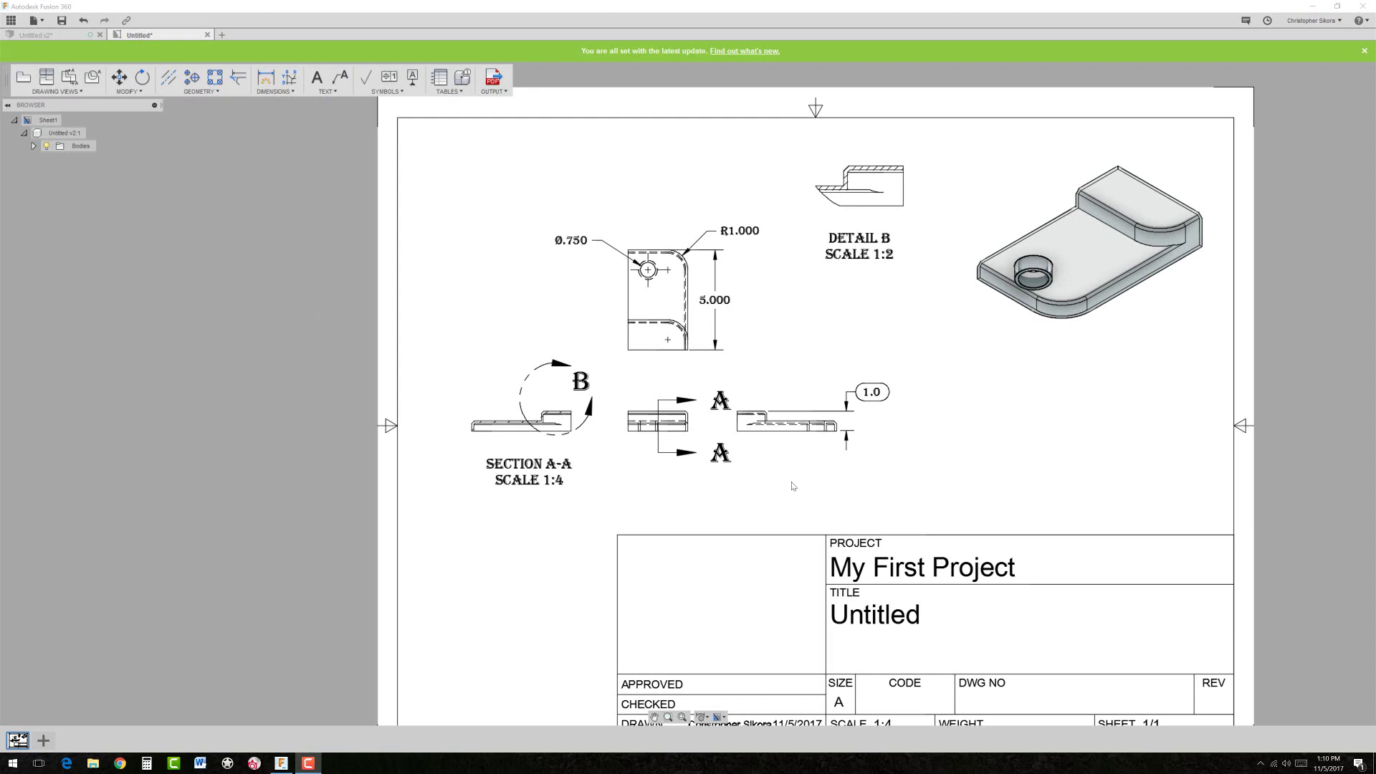
# - Leave the drawing sheet for the bracket's 3D design and orbit toward a top view
pyautogui.click(39, 35)
pyautogui.moveTo(676, 337)
pyautogui.keyDown('shift'); pyautogui.mouseDown(button='middle')
pyautogui.moveTo(682, 443)
pyautogui.moveTo(475, 273)
pyautogui.mouseUp(button='middle'); pyautogui.keyUp('shift')
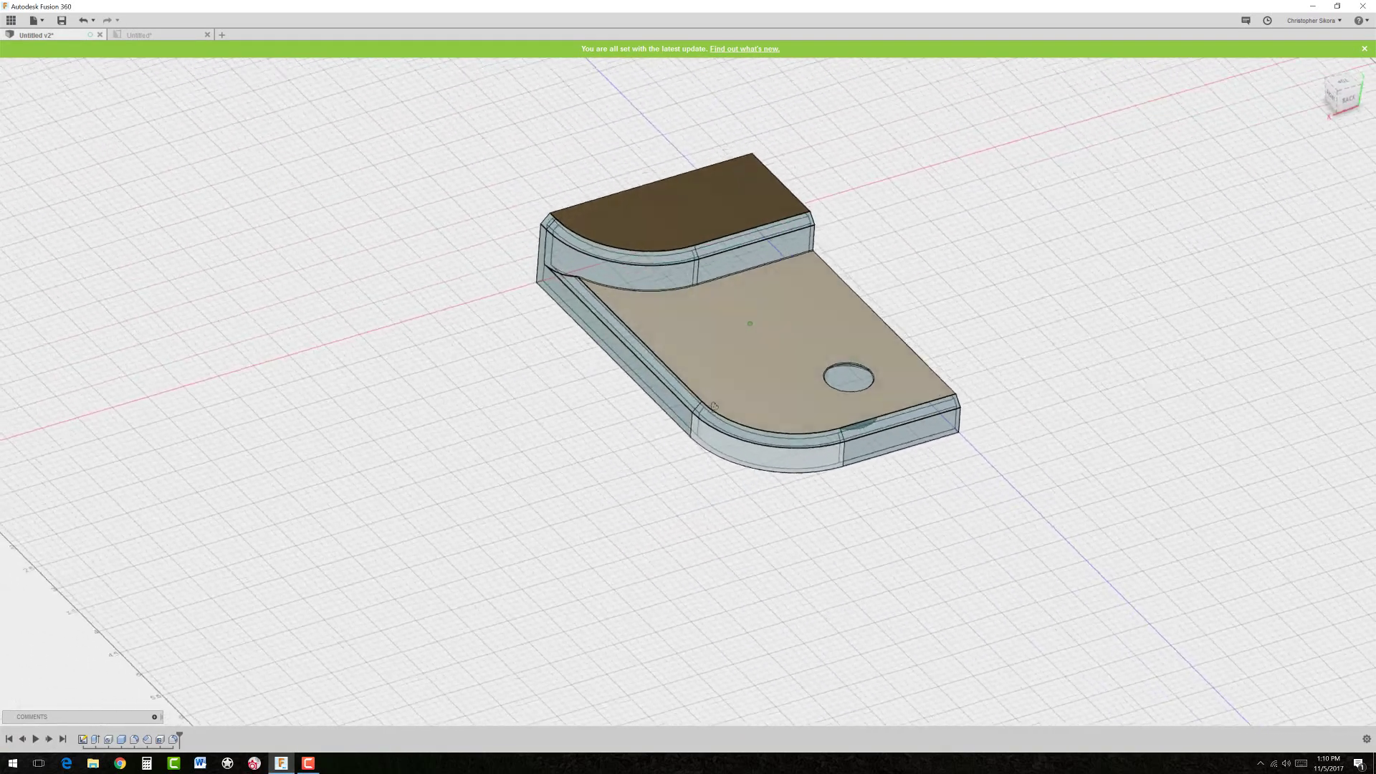
# - Create a new design and begin a 2-point rectangle sketch on the top plane
pyautogui.click(33, 20)
pyautogui.click(46, 37)
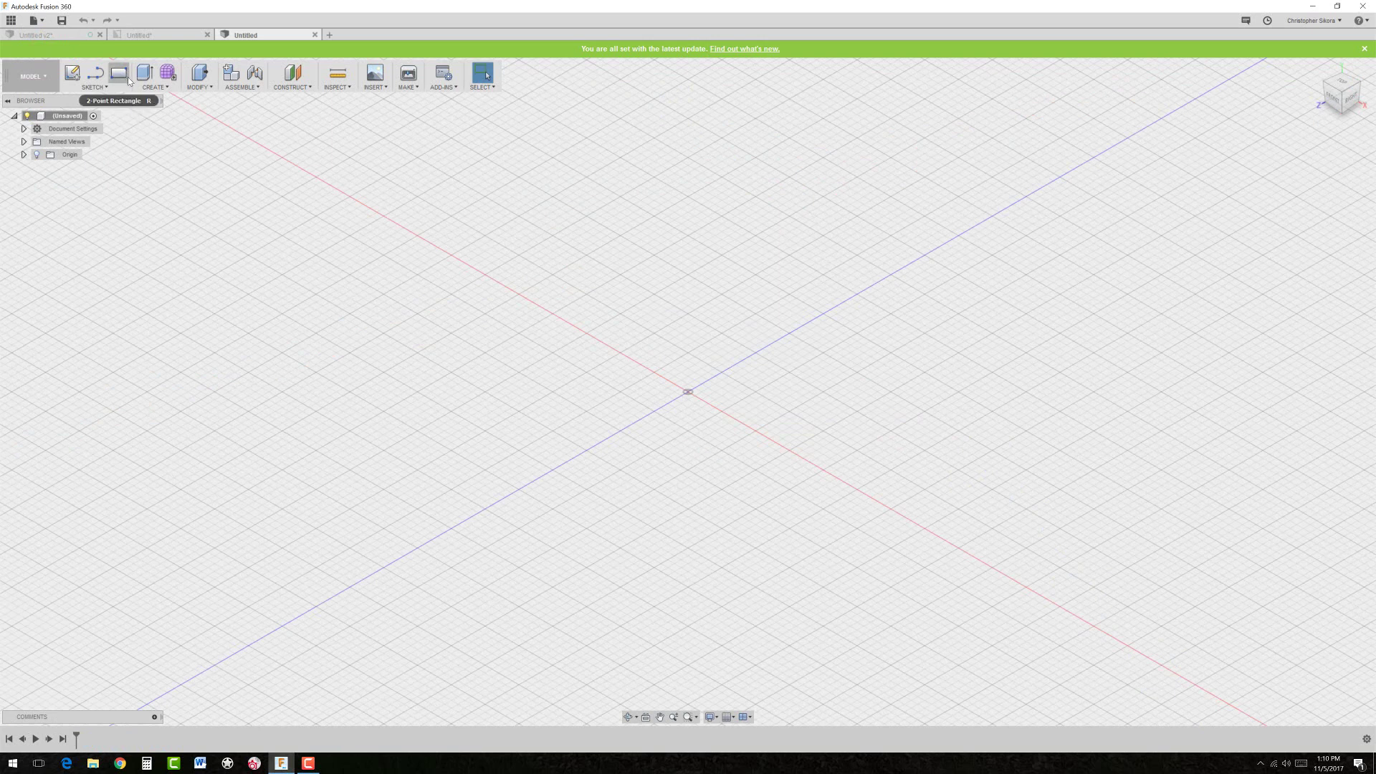
pyautogui.click(154, 87)
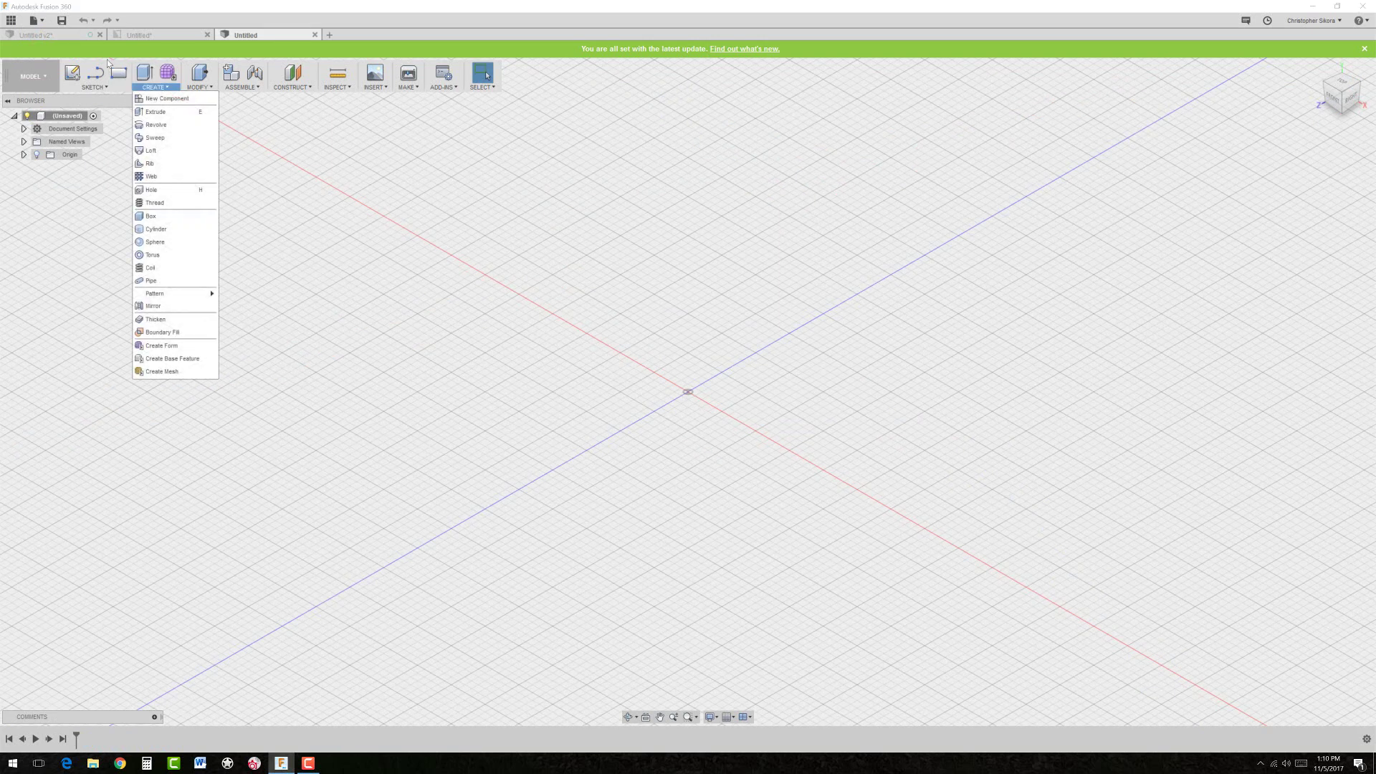
pyautogui.click(108, 61)
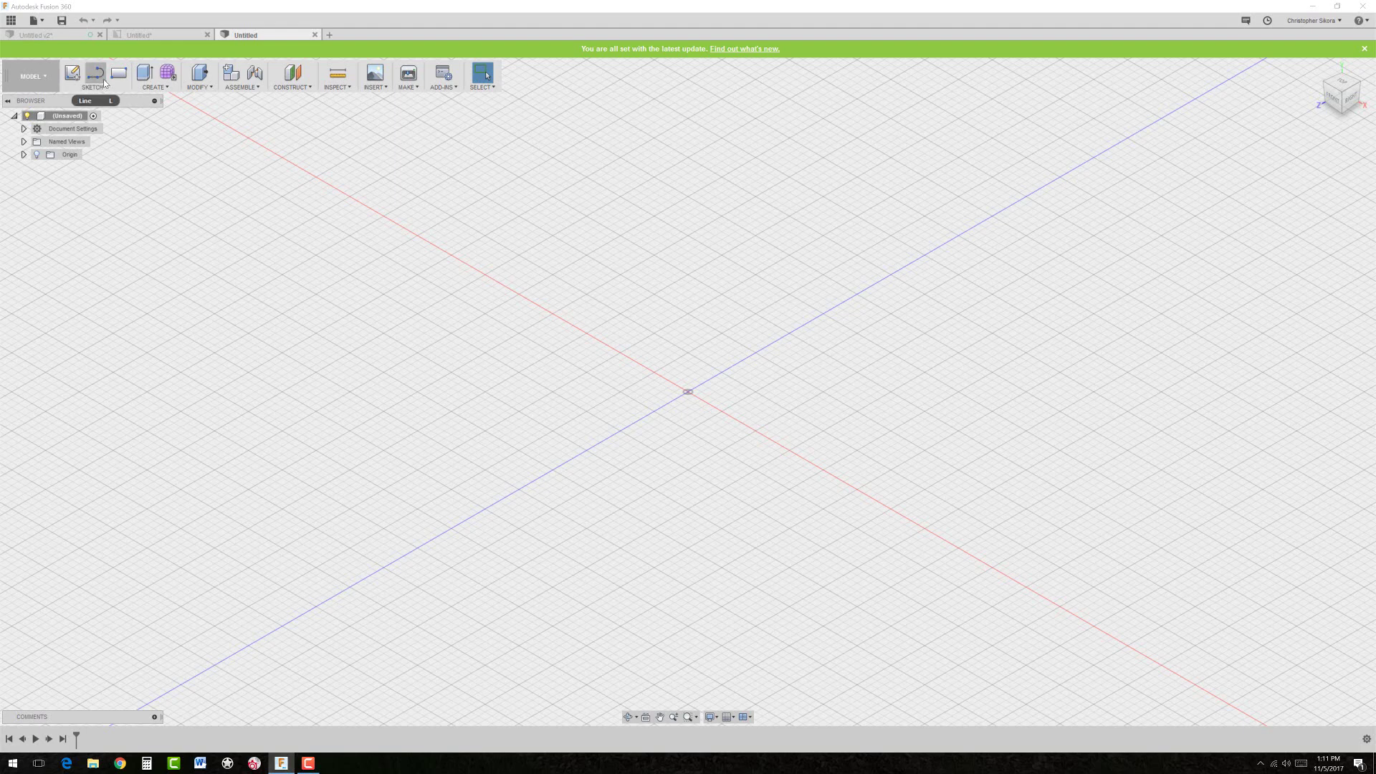
pyautogui.click(120, 79)
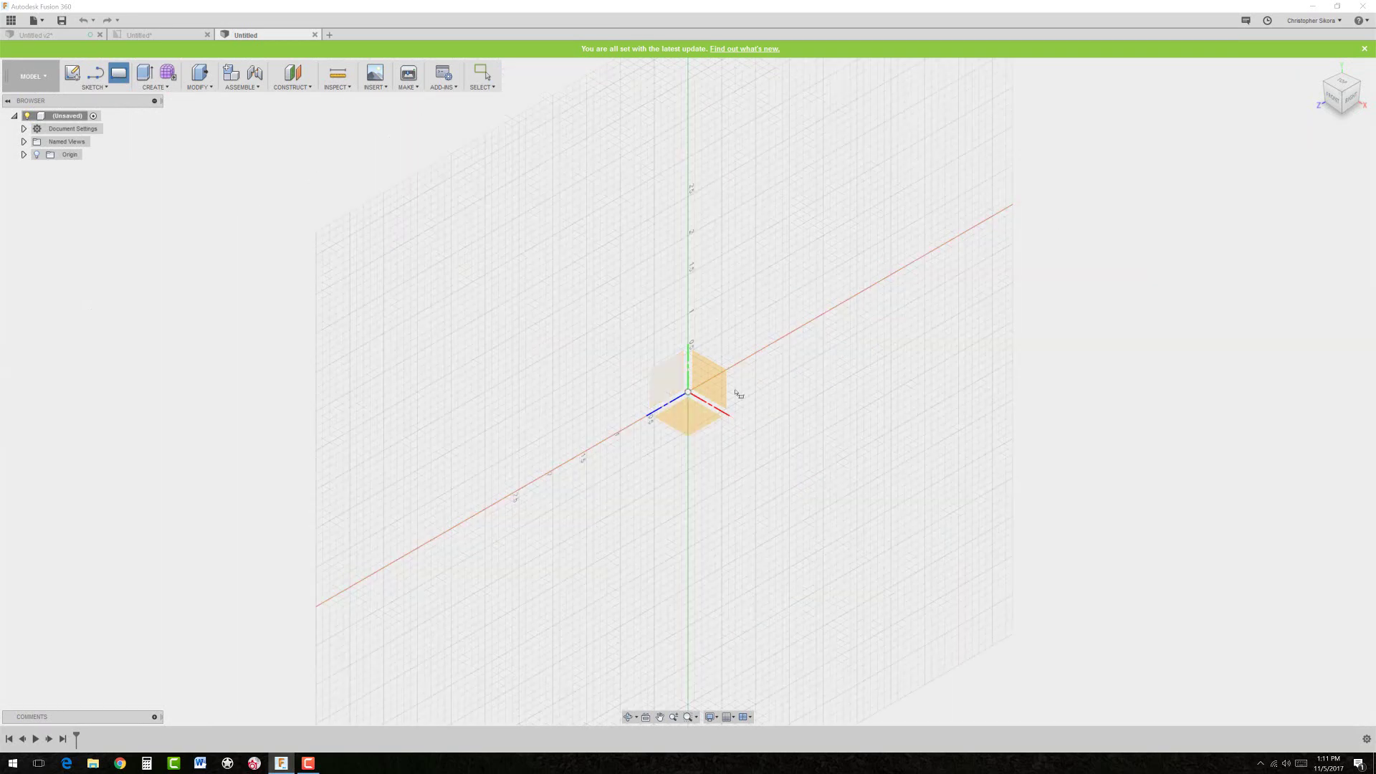
pyautogui.click(706, 424)
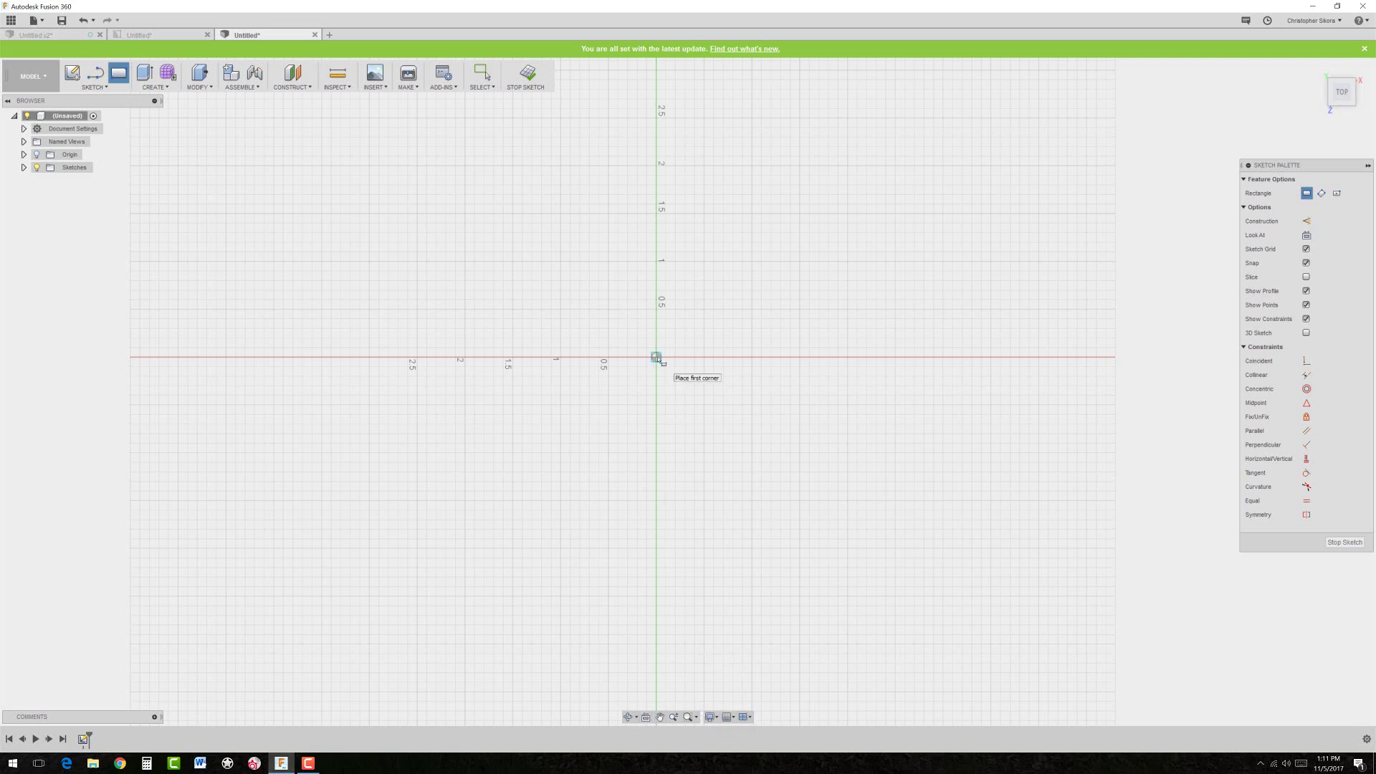
# - Draw a rectangle from the origin with 5 in height and 3 in width
pyautogui.click(656, 357)
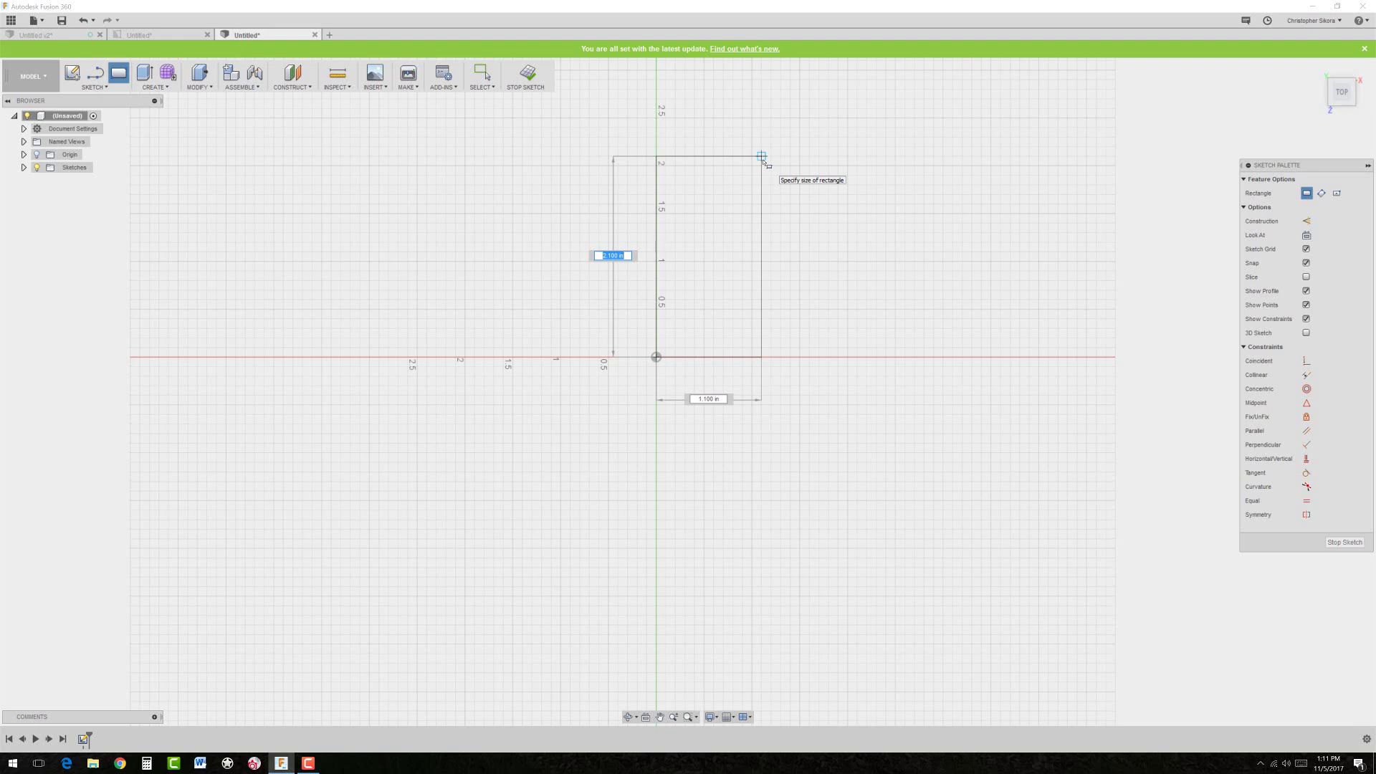
pyautogui.write('5')
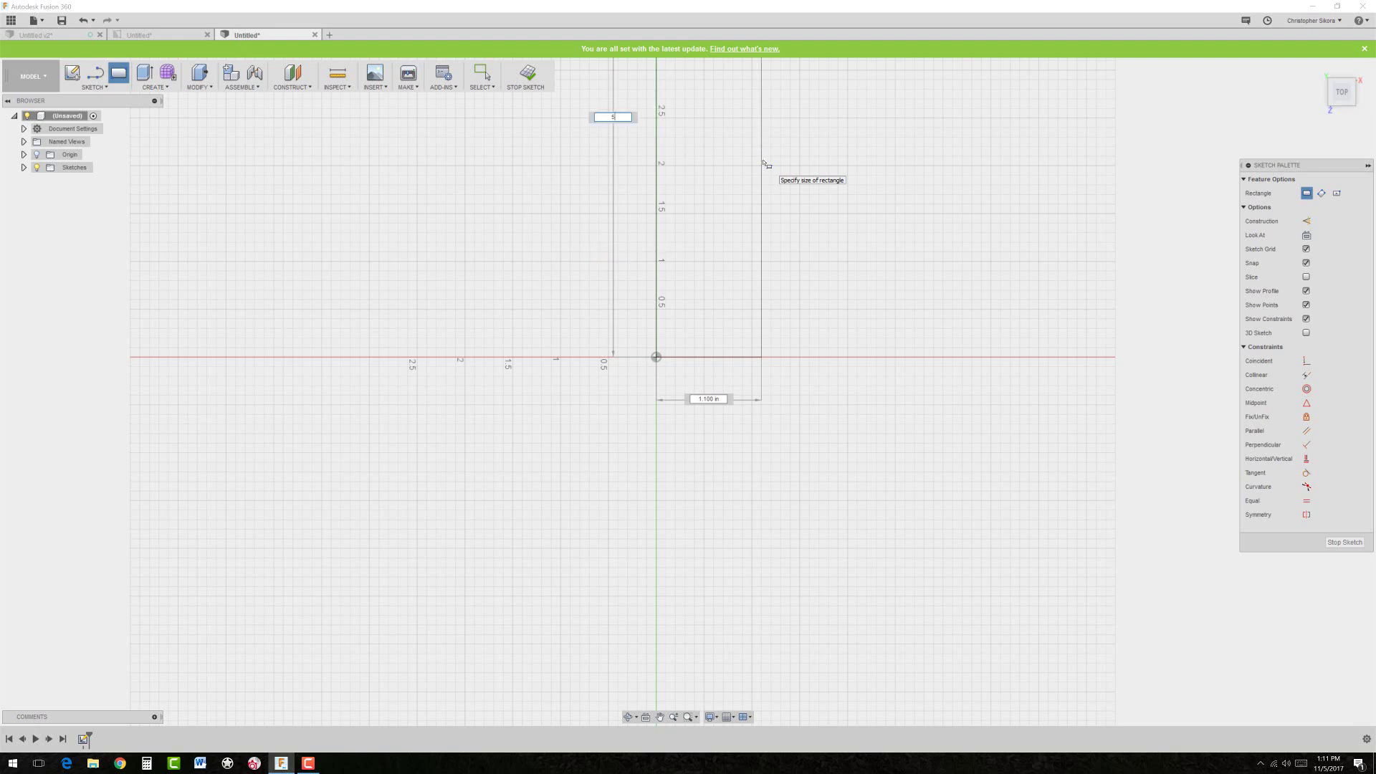
pyautogui.press('Tab')
pyautogui.write('3')
pyautogui.press('Tab')
pyautogui.press('Return')
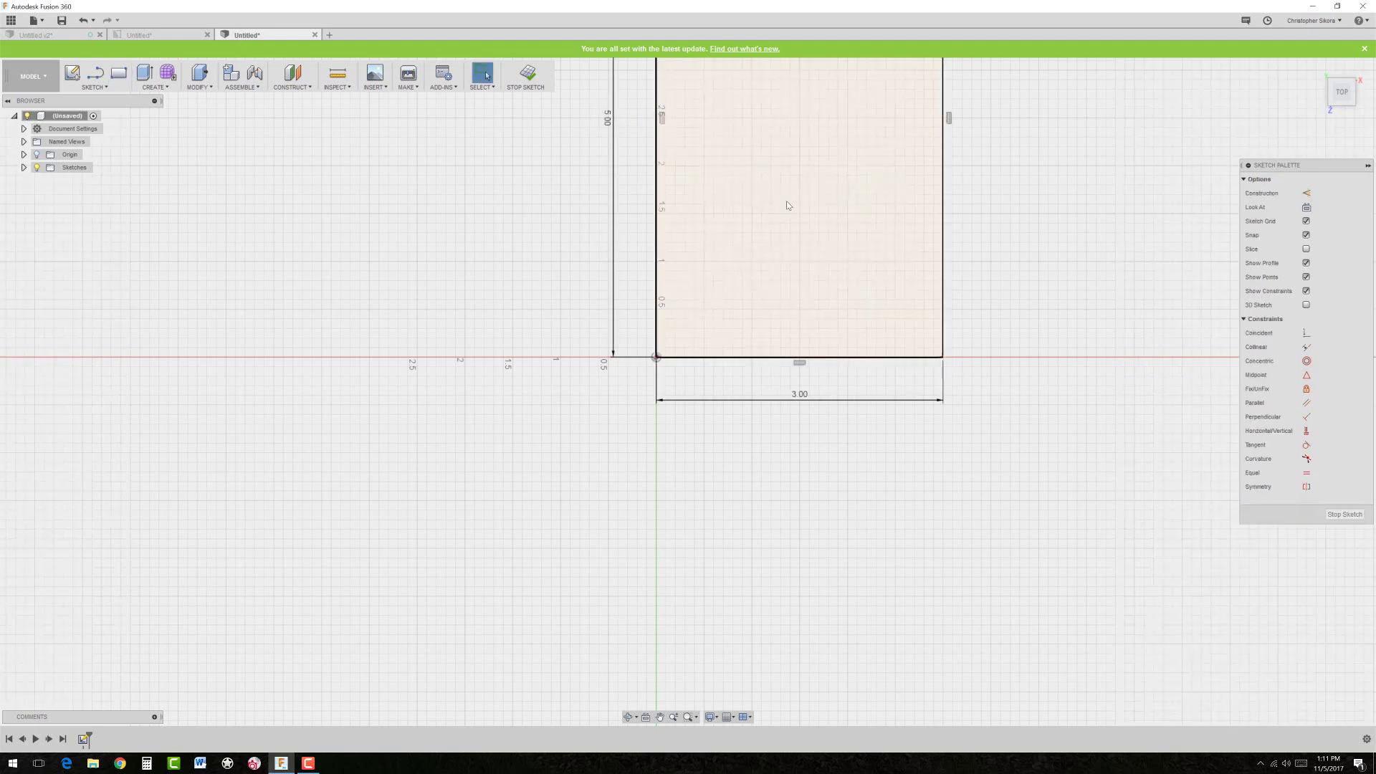
pyautogui.scroll(-2, 837, 287)
pyautogui.scroll(-3, 837, 286)
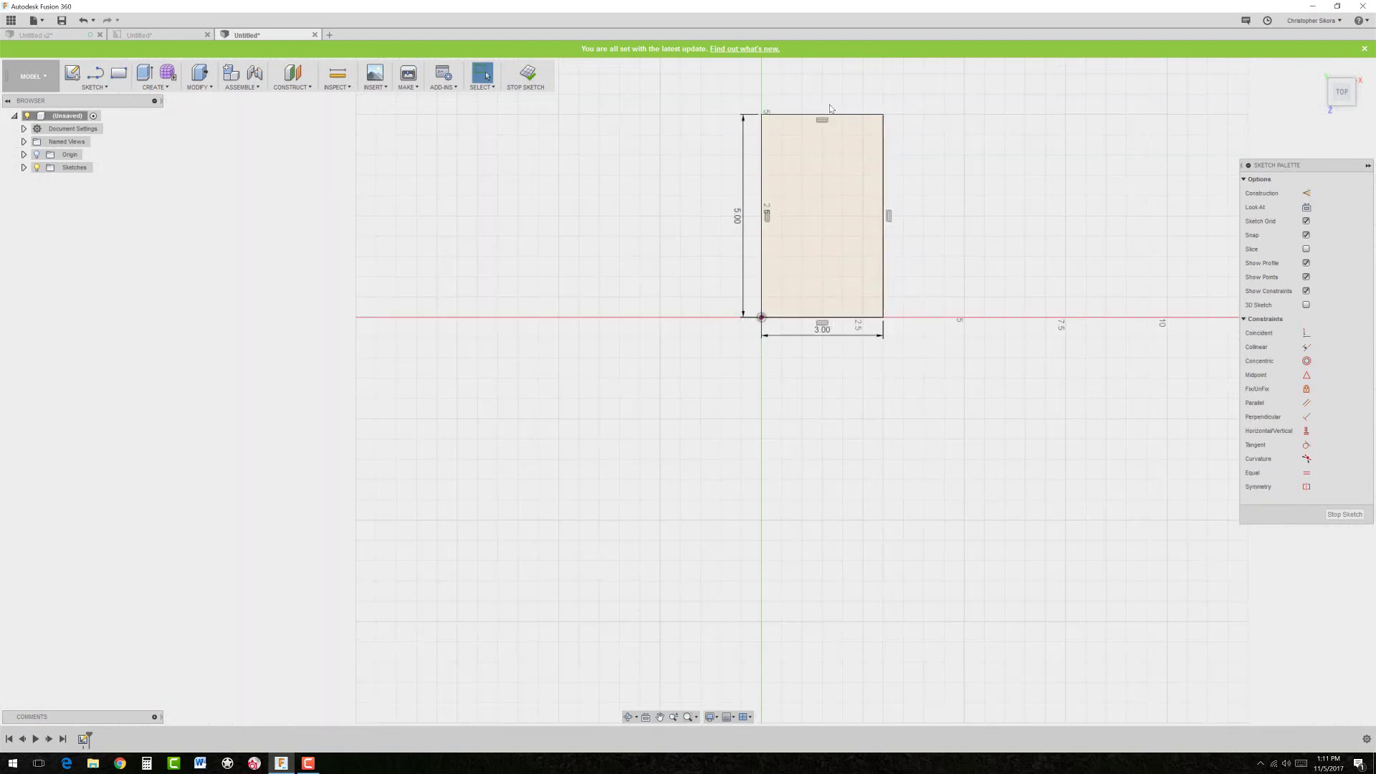
pyautogui.scroll(2, 829, 115)
pyautogui.scroll(1, 853, 324)
pyautogui.moveTo(853, 324)
pyautogui.keyDown('shift'); pyautogui.mouseDown(button='middle')
pyautogui.moveTo(799, 319)
pyautogui.moveTo(548, 211)
pyautogui.mouseUp(button='middle'); pyautogui.keyUp('shift')
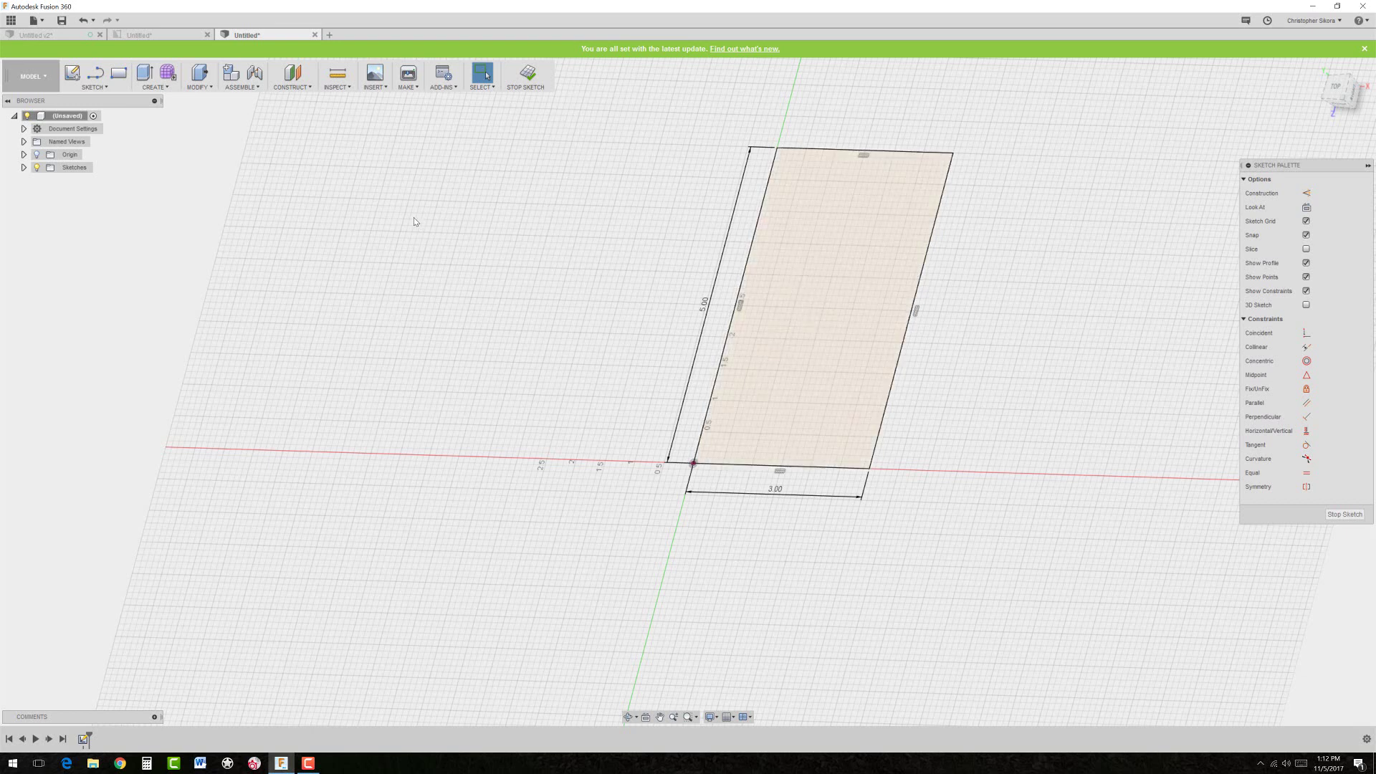
# - Extrude the rectangle profile 0.50 in as a new solid body
pyautogui.click(146, 74)
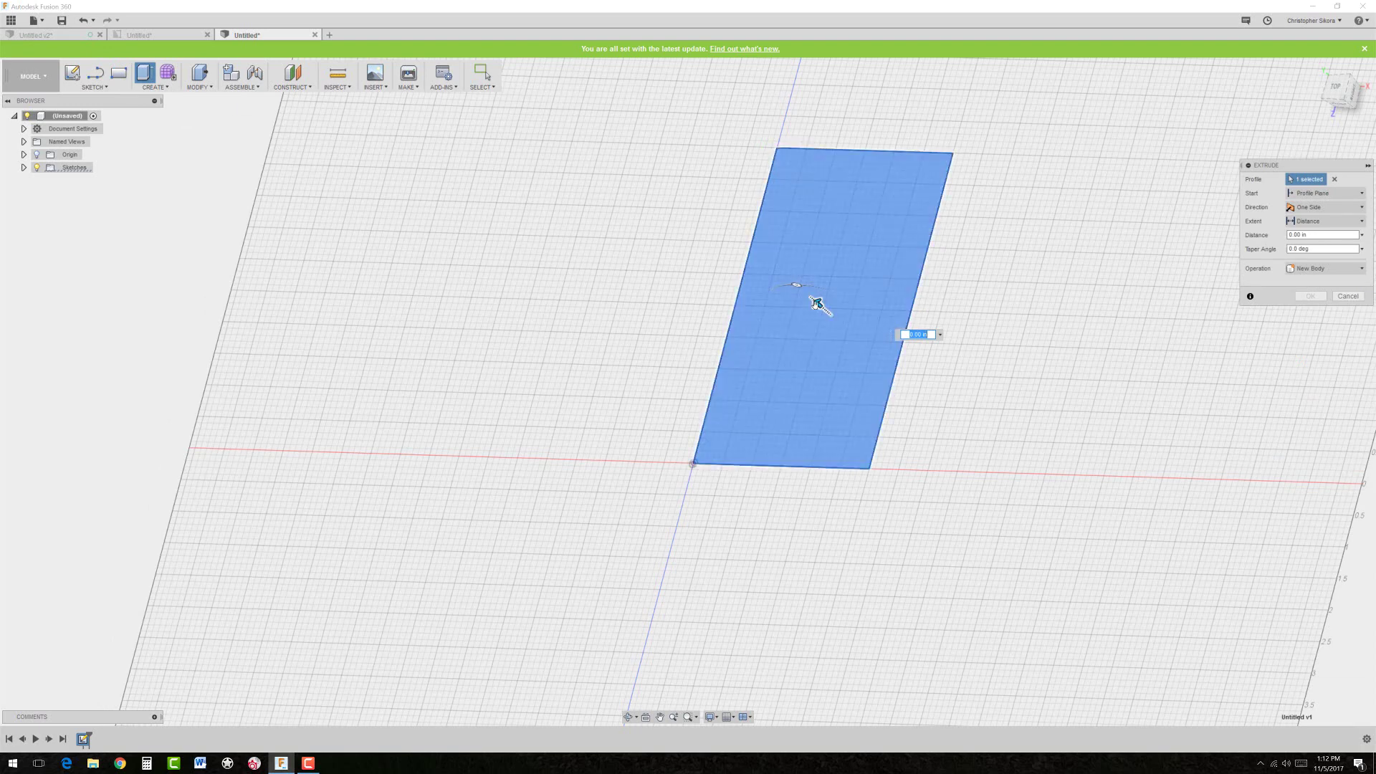
pyautogui.moveTo(817, 302); pyautogui.dragTo(801, 286)
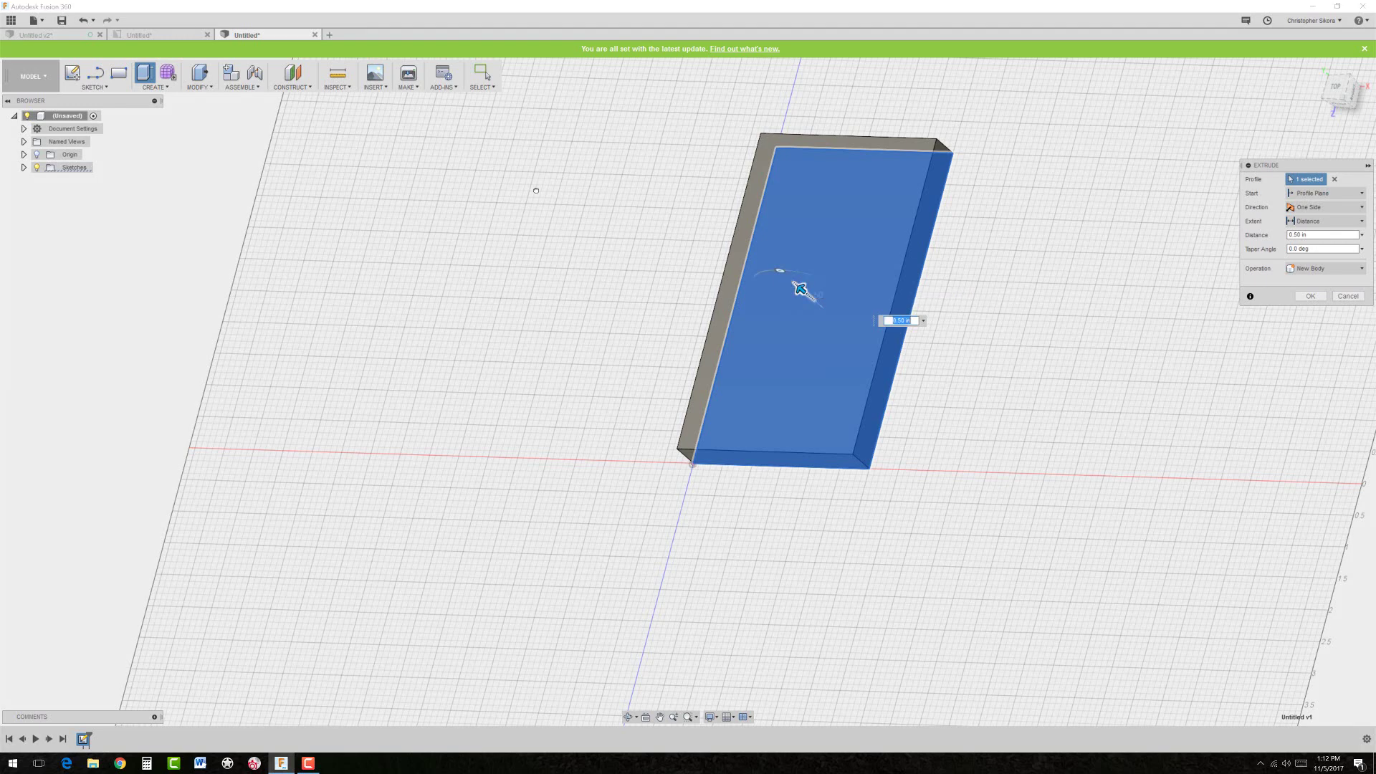
pyautogui.click(905, 321)
pyautogui.click(1310, 296)
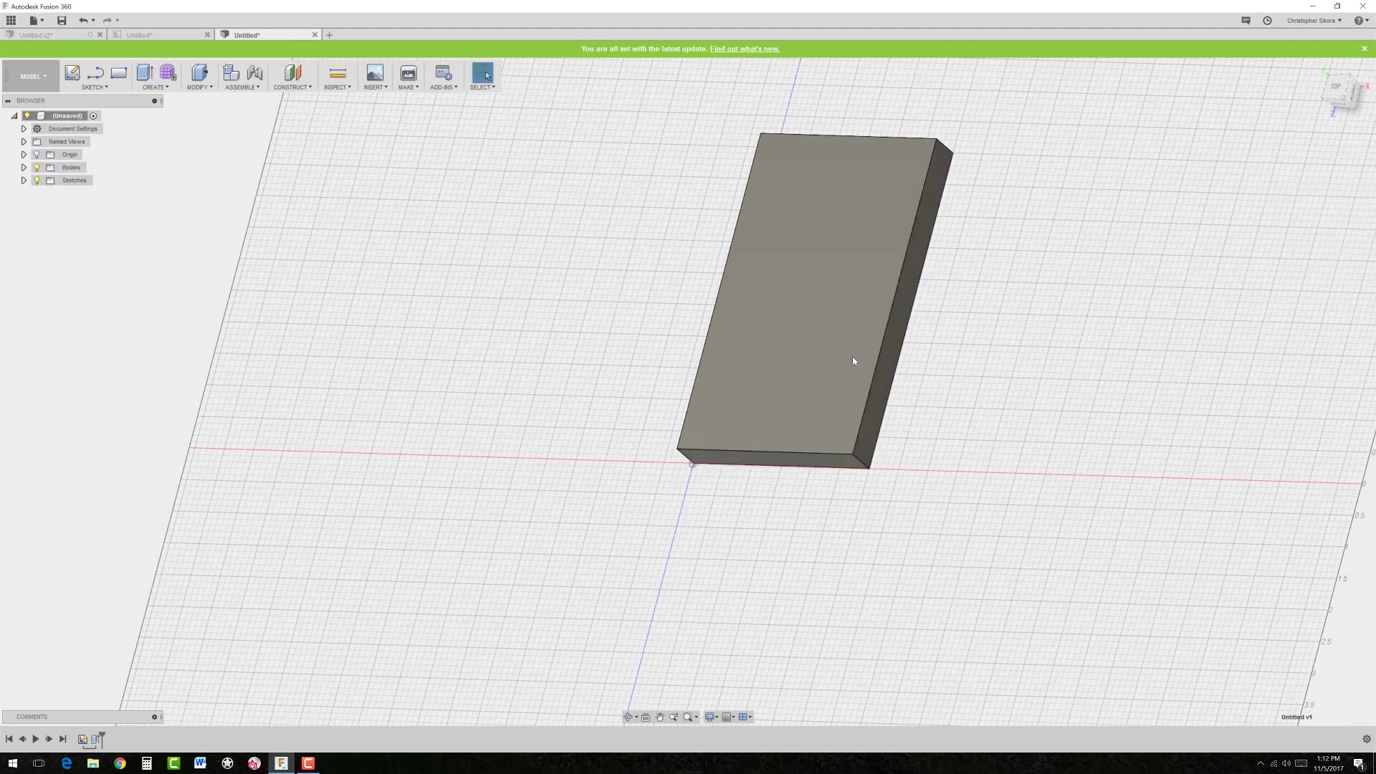
pyautogui.keyDown('shift'); pyautogui.moveTo(795, 389); pyautogui.dragTo(780, 411, button='middle'); pyautogui.keyUp('shift')
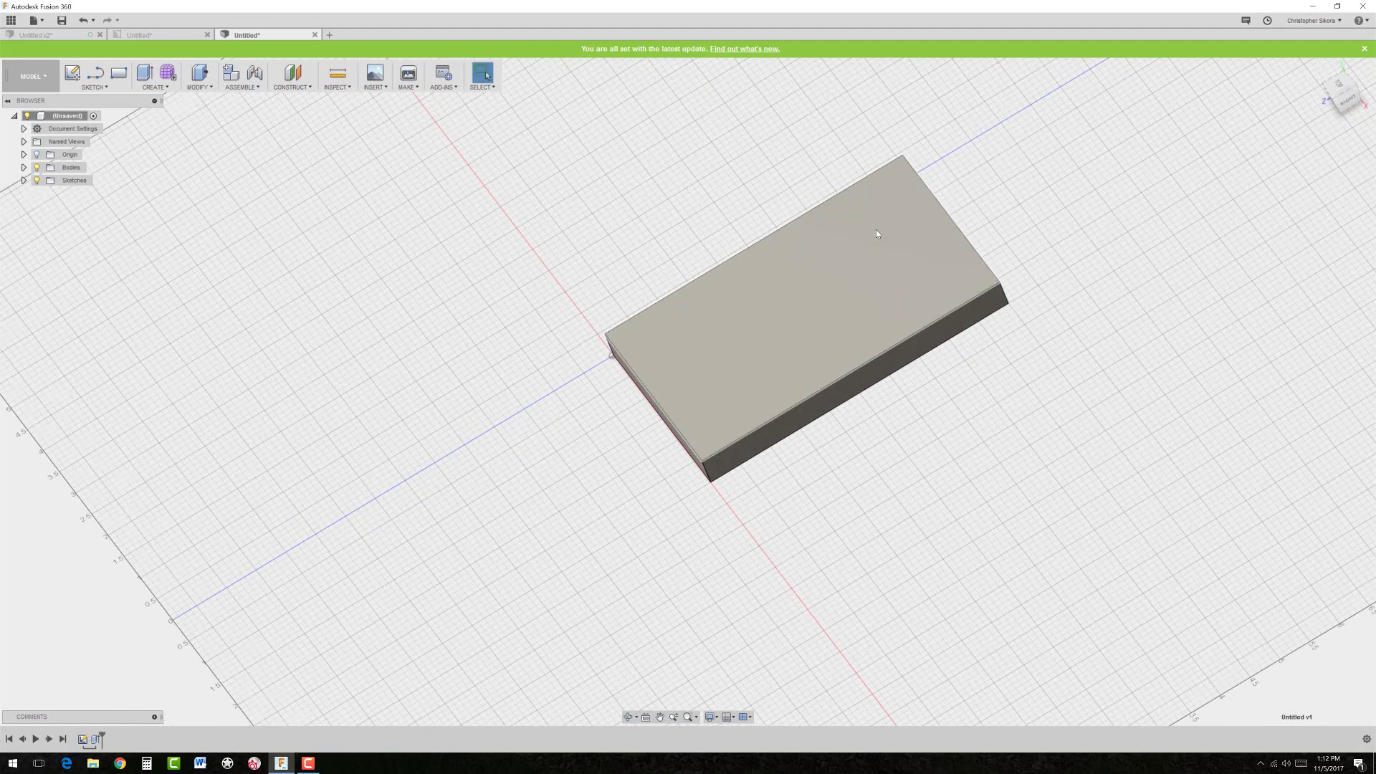
pyautogui.moveTo(1337, 90)
pyautogui.click(1318, 70)
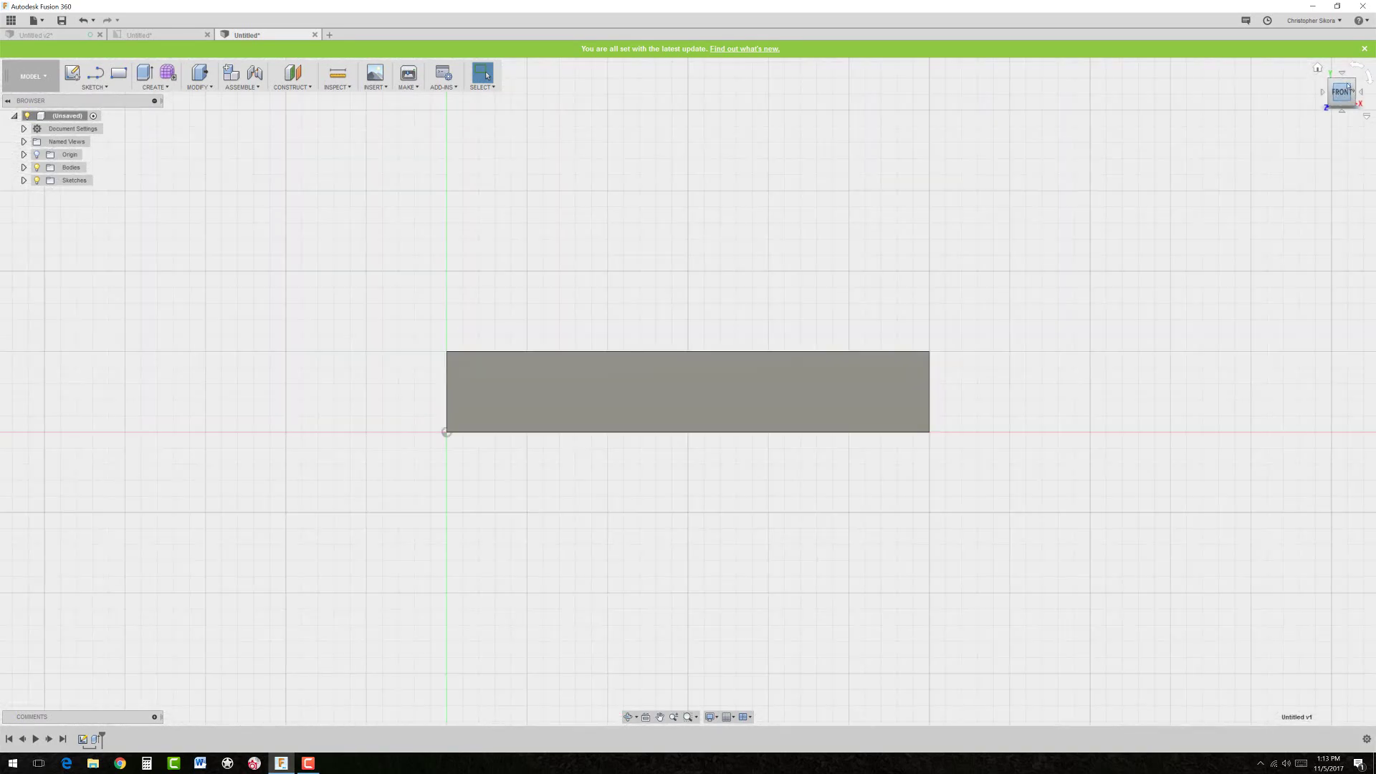
pyautogui.click(1368, 76)
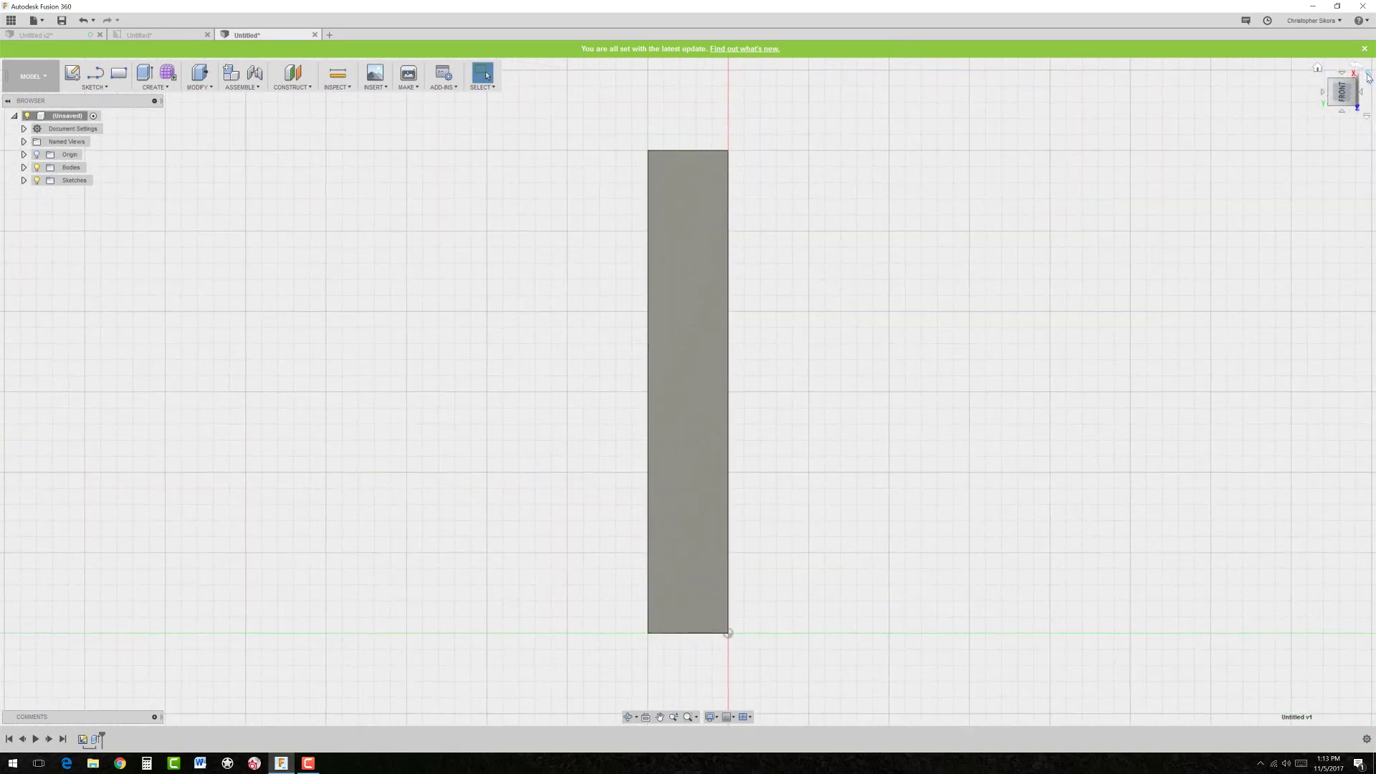
pyautogui.click(1368, 76)
pyautogui.click(1318, 71)
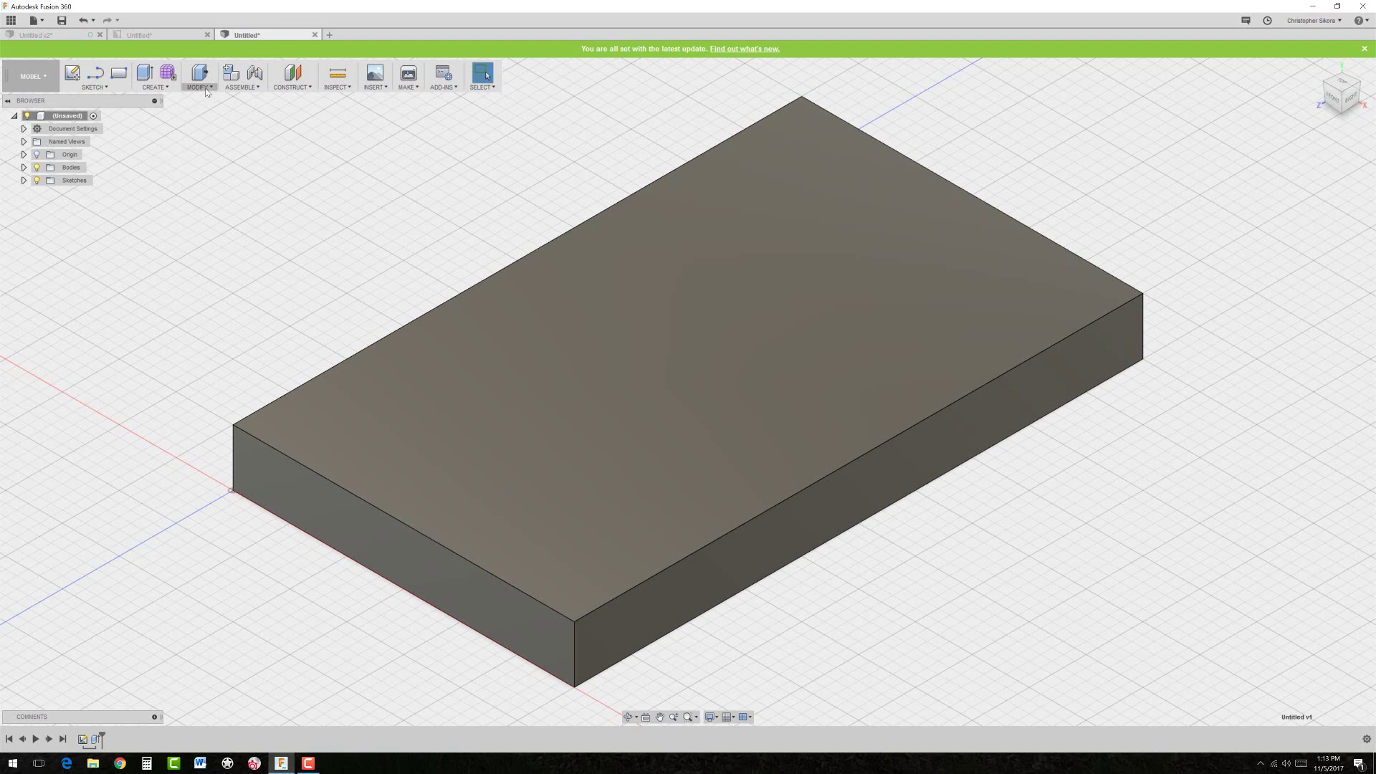
# - Start a box at the corner of the plate's top face with 1.5 in width
pyautogui.click(165, 87)
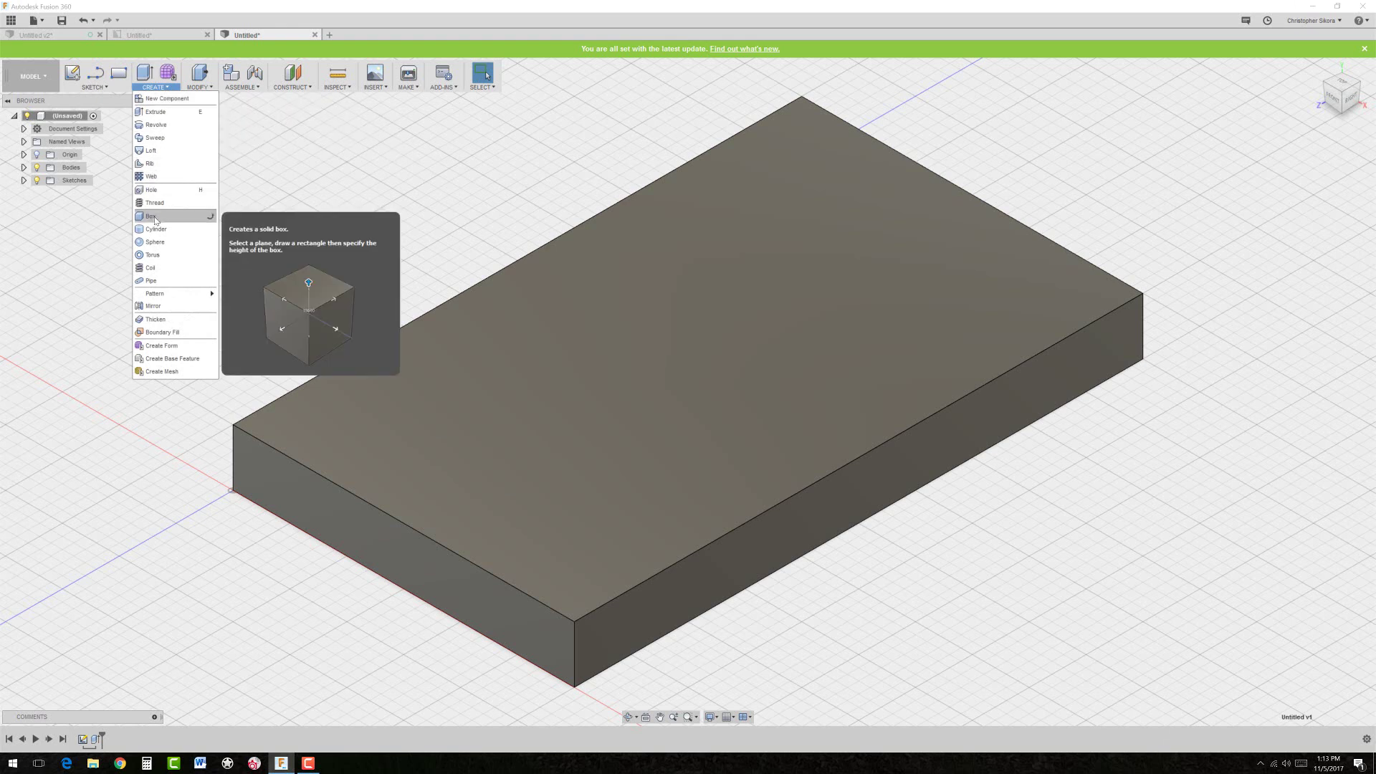
pyautogui.click(278, 437)
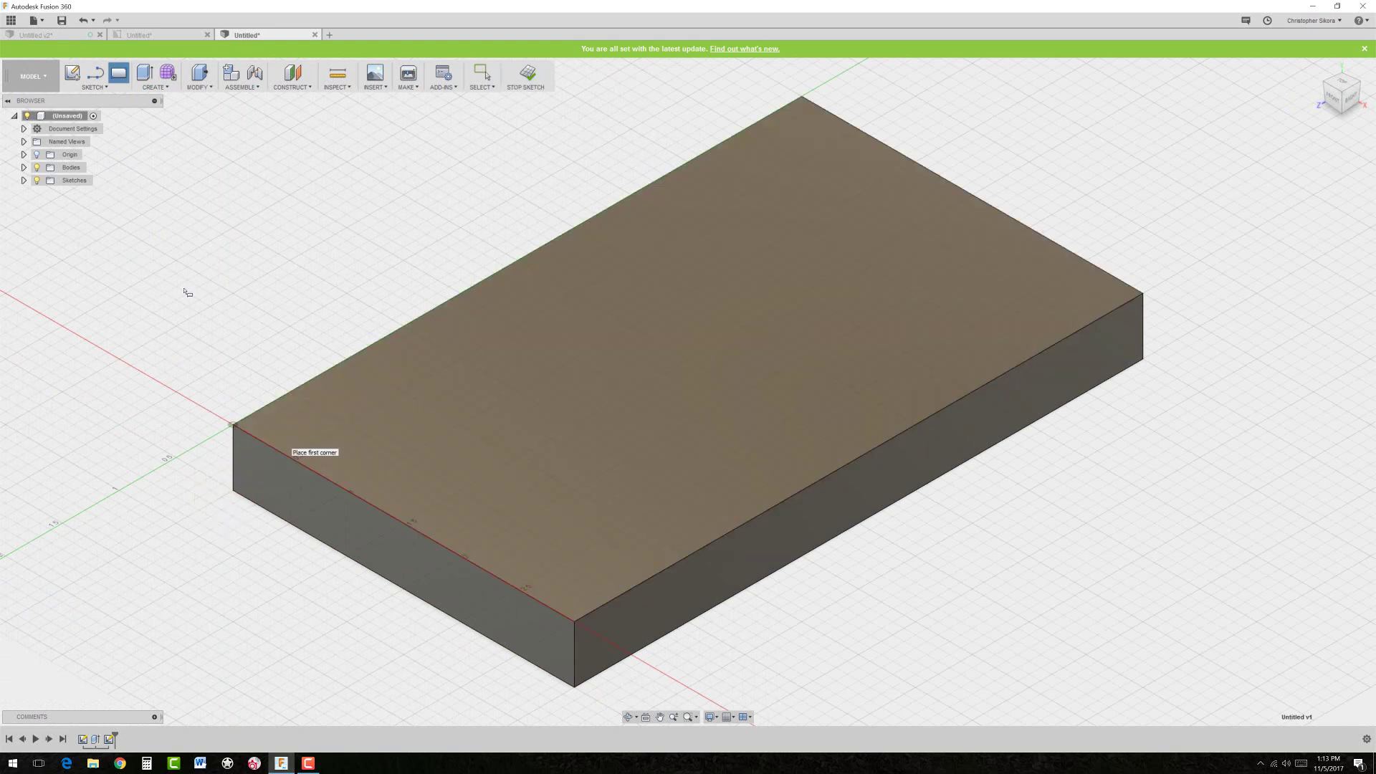
pyautogui.click(234, 426)
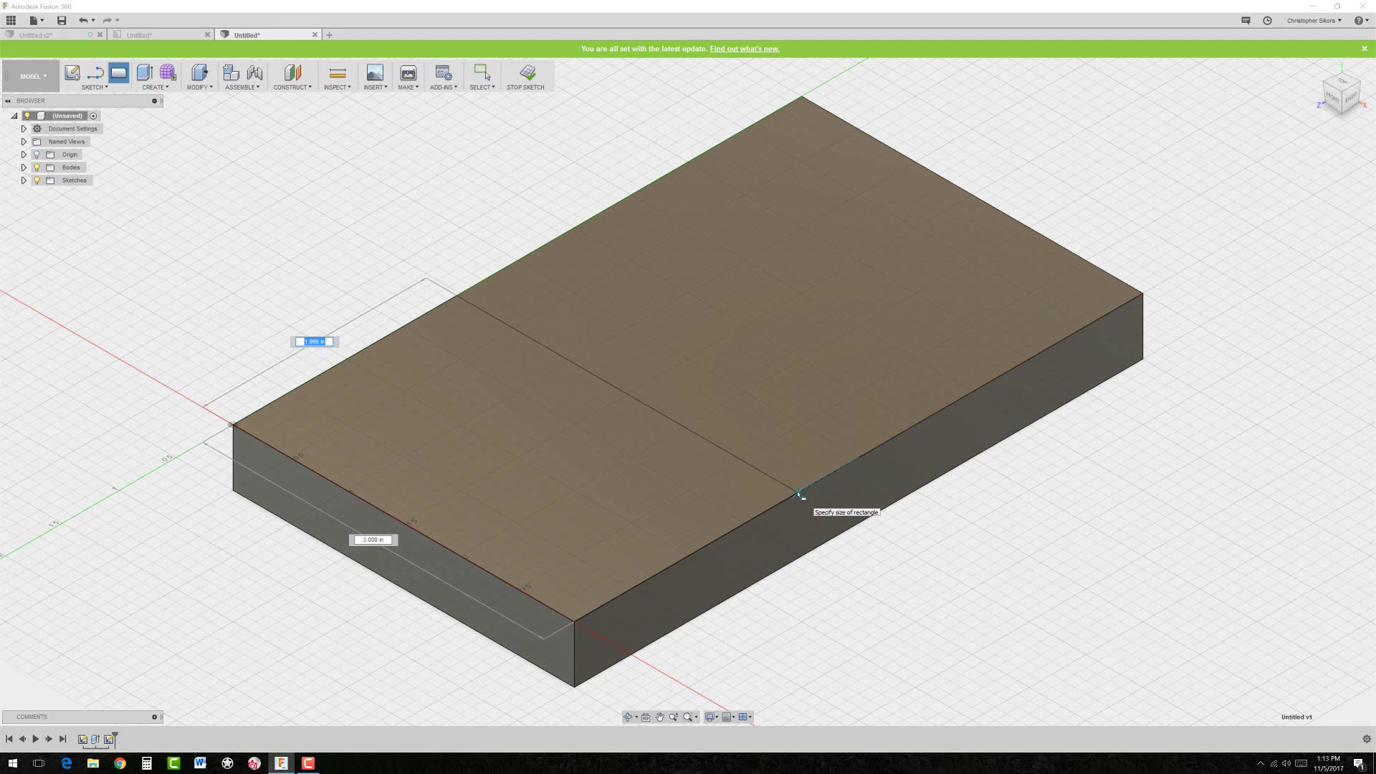
pyautogui.write('1.5')
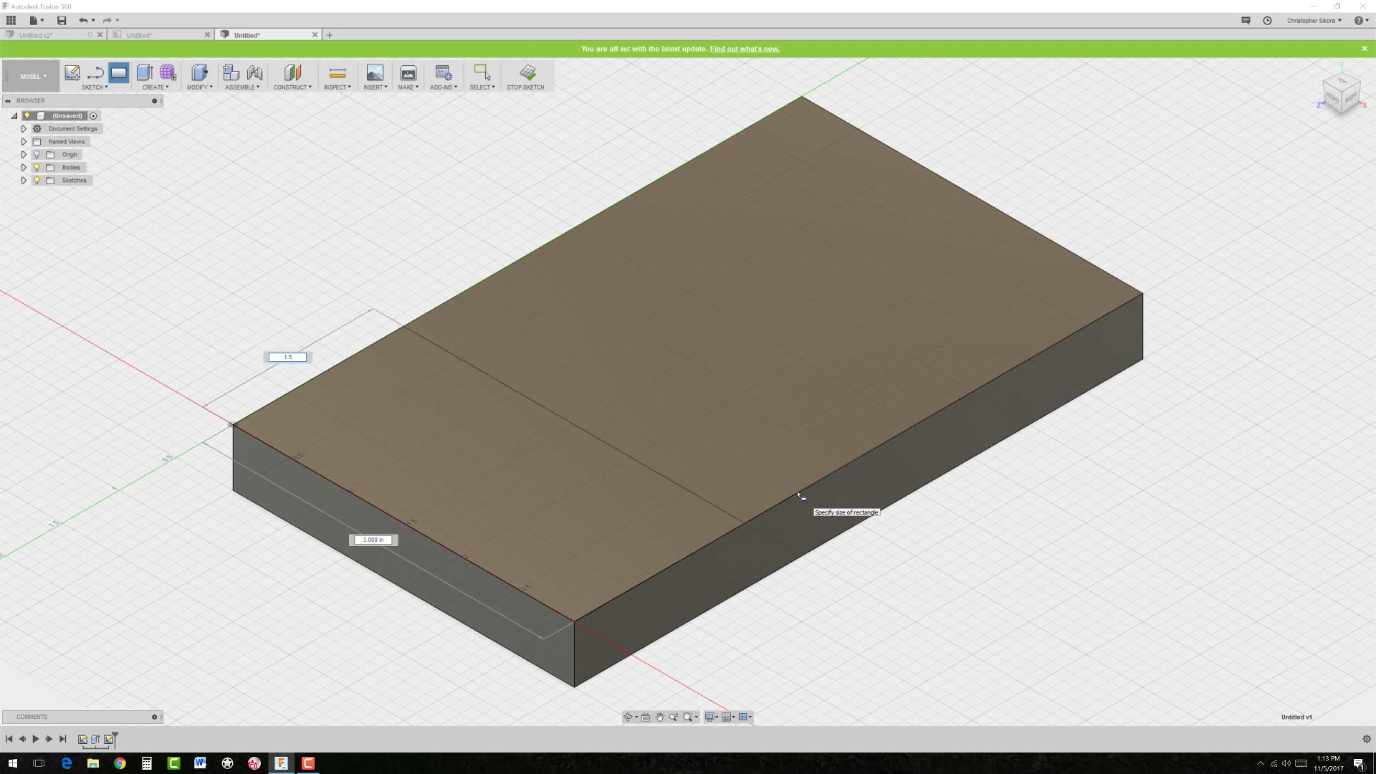
pyautogui.press('Tab')
# - Raise the 3 by 1.5 in box to 0.50 in and join it to the plate
pyautogui.click(746, 524)
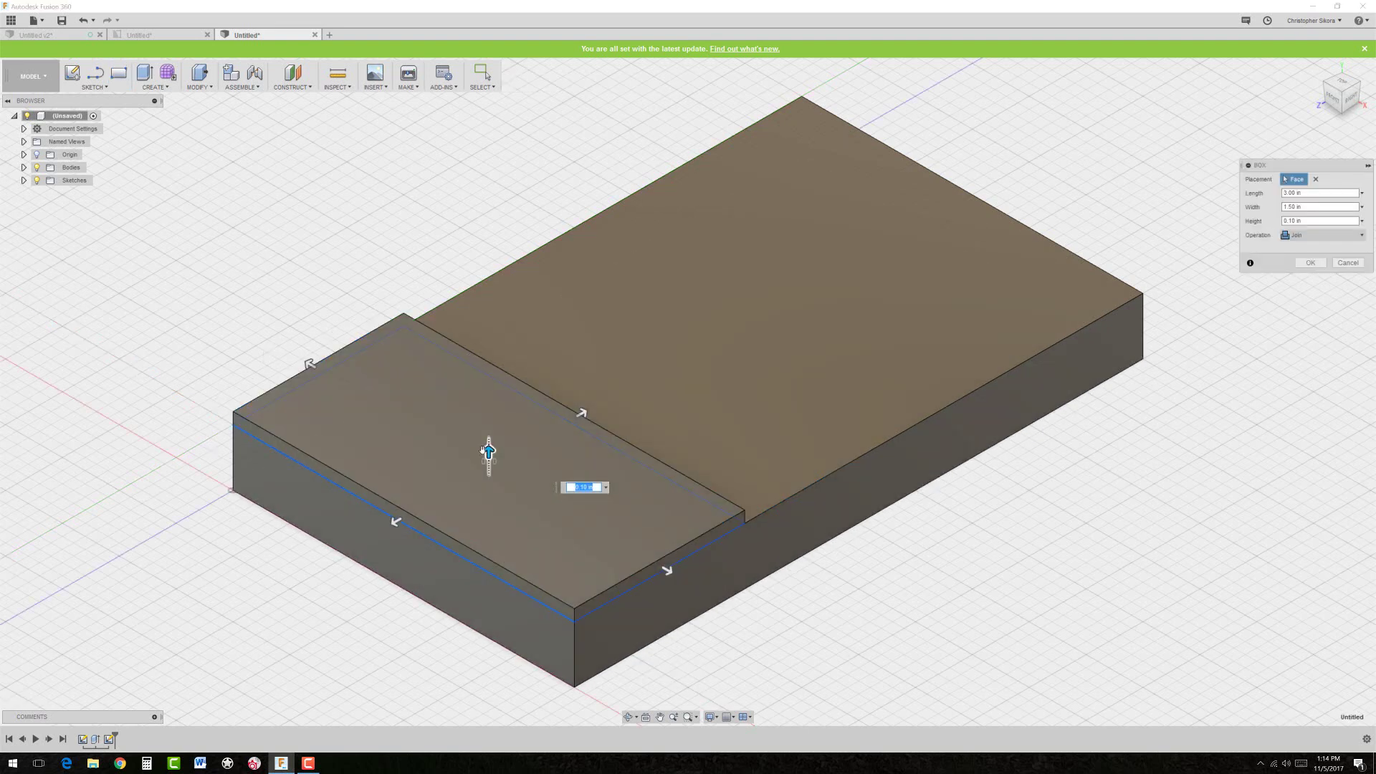
pyautogui.moveTo(488, 453); pyautogui.dragTo(488, 399)
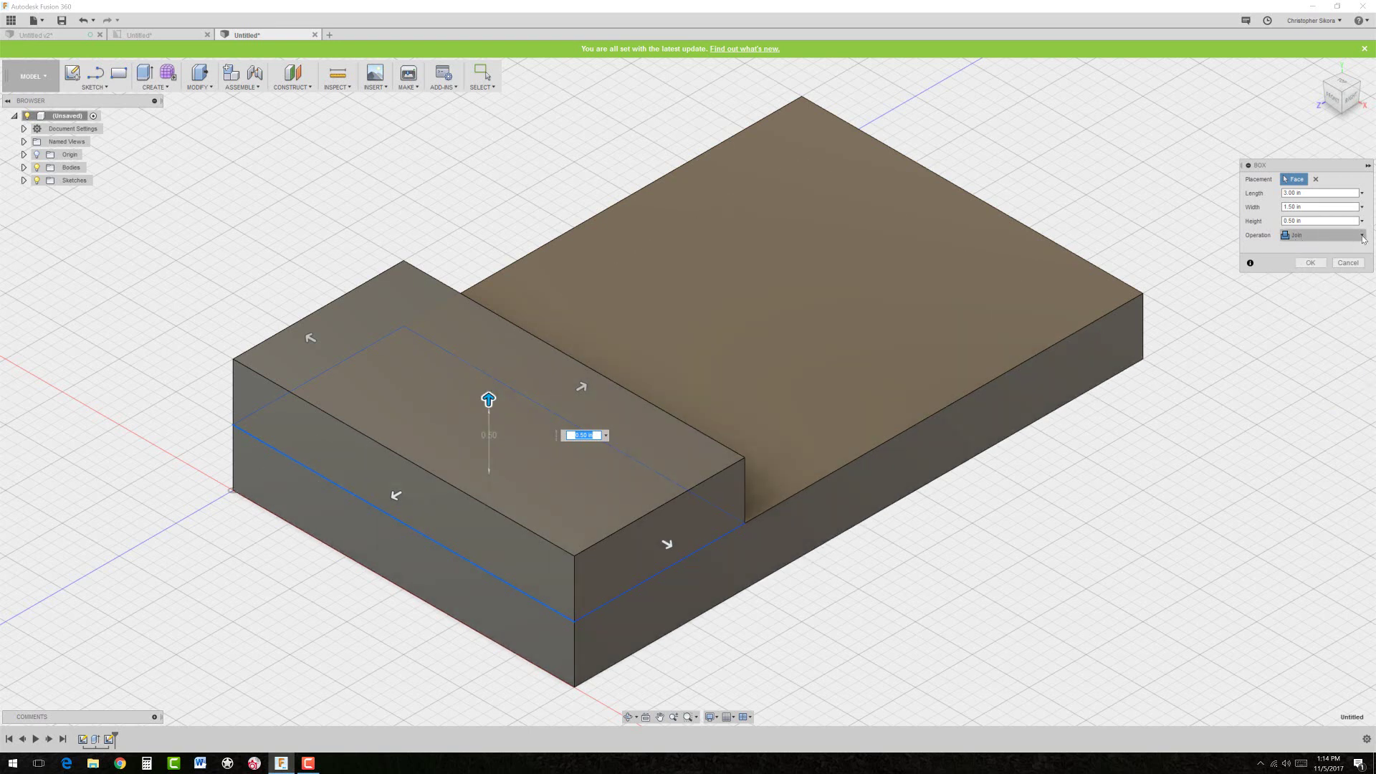
pyautogui.click(1322, 235)
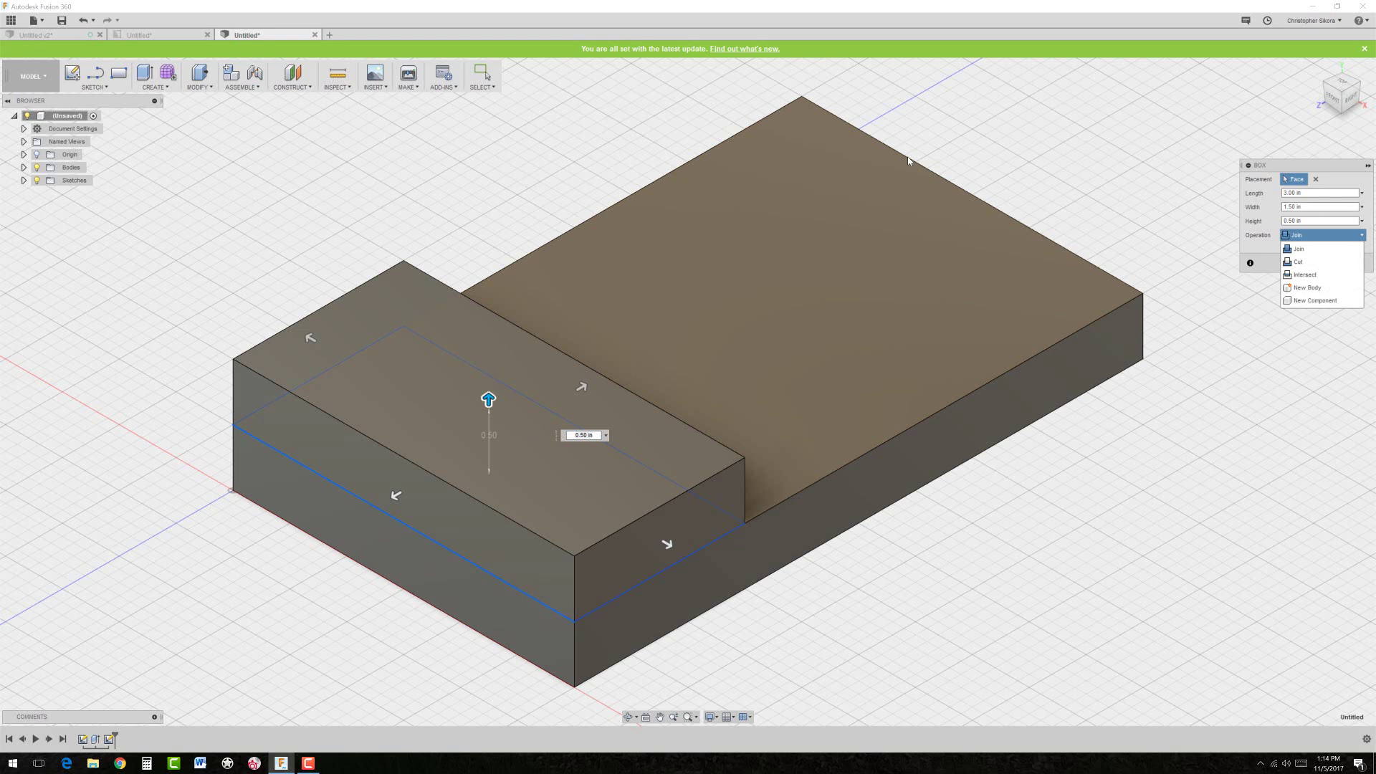
pyautogui.click(1299, 249)
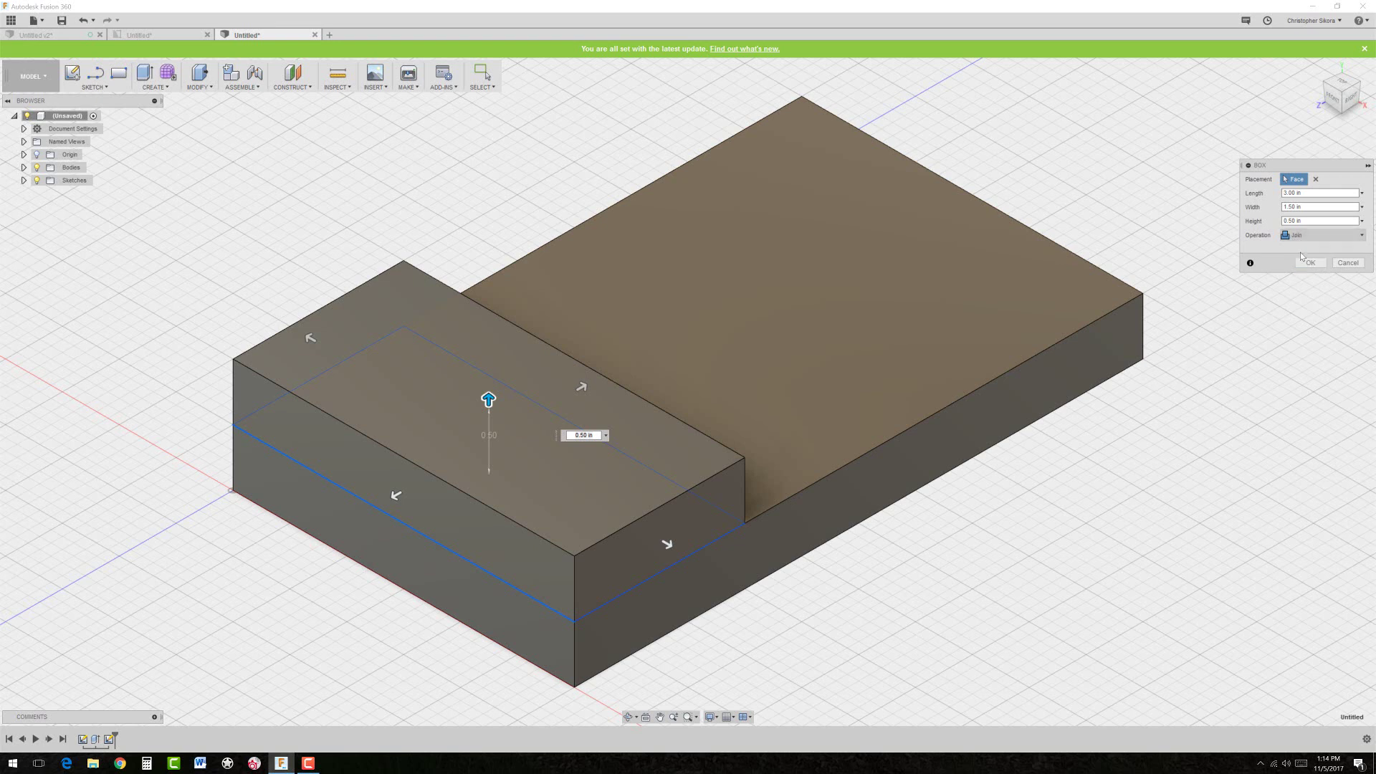
pyautogui.click(1310, 263)
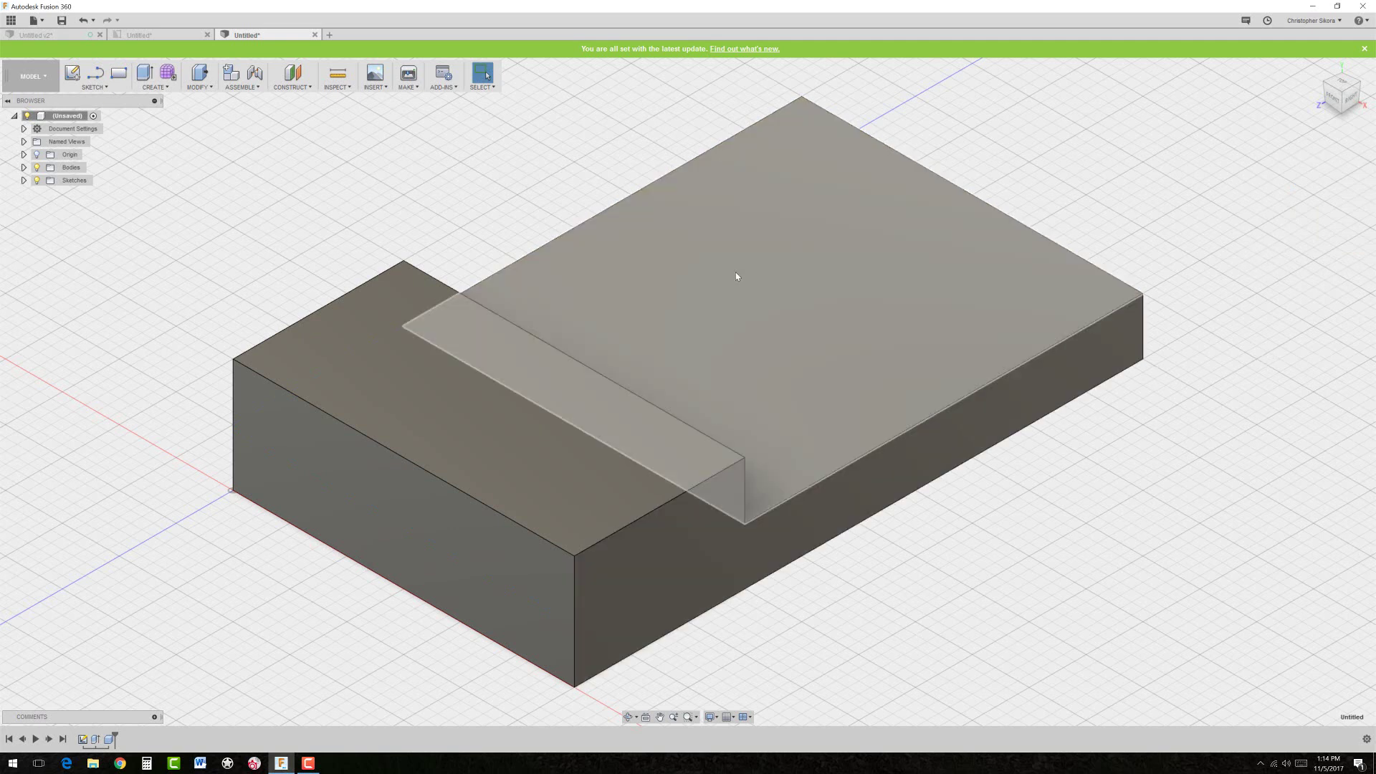
# - Fillet the outer vertical corner and inner step corner edges with a 1.00 in radius
pyautogui.click(199, 78)
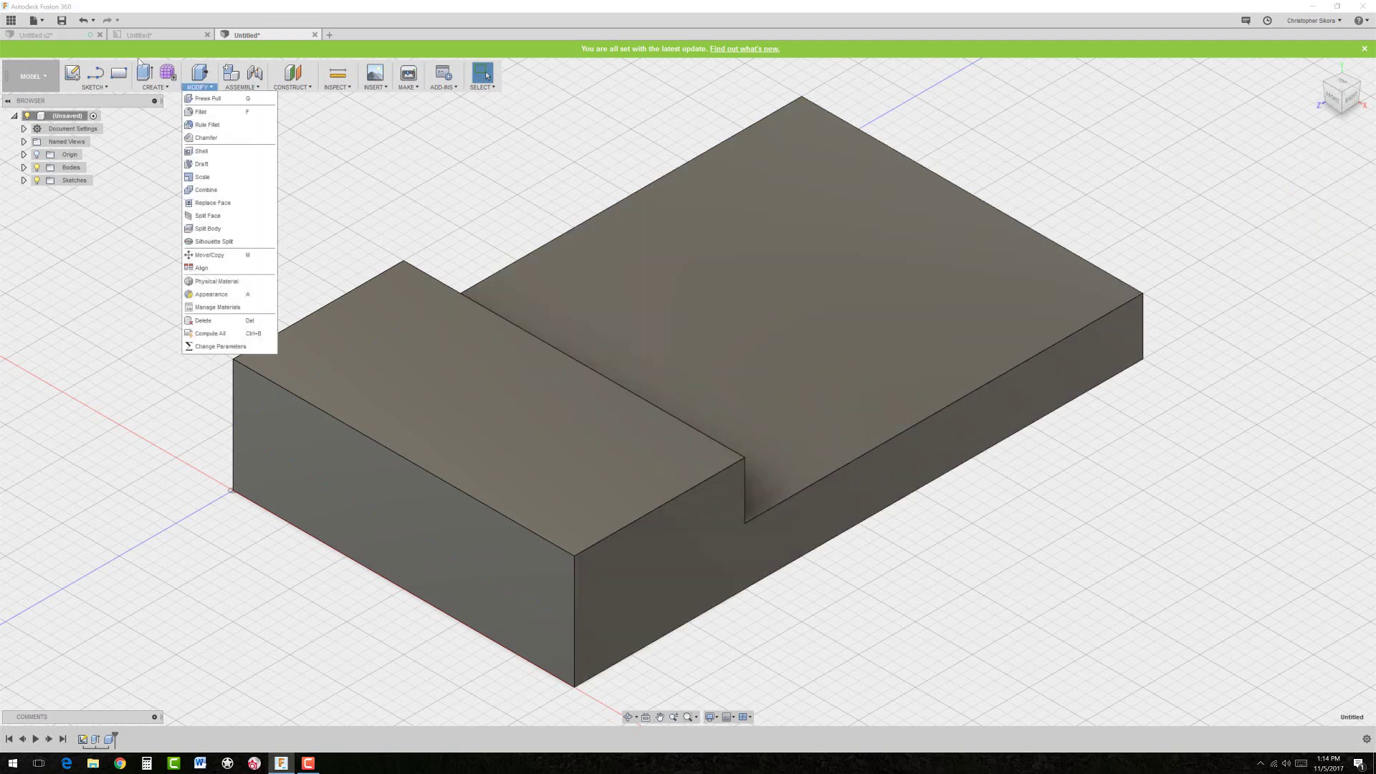
pyautogui.click(205, 112)
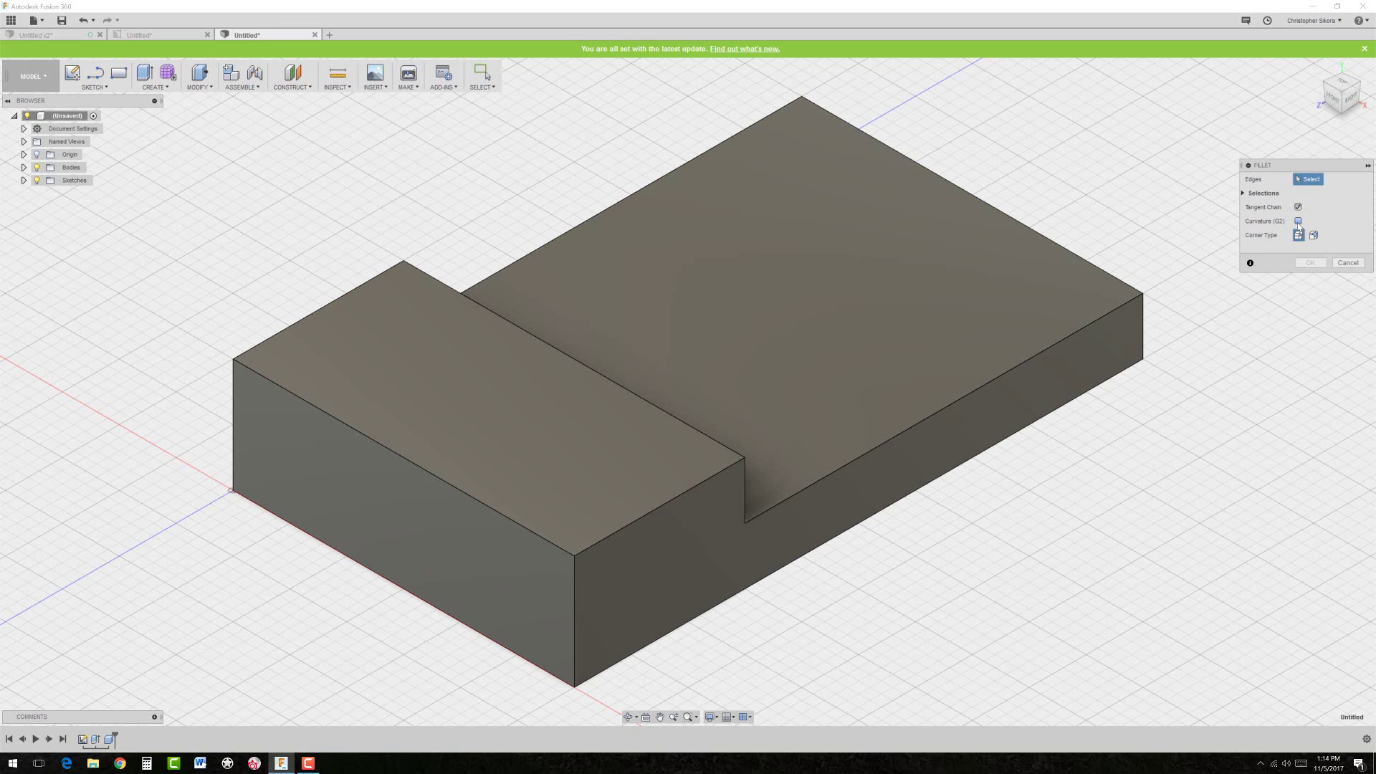
pyautogui.click(1142, 315)
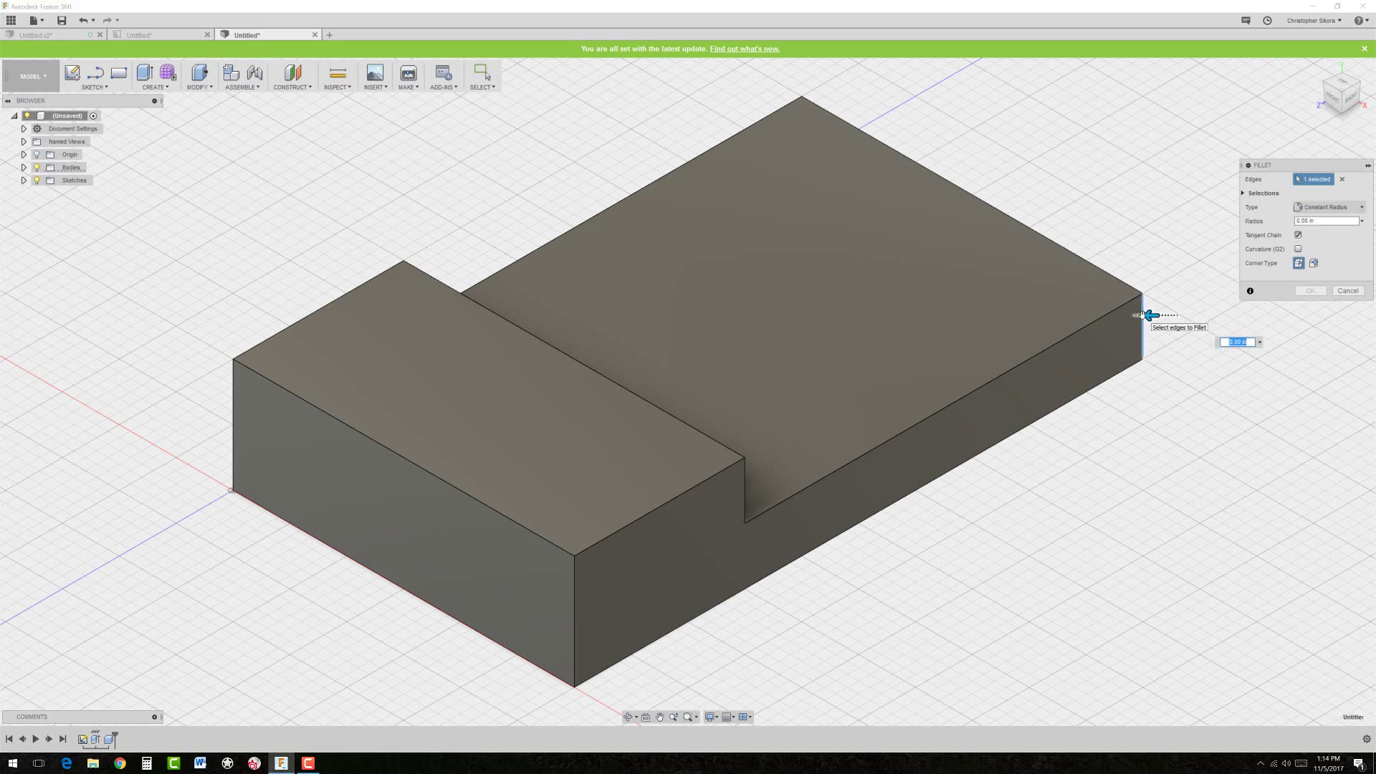
pyautogui.moveTo(1142, 316)
pyautogui.mouseDown()
pyautogui.moveTo(1055, 344)
pyautogui.moveTo(1078, 347)
pyautogui.mouseUp()
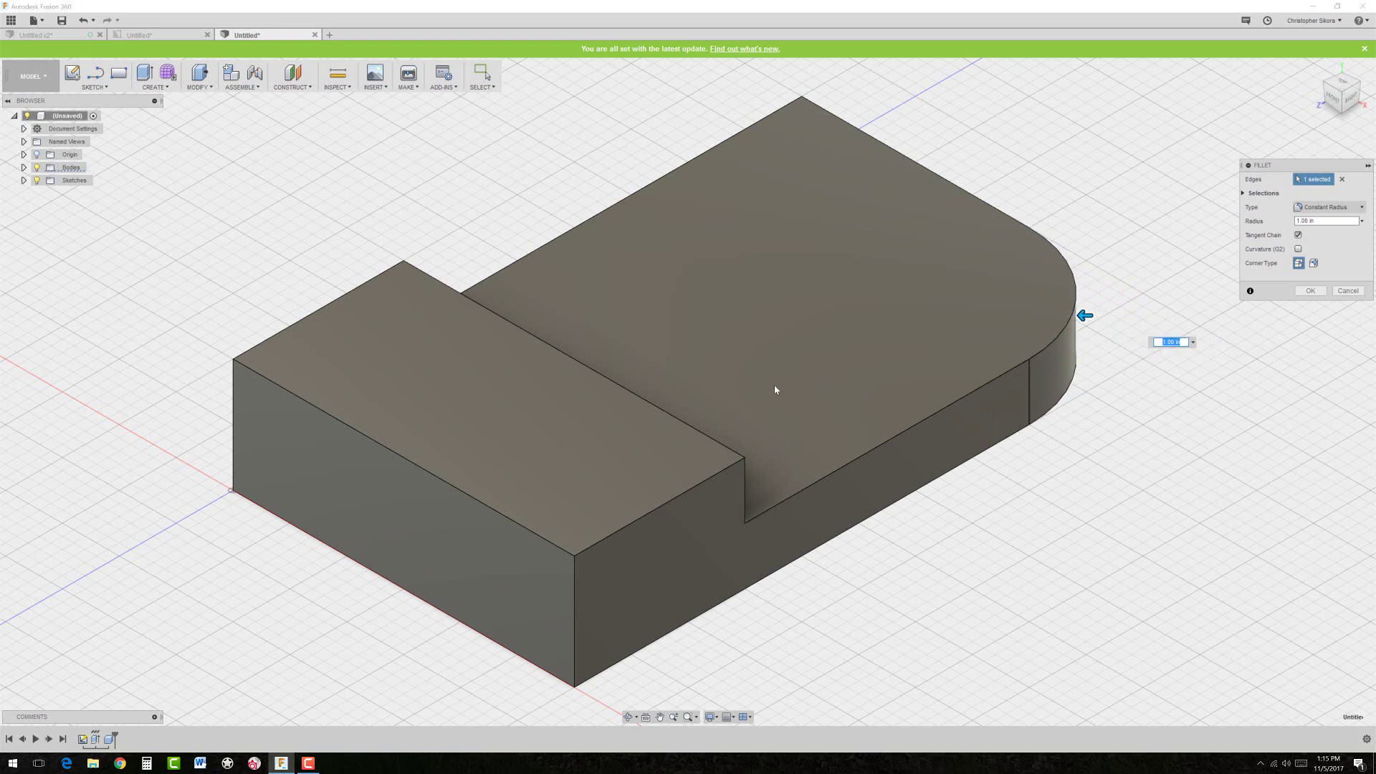
pyautogui.click(746, 494)
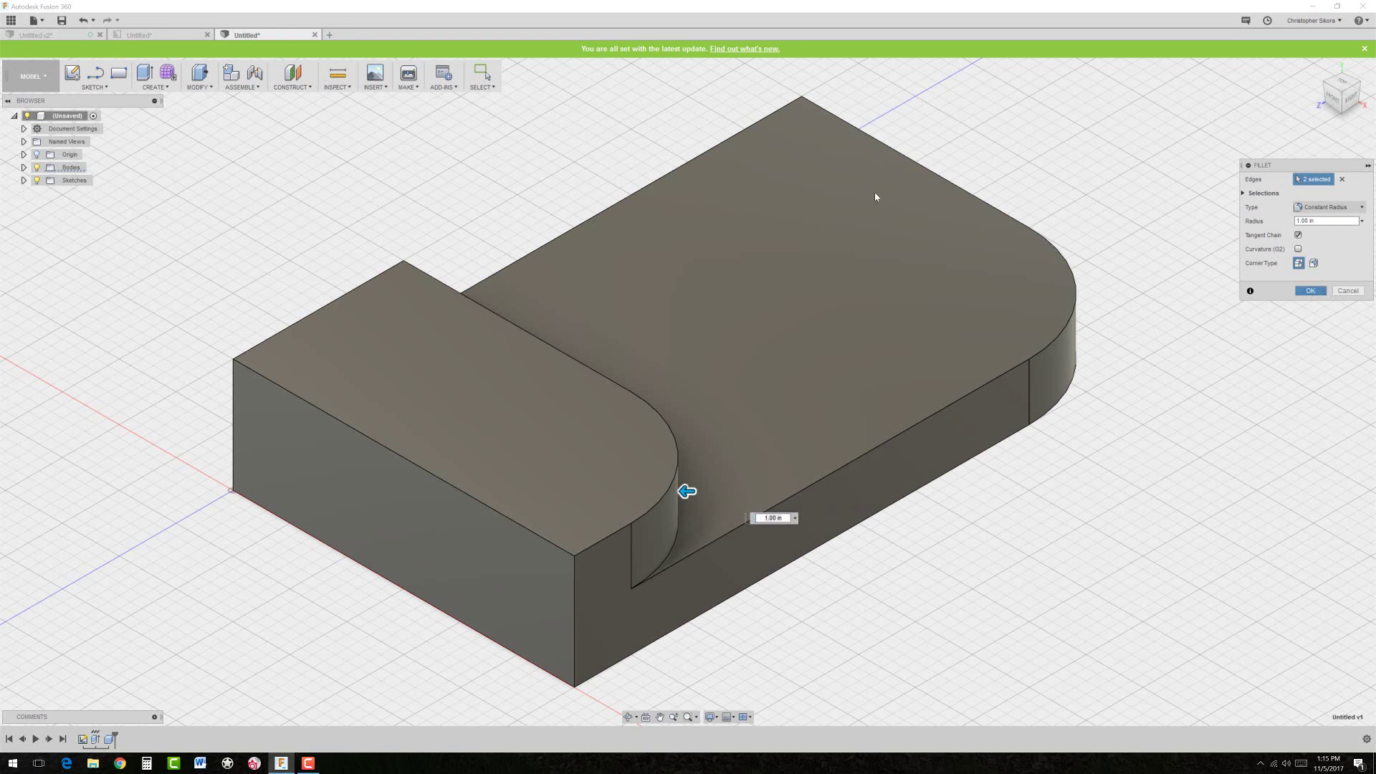
pyautogui.click(1310, 291)
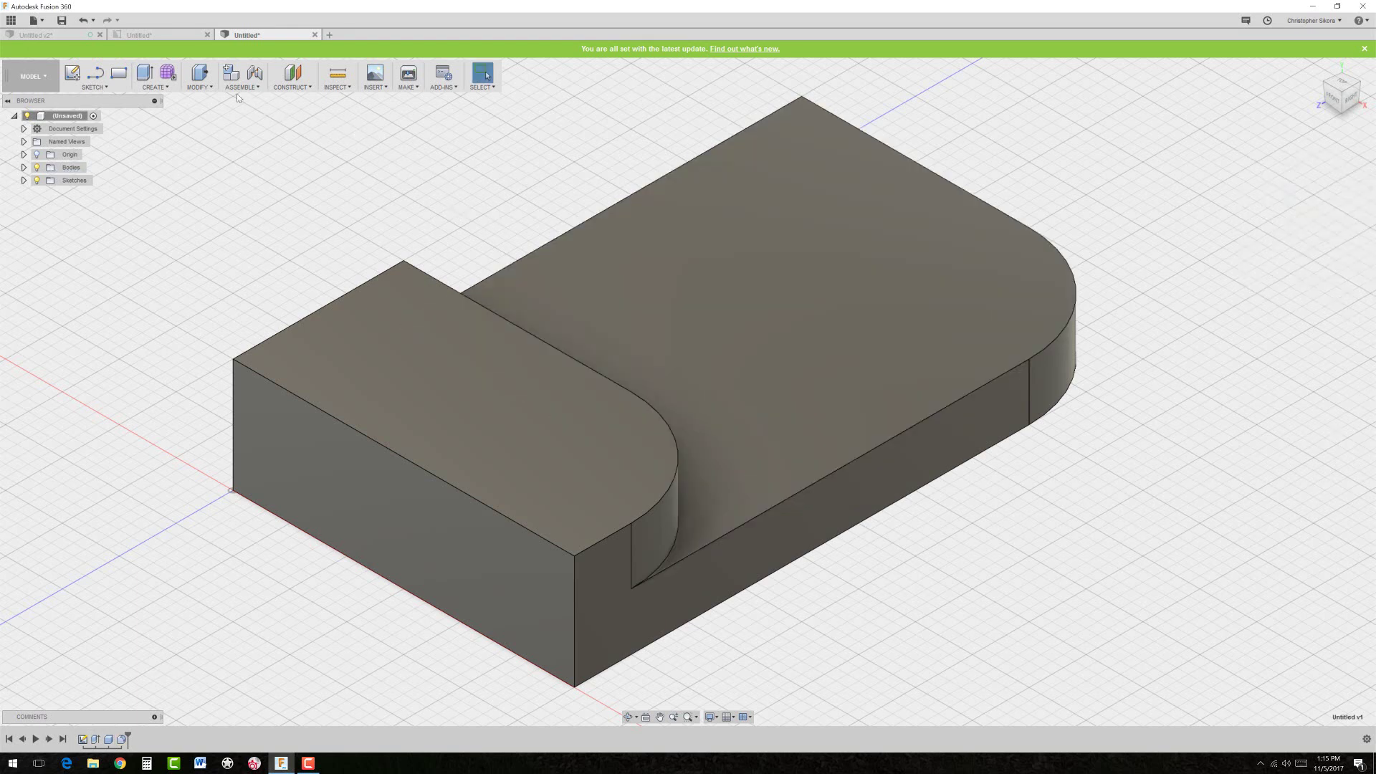
# - Set up a distance-and-angle chamfer of 0.125 in, 45° on both top edge chains
pyautogui.click(201, 82)
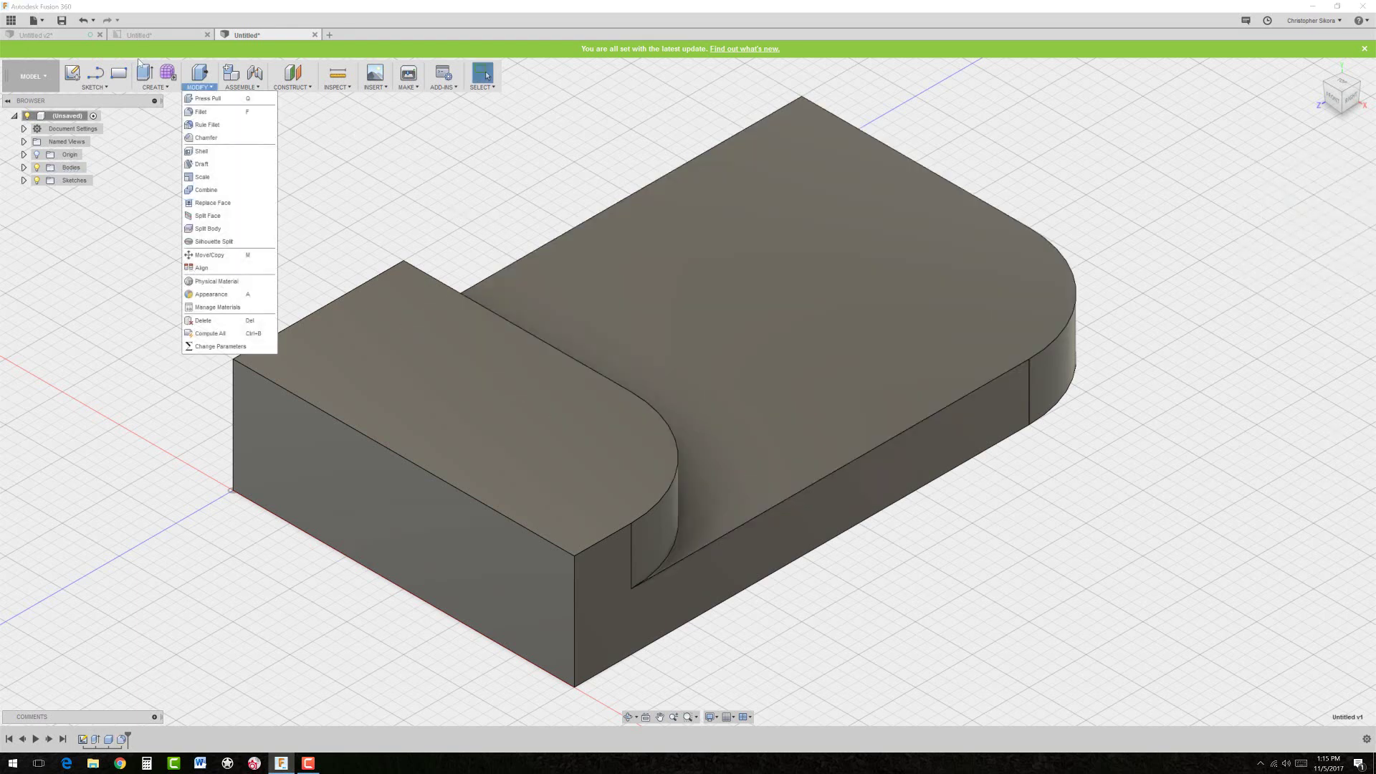
pyautogui.click(213, 139)
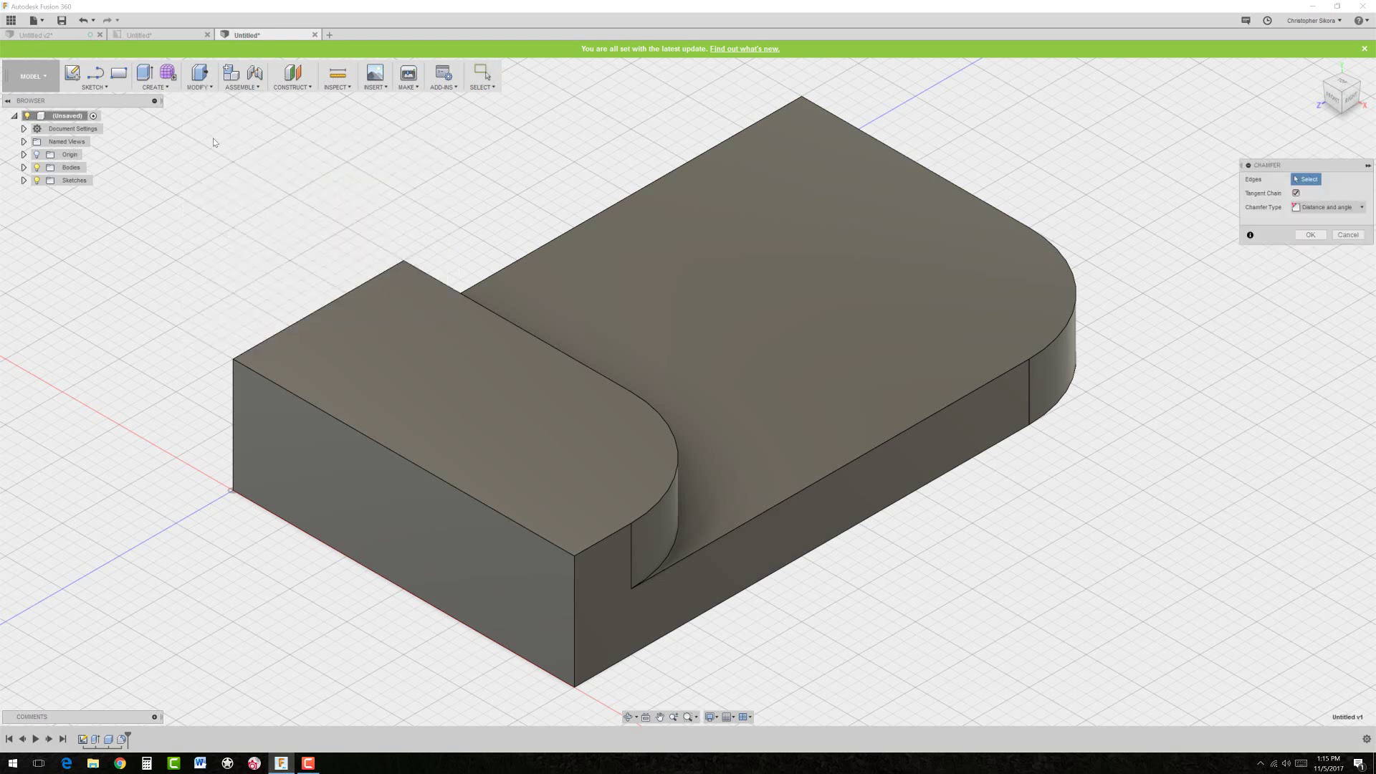
pyautogui.click(1070, 330)
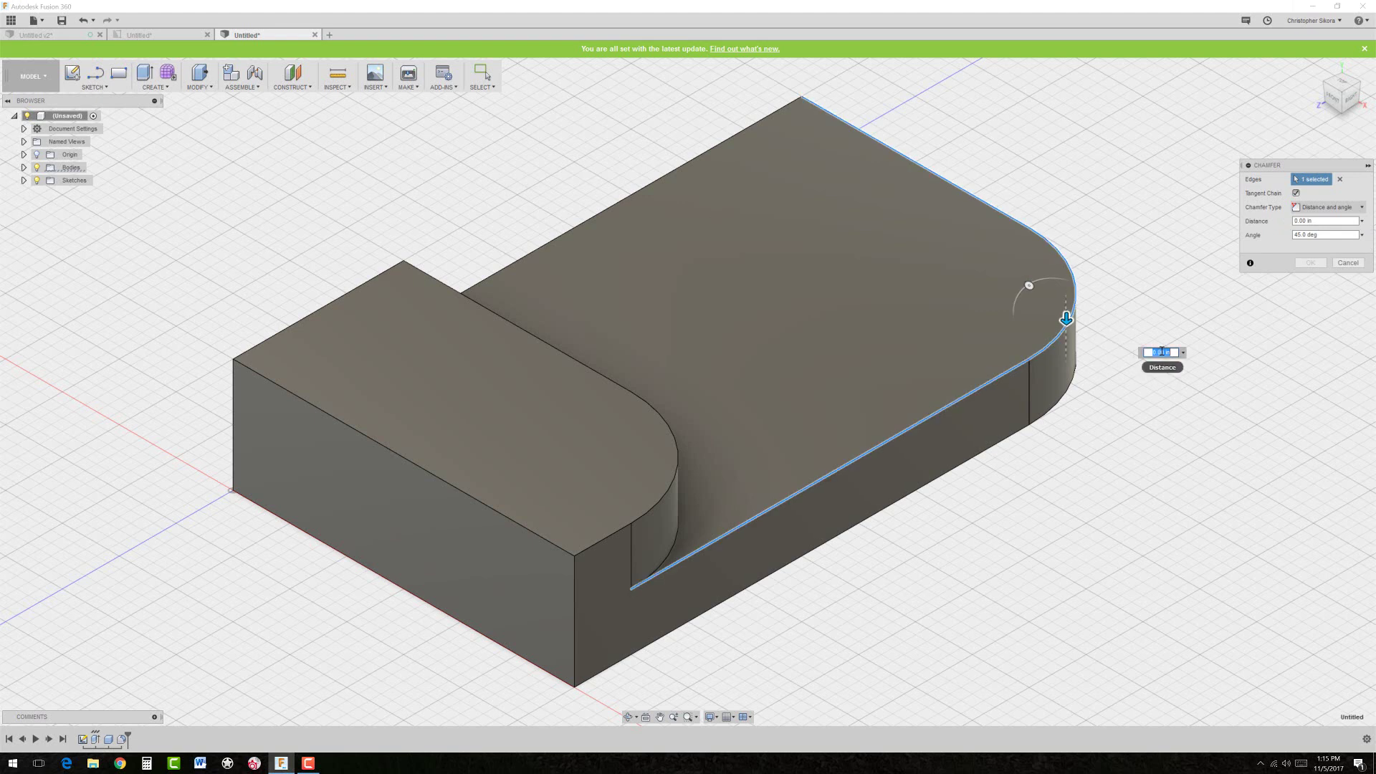
pyautogui.click(1327, 212)
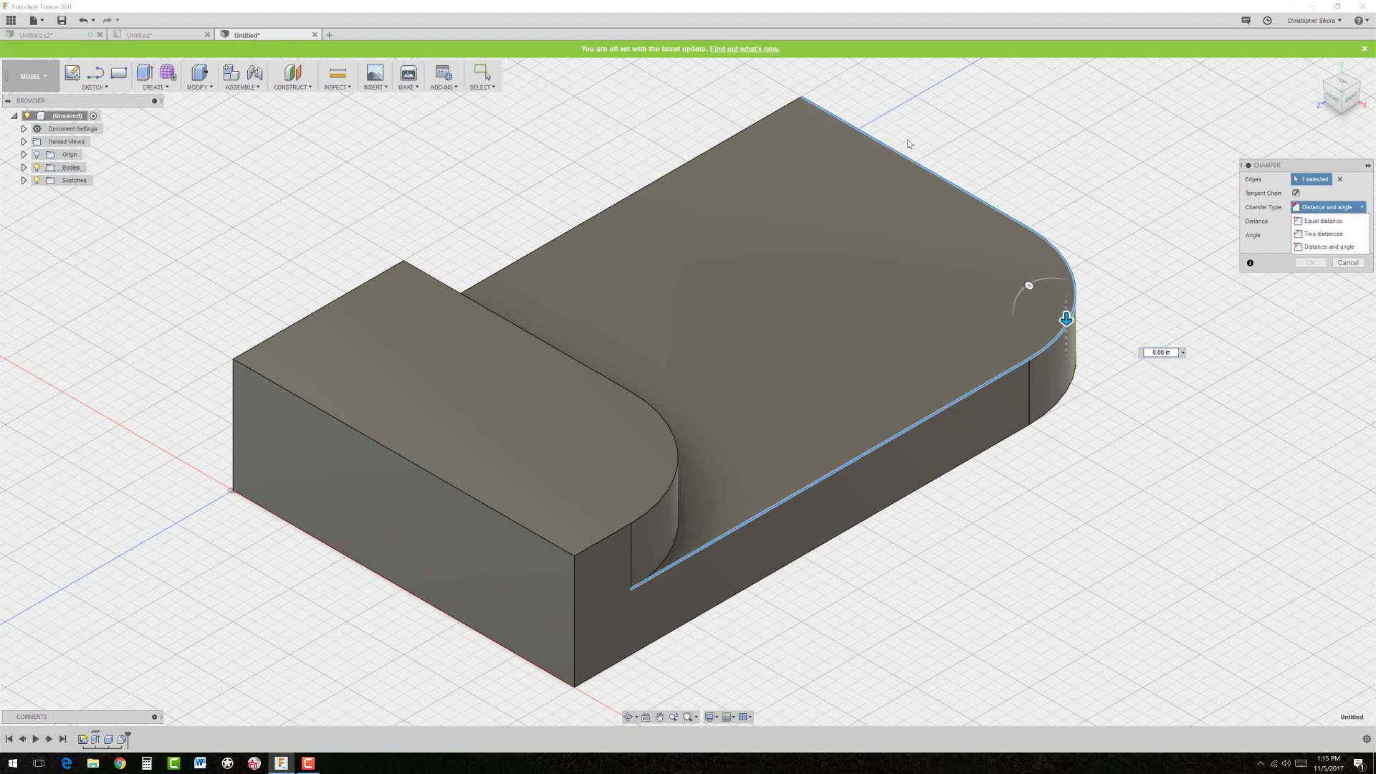
pyautogui.click(1362, 210)
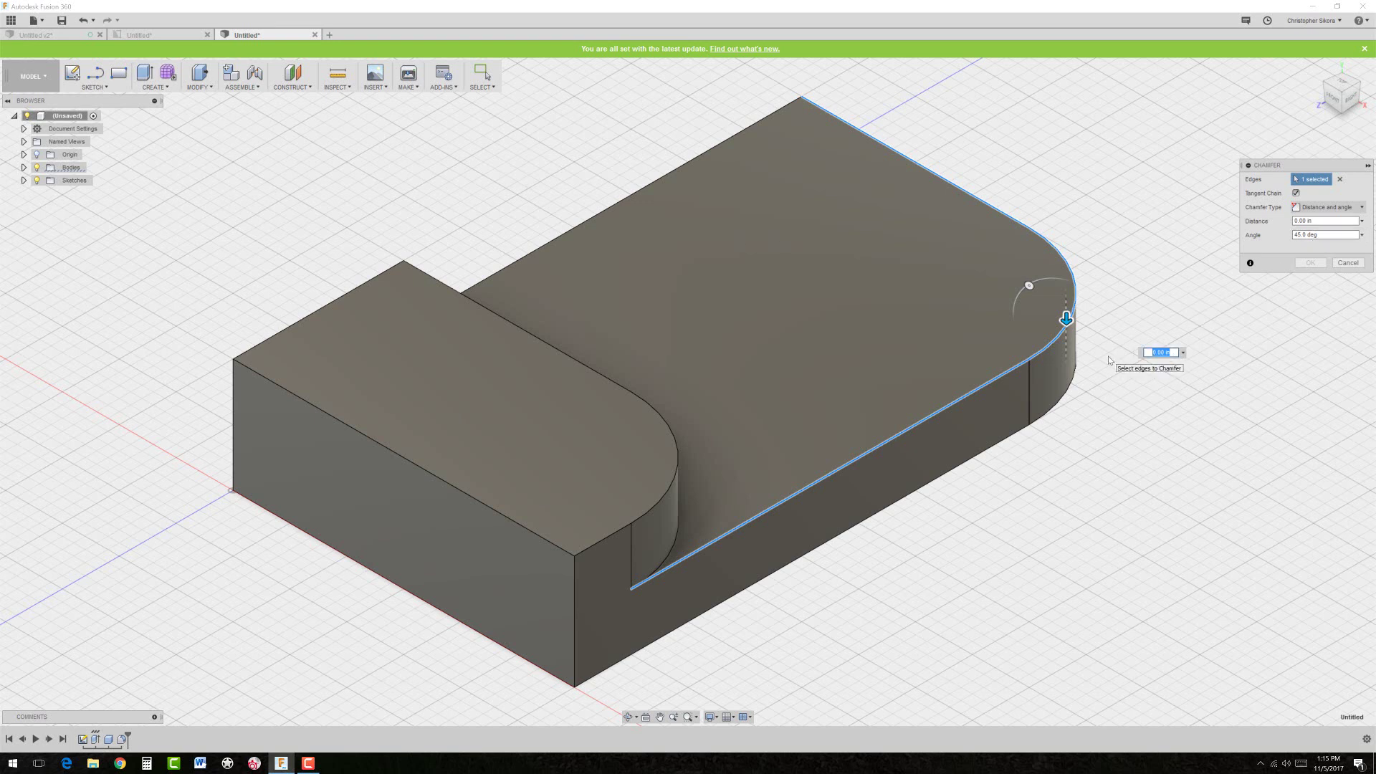
pyautogui.press('BackSpace')
pyautogui.write('5')
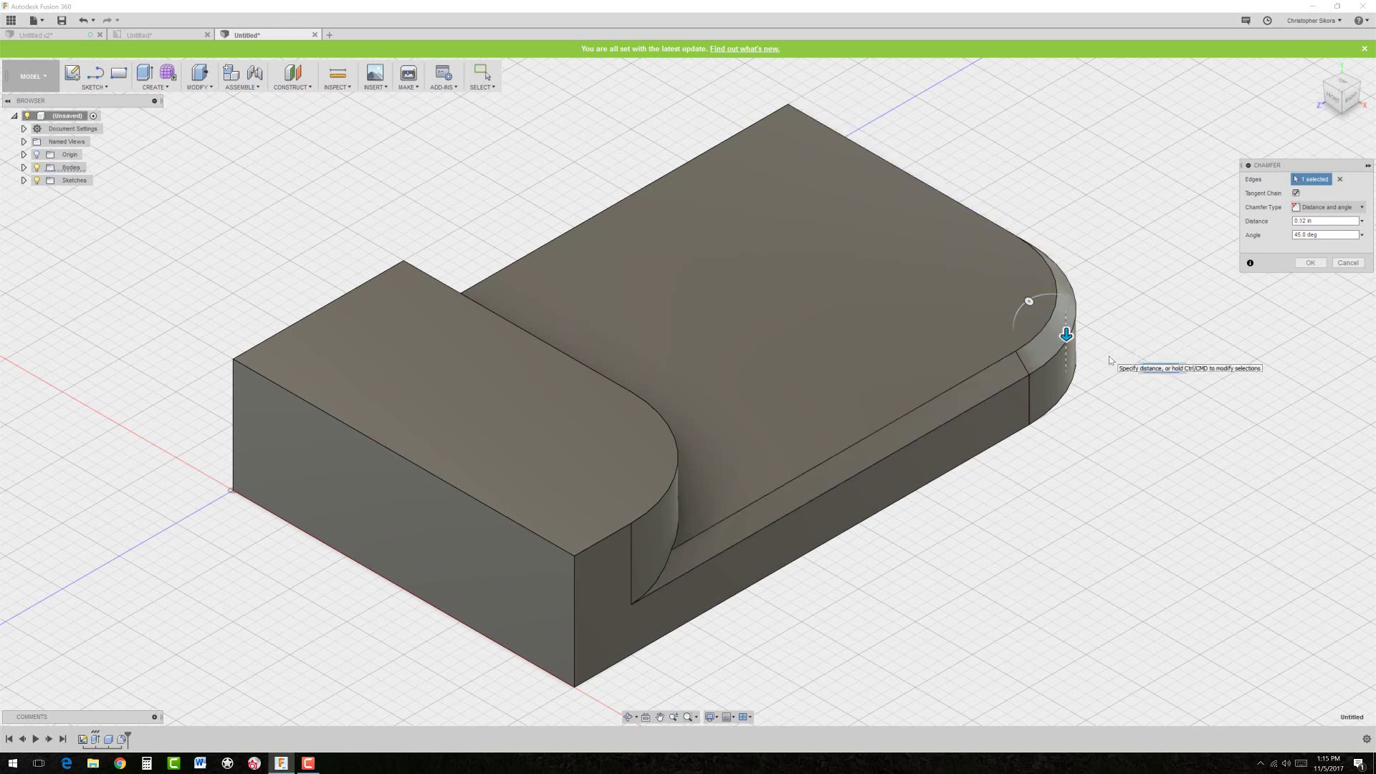
pyautogui.click(663, 498)
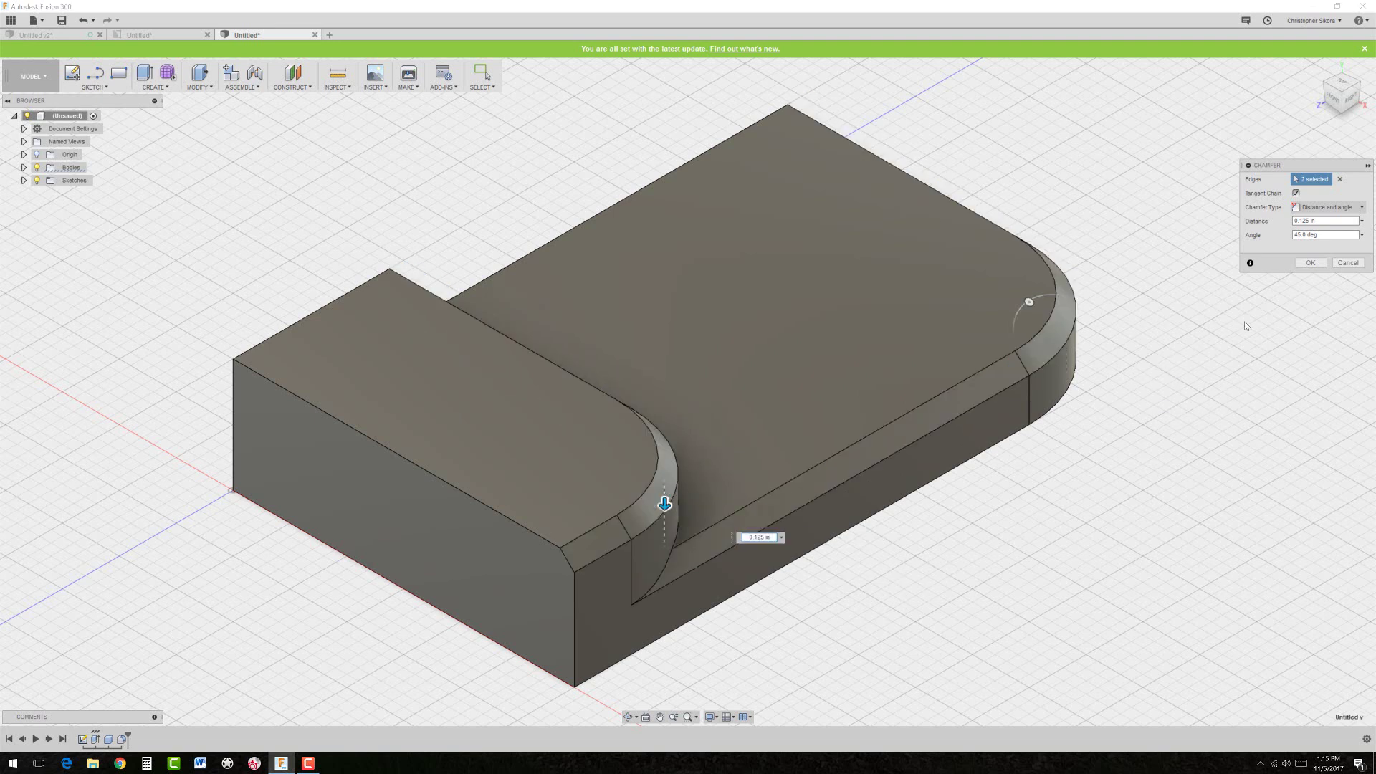
# - Apply the chamfer and select the lower step's top face for sketching
pyautogui.click(1312, 265)
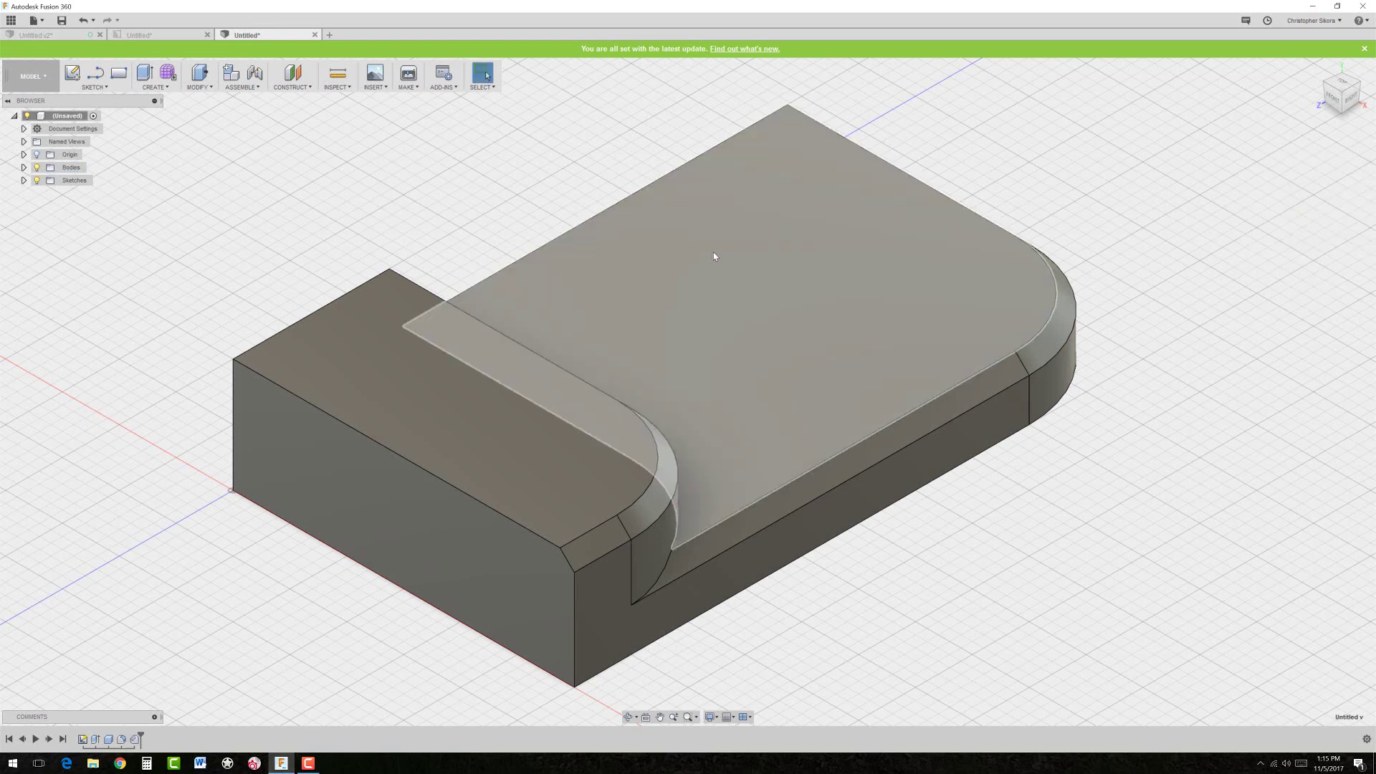
pyautogui.rightClick(722, 247)
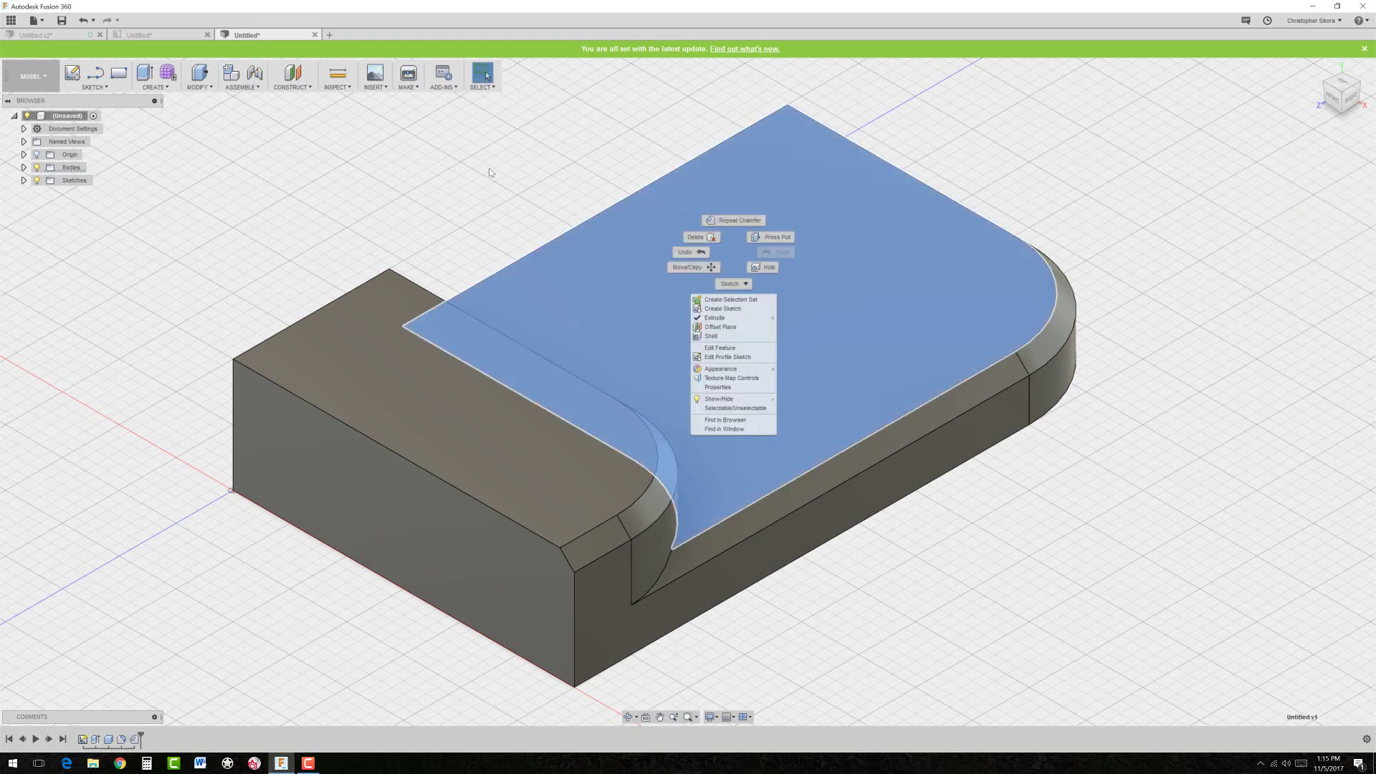
pyautogui.click(737, 248)
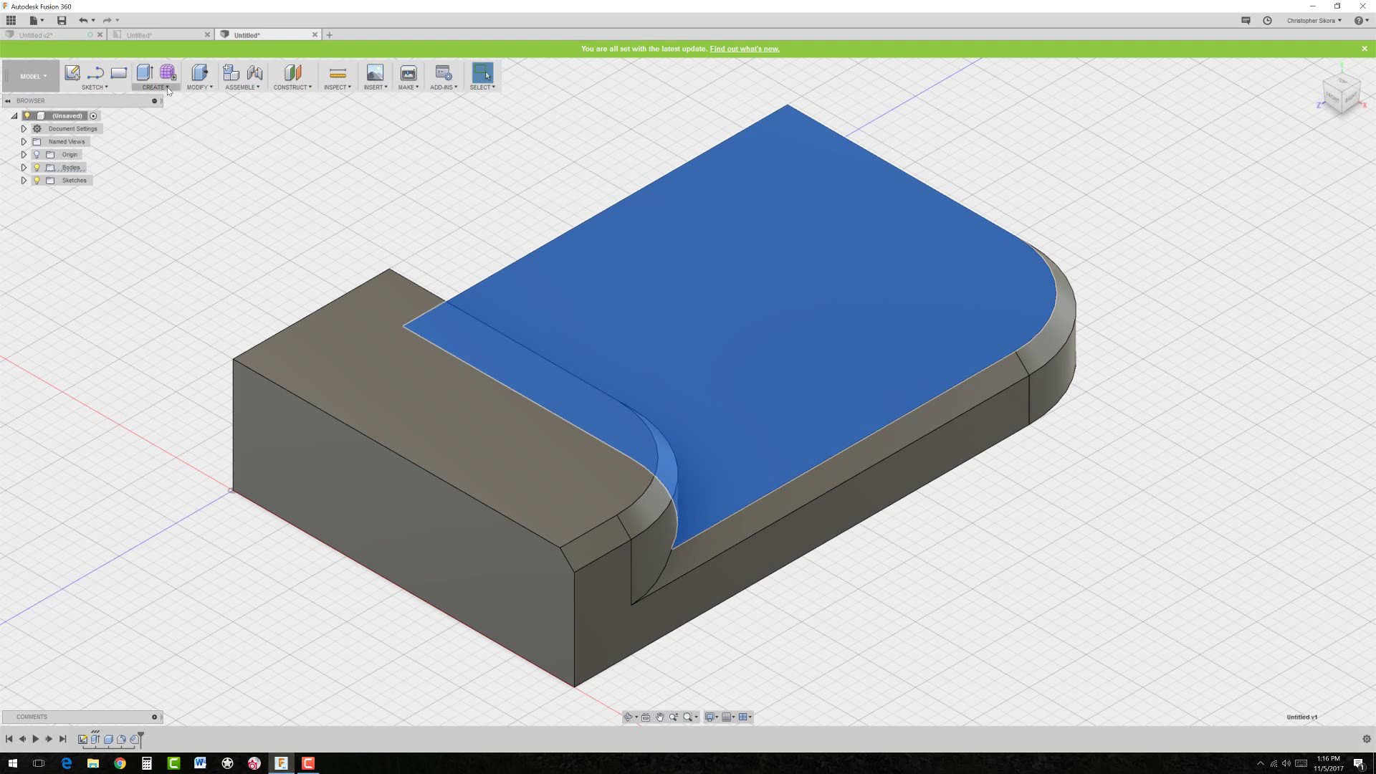
pyautogui.click(104, 87)
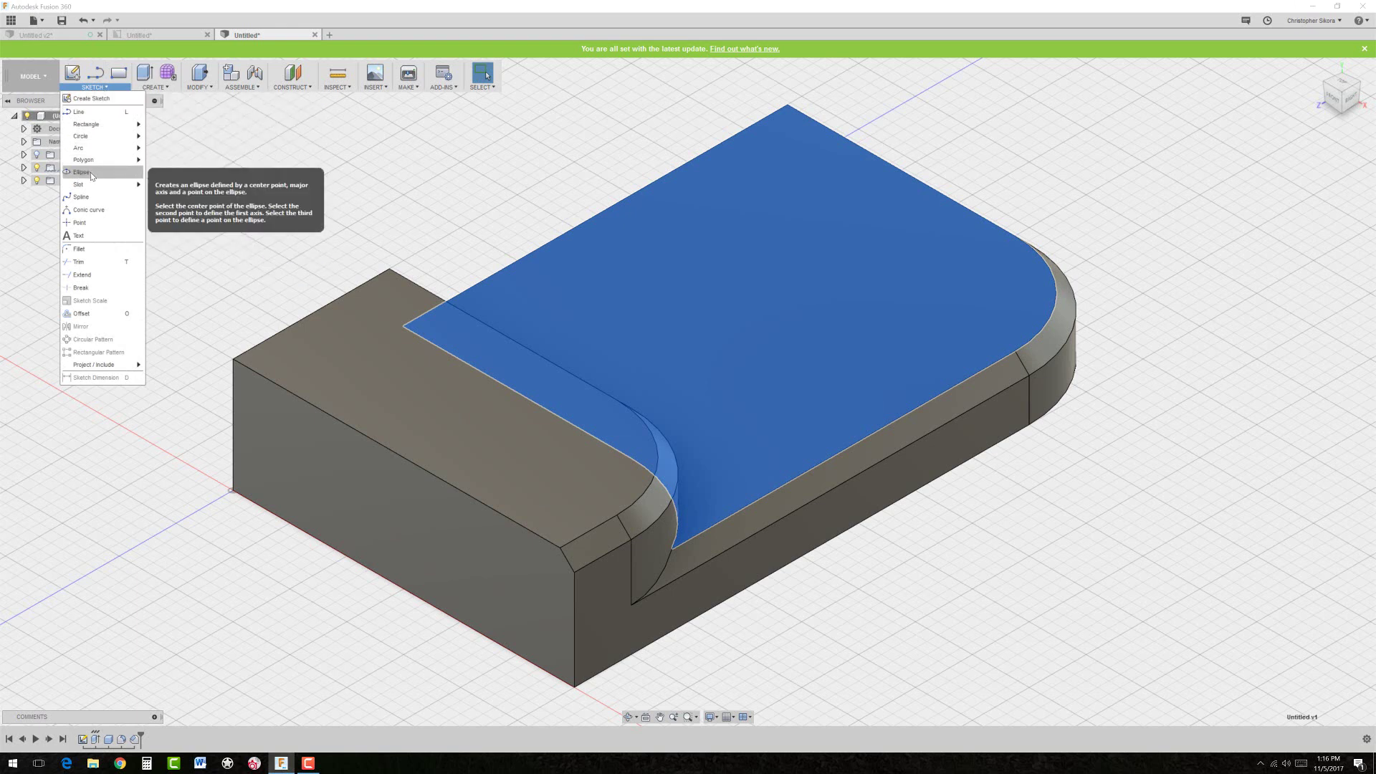
pyautogui.moveTo(99, 135)
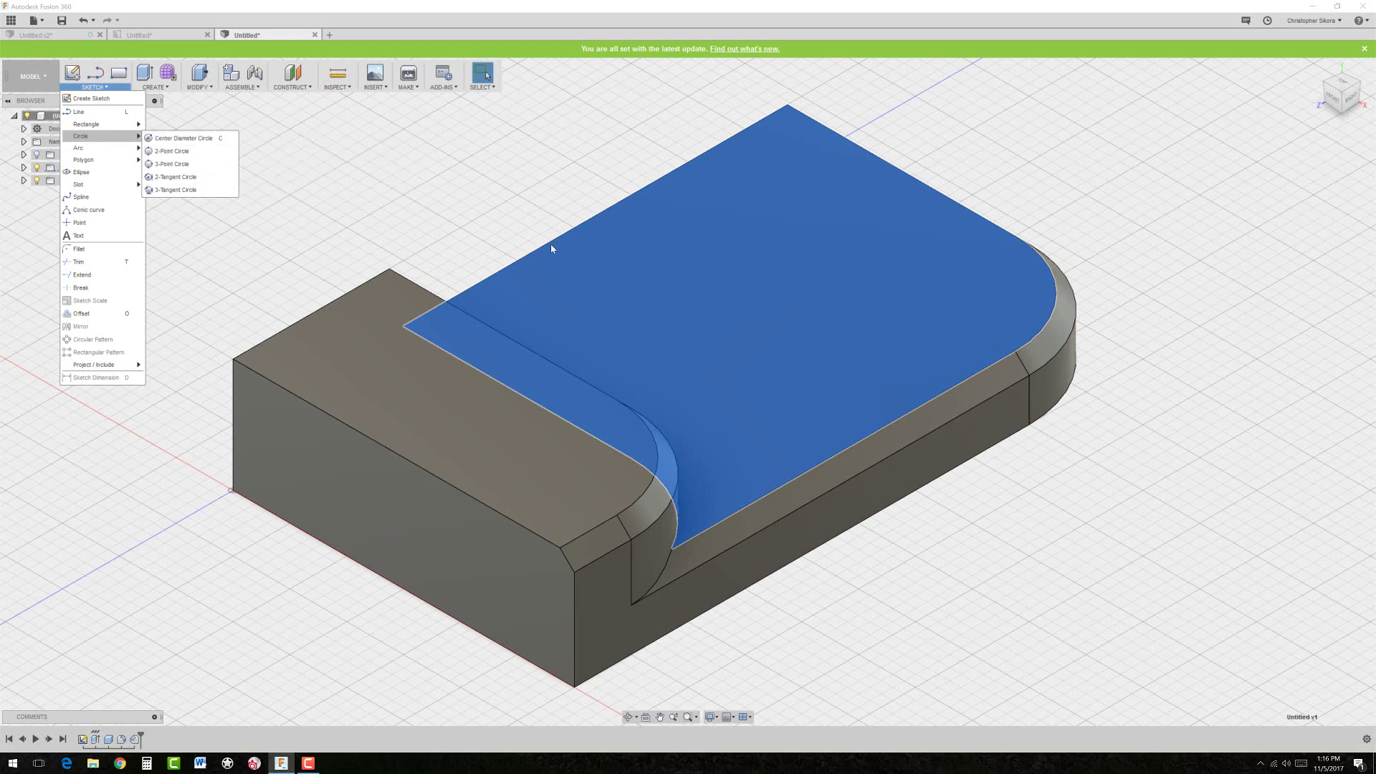
# - Place a center-diameter circle near the face's back corner with a 0.75 in diameter
pyautogui.click(158, 138)
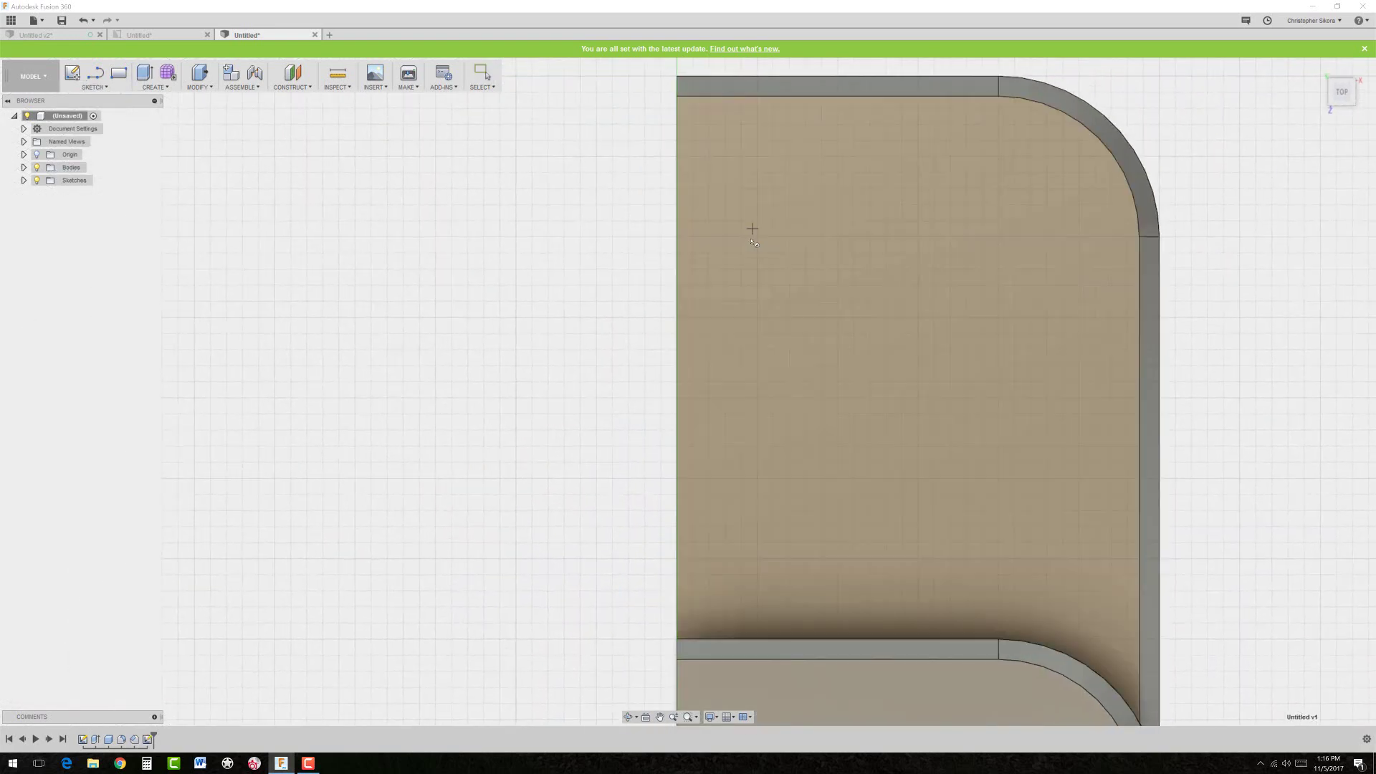
pyautogui.click(806, 238)
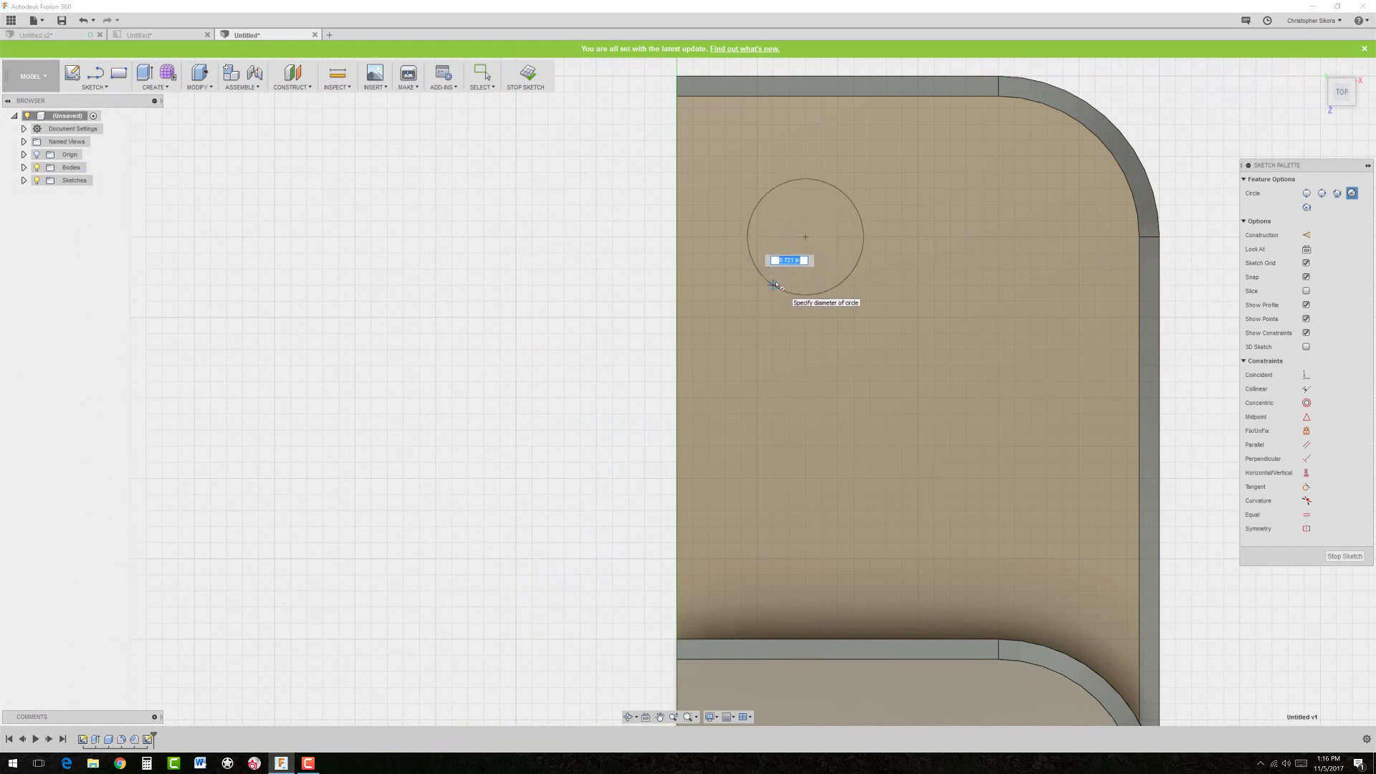
pyautogui.press('BackSpace')
pyautogui.write('74')
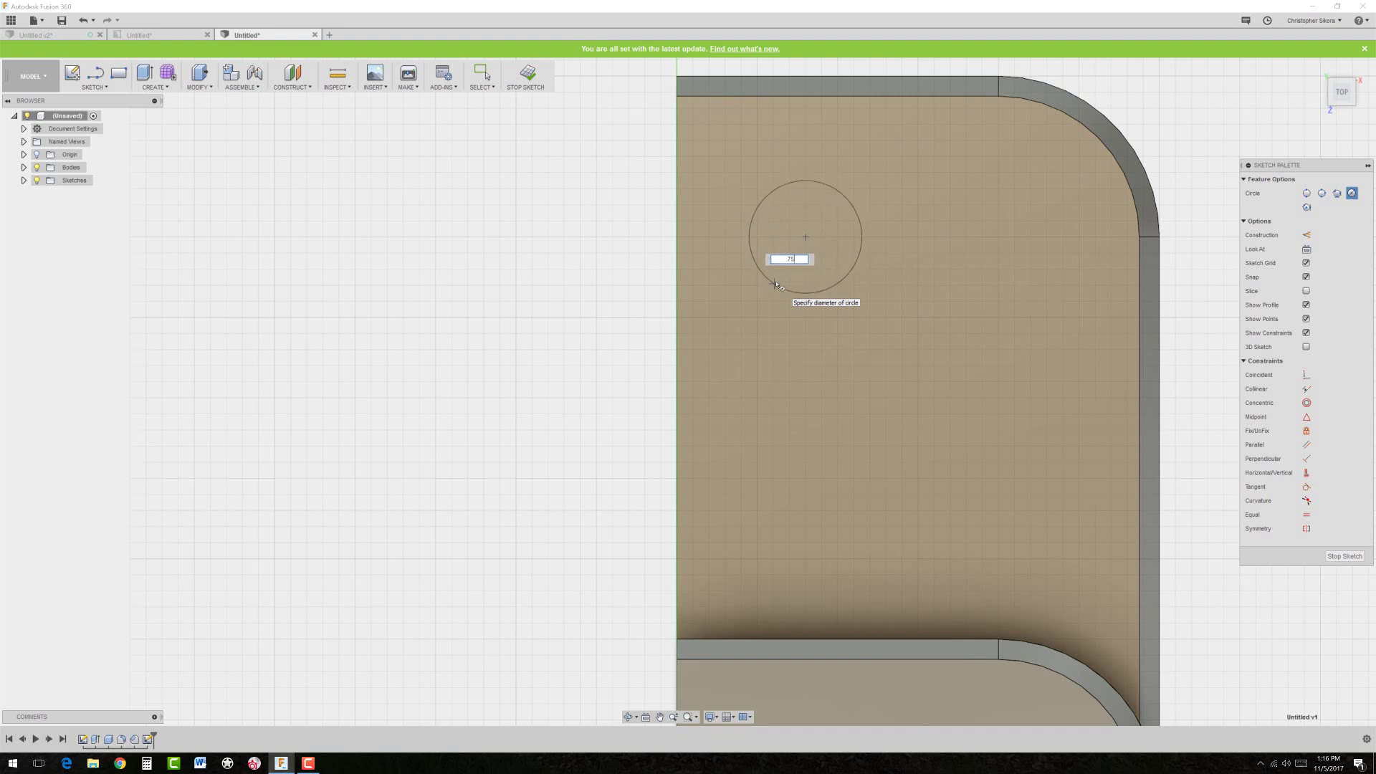
pyautogui.press('BackSpace')
pyautogui.press('BackSpace')
pyautogui.press('BackSpace')
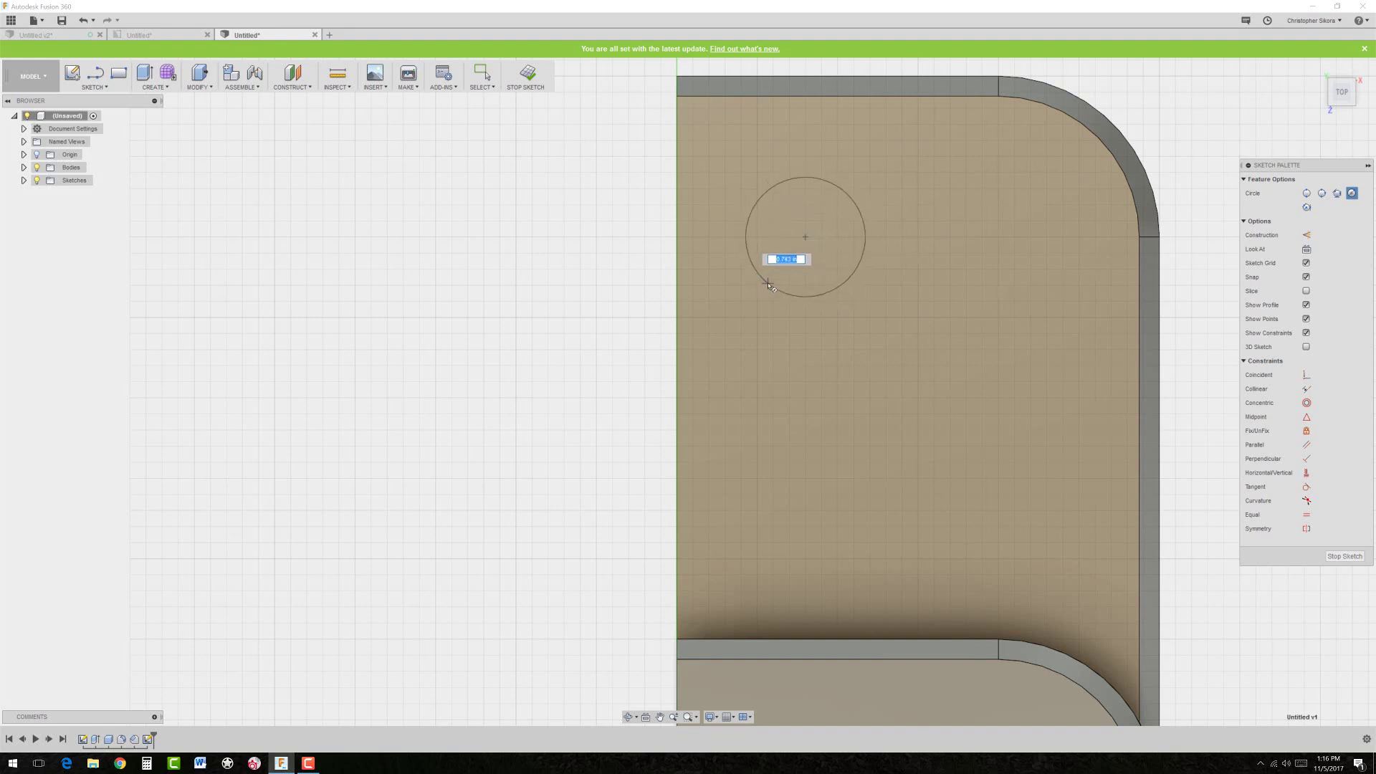
pyautogui.press('BackSpace')
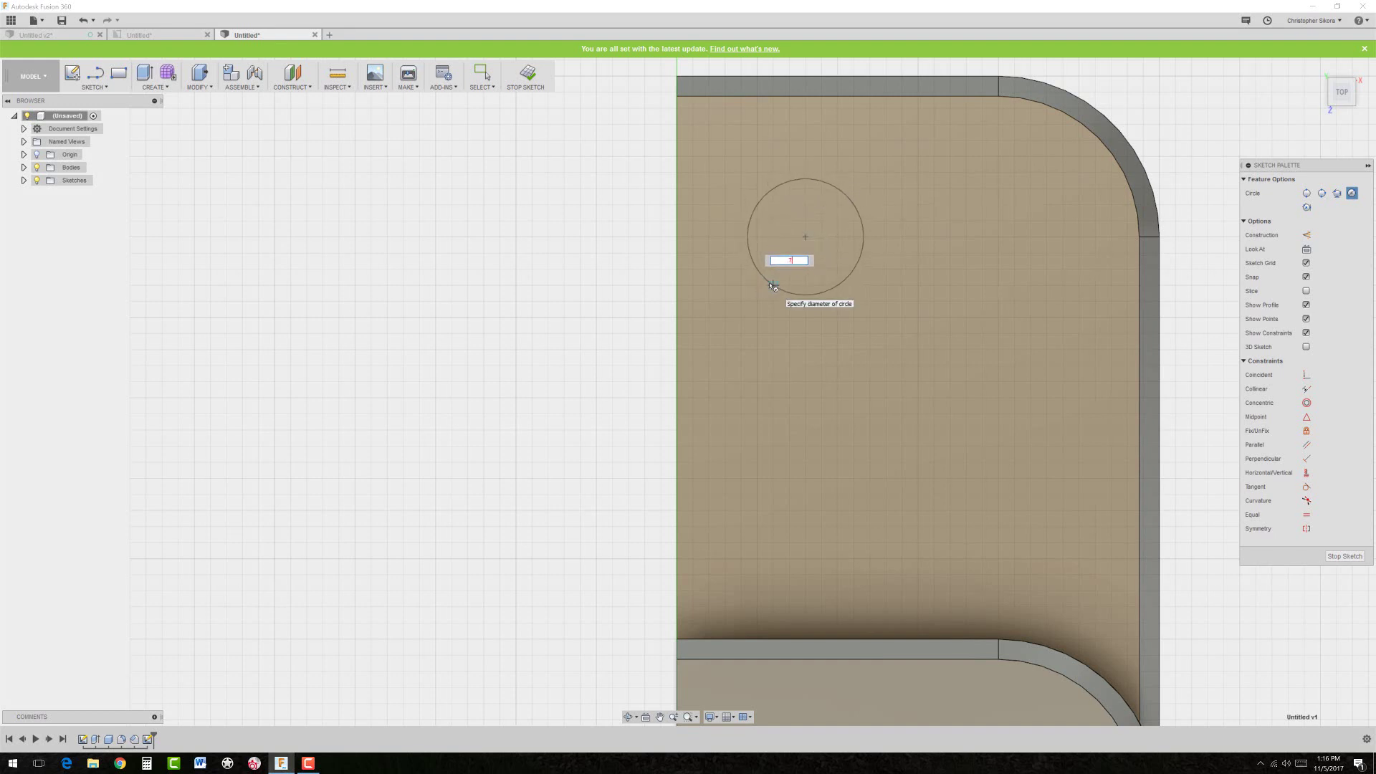
pyautogui.write('.75')
pyautogui.press('Tab')
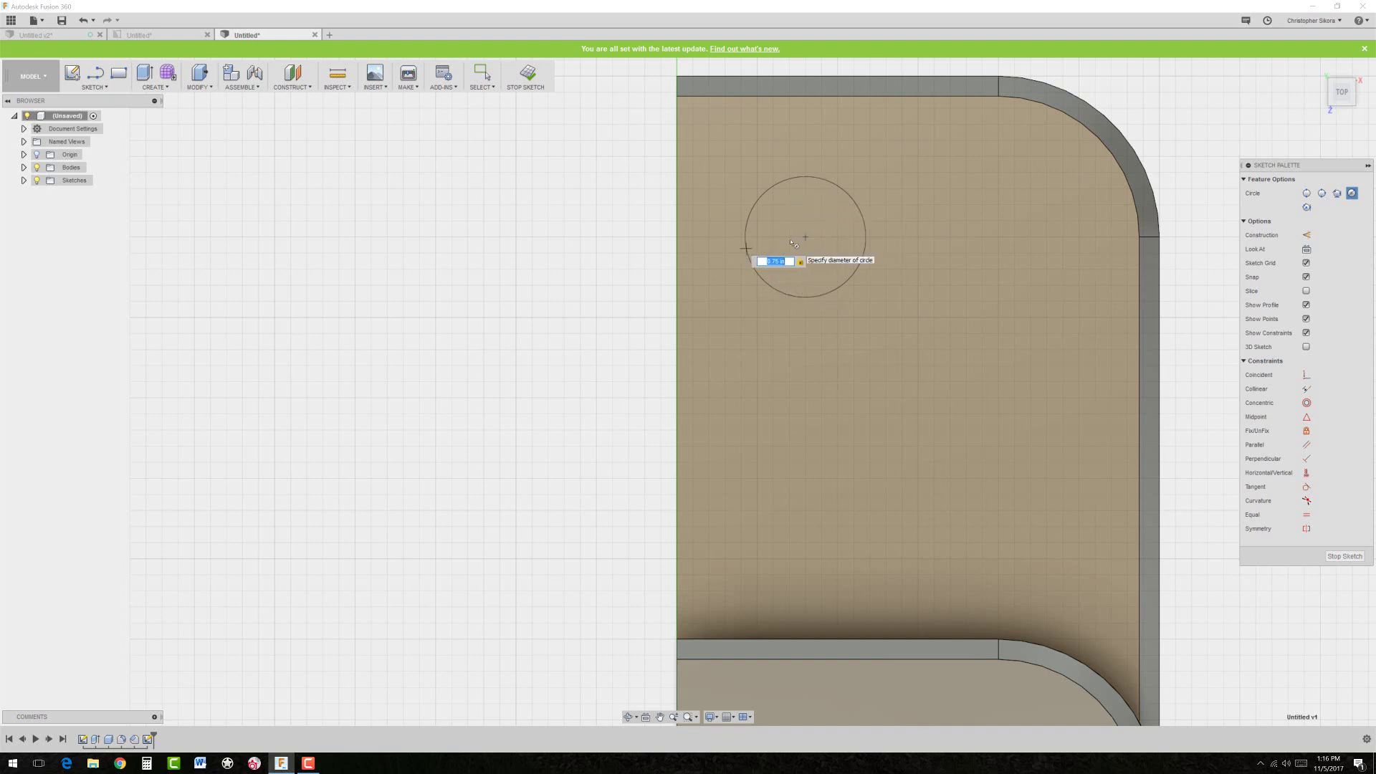
pyautogui.press('Return')
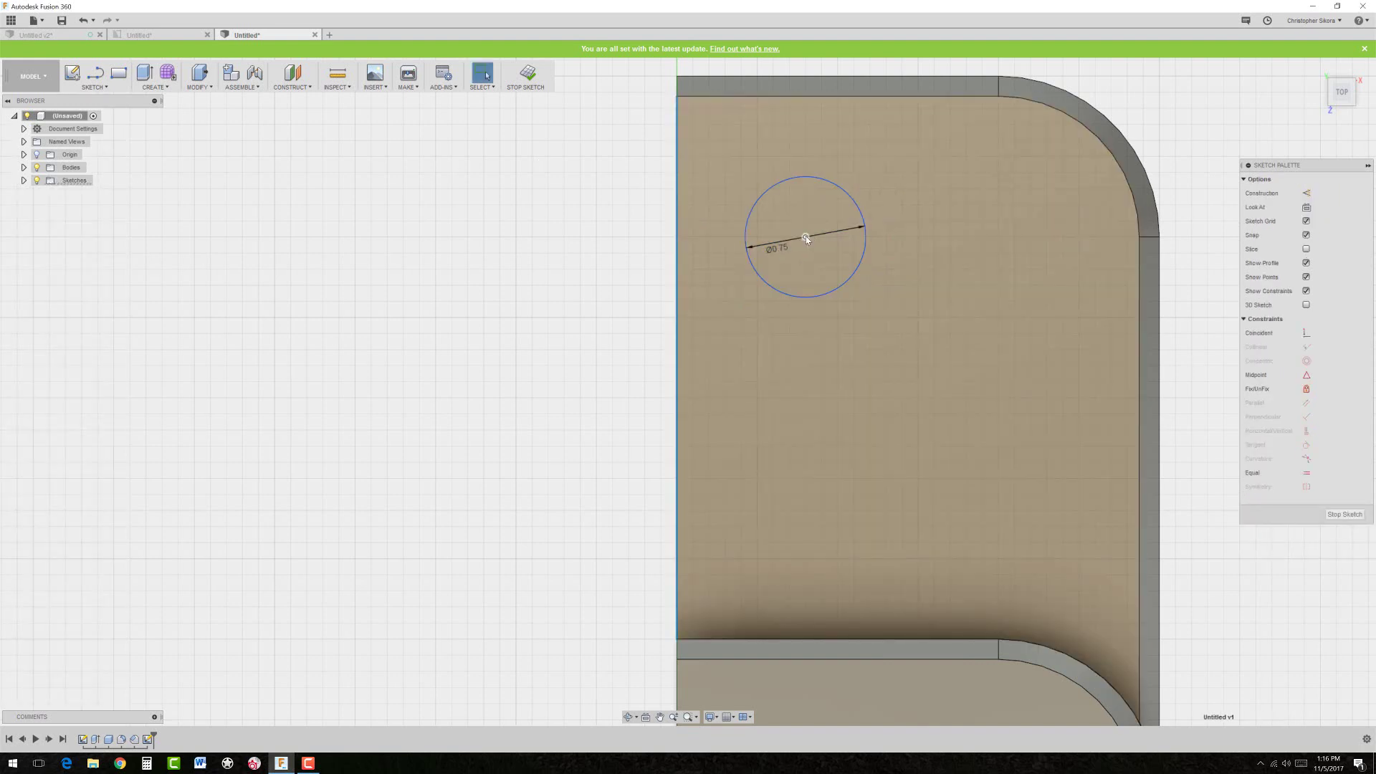
pyautogui.click(677, 242)
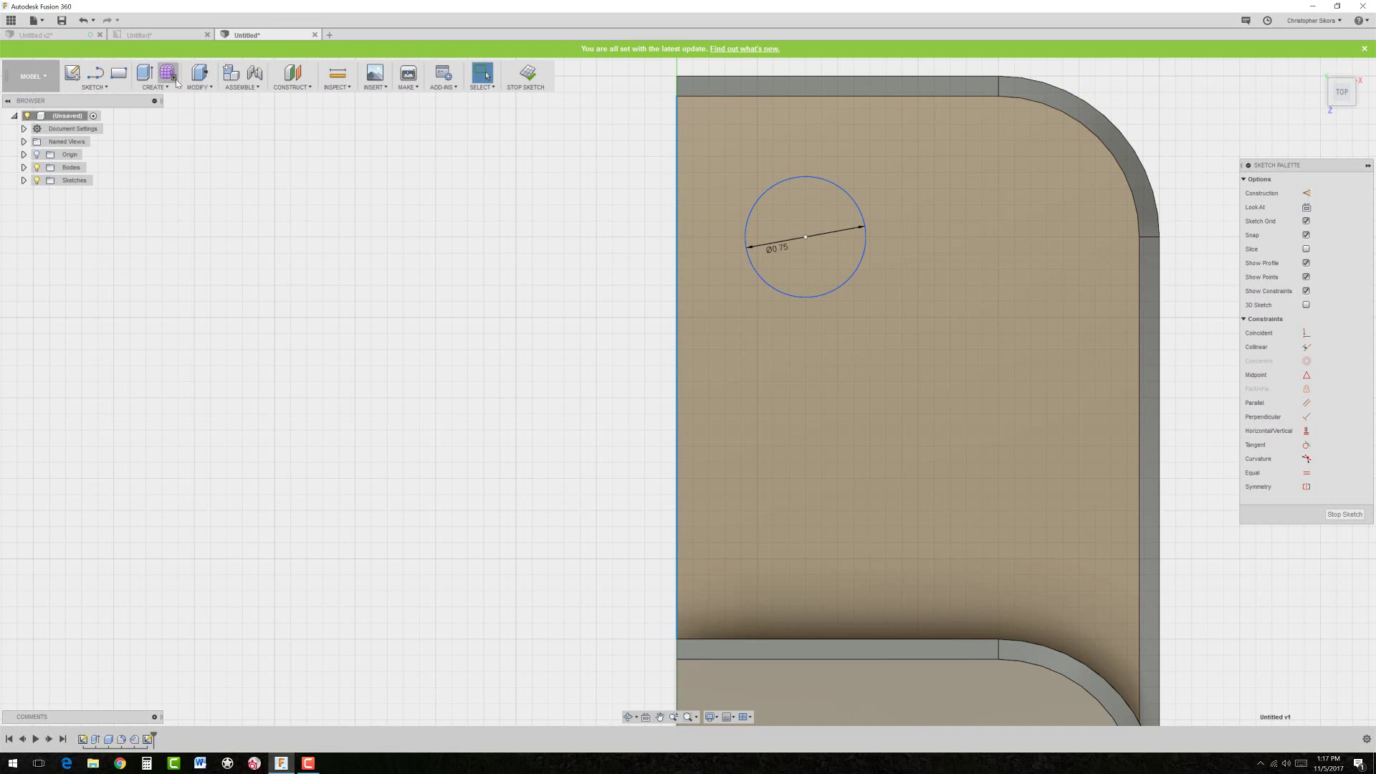
pyautogui.click(99, 86)
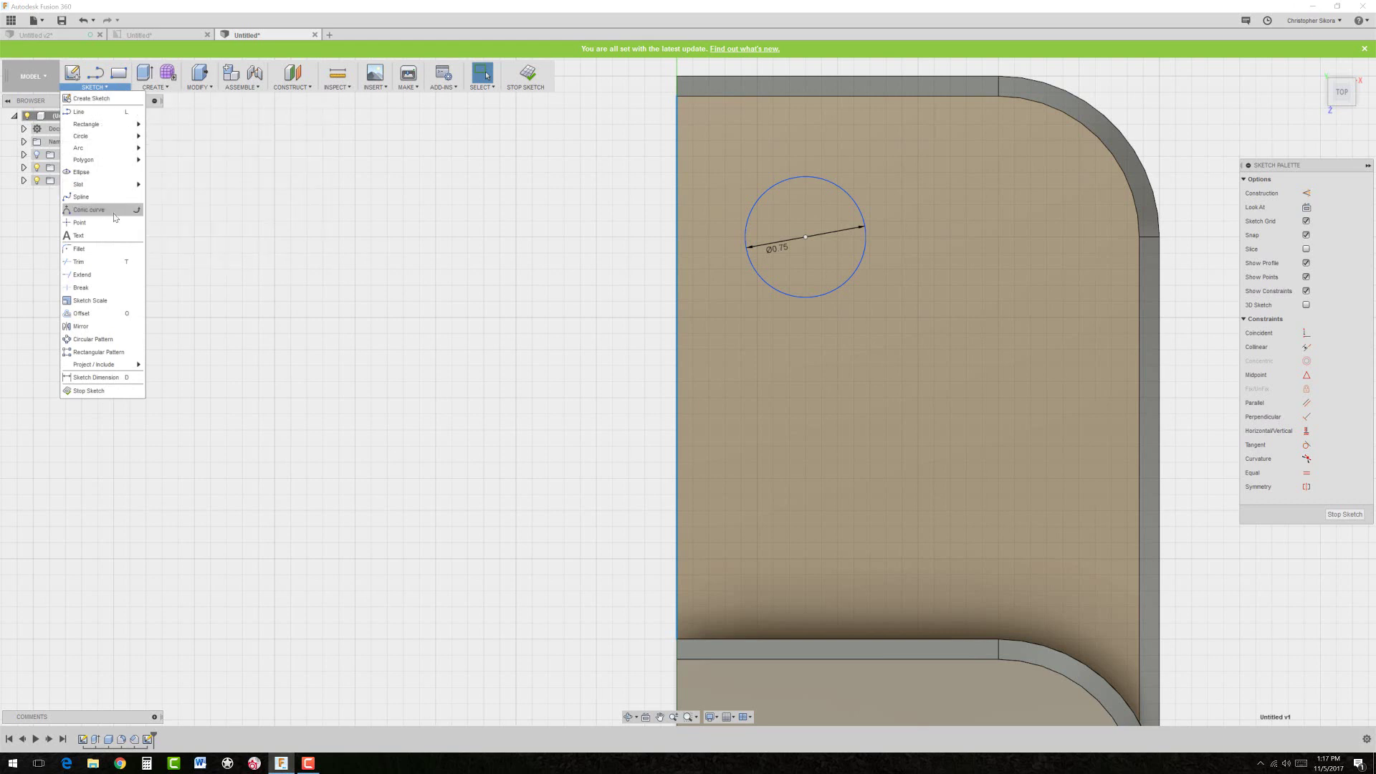
# - Dimension the Ø0.75 circle centre 1.00 from the left edge and 1.00 below the top edge
pyautogui.click(101, 378)
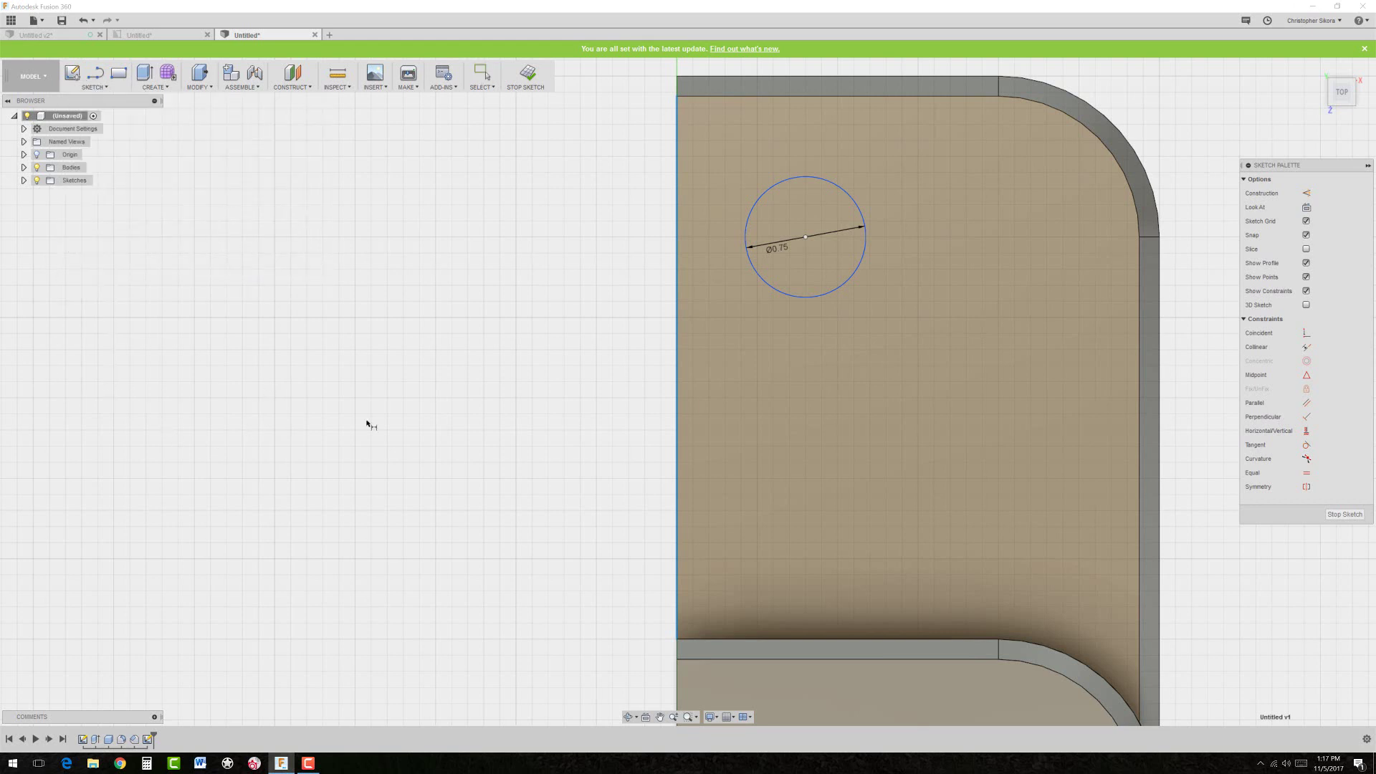
pyautogui.click(805, 237)
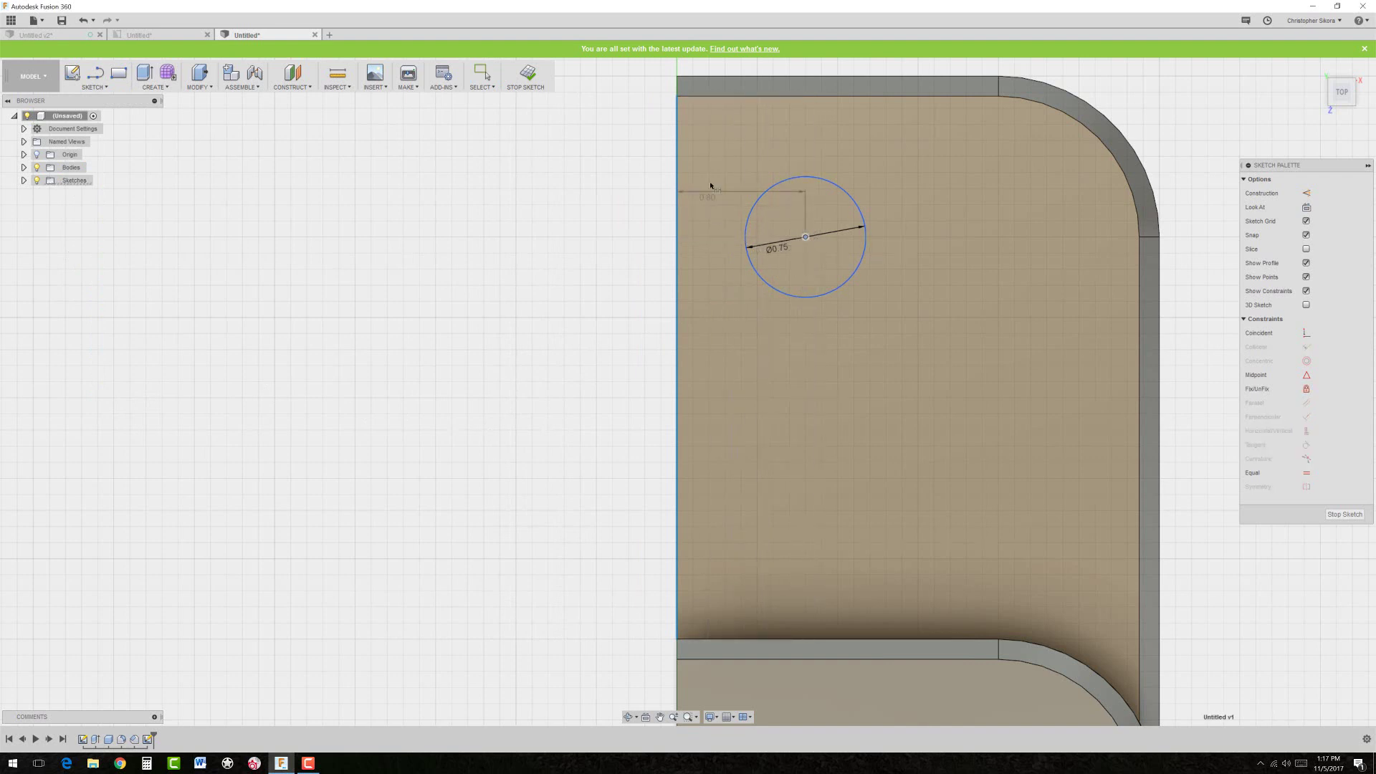
pyautogui.scroll(-1, 750, 183)
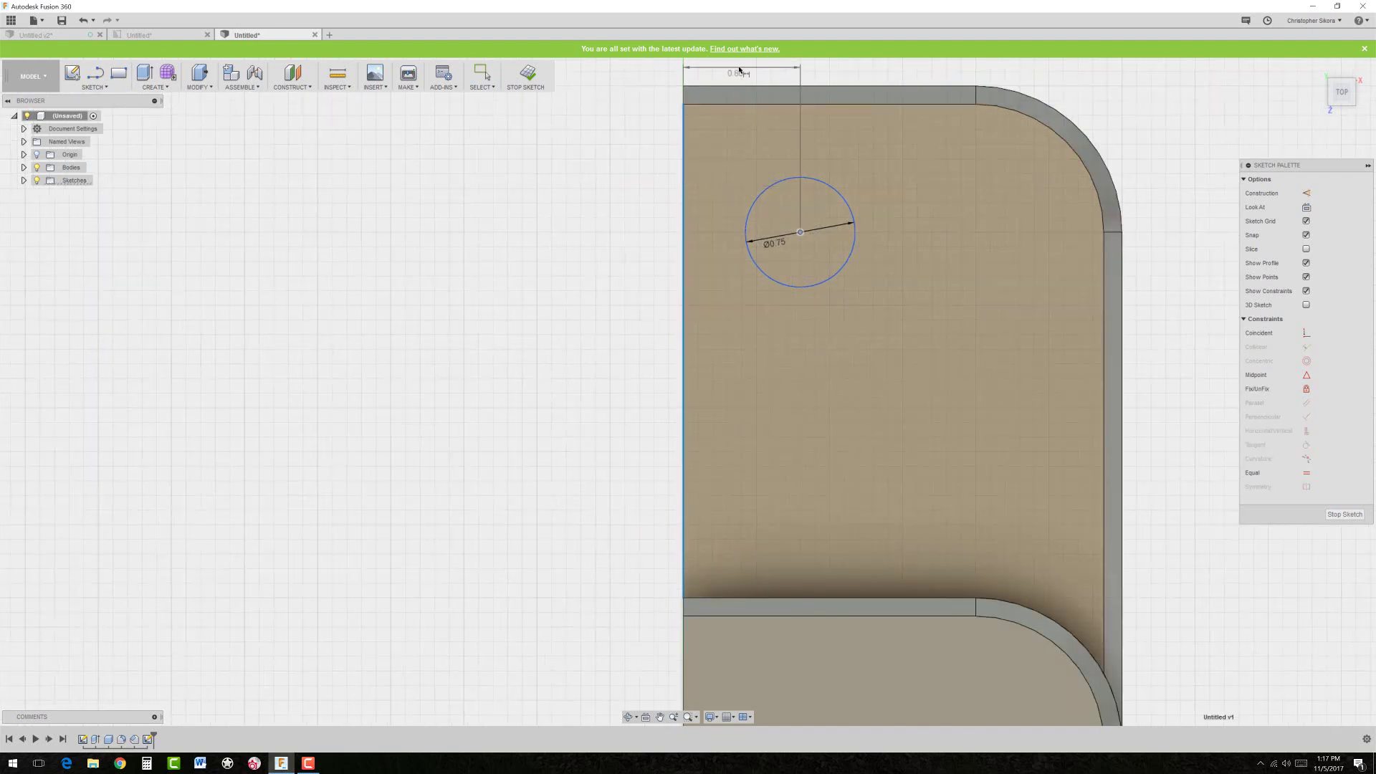
pyautogui.click(744, 68)
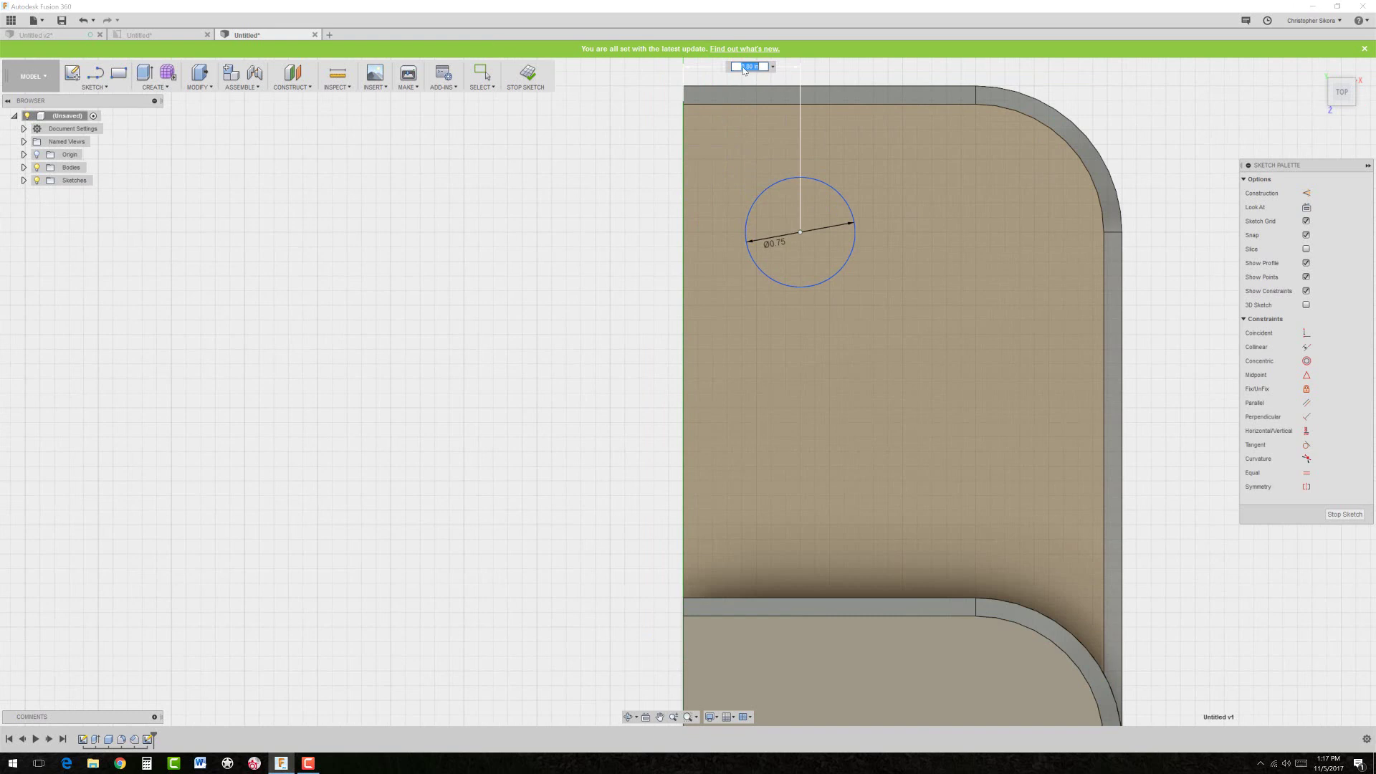
pyautogui.write('1')
pyautogui.press('Return')
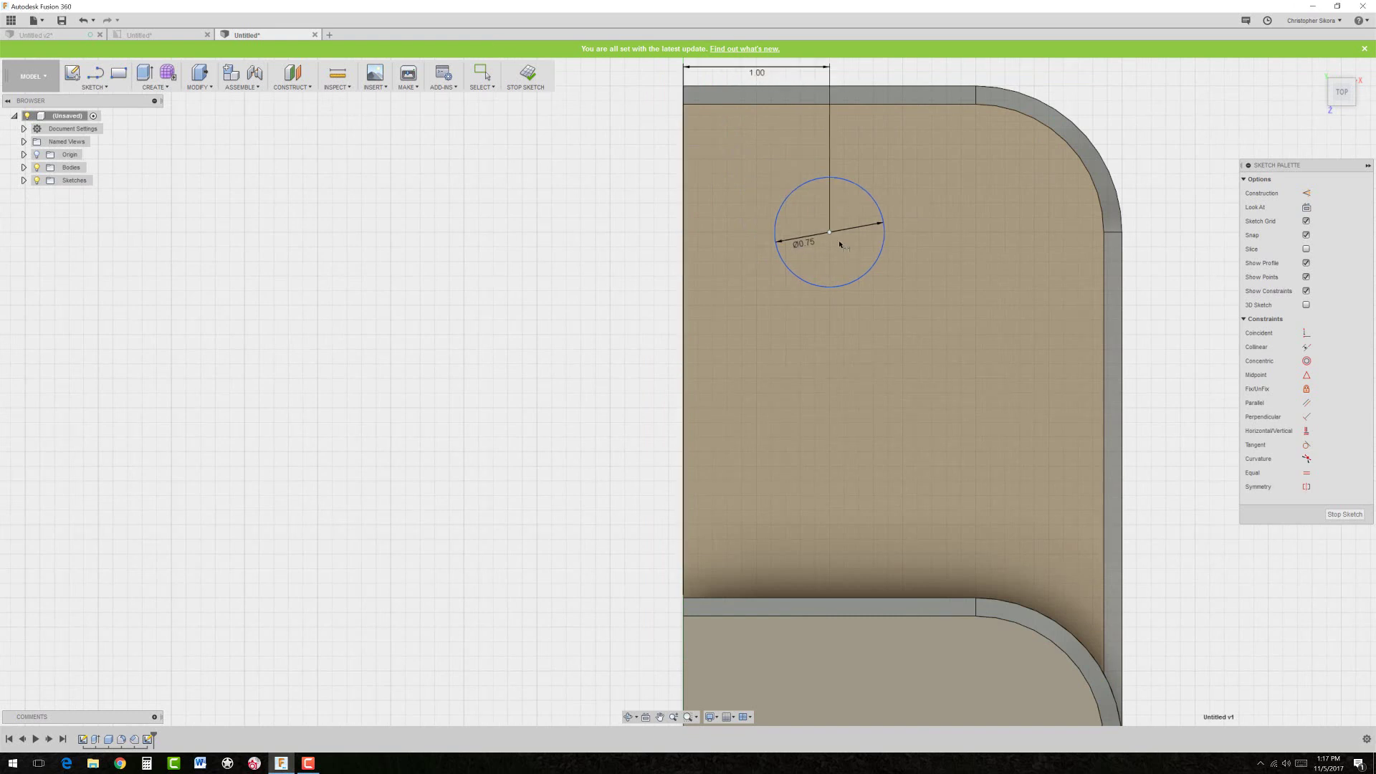
pyautogui.click(830, 232)
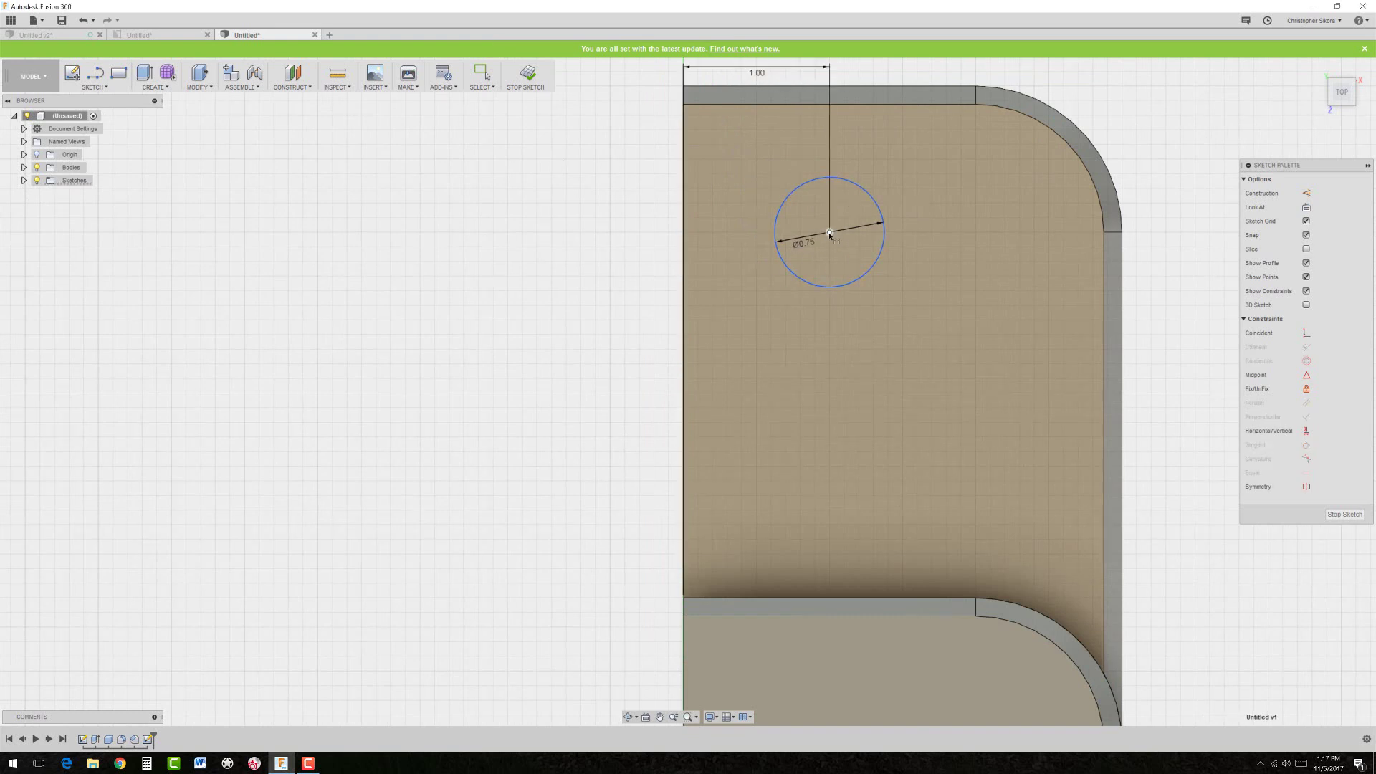
pyautogui.click(762, 89)
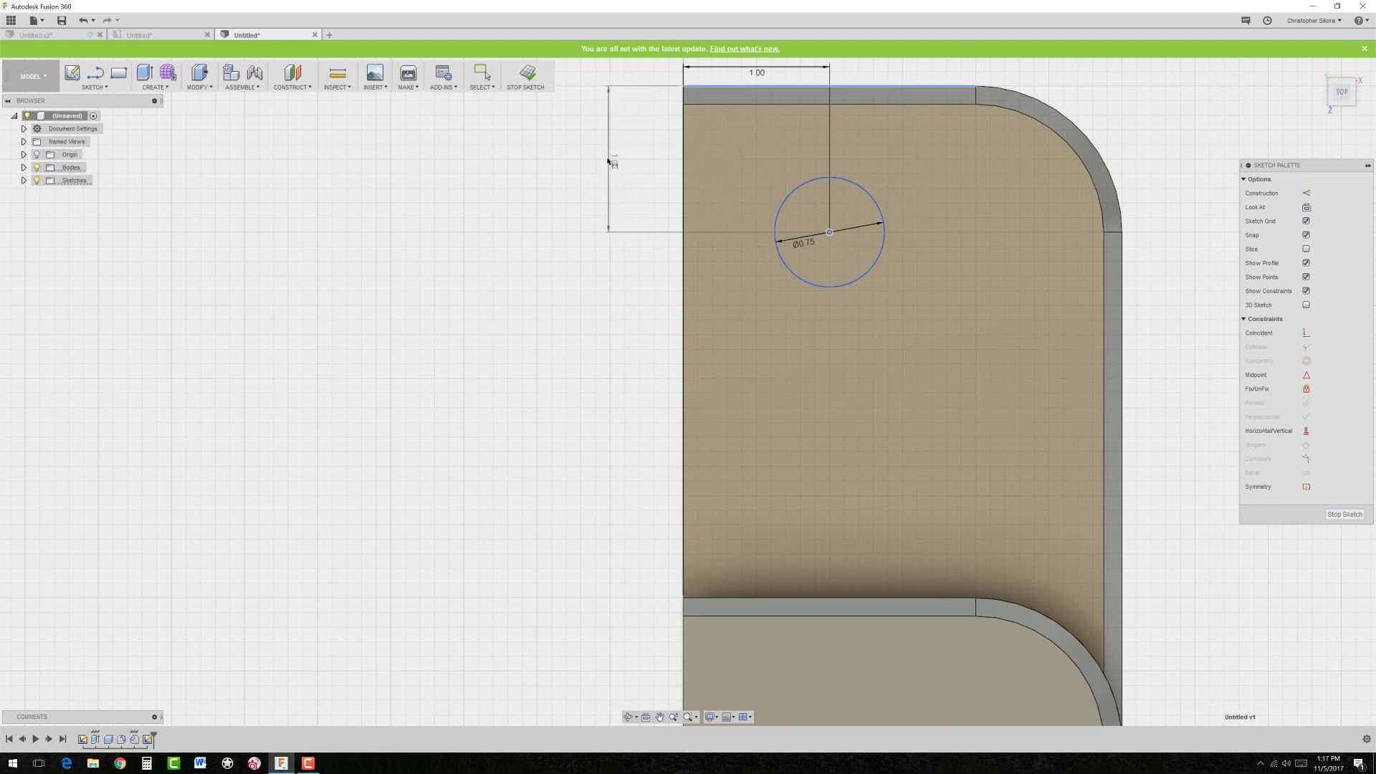
pyautogui.click(608, 160)
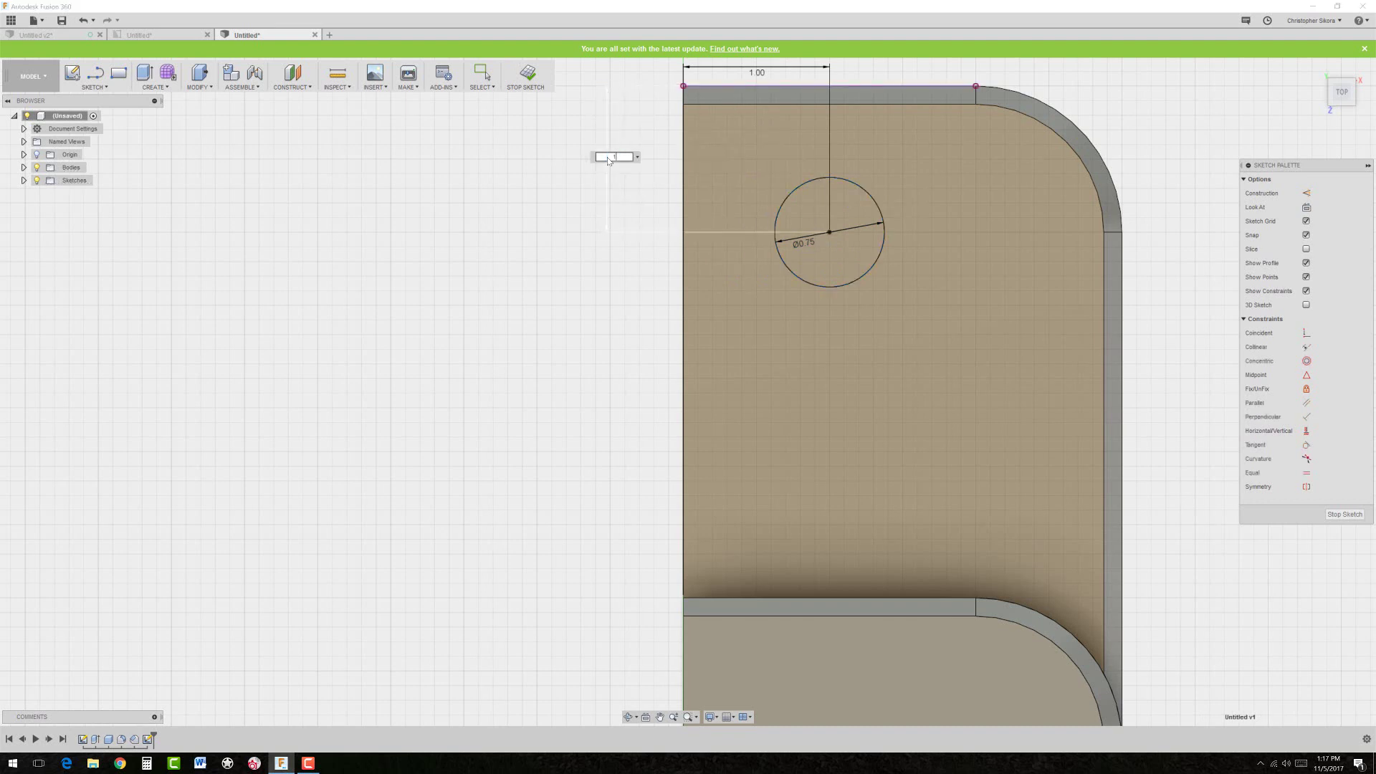
pyautogui.press('Return')
pyautogui.keyDown('shift'); pyautogui.moveTo(661, 308); pyautogui.dragTo(629, 282, button='middle'); pyautogui.keyUp('shift')
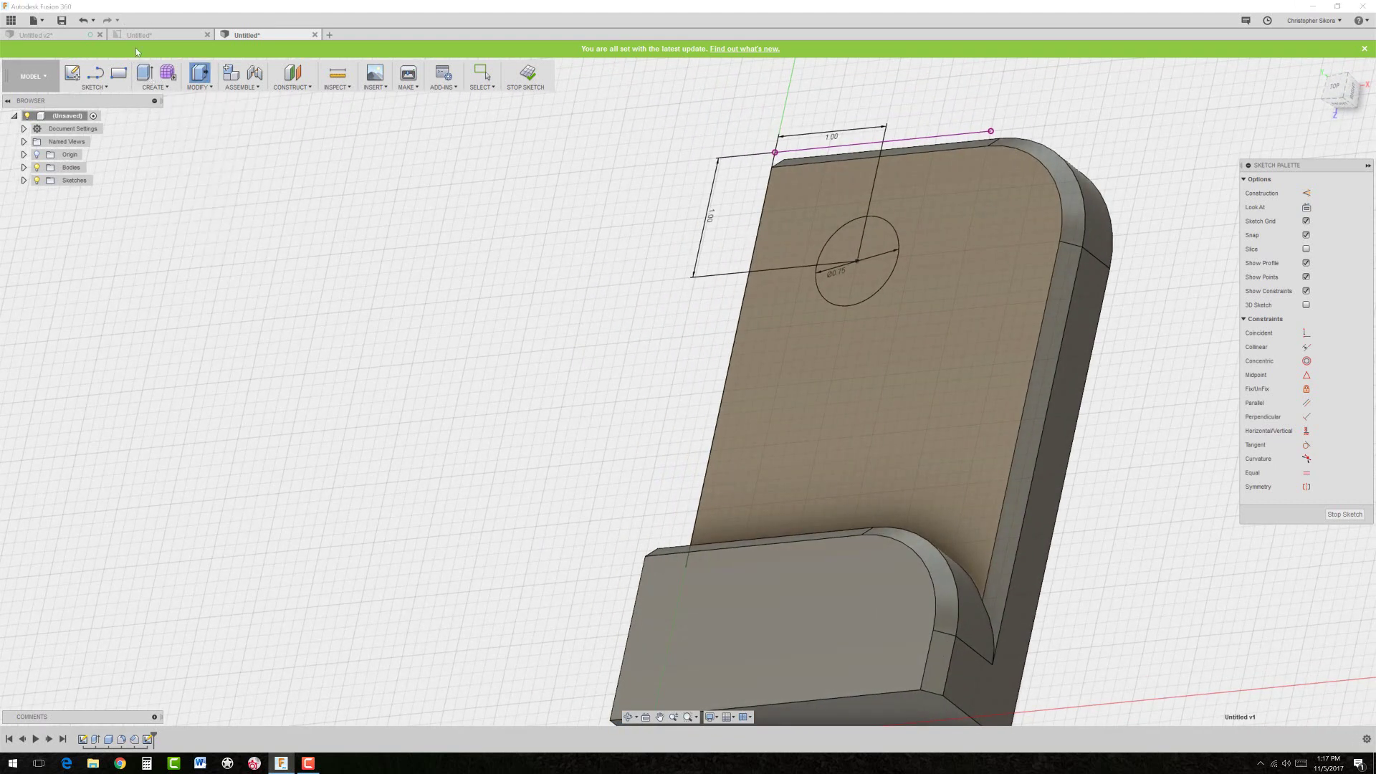
# - Extrude-cut the Ø0.75 circle through the entire plate with Extent set to All
pyautogui.click(199, 73)
pyautogui.click(836, 261)
pyautogui.moveTo(851, 258); pyautogui.dragTo(917, 342)
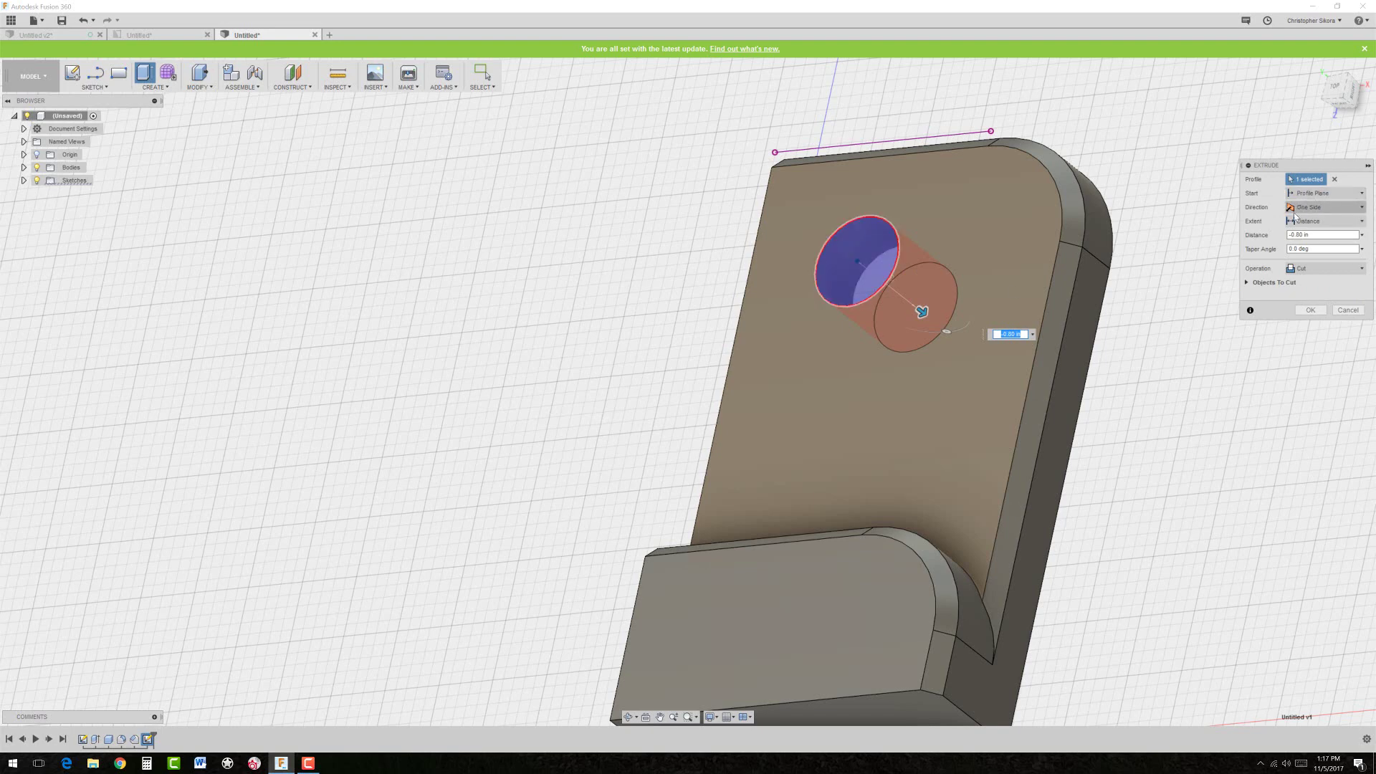
pyautogui.click(1330, 223)
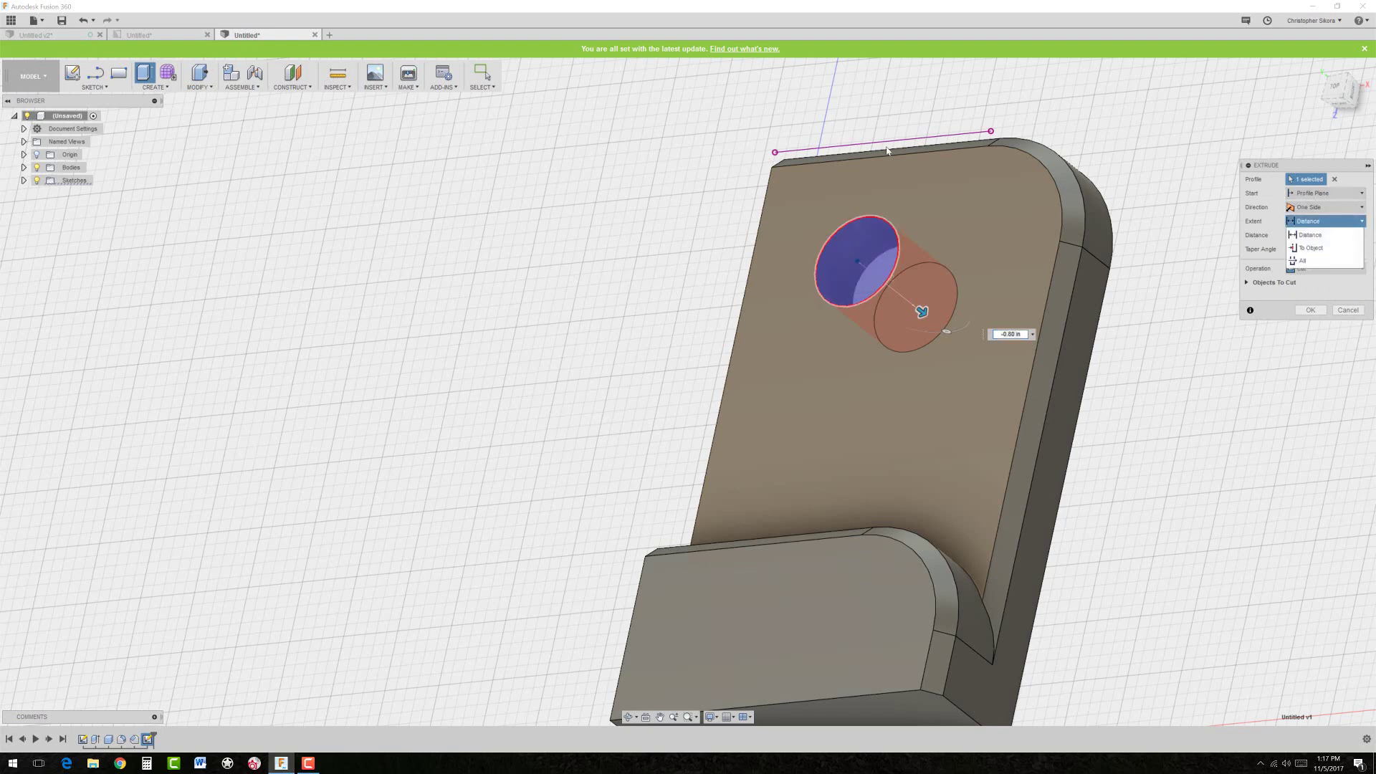
pyautogui.press('Return')
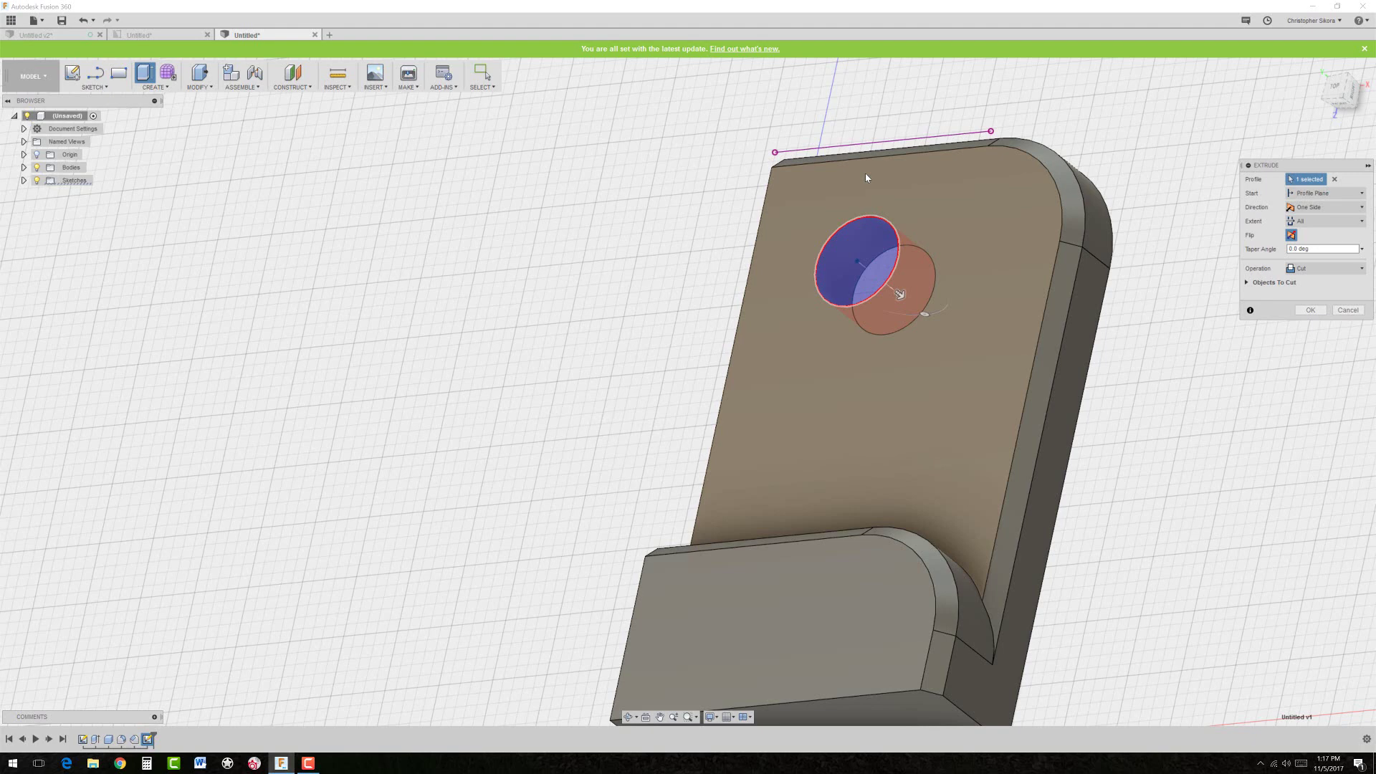
pyautogui.click(1310, 309)
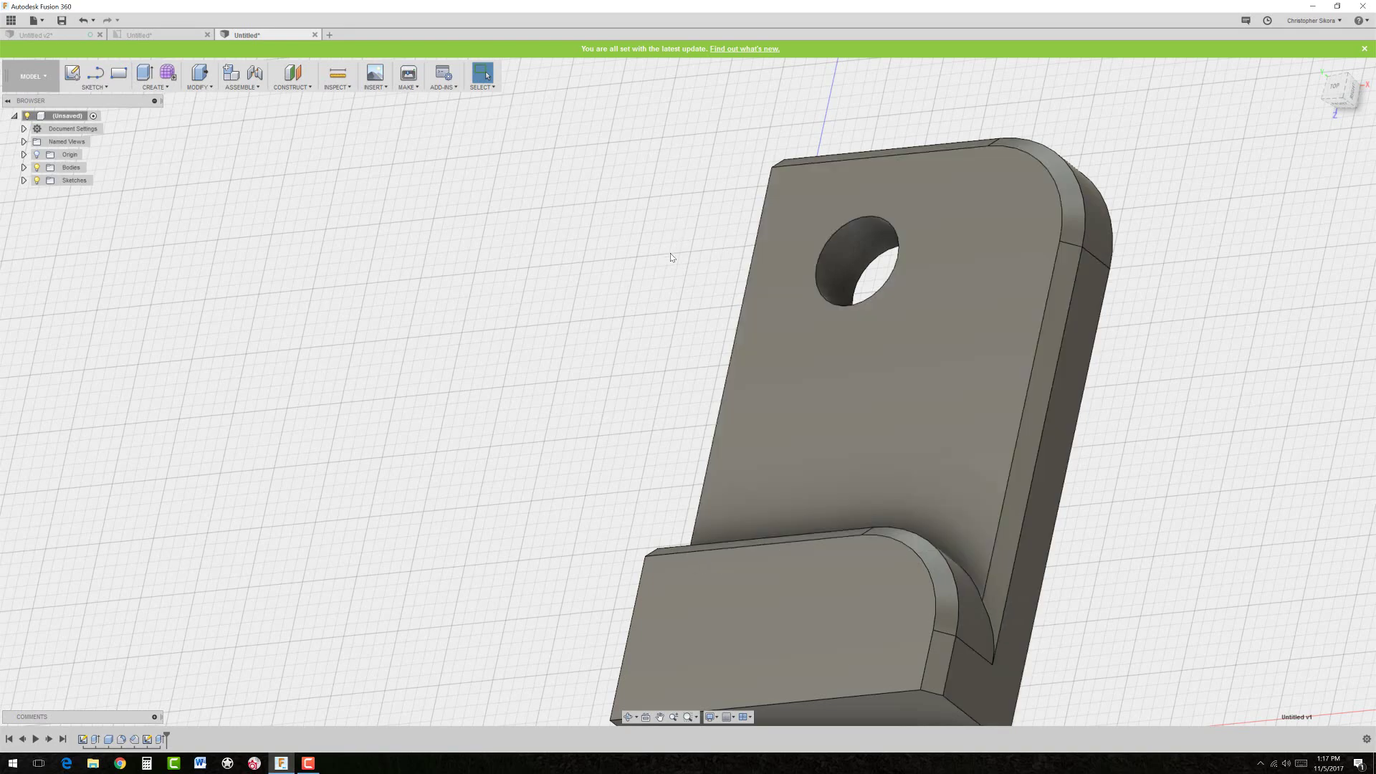
pyautogui.moveTo(673, 261)
pyautogui.keyDown('shift'); pyautogui.mouseDown(button='middle')
pyautogui.moveTo(701, 270)
pyautogui.moveTo(673, 313)
pyautogui.moveTo(783, 315)
pyautogui.moveTo(798, 286)
pyautogui.moveTo(753, 251)
pyautogui.mouseUp(button='middle'); pyautogui.keyUp('shift')
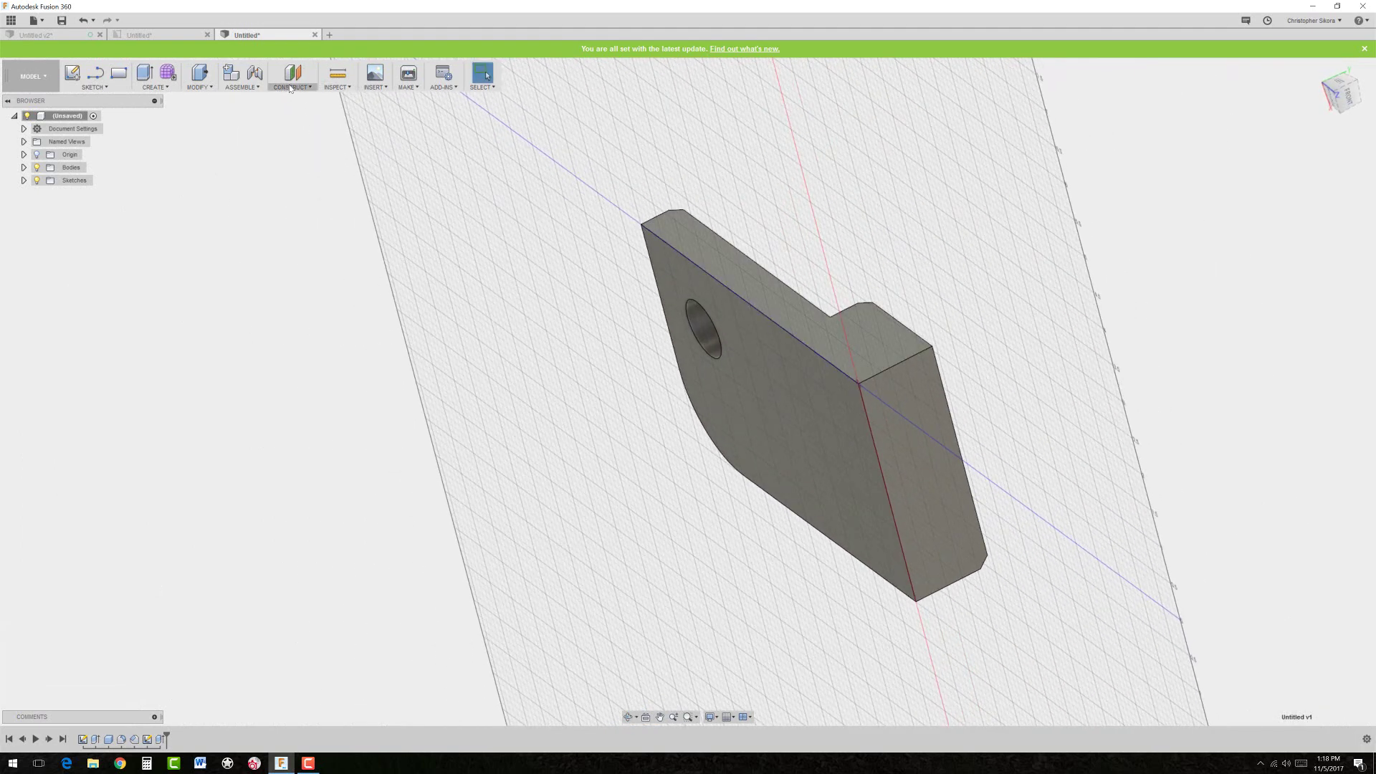
# - Shell the bracket to 0.1 in walls, removing the large underside face and two others
pyautogui.click(199, 80)
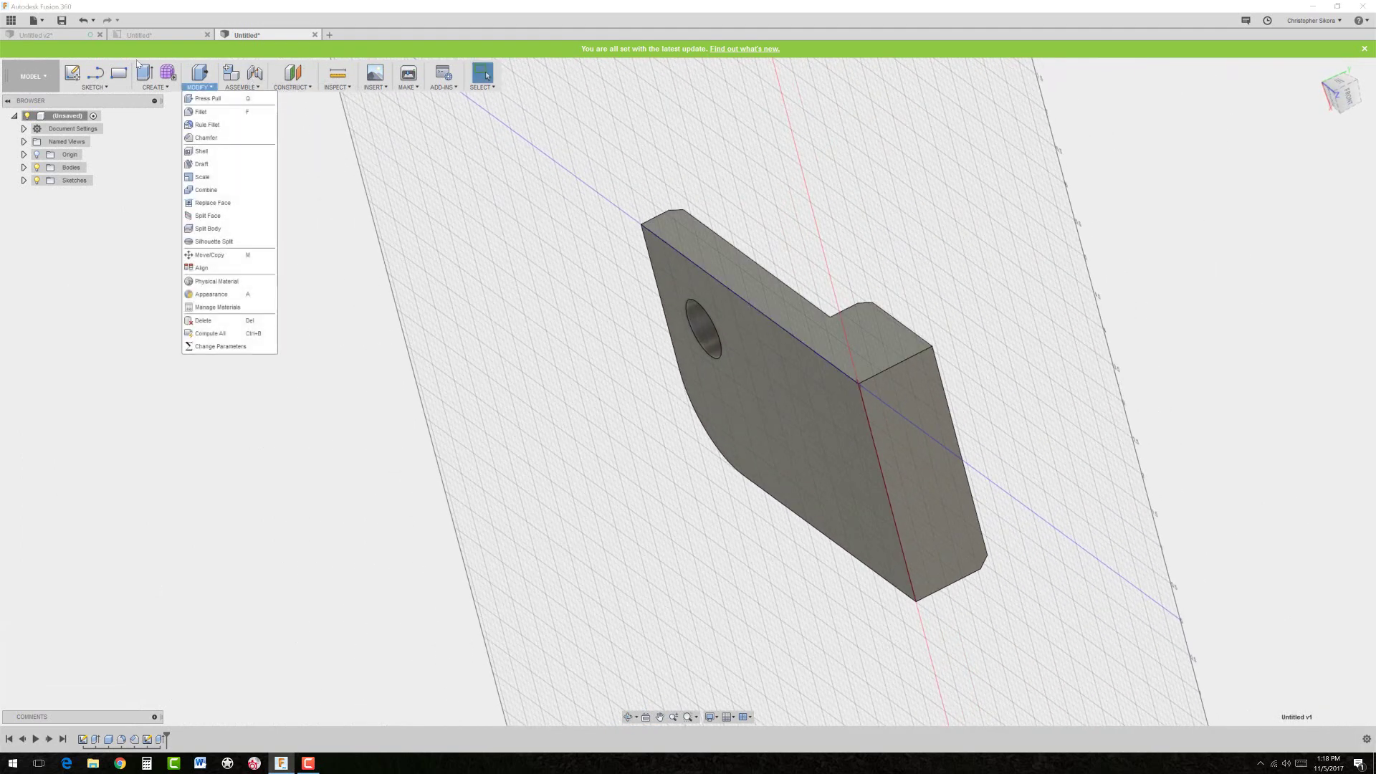
pyautogui.click(206, 153)
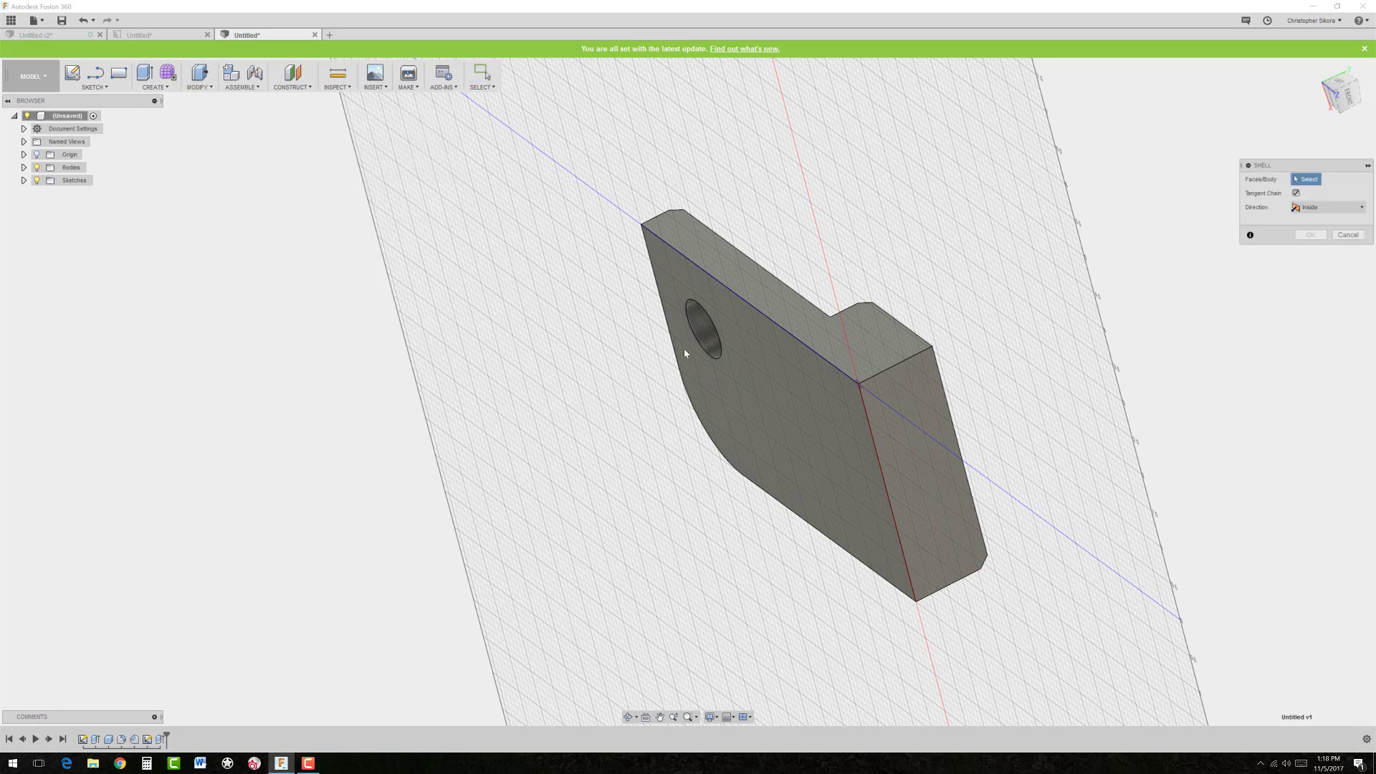
pyautogui.click(827, 388)
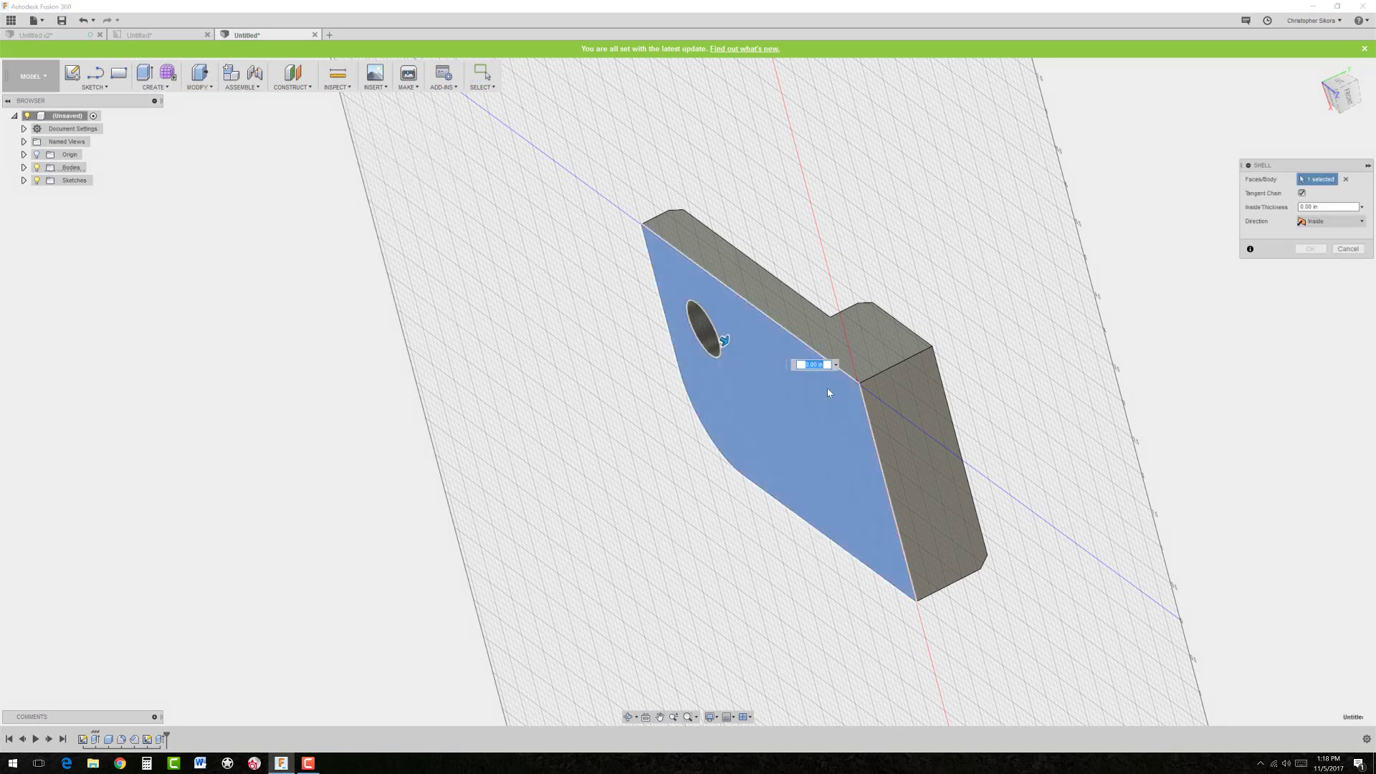
pyautogui.click(860, 365)
pyautogui.click(964, 538)
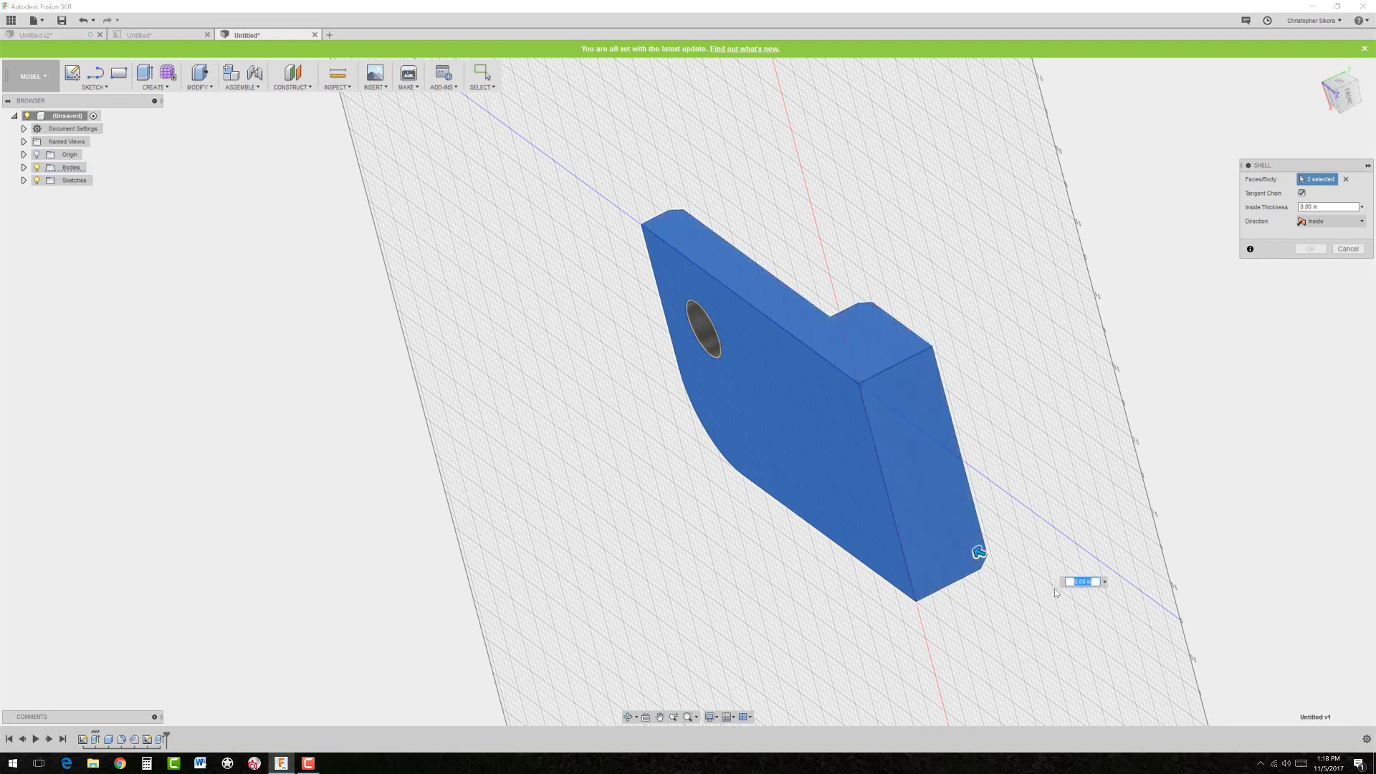
pyautogui.press('BackSpace')
pyautogui.write('.1')
pyautogui.press('Return')
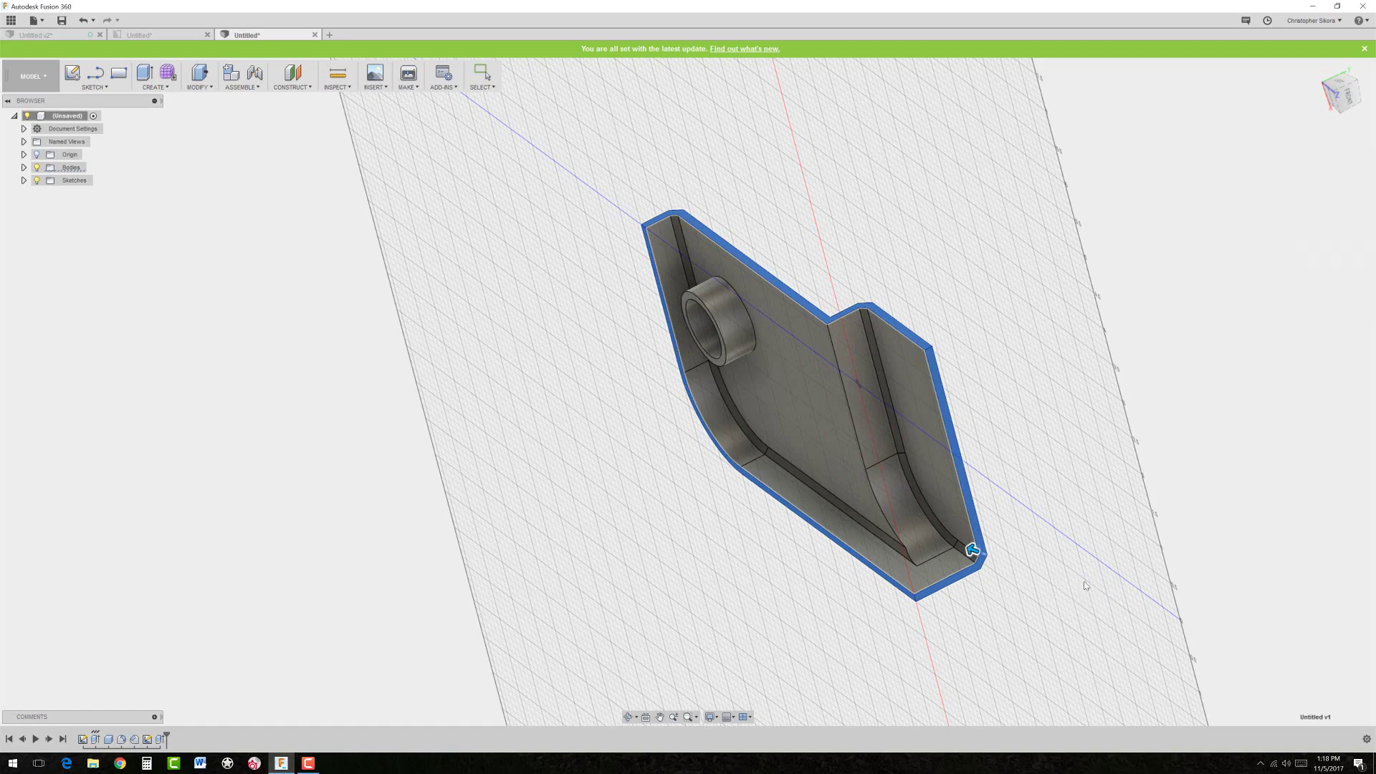
pyautogui.moveTo(860, 219)
pyautogui.keyDown('shift'); pyautogui.mouseDown(button='middle')
pyautogui.moveTo(825, 291)
pyautogui.moveTo(721, 223)
pyautogui.moveTo(661, 231)
pyautogui.moveTo(631, 215)
pyautogui.moveTo(605, 245)
pyautogui.moveTo(625, 234)
pyautogui.mouseUp(button='middle'); pyautogui.keyUp('shift')
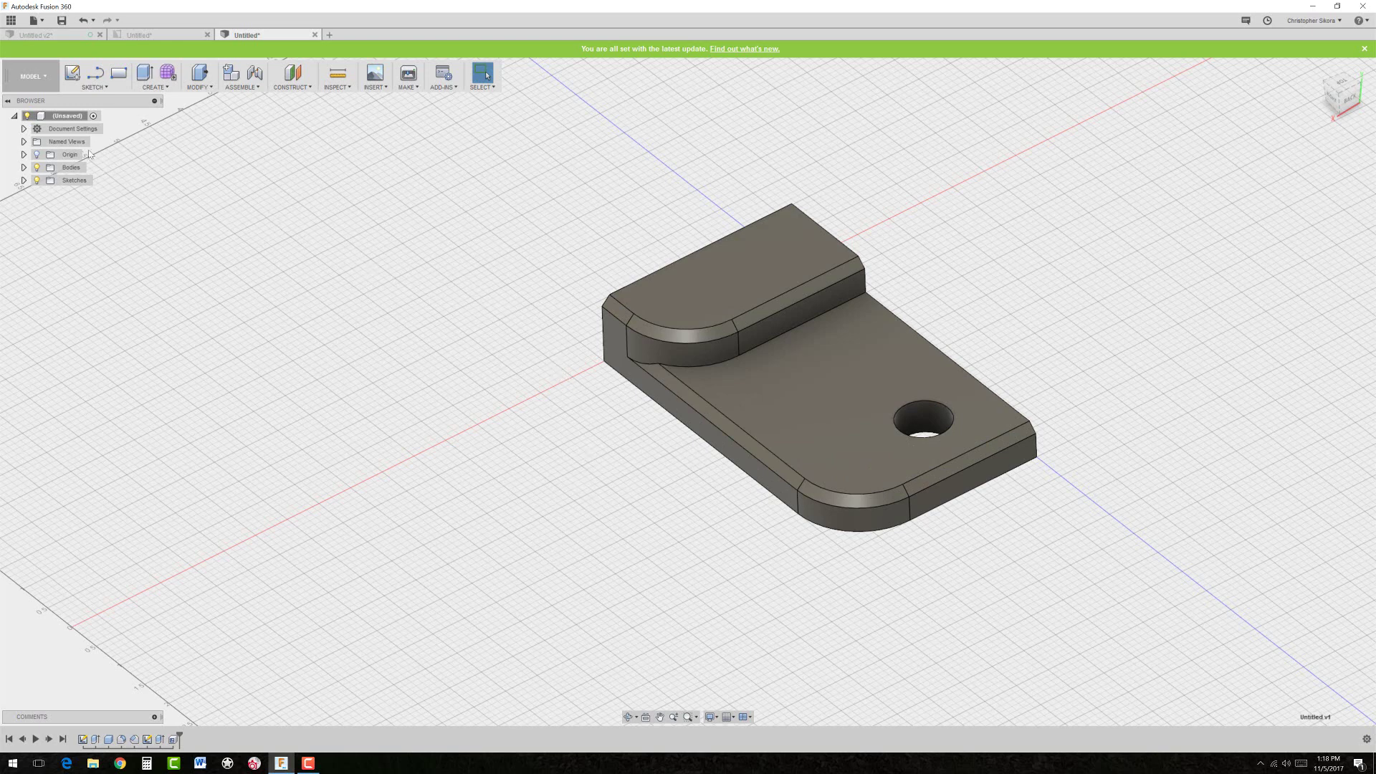
pyautogui.click(49, 74)
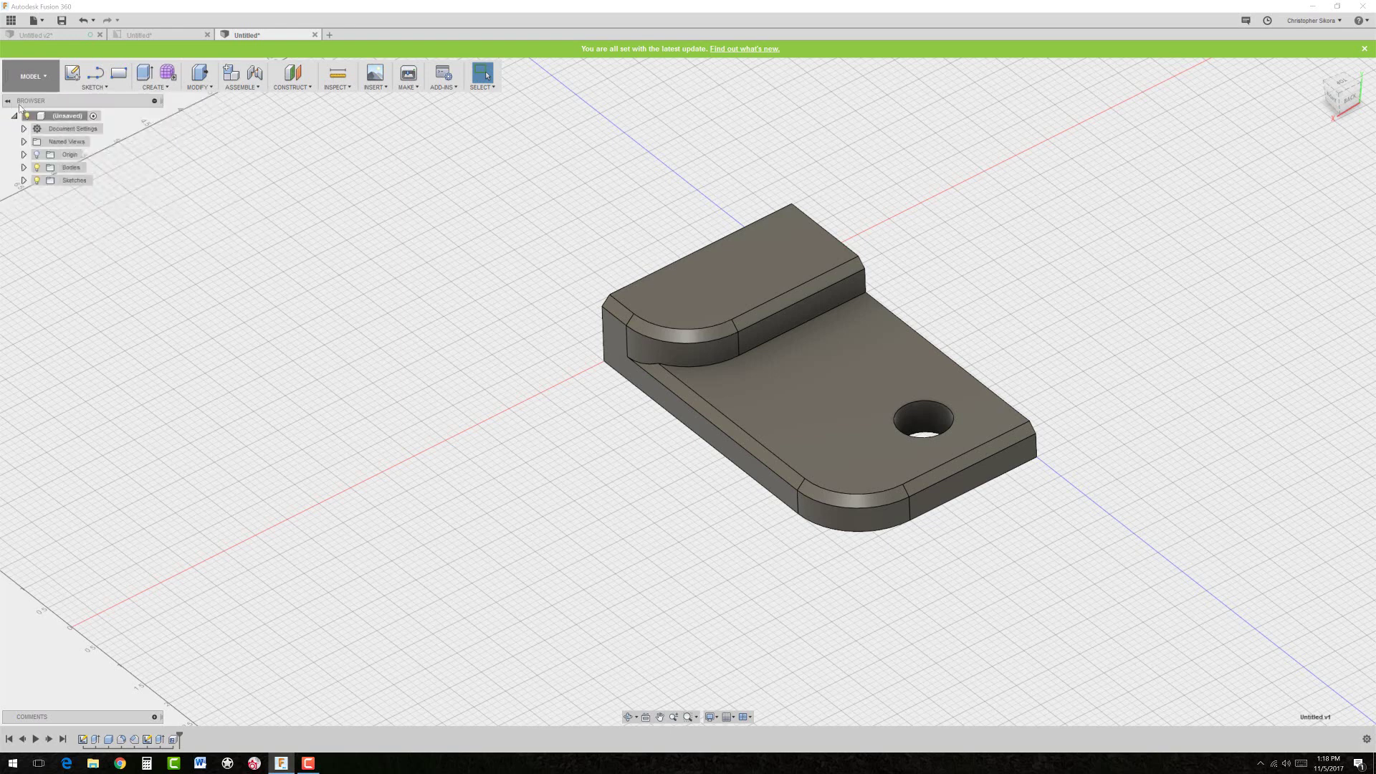
# - In the Render workspace, apply a Chrome appearance to the whole bracket body
pyautogui.click(30, 159)
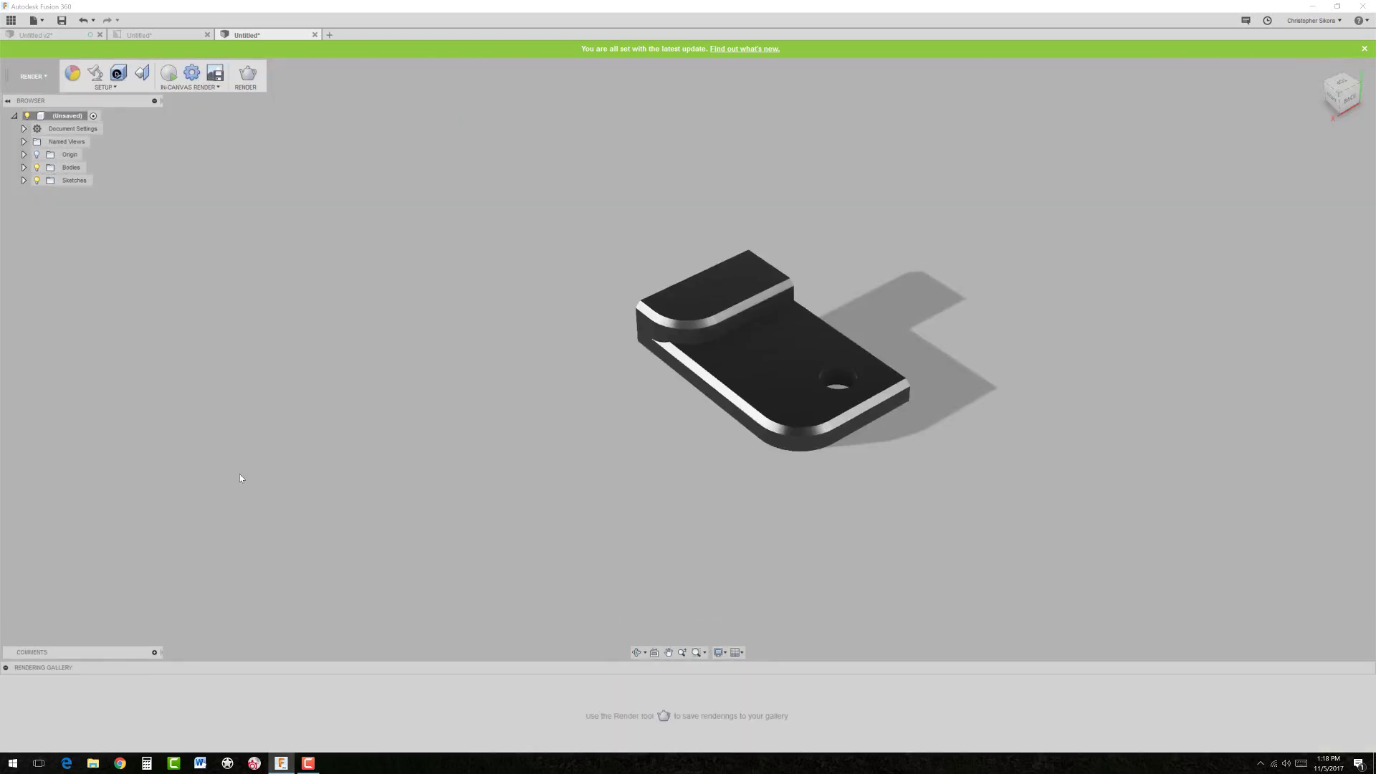
pyautogui.rightClick(589, 374)
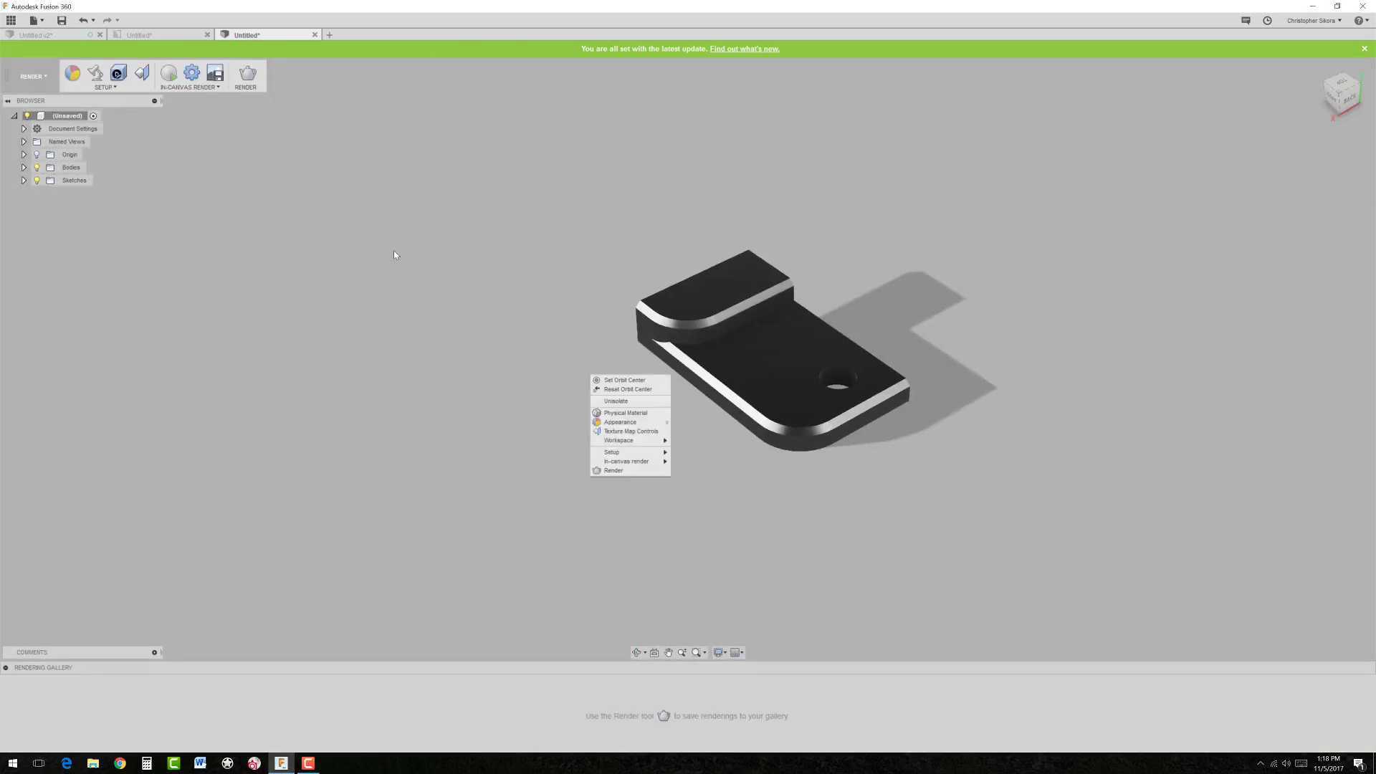
pyautogui.click(621, 422)
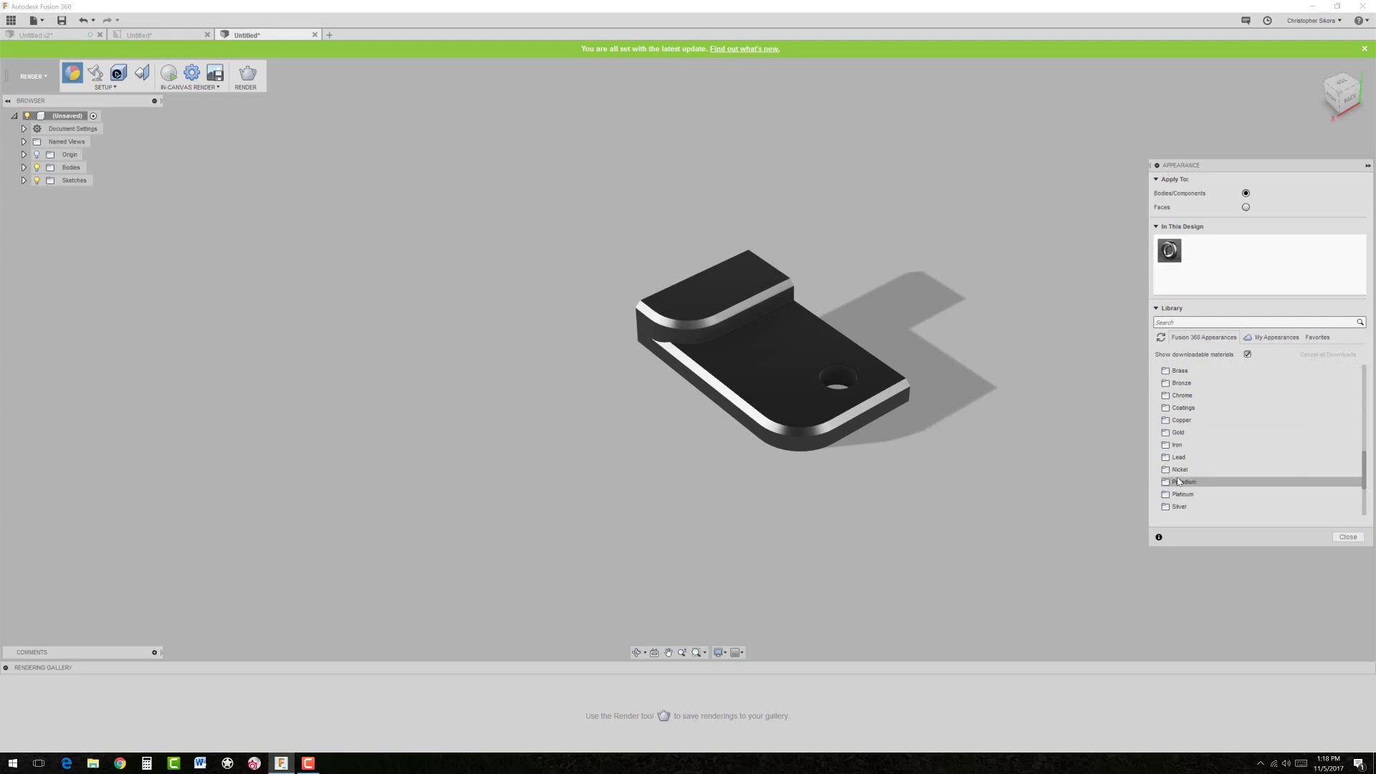
pyautogui.click(1181, 395)
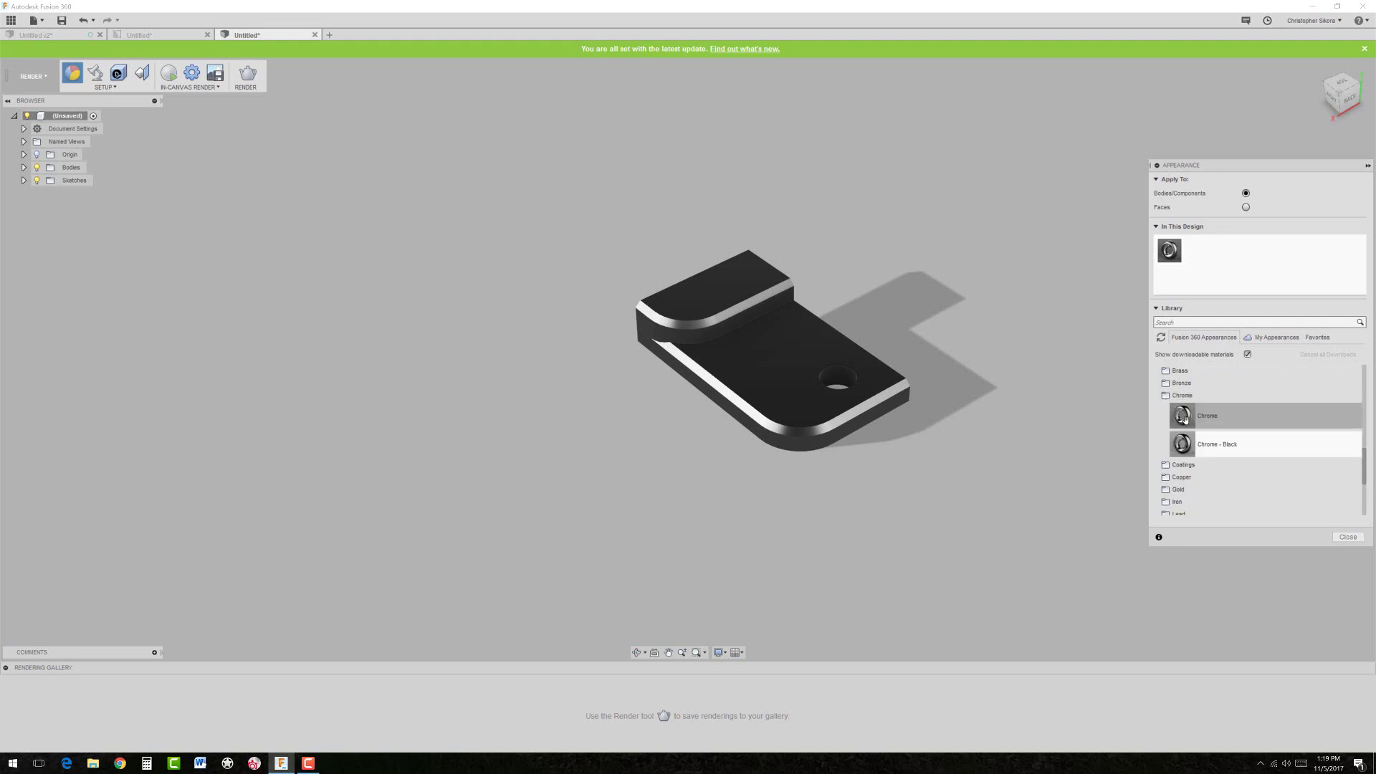
pyautogui.moveTo(1186, 417); pyautogui.dragTo(785, 360)
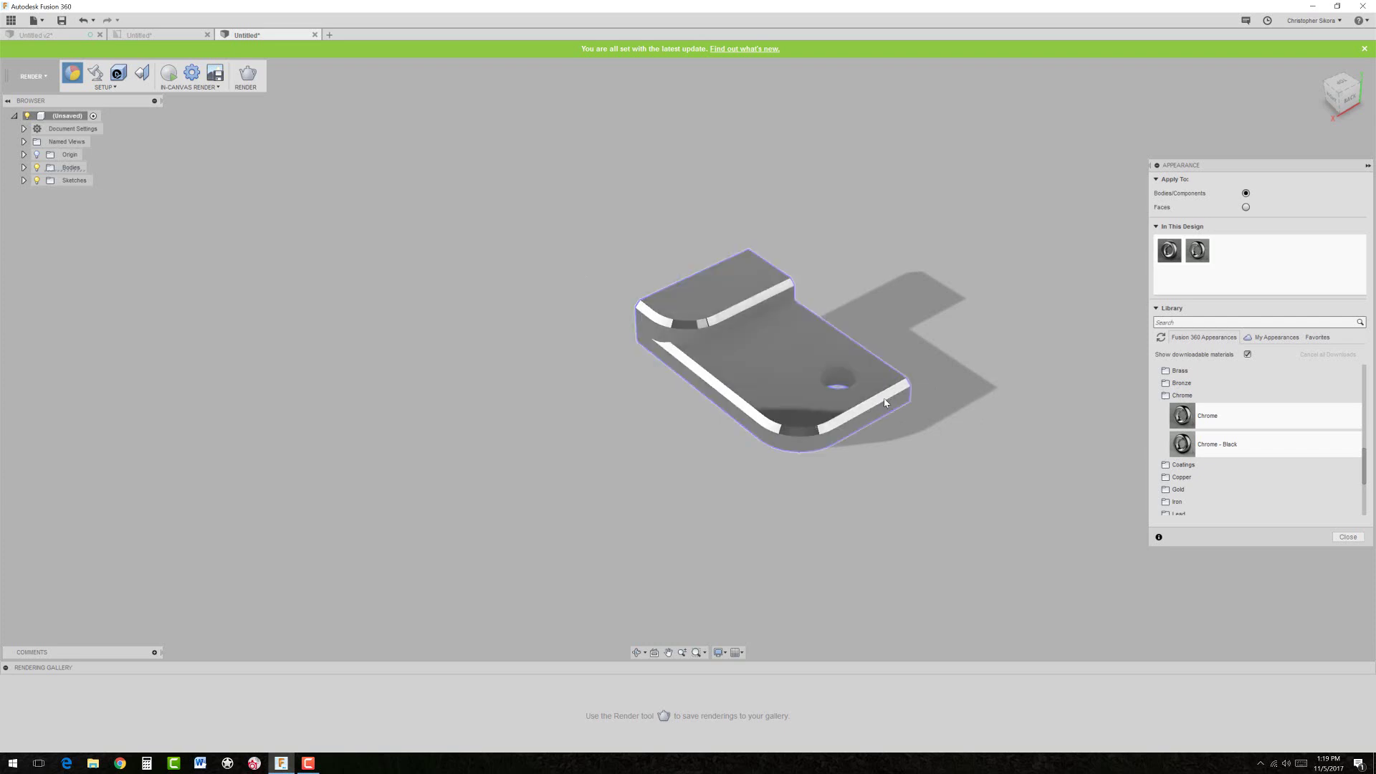
pyautogui.scroll(-1, 1005, 386)
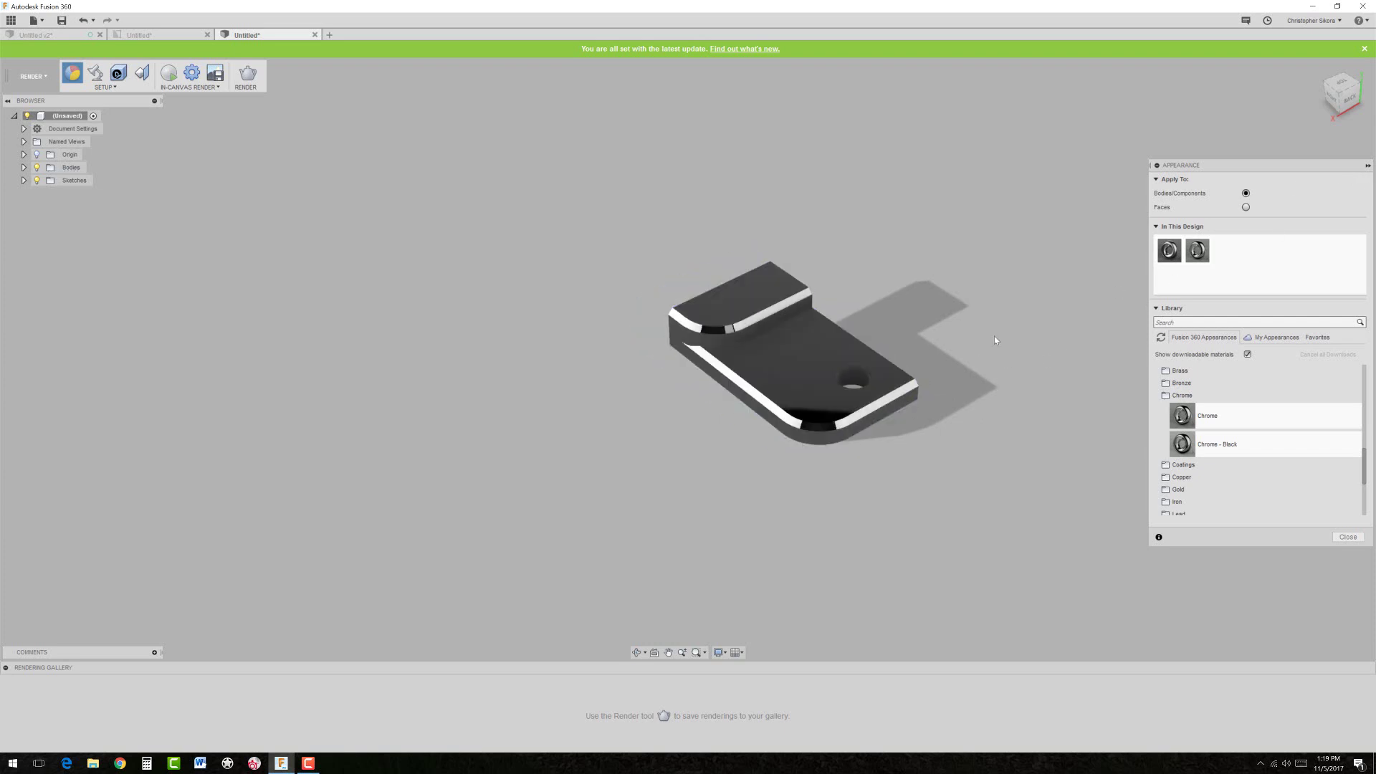
pyautogui.press('Escape')
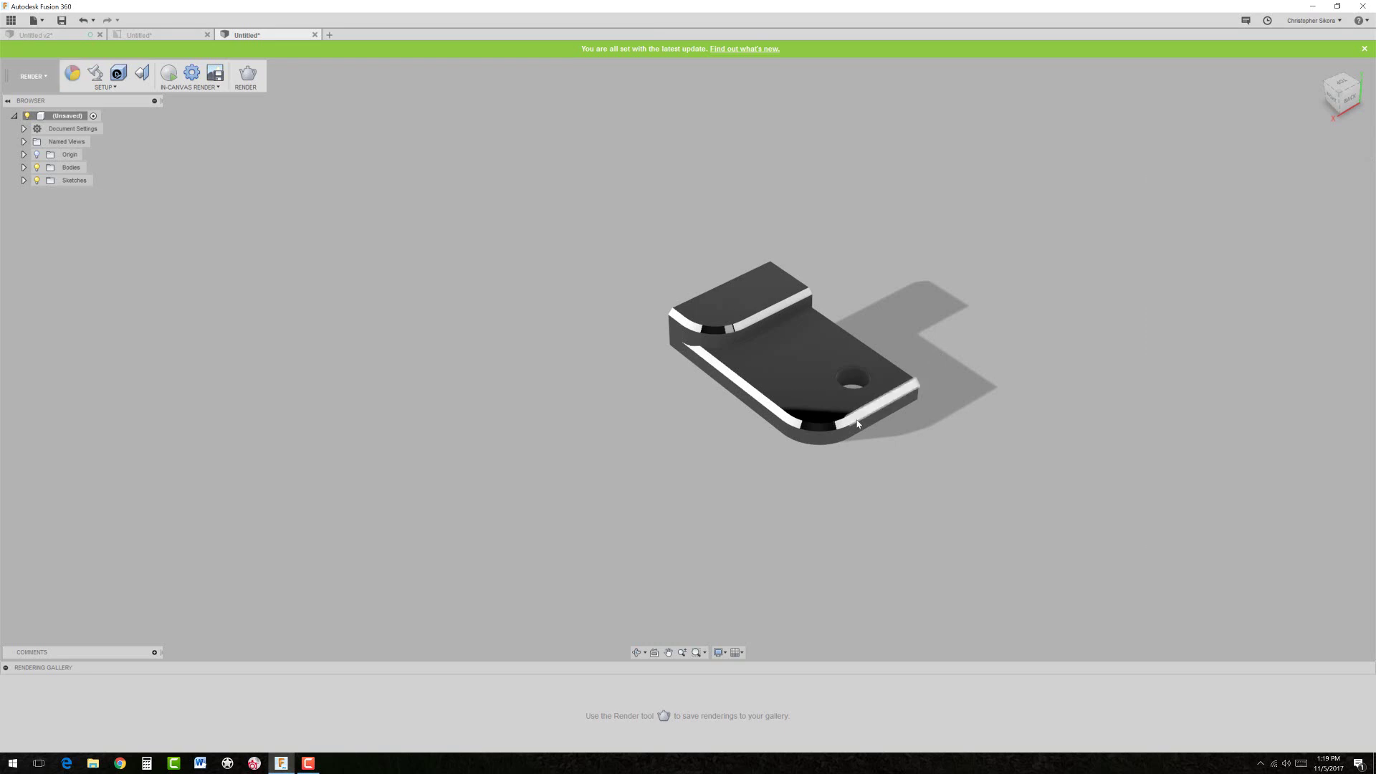
# - Give the fillet edges and the hole's inner face a Bronze - Polished appearance
pyautogui.click(772, 409)
pyautogui.keyDown('ctrl'); pyautogui.click(775, 308); pyautogui.keyUp('ctrl')
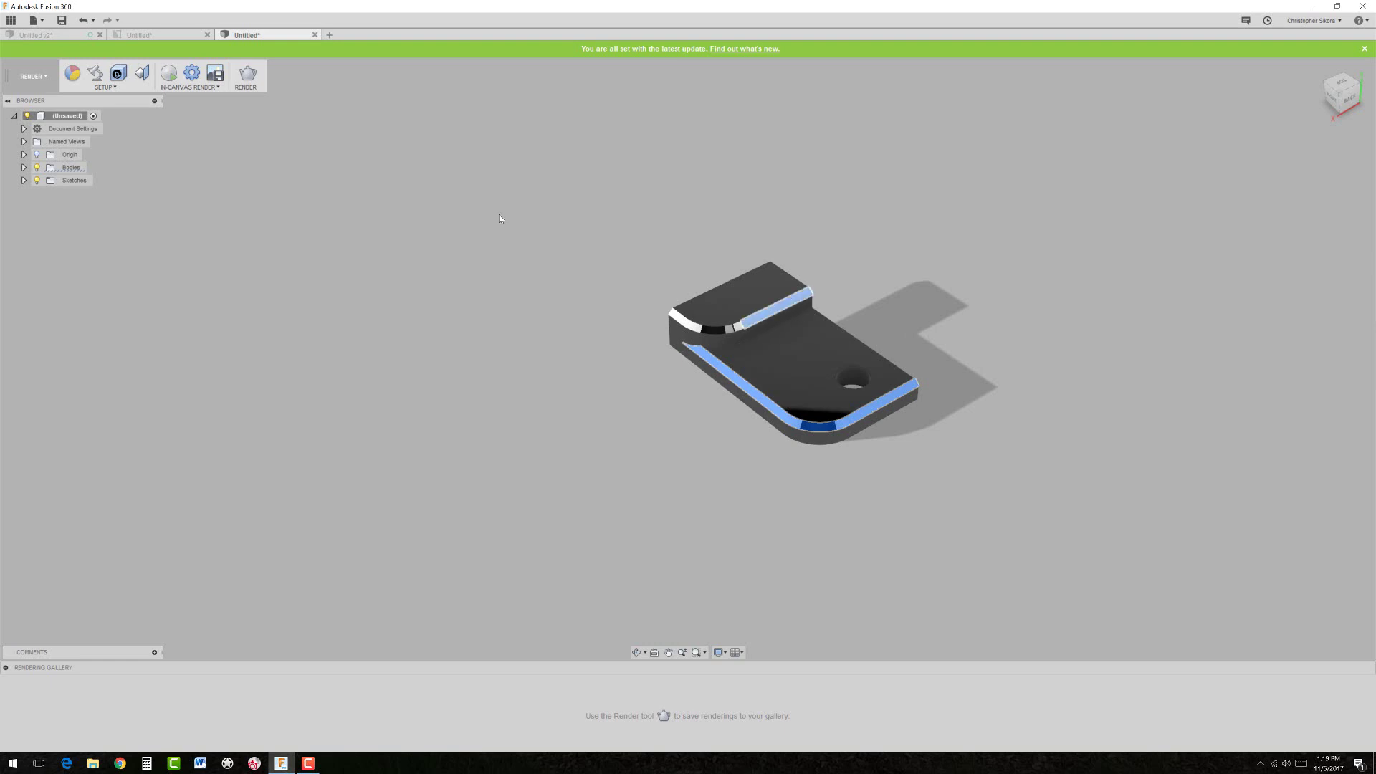
pyautogui.scroll(1, 727, 318)
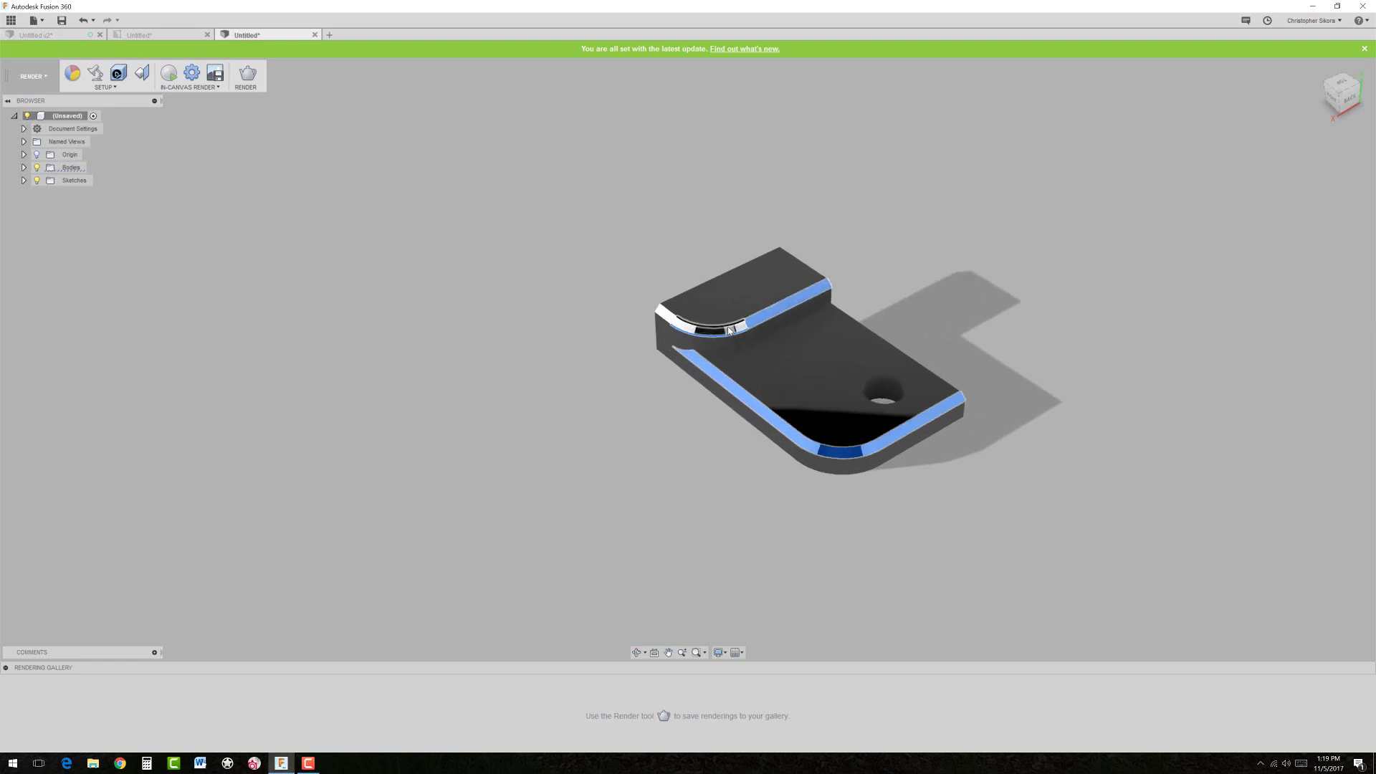
pyautogui.keyDown('ctrl'); pyautogui.click(710, 330); pyautogui.keyUp('ctrl')
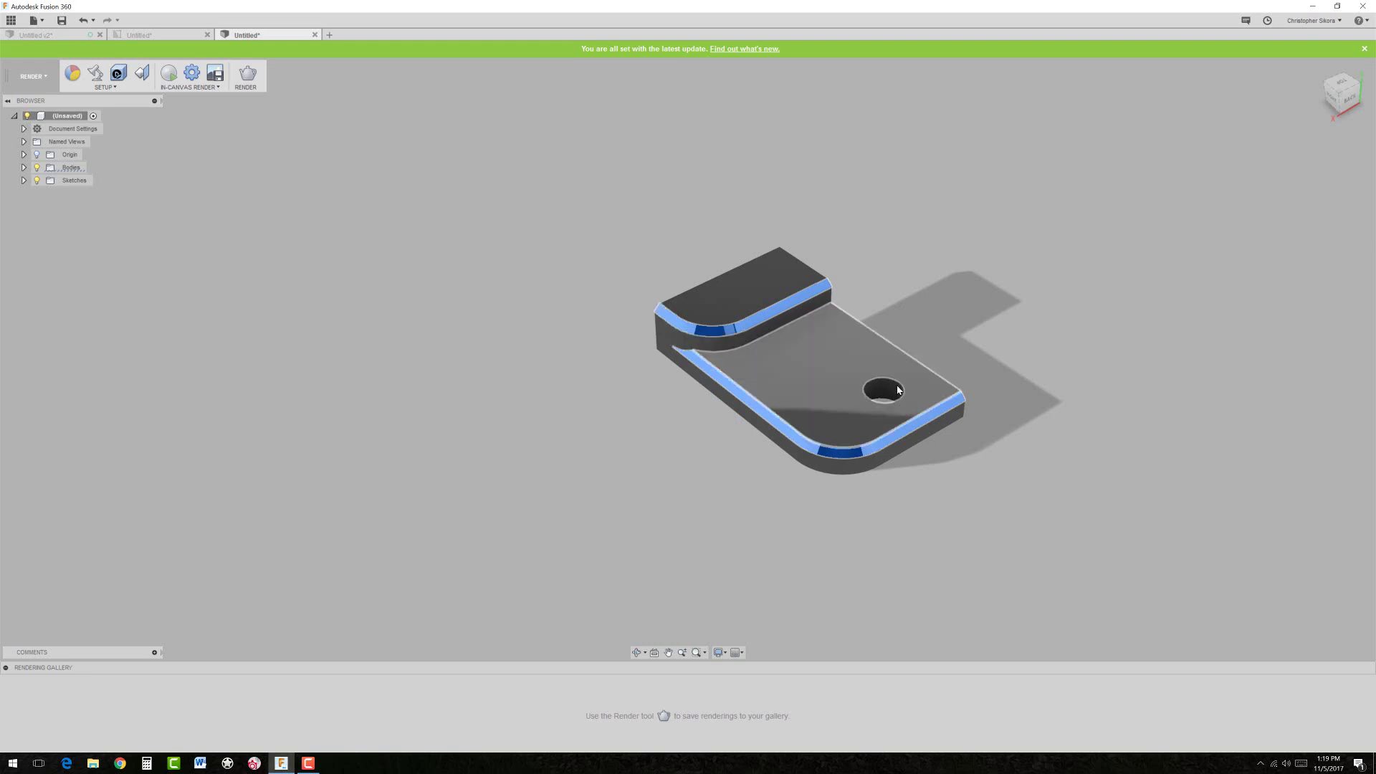
pyautogui.keyDown('ctrl'); pyautogui.click(883, 394); pyautogui.keyUp('ctrl')
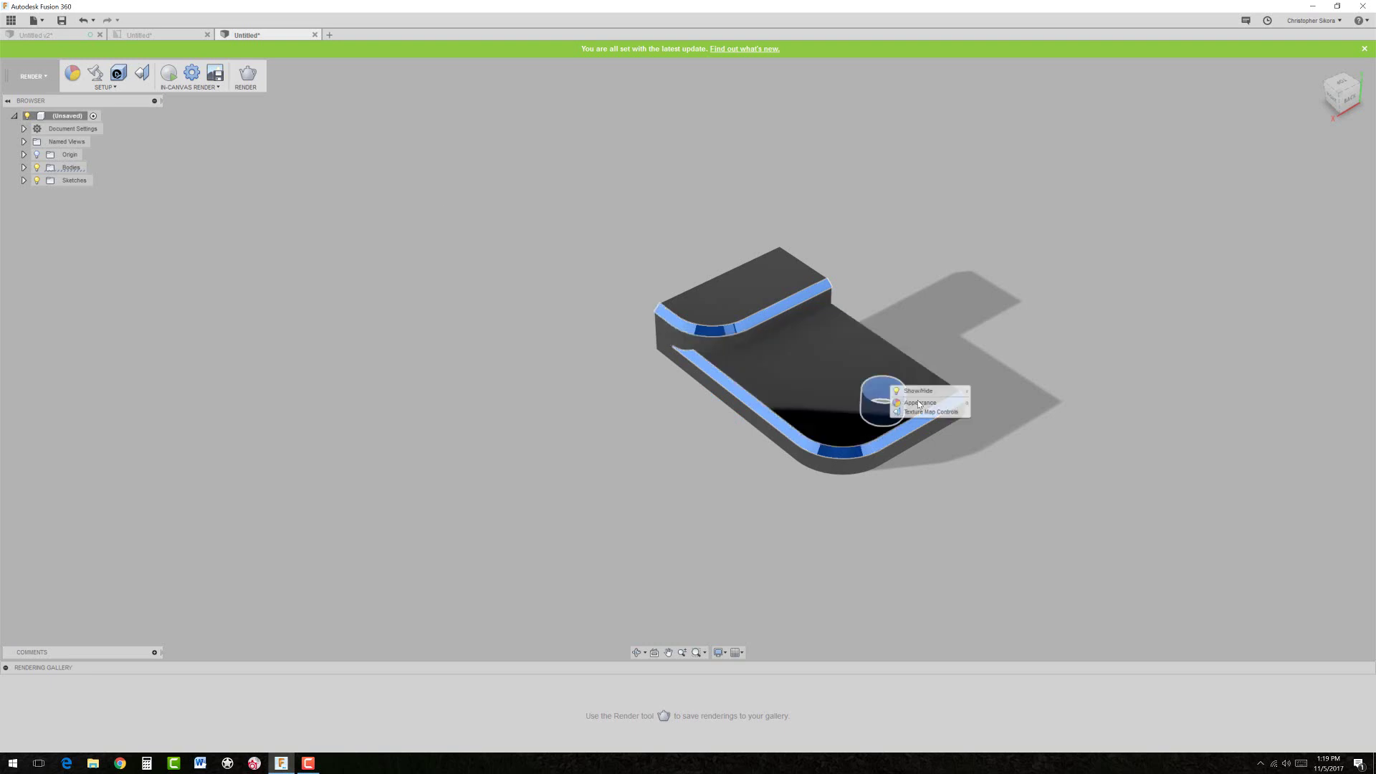
pyautogui.press('a')
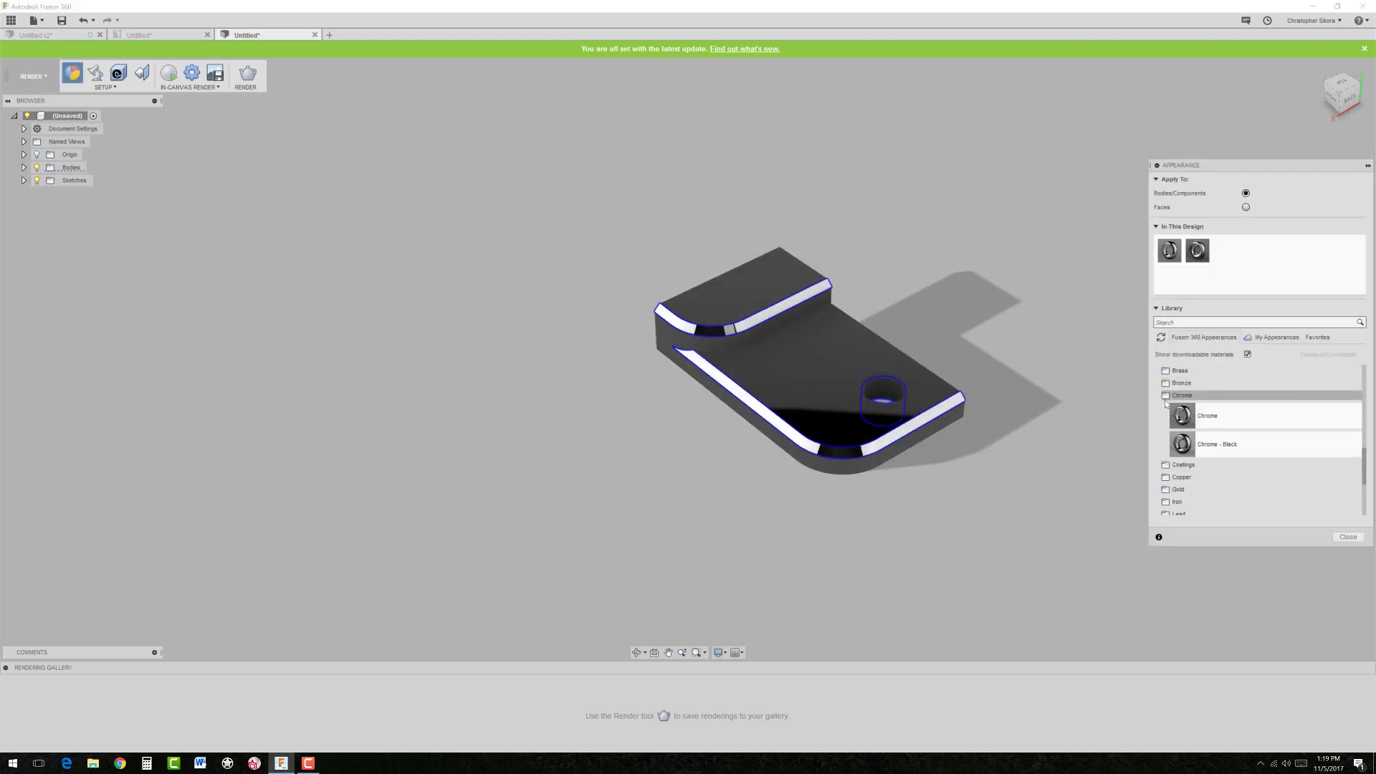
pyautogui.click(1165, 384)
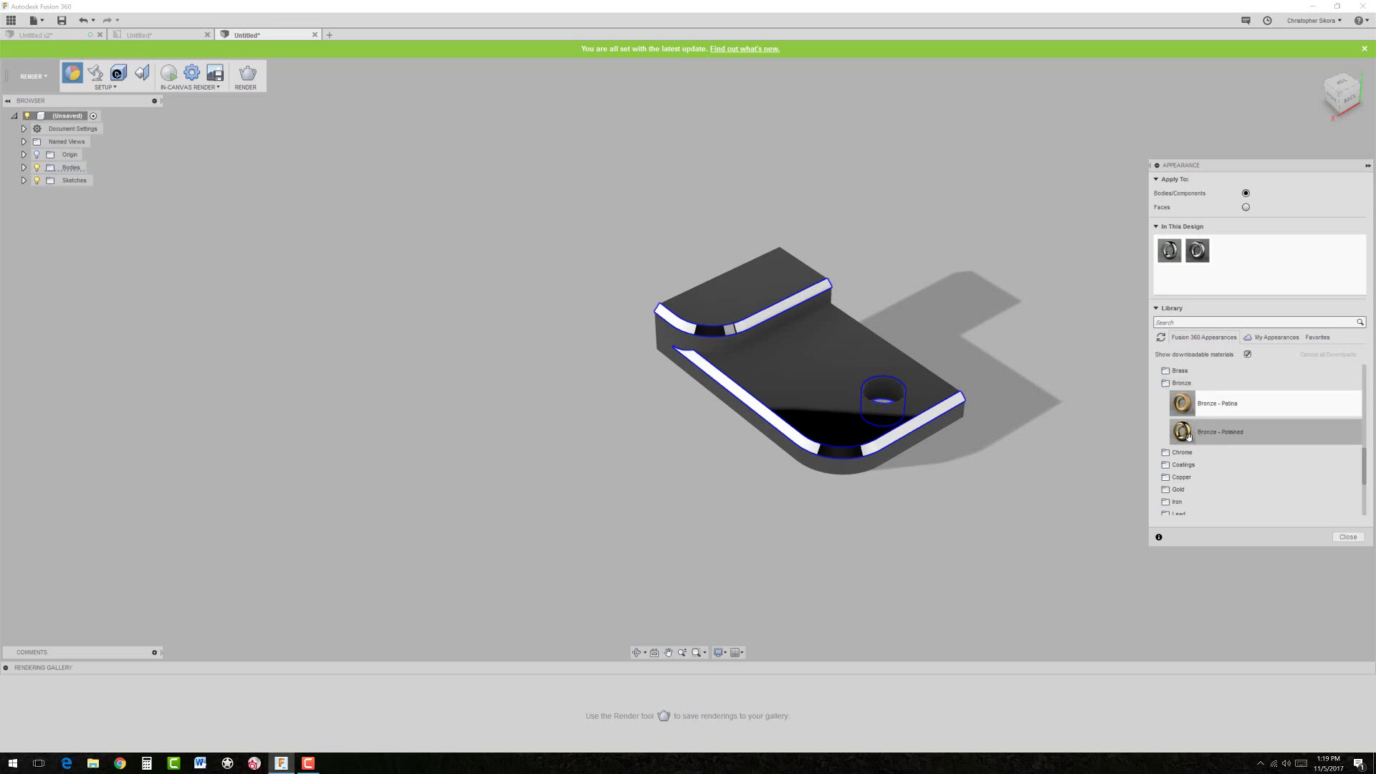
pyautogui.moveTo(1188, 434); pyautogui.dragTo(933, 417)
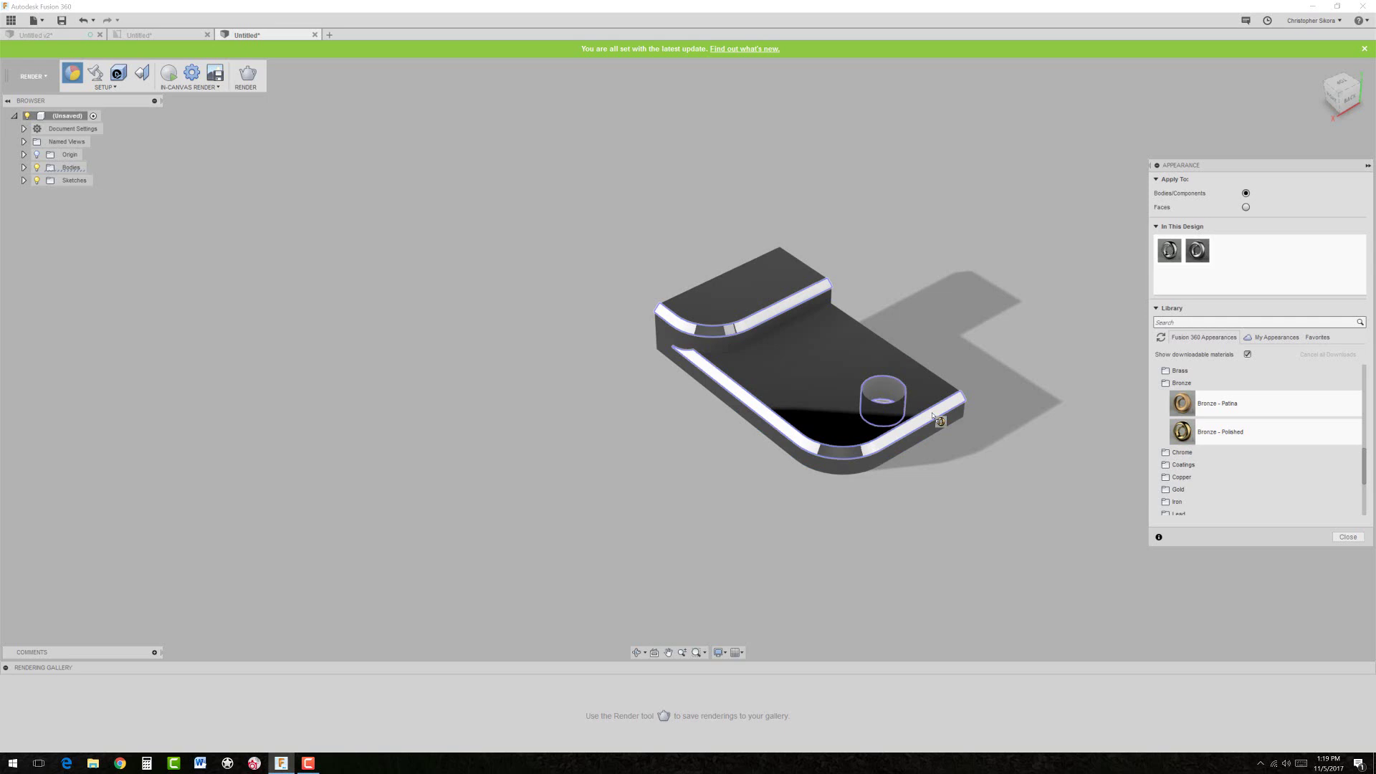
pyautogui.moveTo(934, 416); pyautogui.dragTo(934, 417)
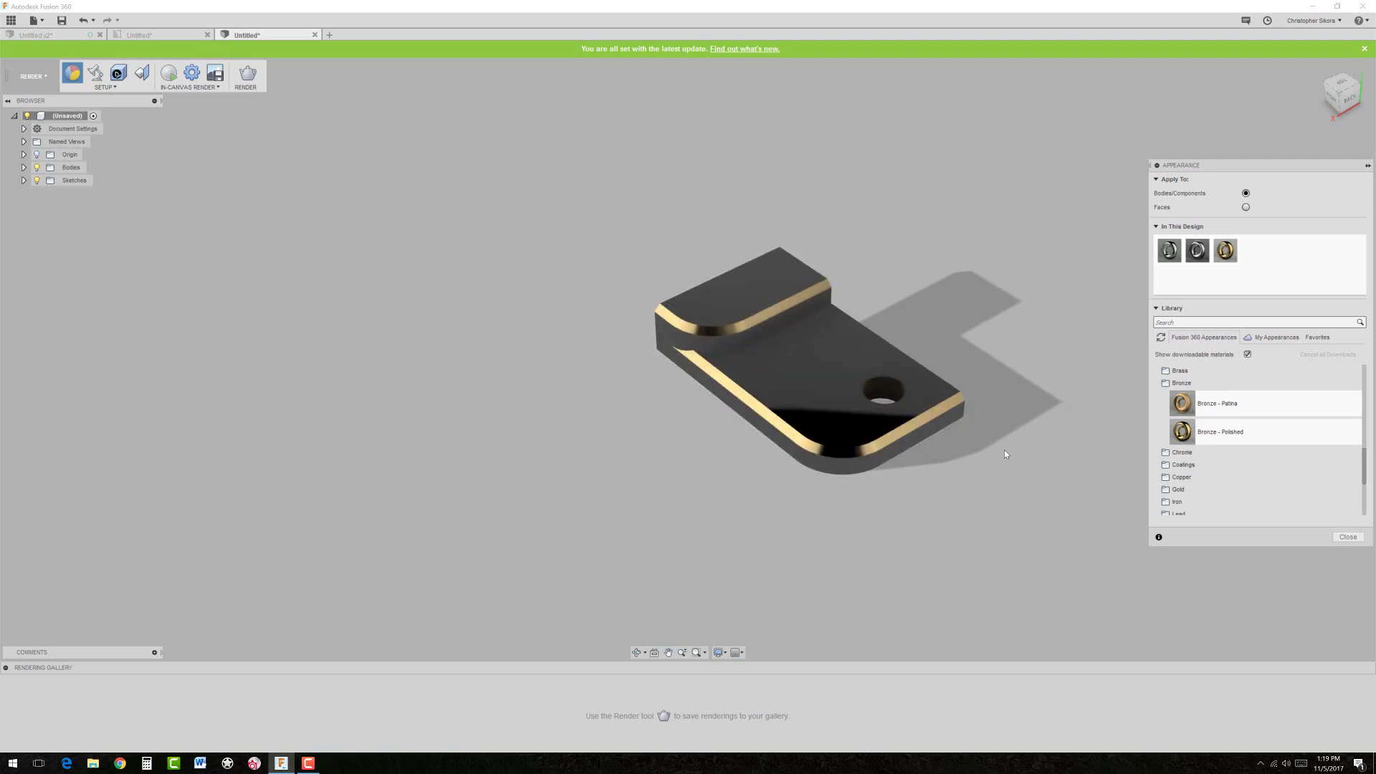
pyautogui.click(1348, 536)
pyautogui.keyDown('shift'); pyautogui.moveTo(972, 350); pyautogui.dragTo(958, 347, button='middle'); pyautogui.keyUp('shift')
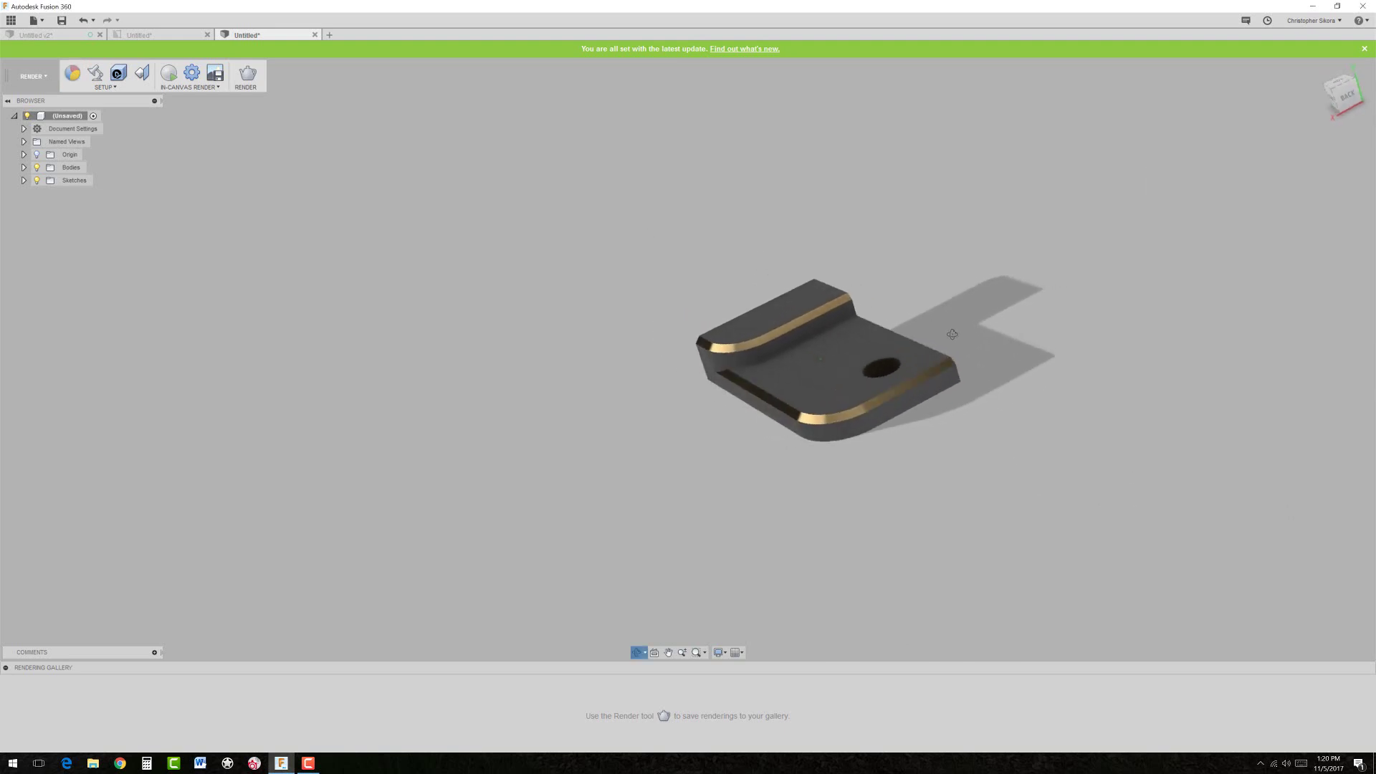
# - Save the design as E1 when Render requires it, then acknowledge the syncing notice
pyautogui.click(246, 79)
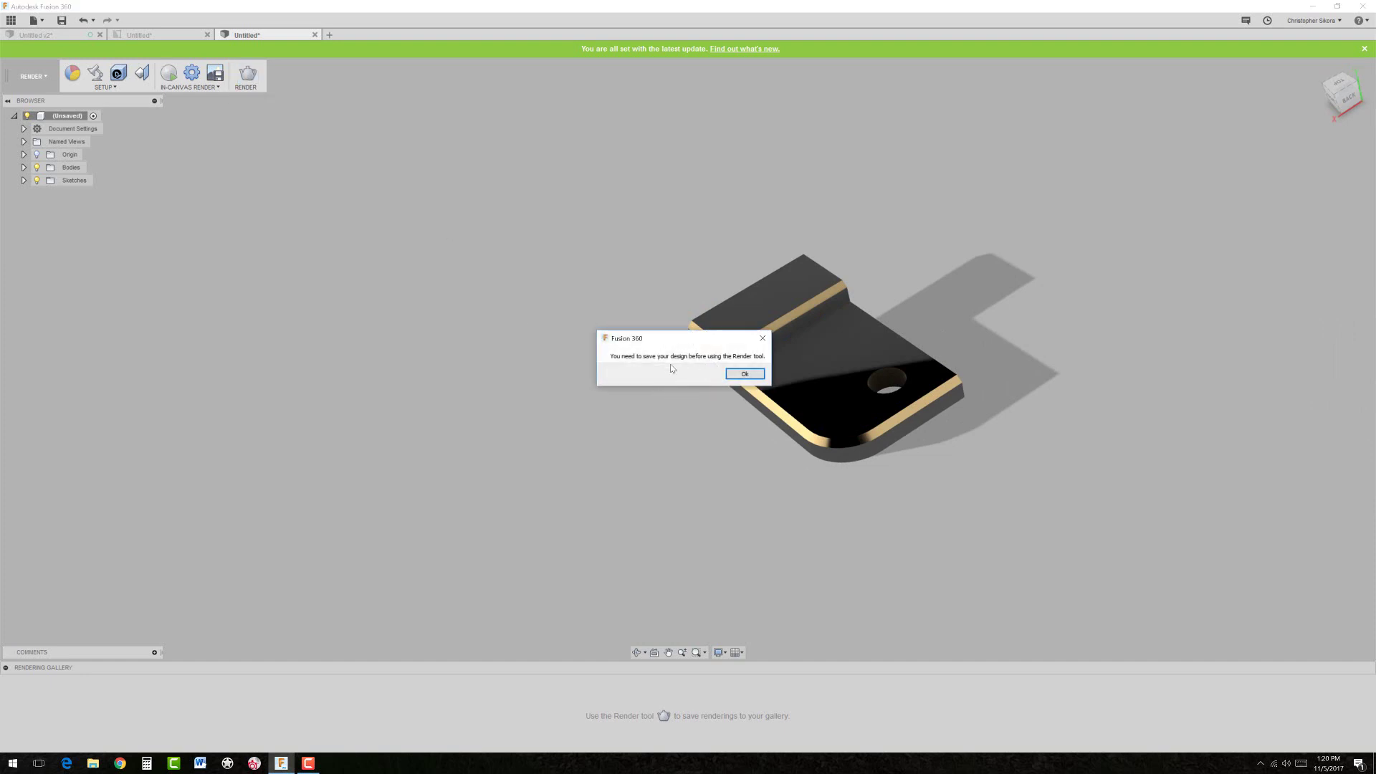
pyautogui.click(734, 375)
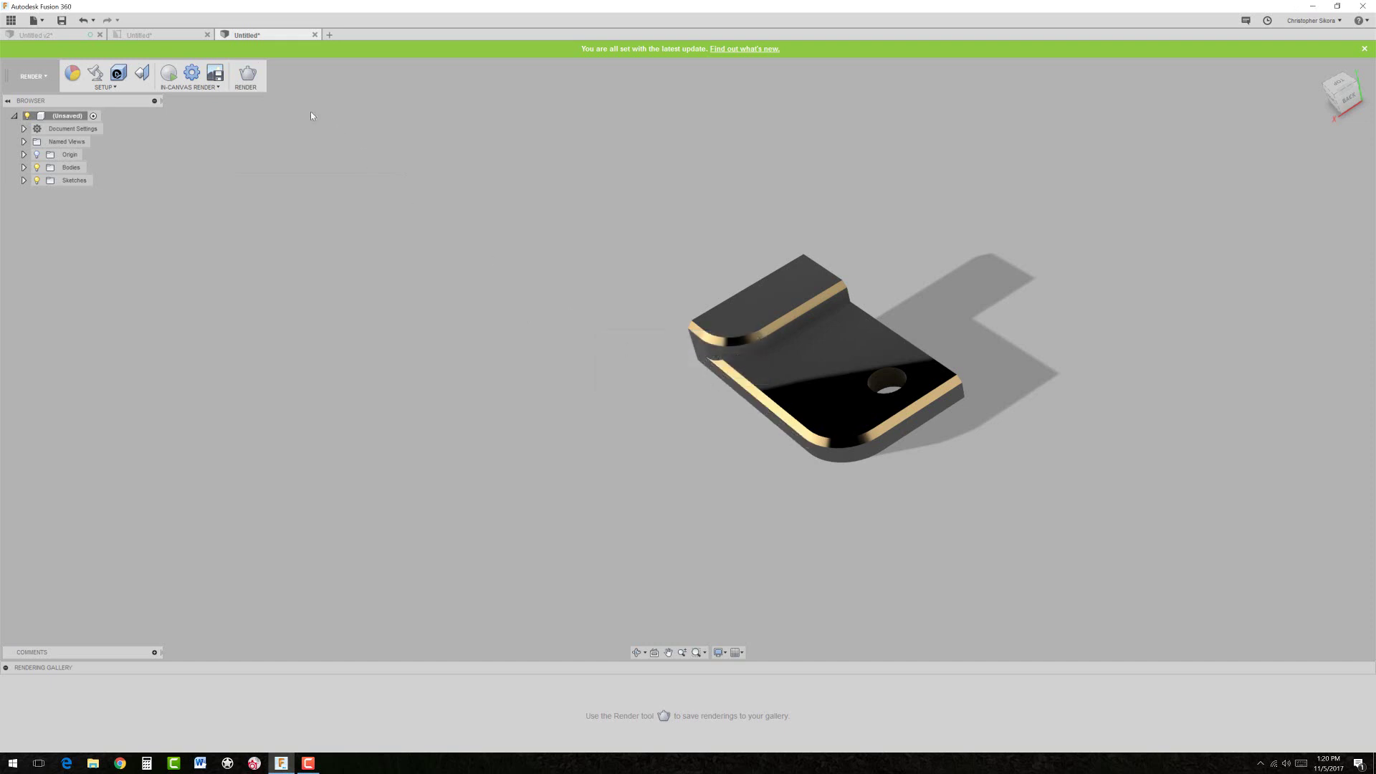
pyautogui.click(61, 21)
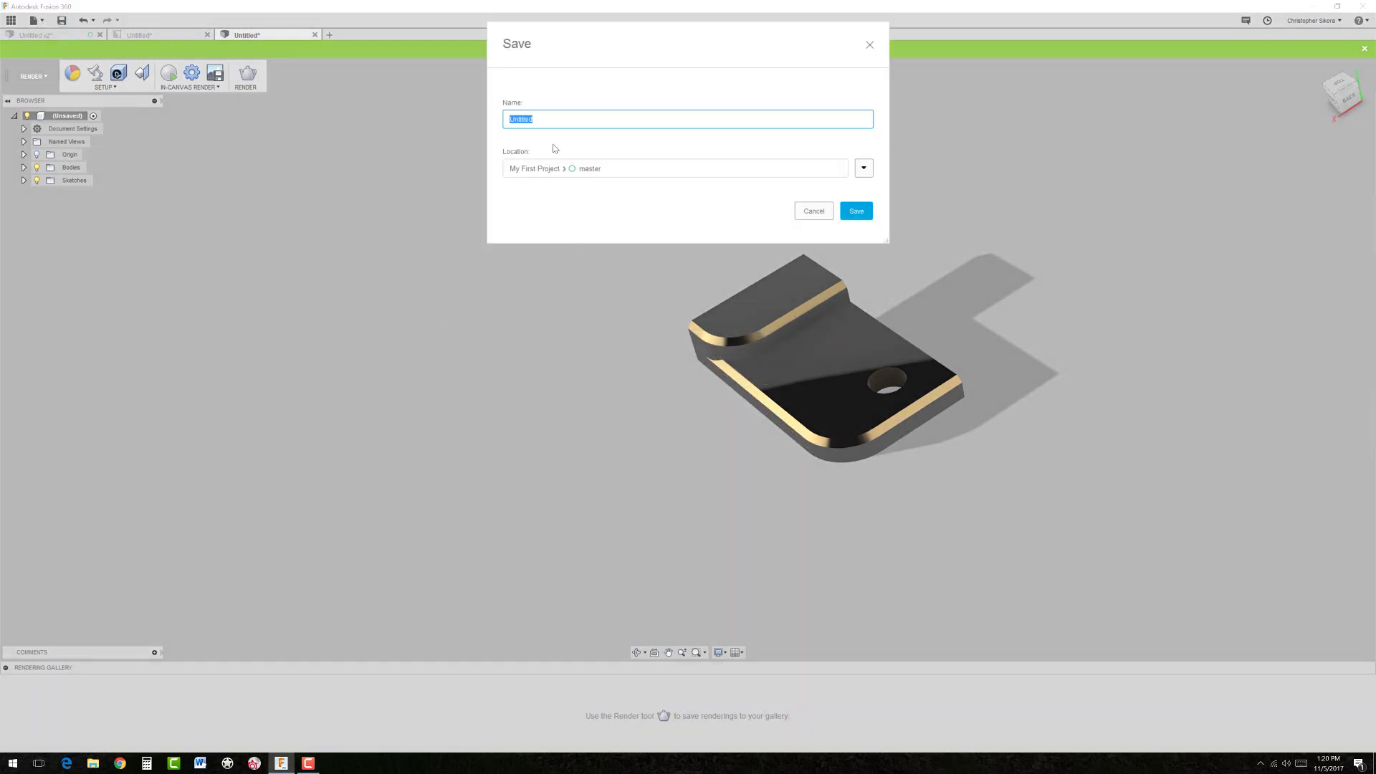
pyautogui.write('E1')
pyautogui.click(852, 211)
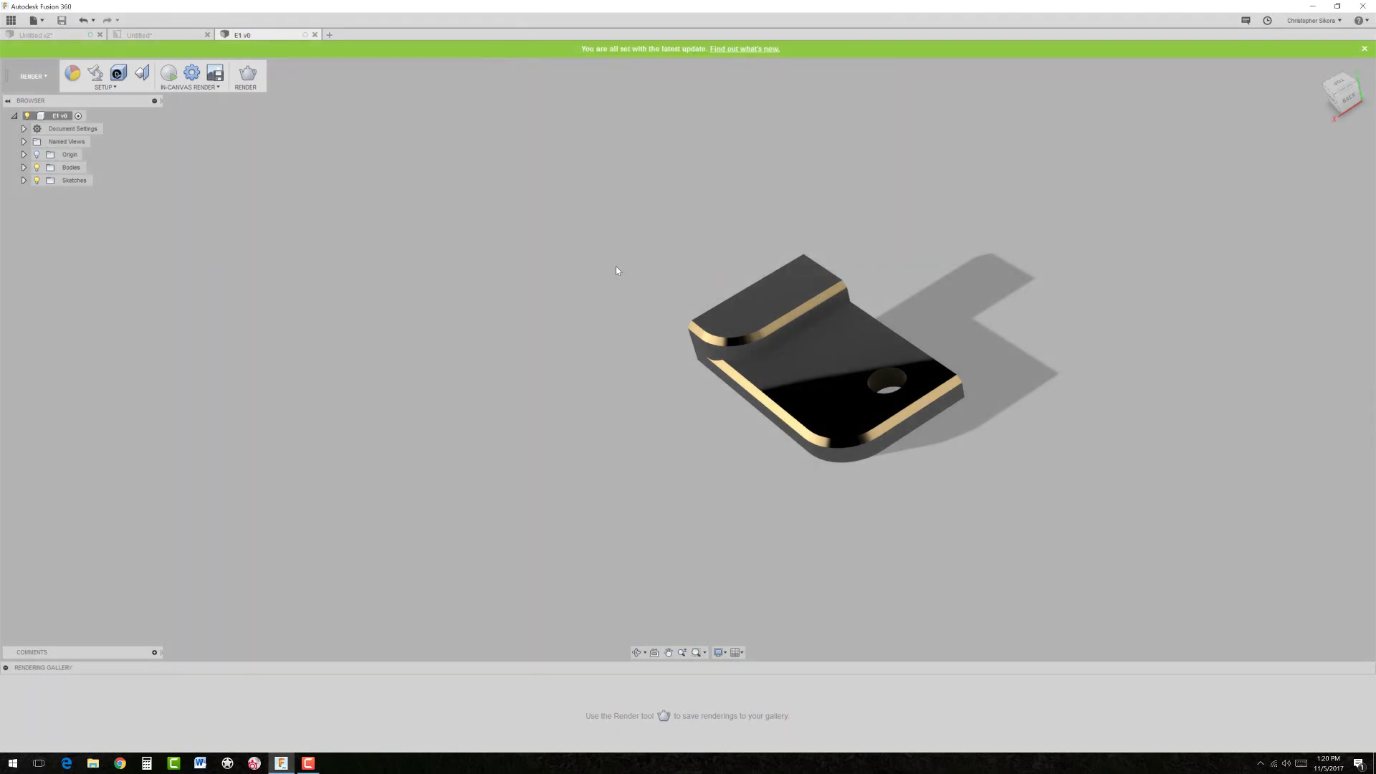
pyautogui.click(247, 74)
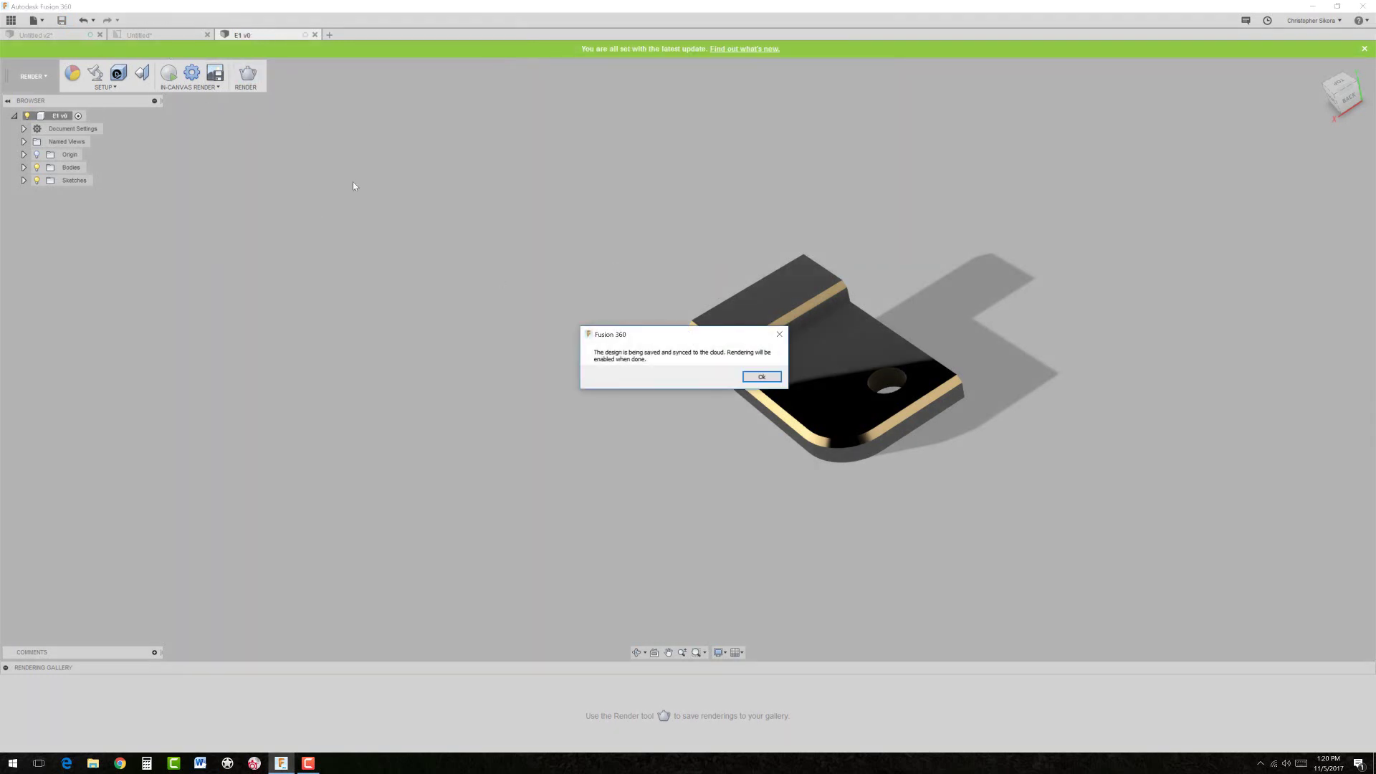
pyautogui.click(756, 382)
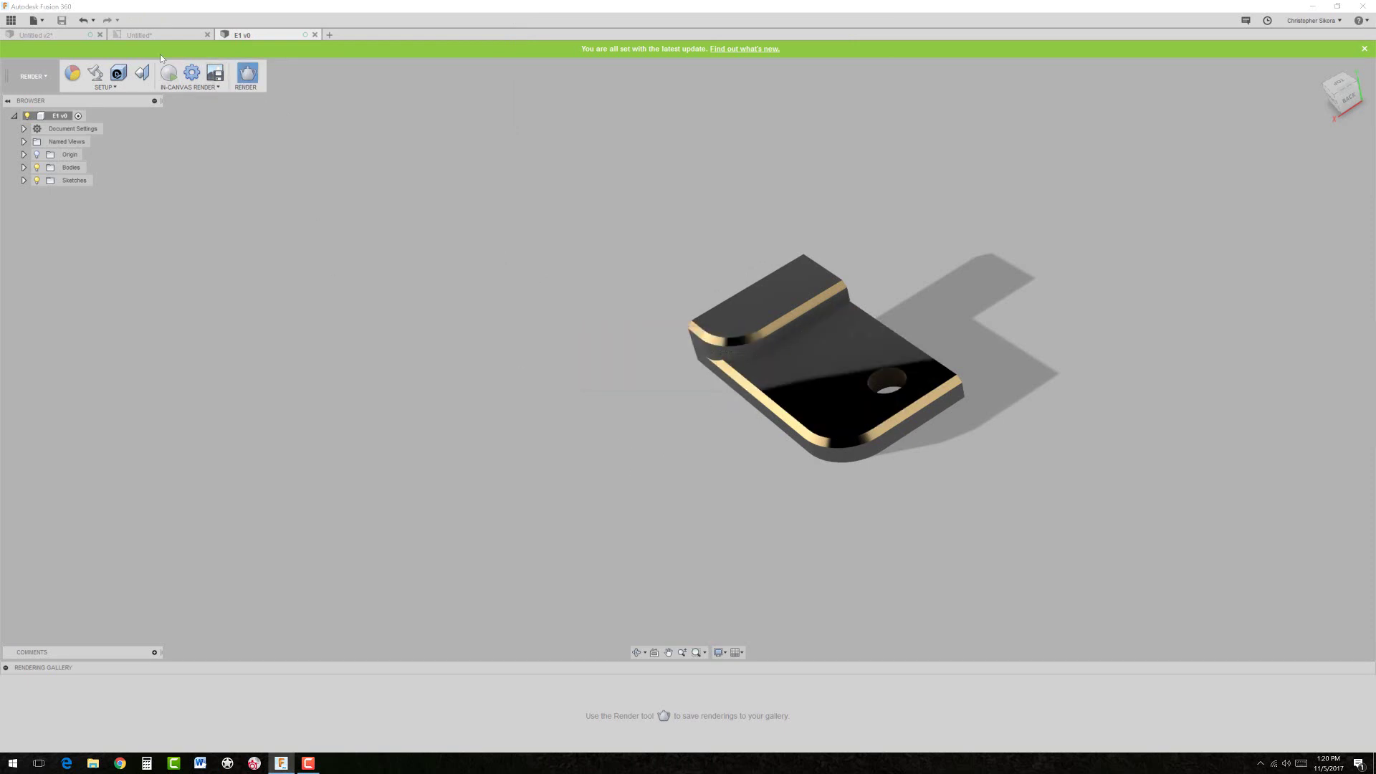
# - In Render settings, keep the PNG file format and the custom aspect ratio
pyautogui.click(247, 74)
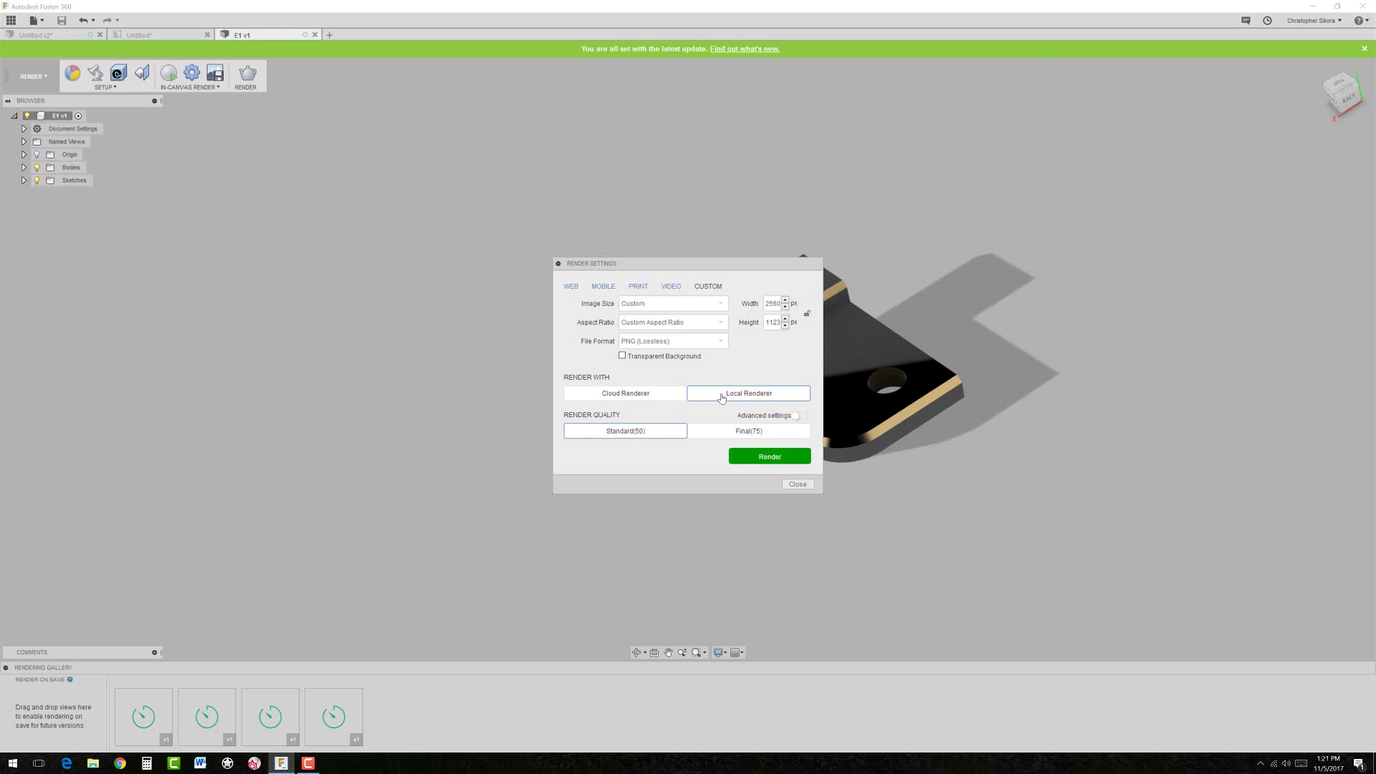
pyautogui.click(686, 342)
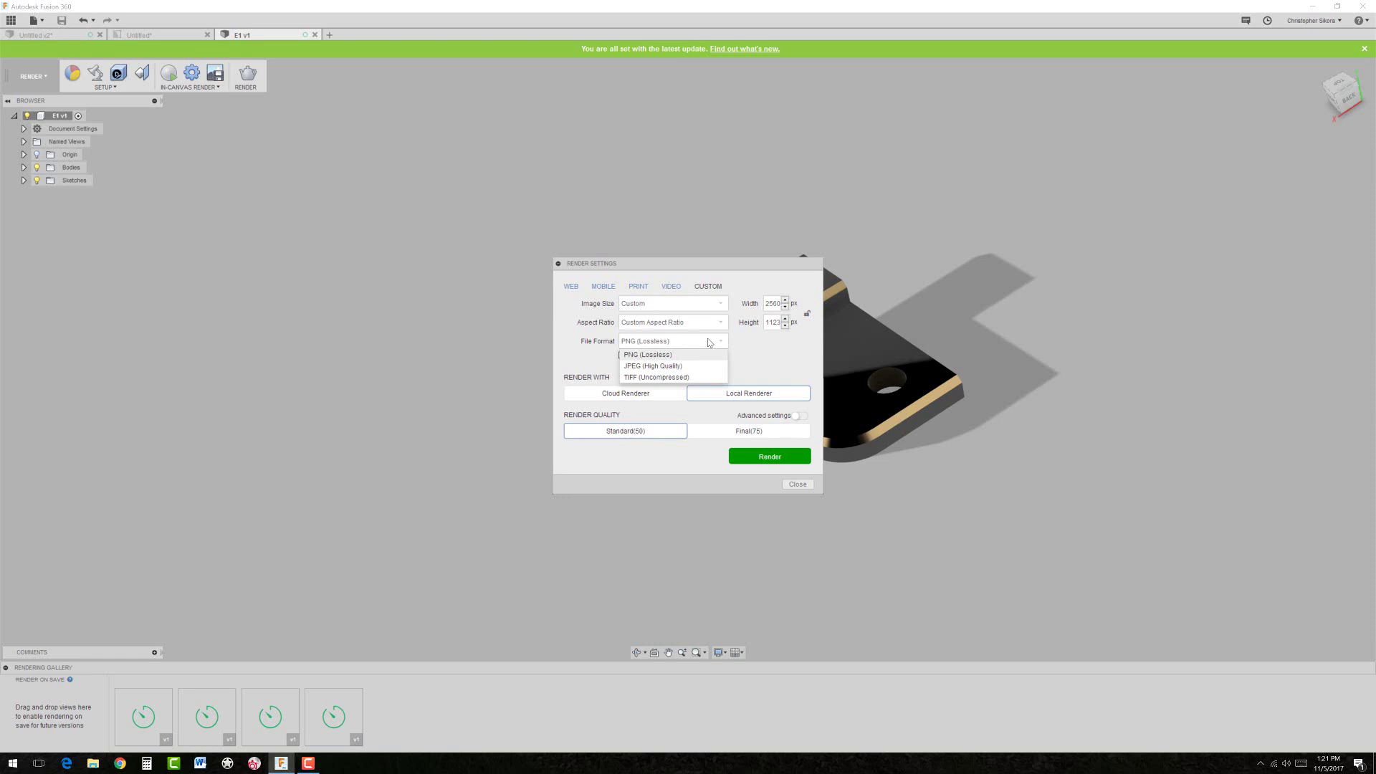
pyautogui.click(710, 343)
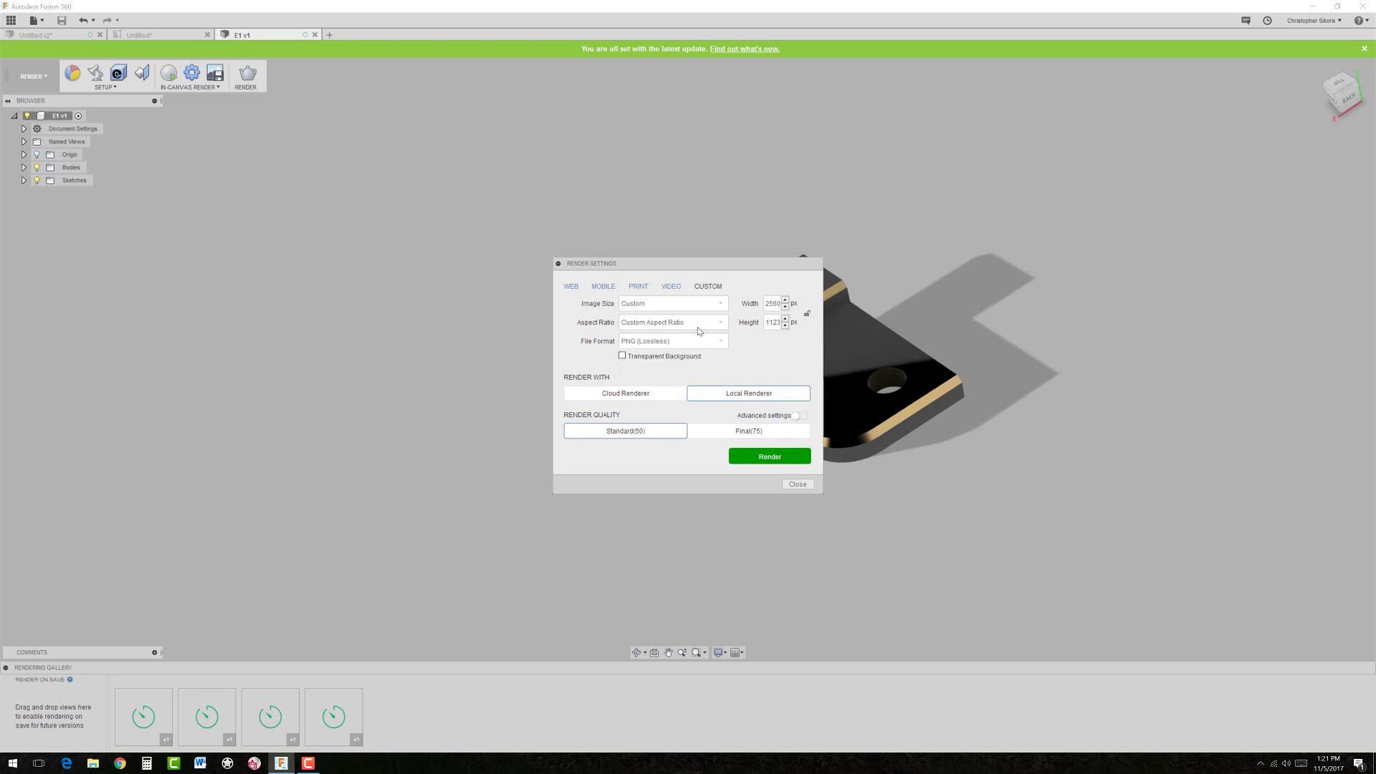
pyautogui.click(715, 327)
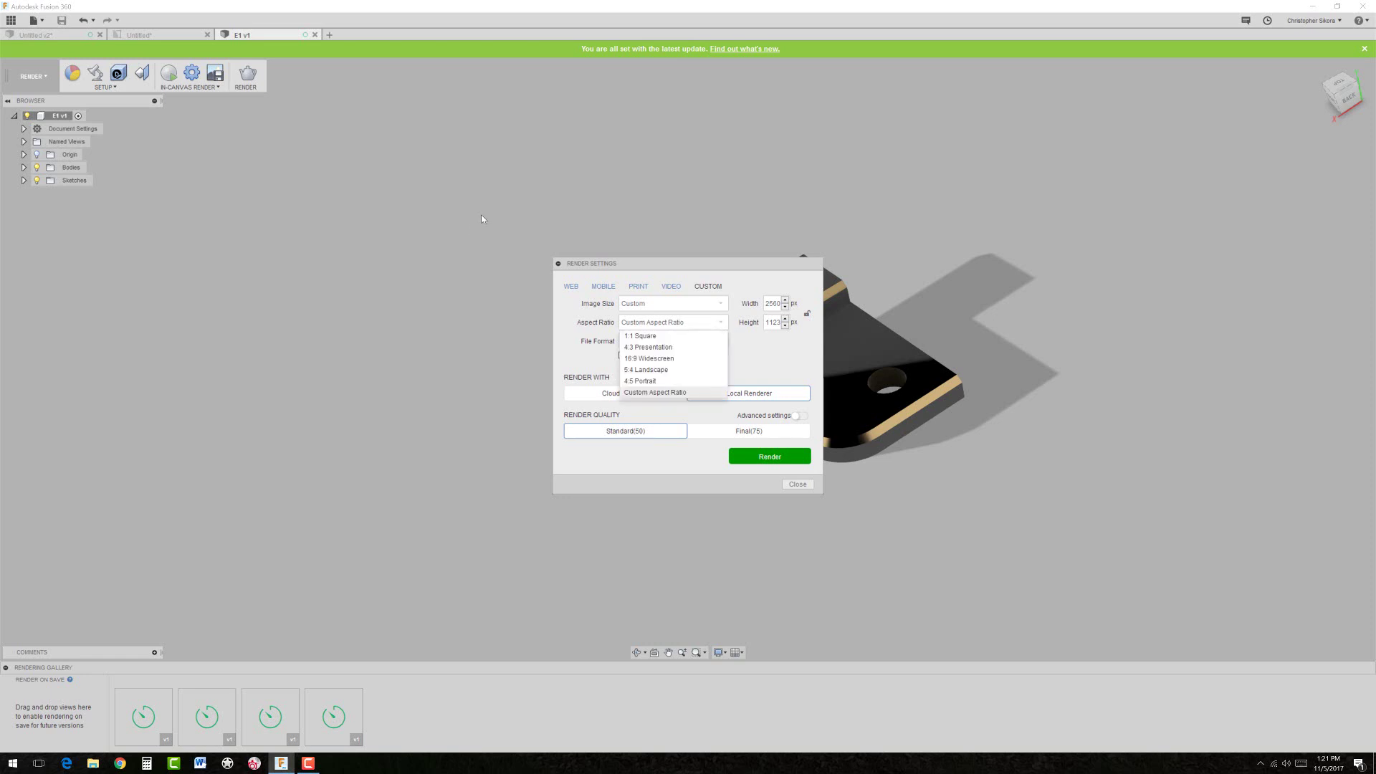
pyautogui.click(482, 218)
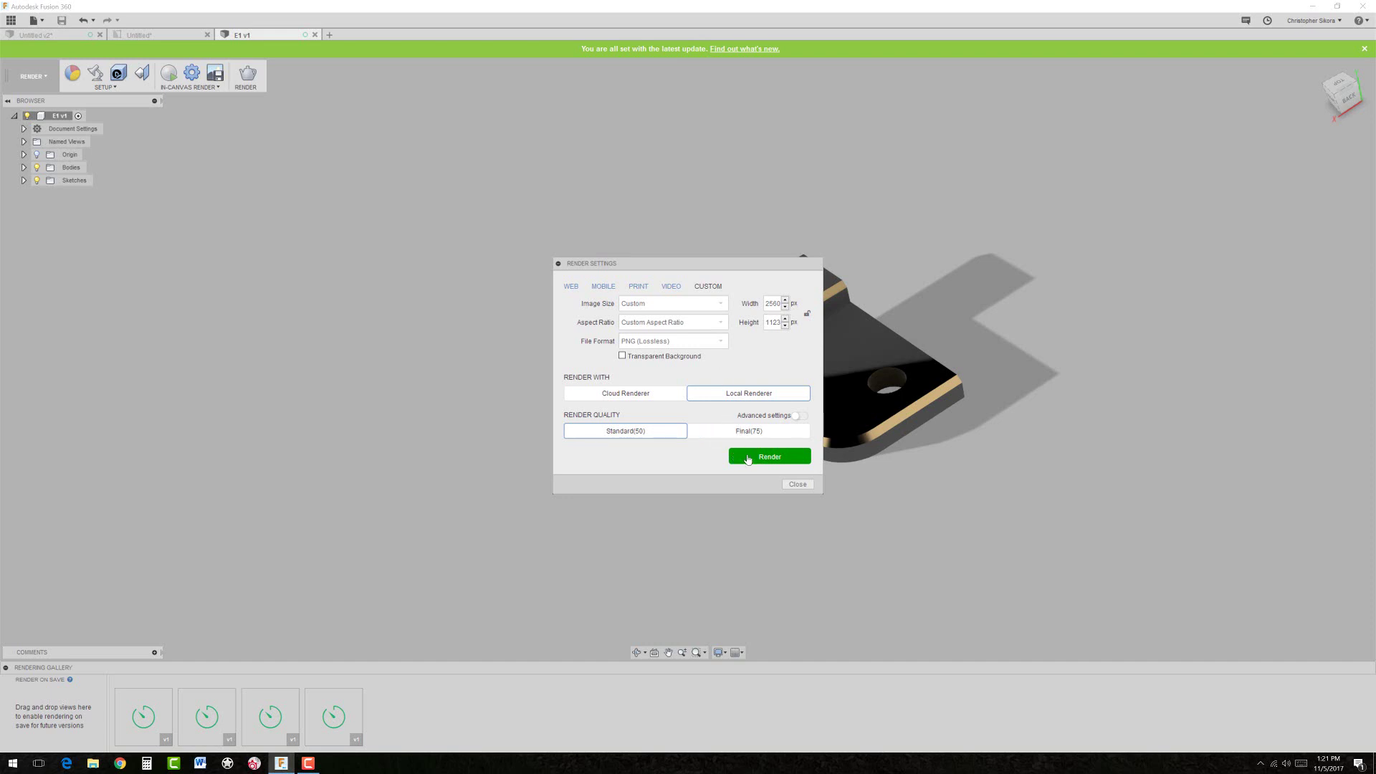
# - Start the local render and move its gallery view left, clear of the model
pyautogui.click(747, 457)
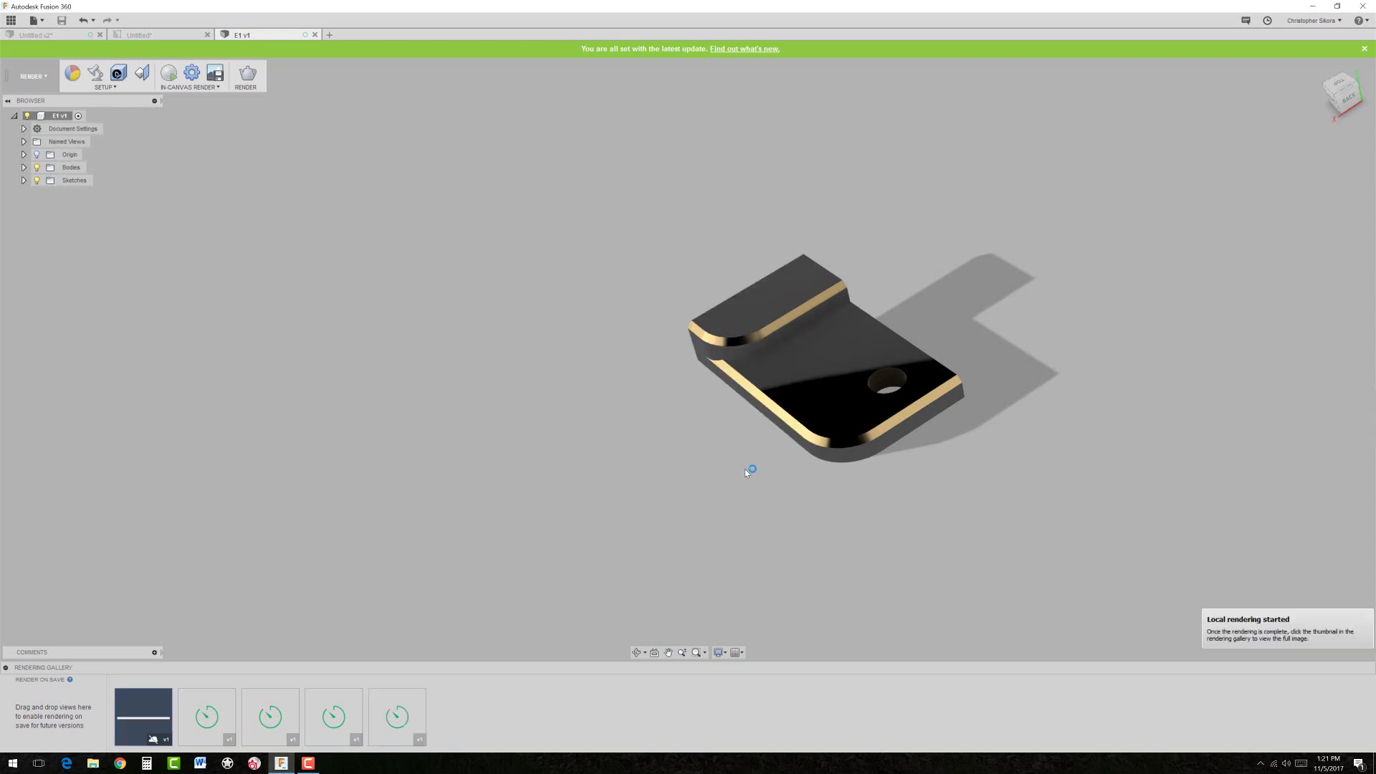
pyautogui.click(142, 718)
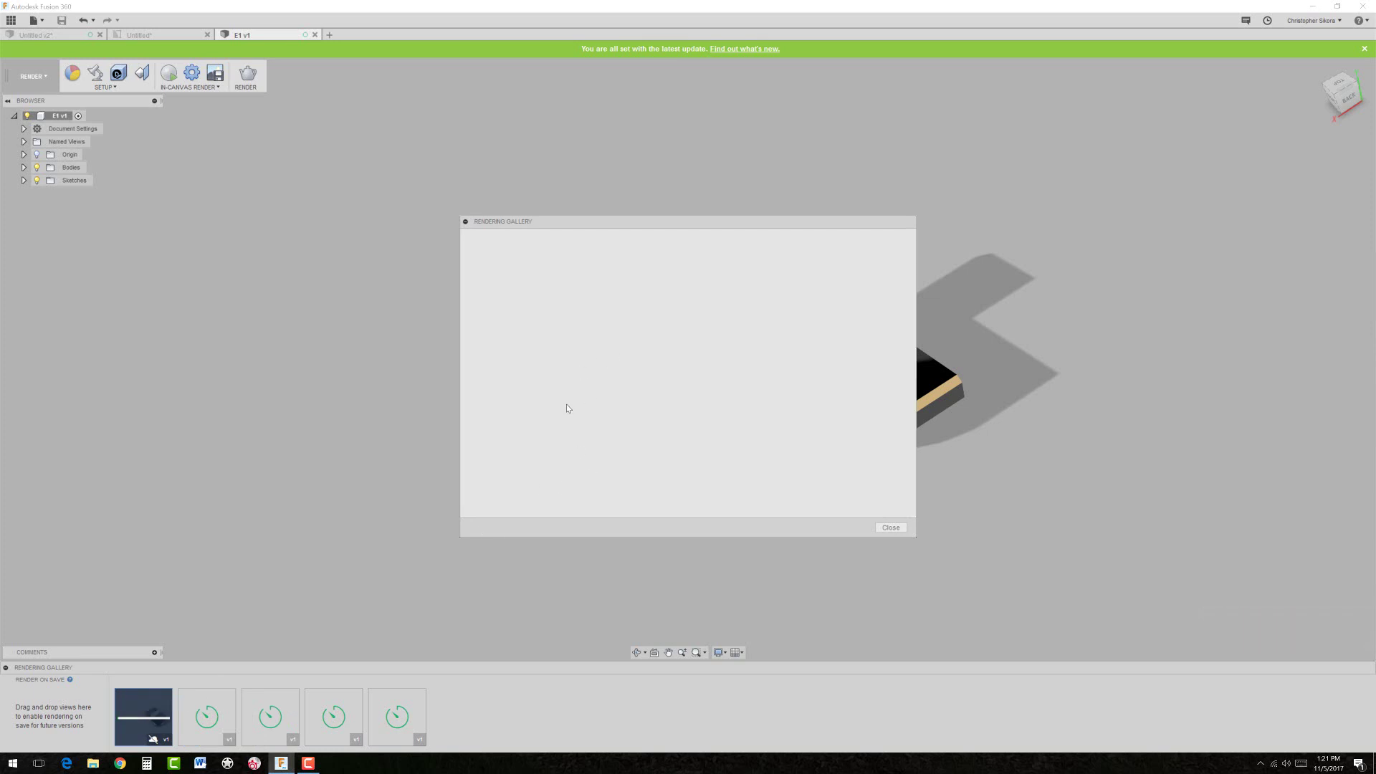
pyautogui.moveTo(769, 223); pyautogui.dragTo(548, 220)
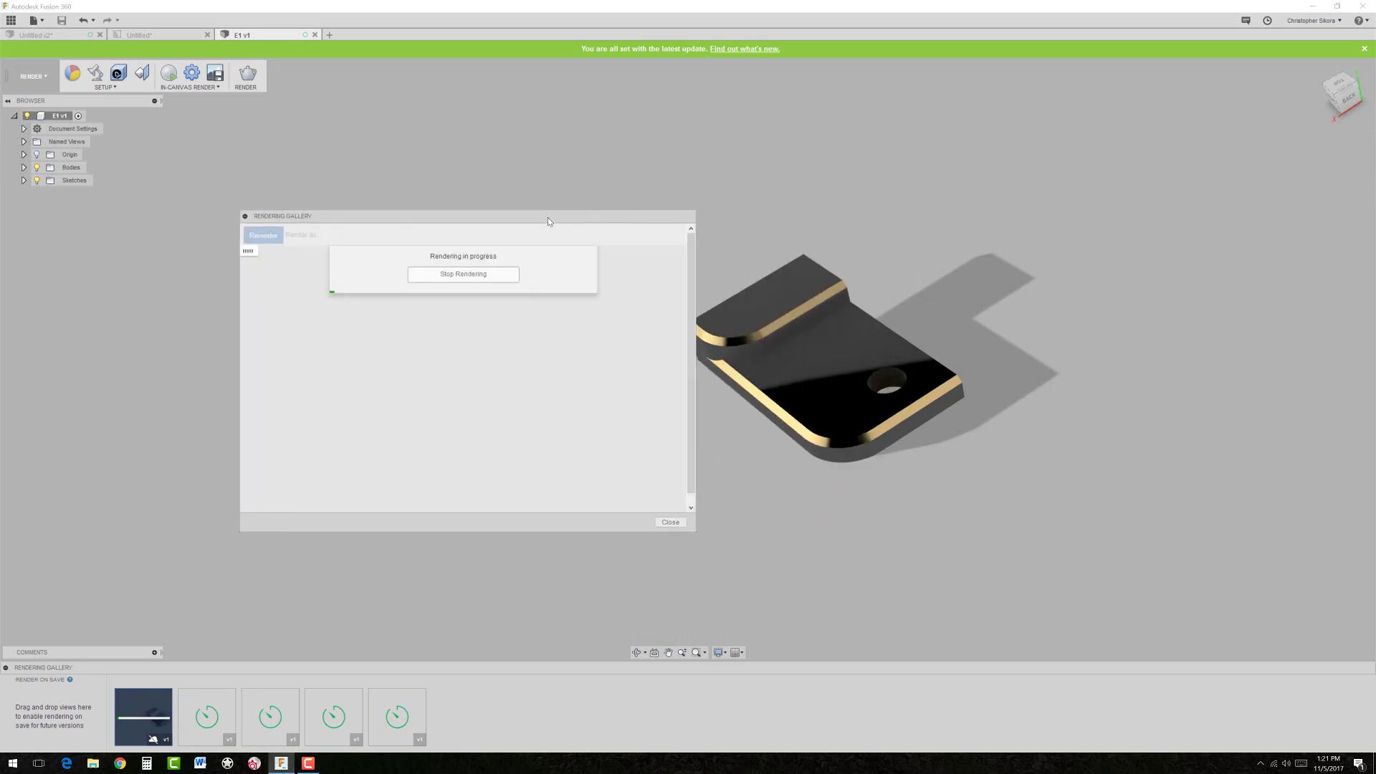
pyautogui.moveTo(463, 378)
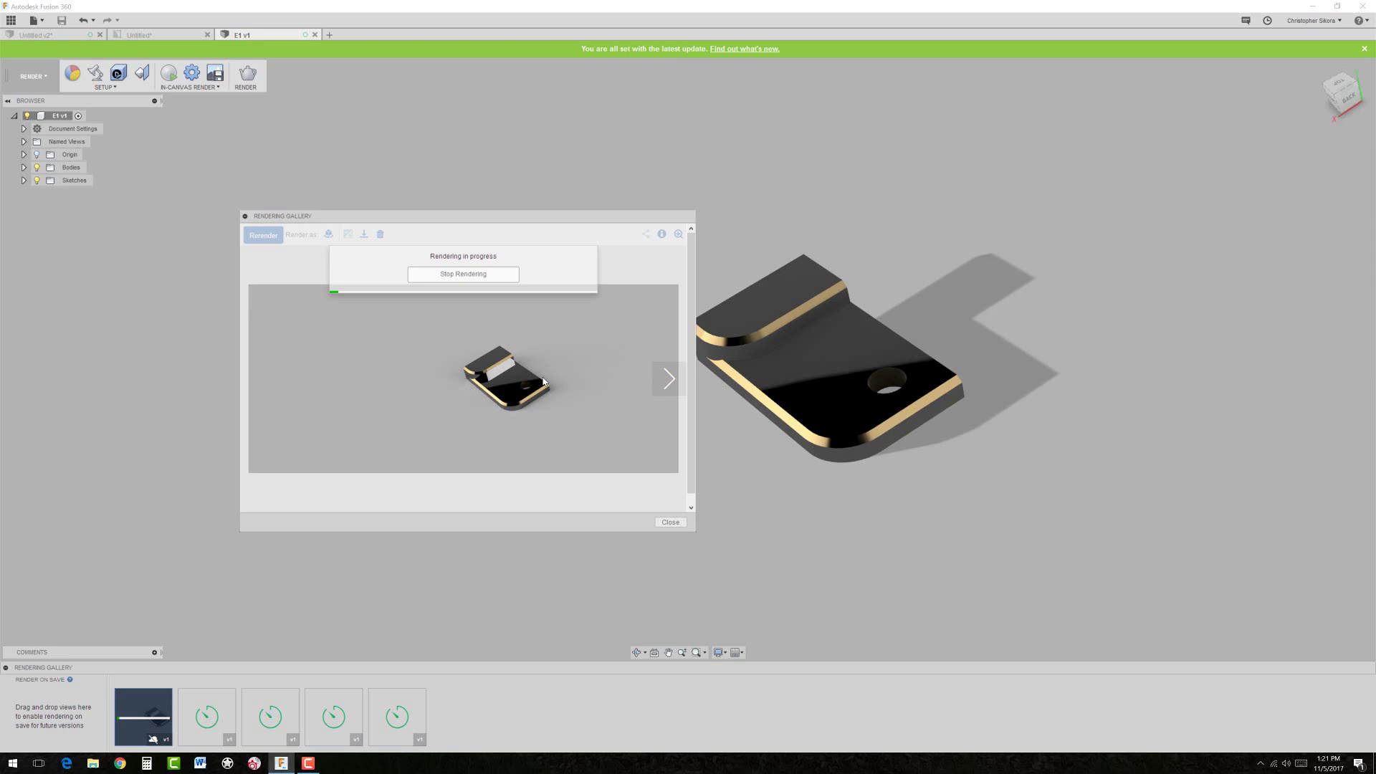
# - Check CPU load on Task Manager's Performance tab, then close Task Manager
pyautogui.hotkey('ctrl', 'shift', 'Escape')
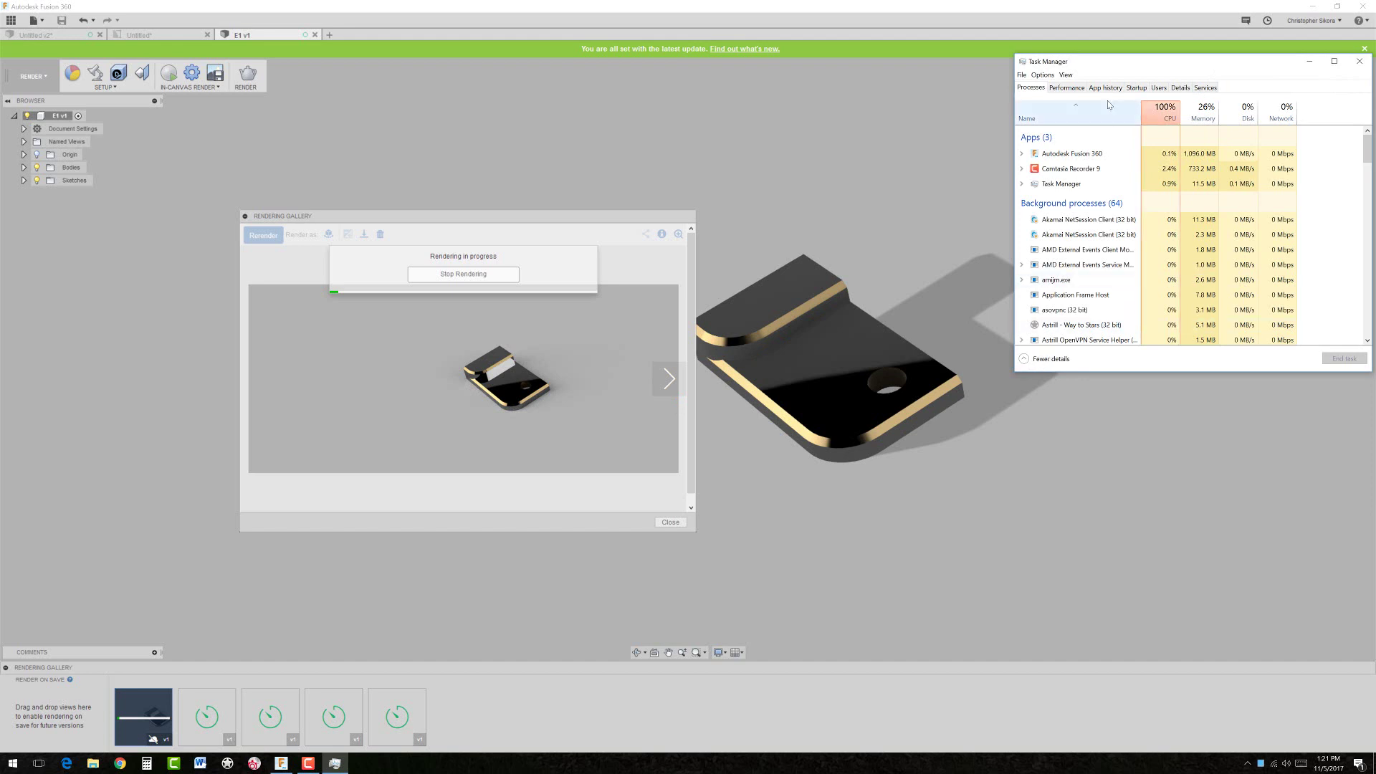
pyautogui.click(1067, 87)
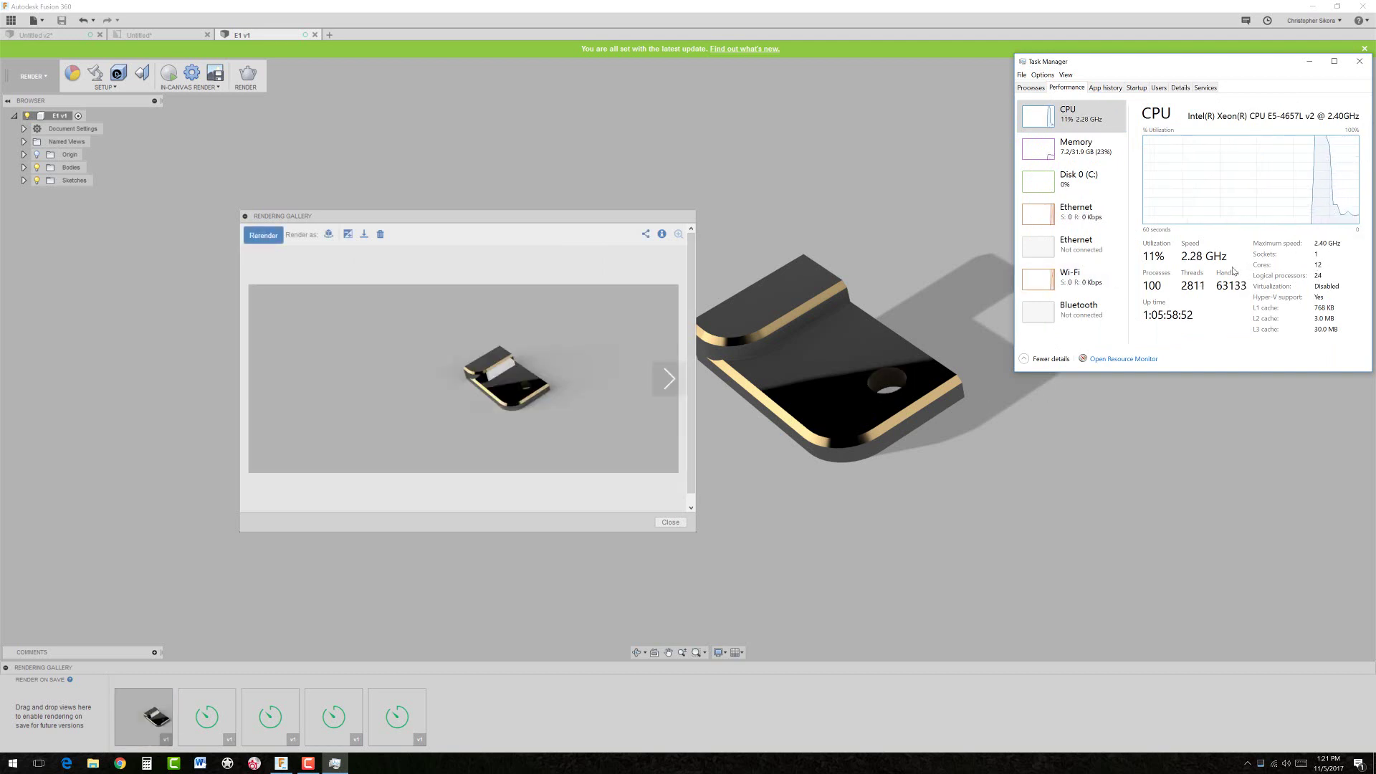
pyautogui.click(1360, 62)
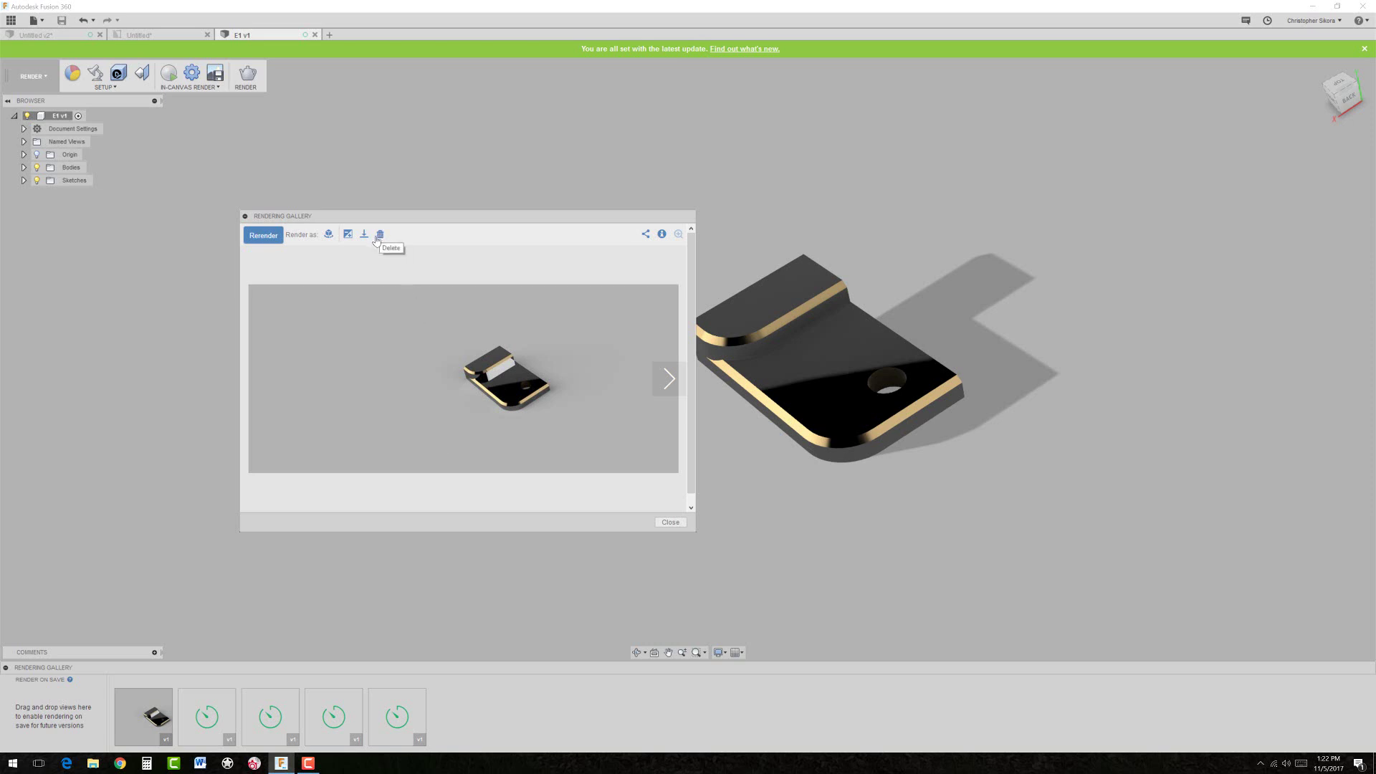
# - Review and close the Turntable render settings, then close the Rendering Gallery
pyautogui.click(327, 240)
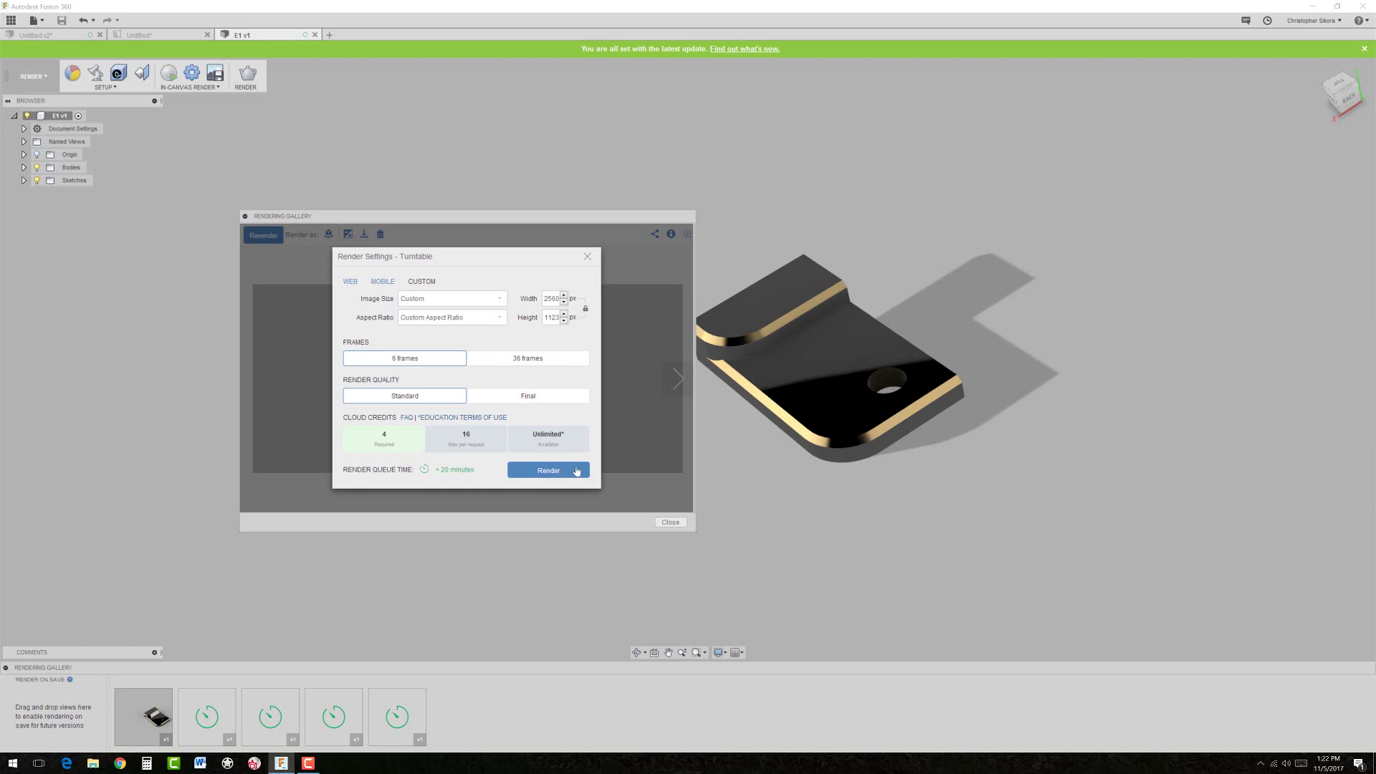
pyautogui.click(577, 470)
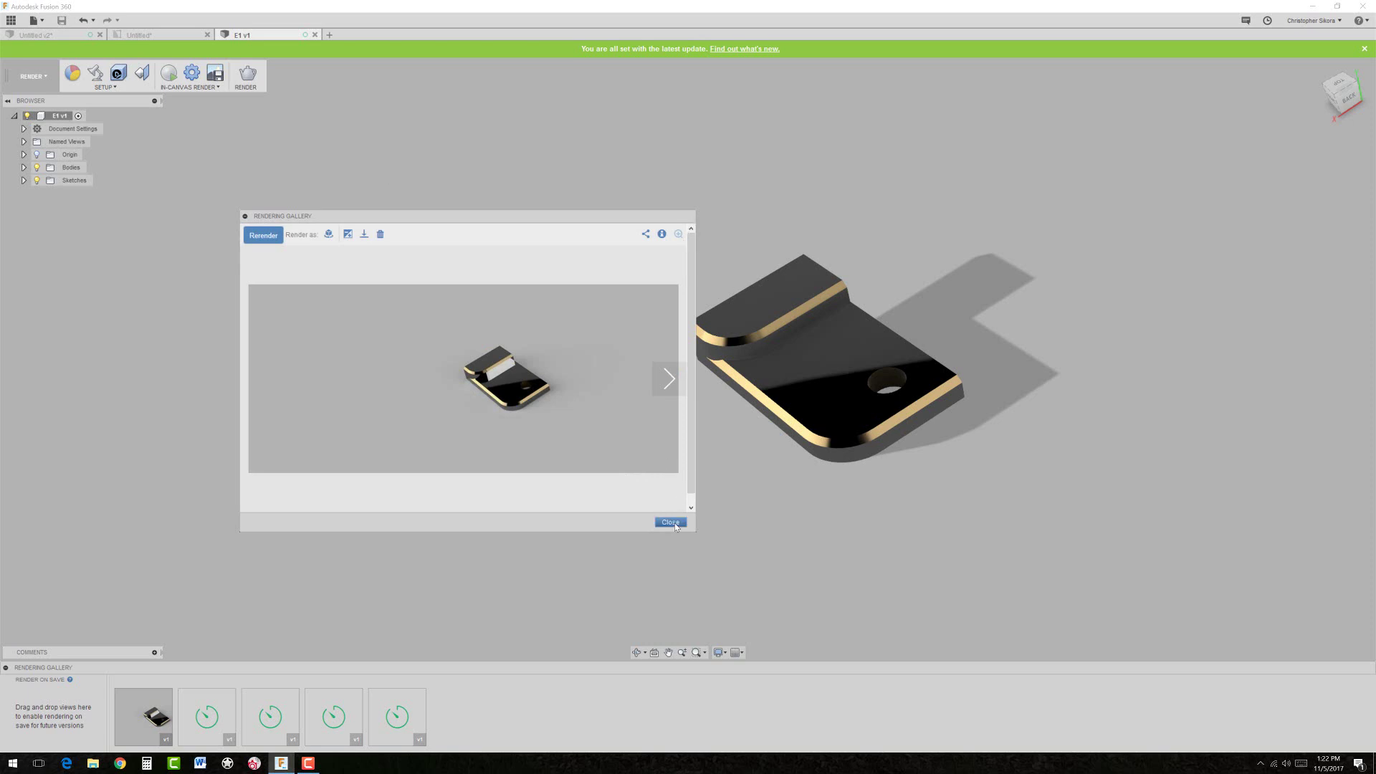
pyautogui.click(671, 522)
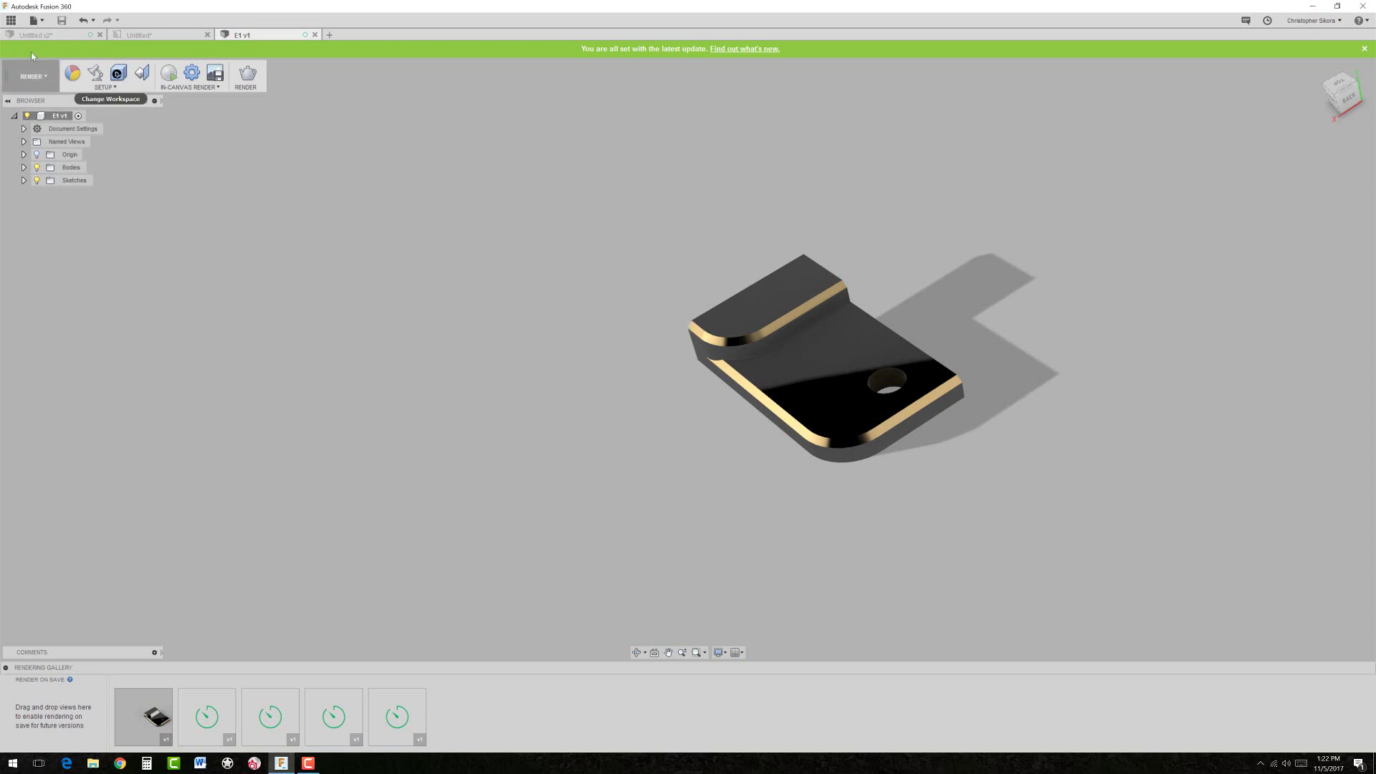
# - Create a drawing from the E1 design on an A-size (11in x 8.5in) sheet
pyautogui.click(31, 76)
pyautogui.moveTo(24, 232)
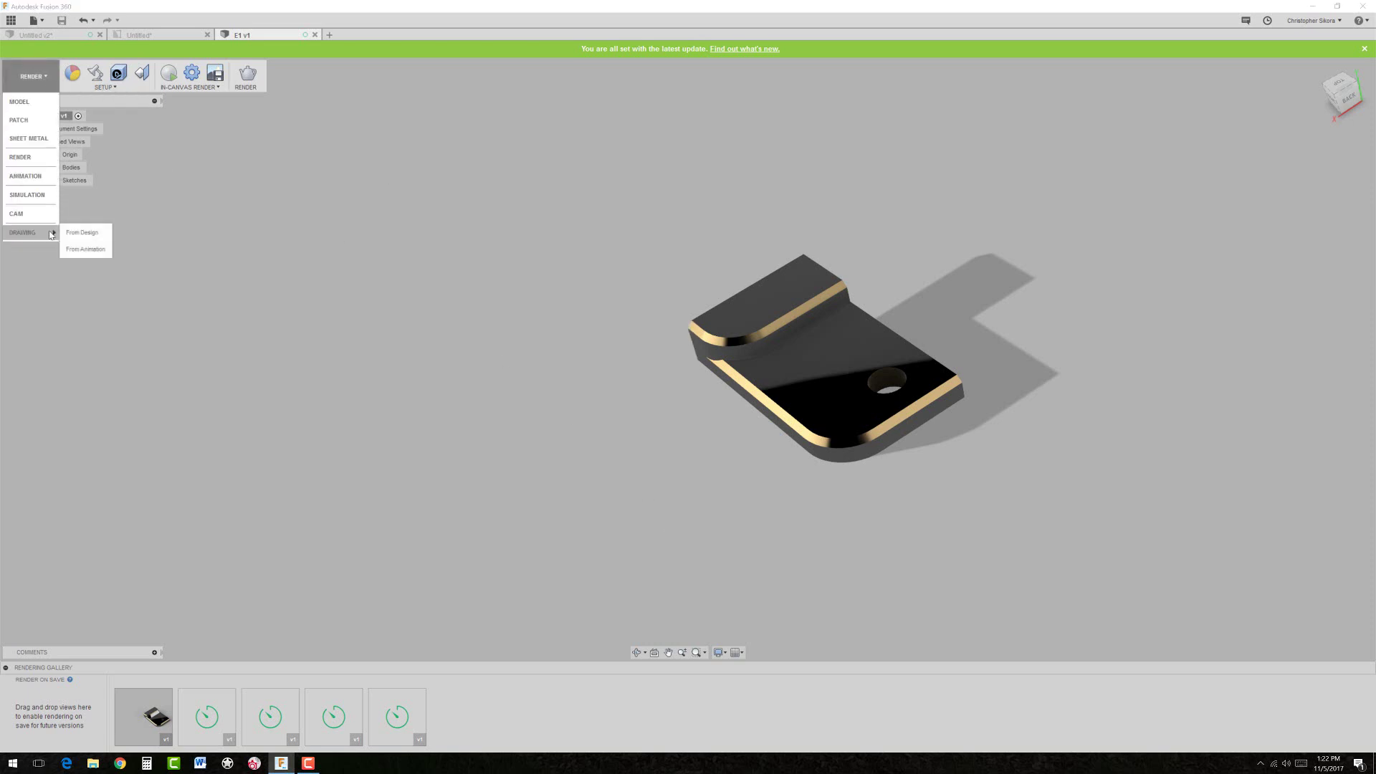
pyautogui.click(88, 236)
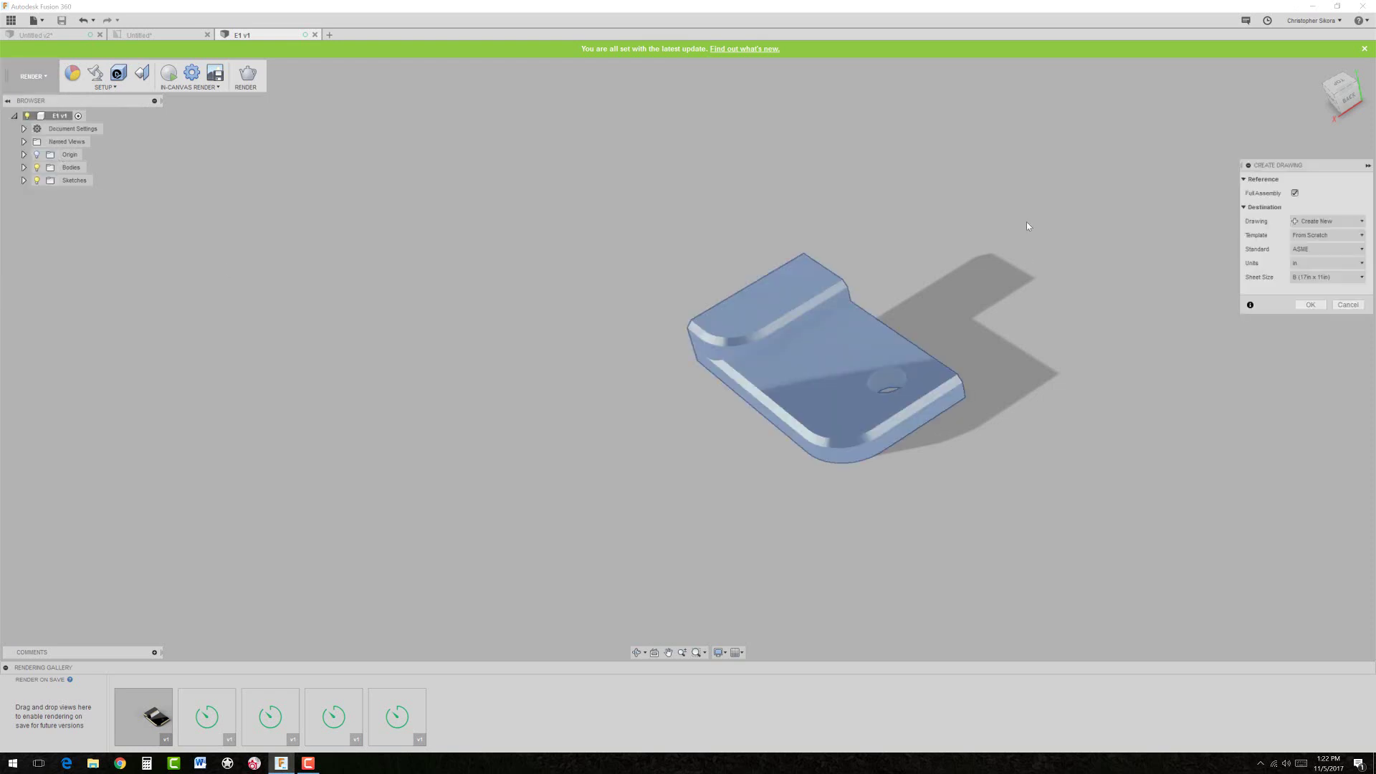
pyautogui.click(1314, 250)
pyautogui.click(1306, 277)
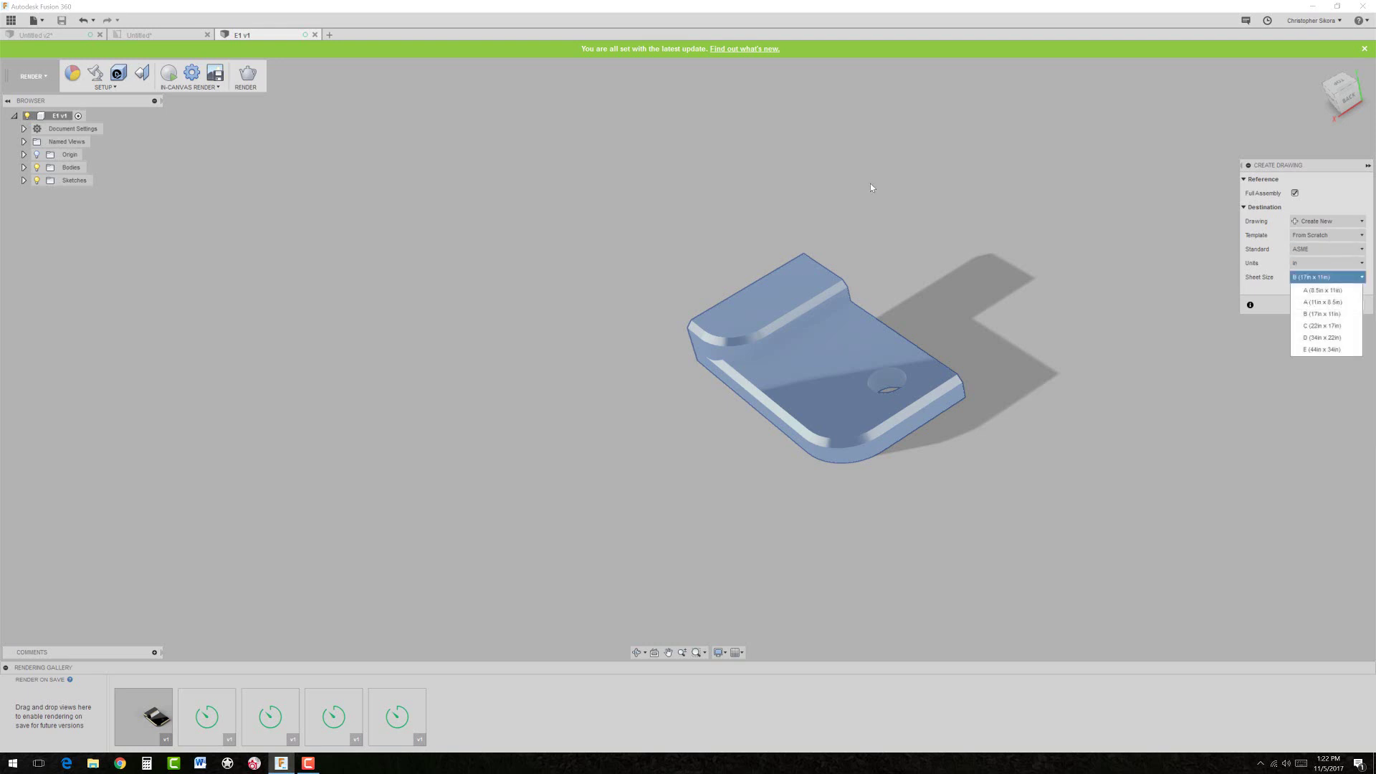
pyautogui.click(1303, 302)
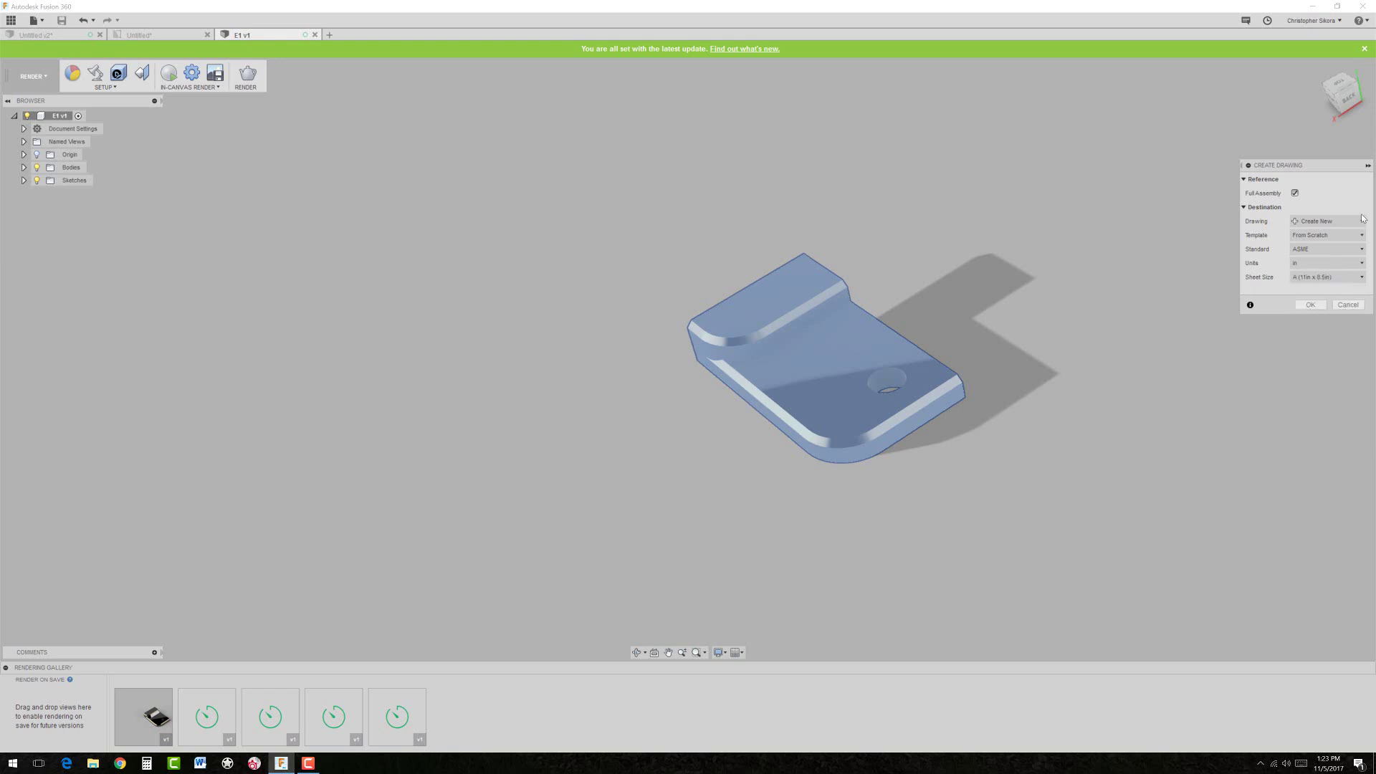
pyautogui.click(1311, 304)
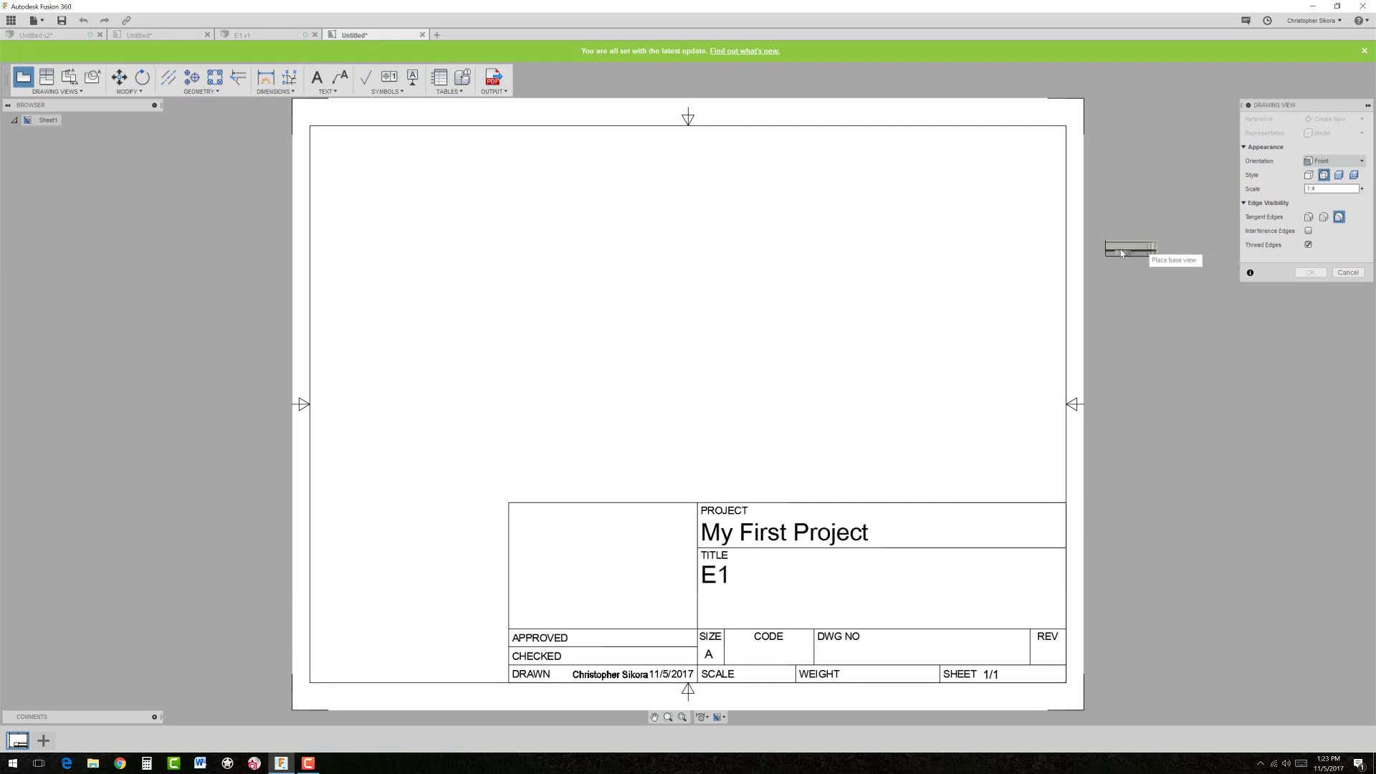
# - Place the top-orientation base view at 1:2 scale on the sheet's left side
pyautogui.click(1317, 161)
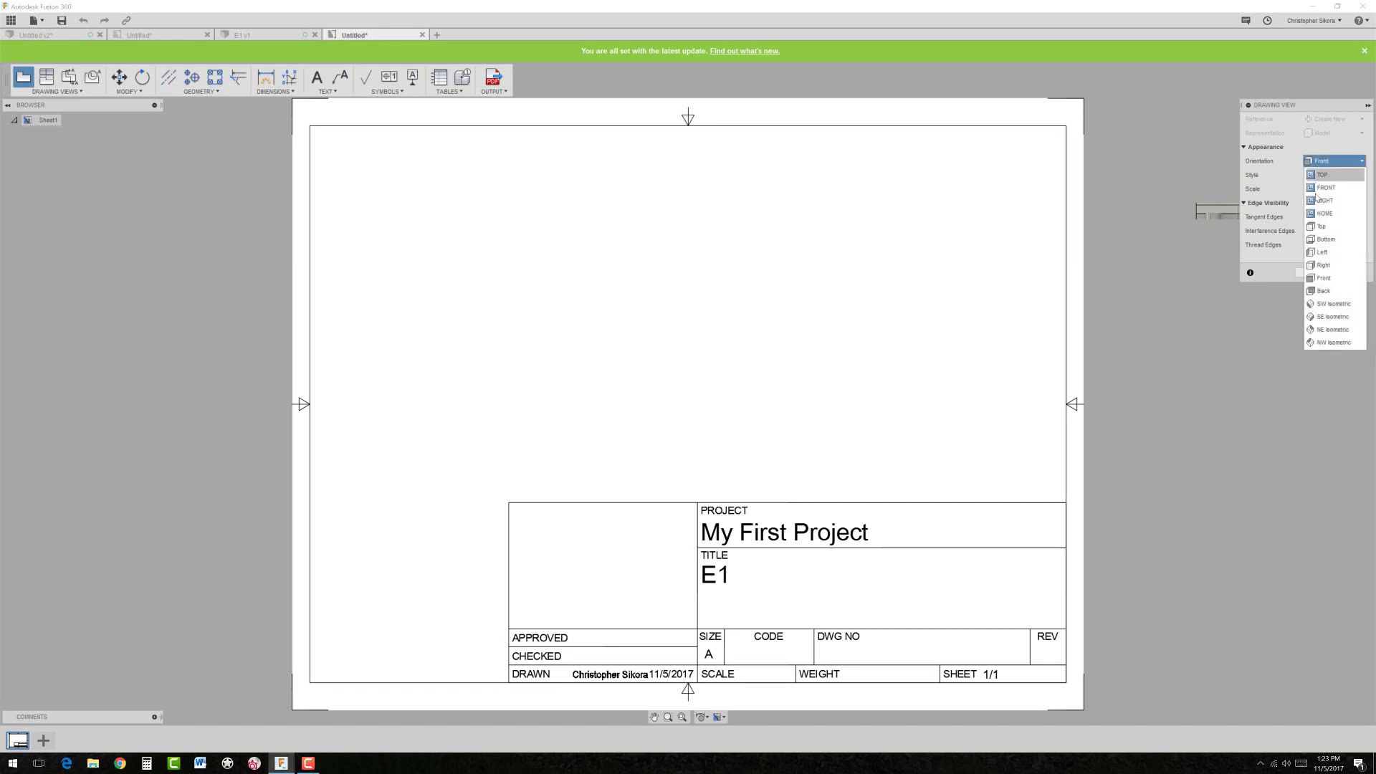
pyautogui.click(1316, 166)
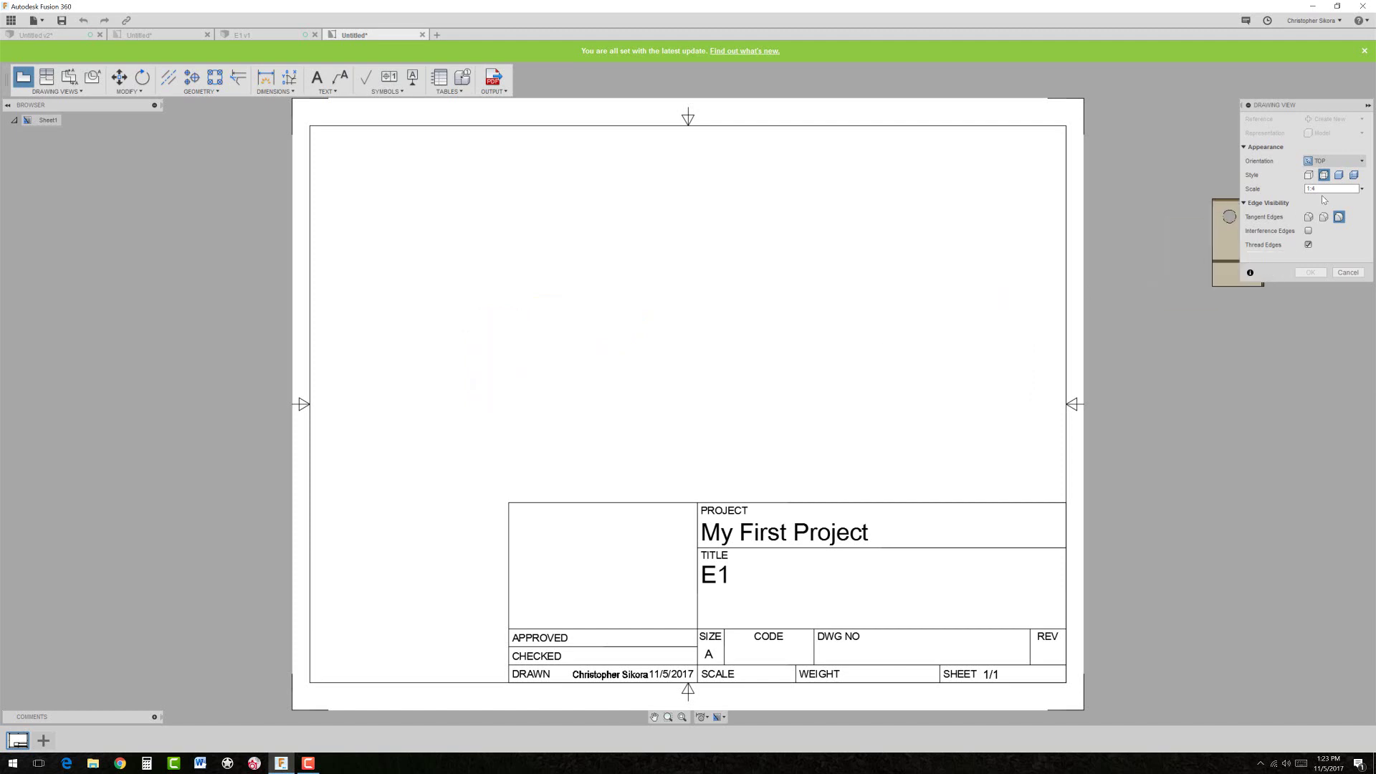
pyautogui.hotkey('alt', 'Down')
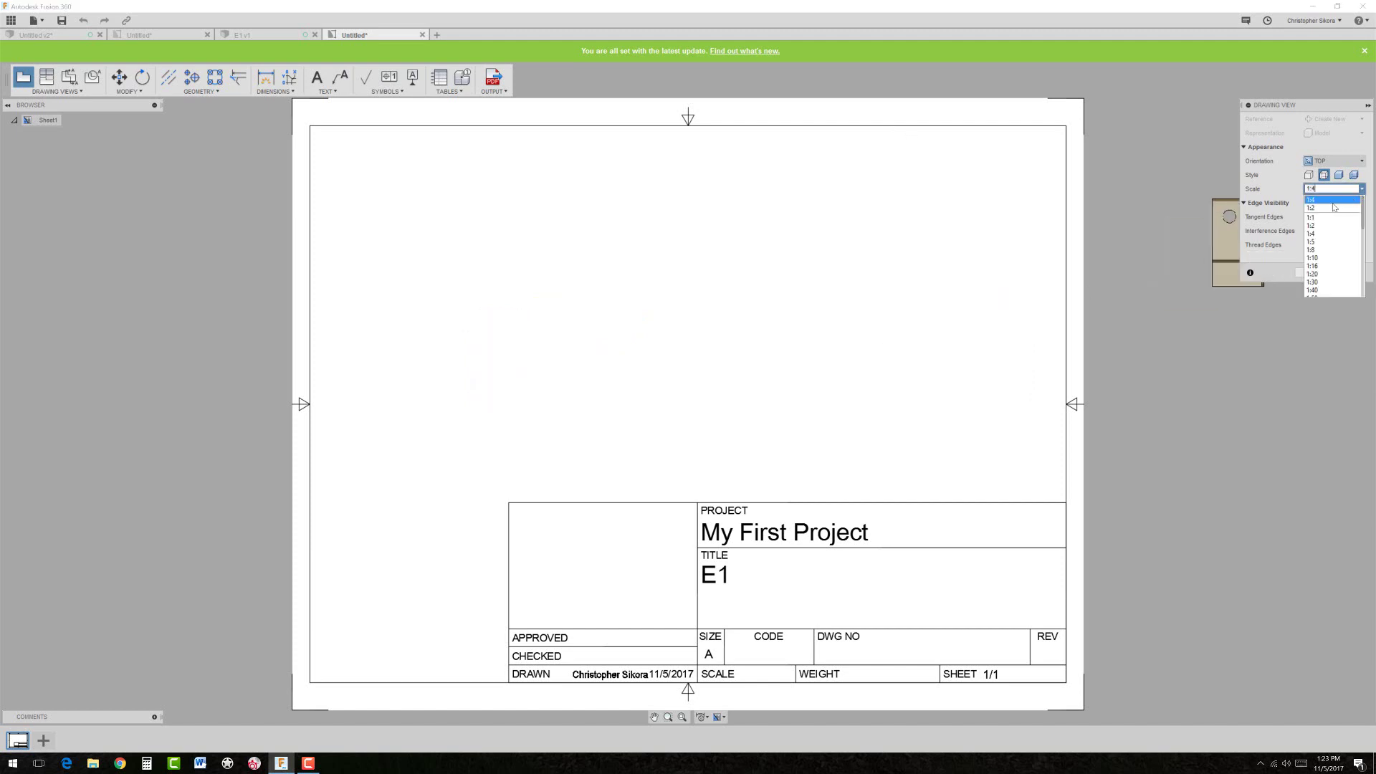
pyautogui.click(1328, 208)
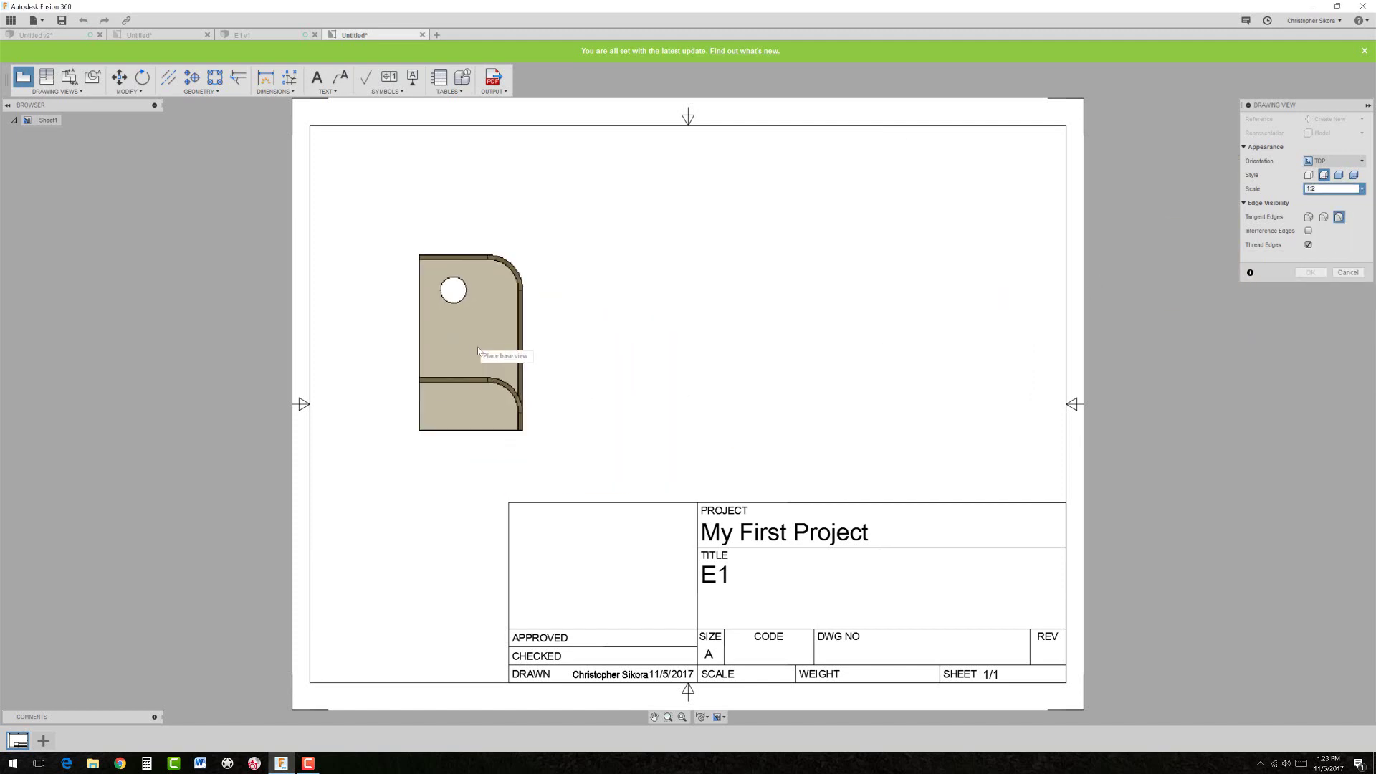
pyautogui.click(526, 347)
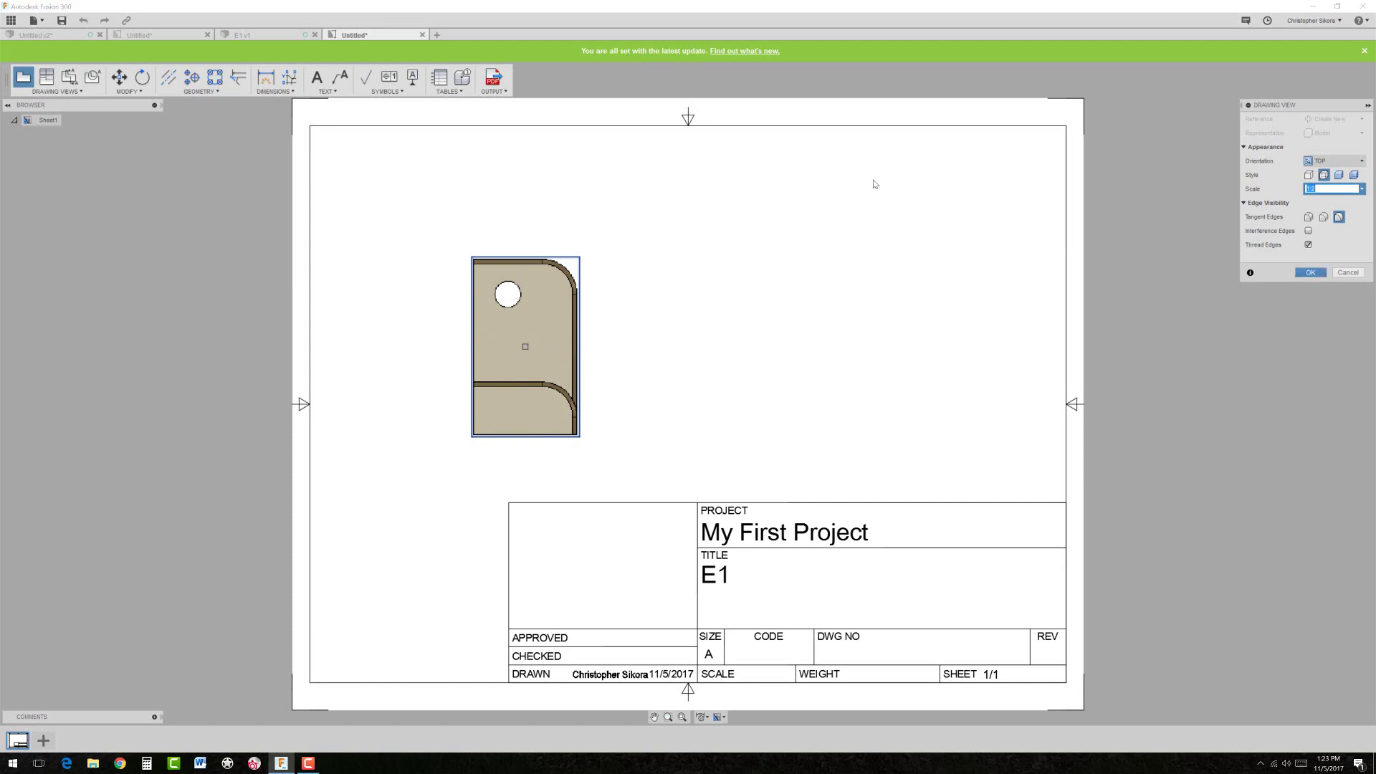
pyautogui.click(1310, 272)
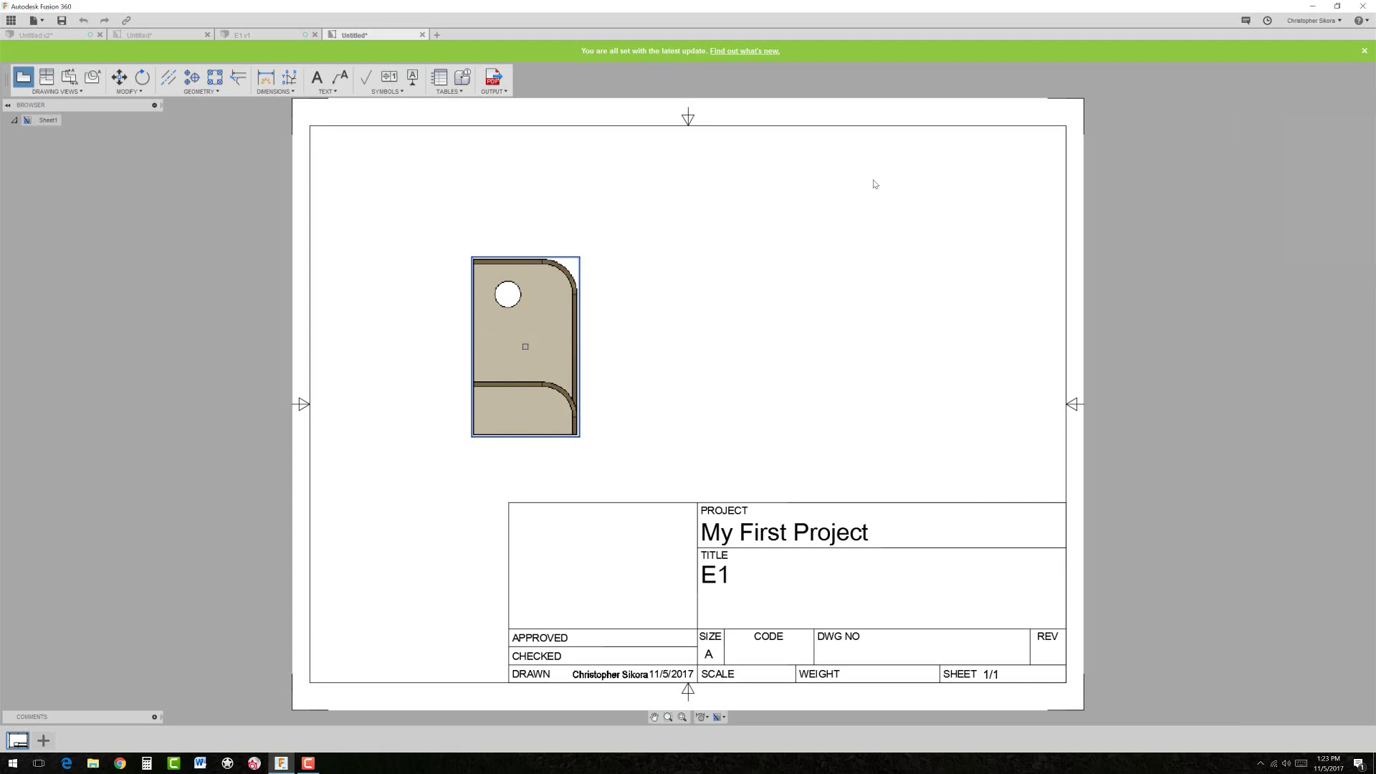
# - Reopen the base view's settings to check its orientation, leaving it unchanged
pyautogui.click(568, 328)
pyautogui.doubleClick(586, 353)
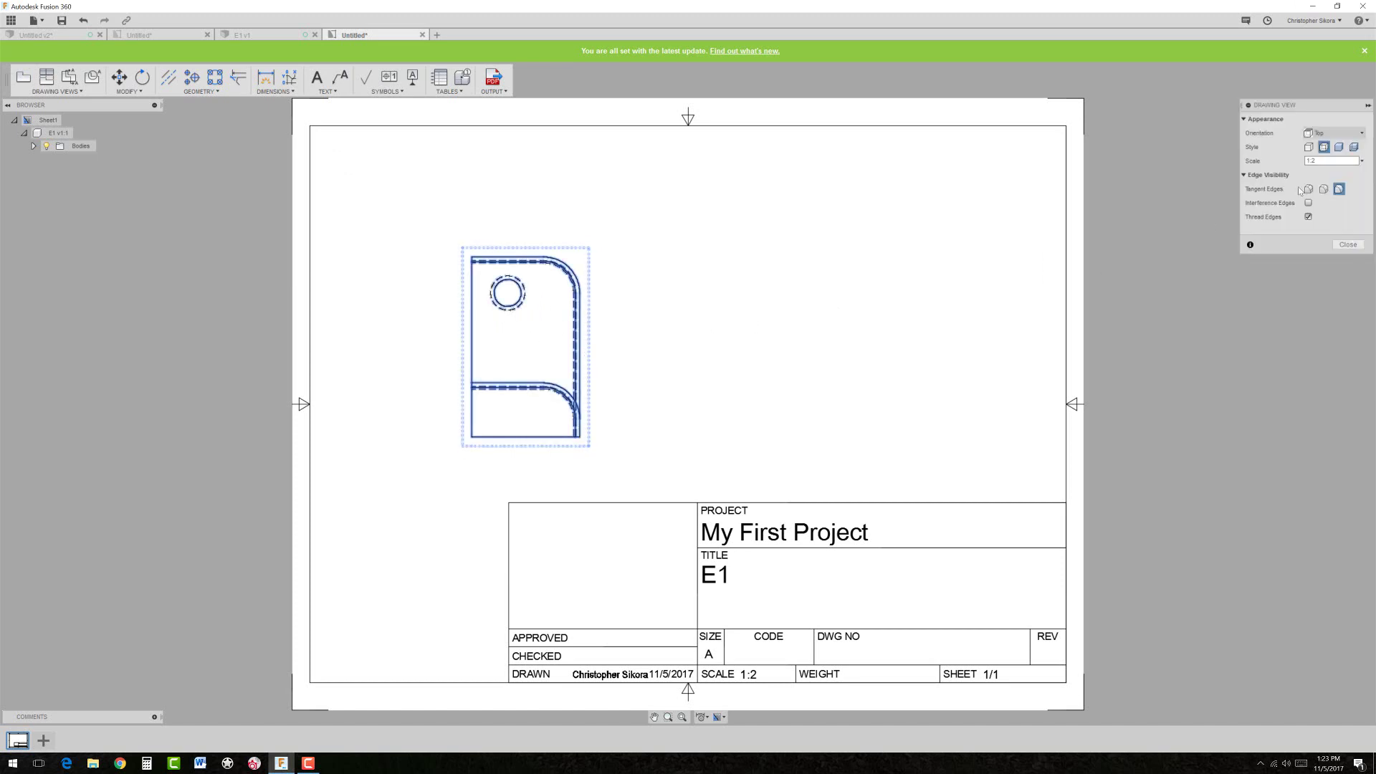
pyautogui.click(1357, 138)
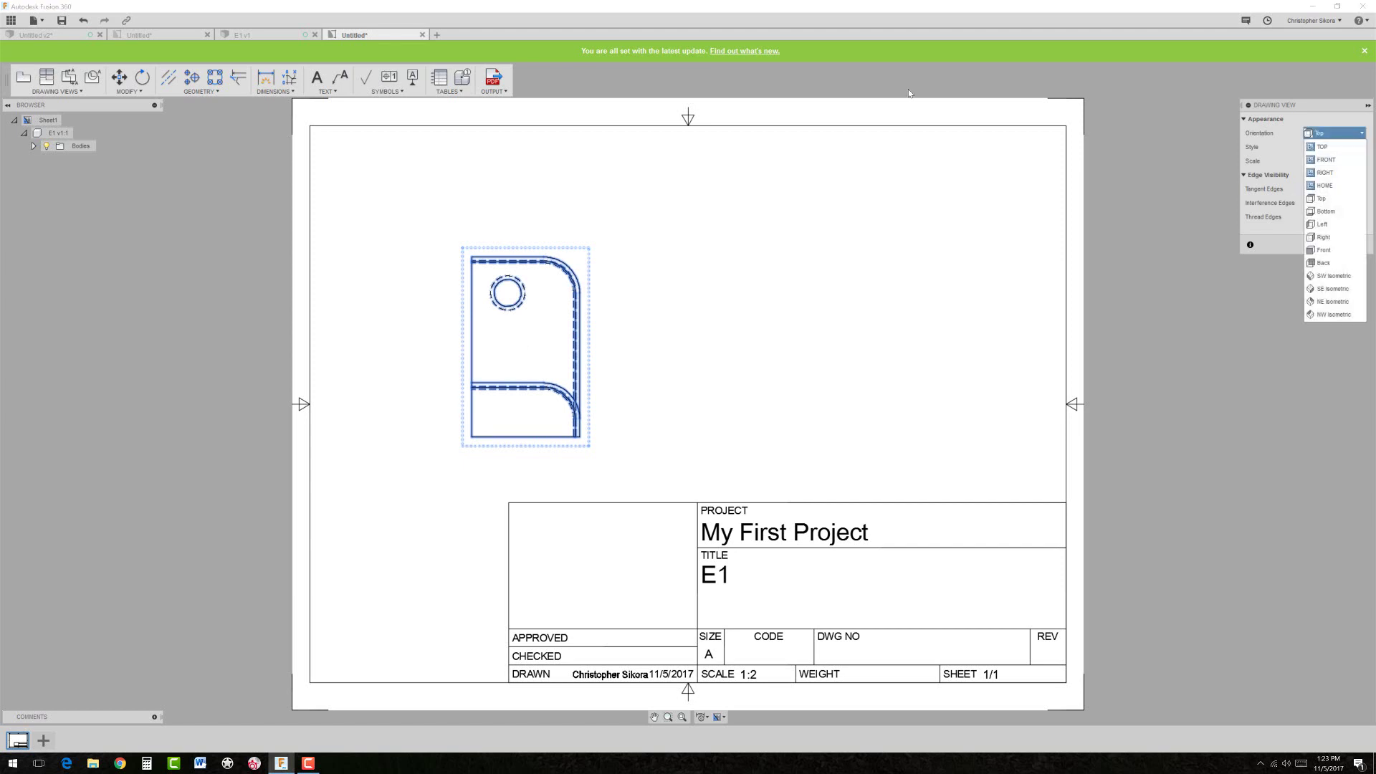
pyautogui.click(909, 93)
pyautogui.click(1349, 247)
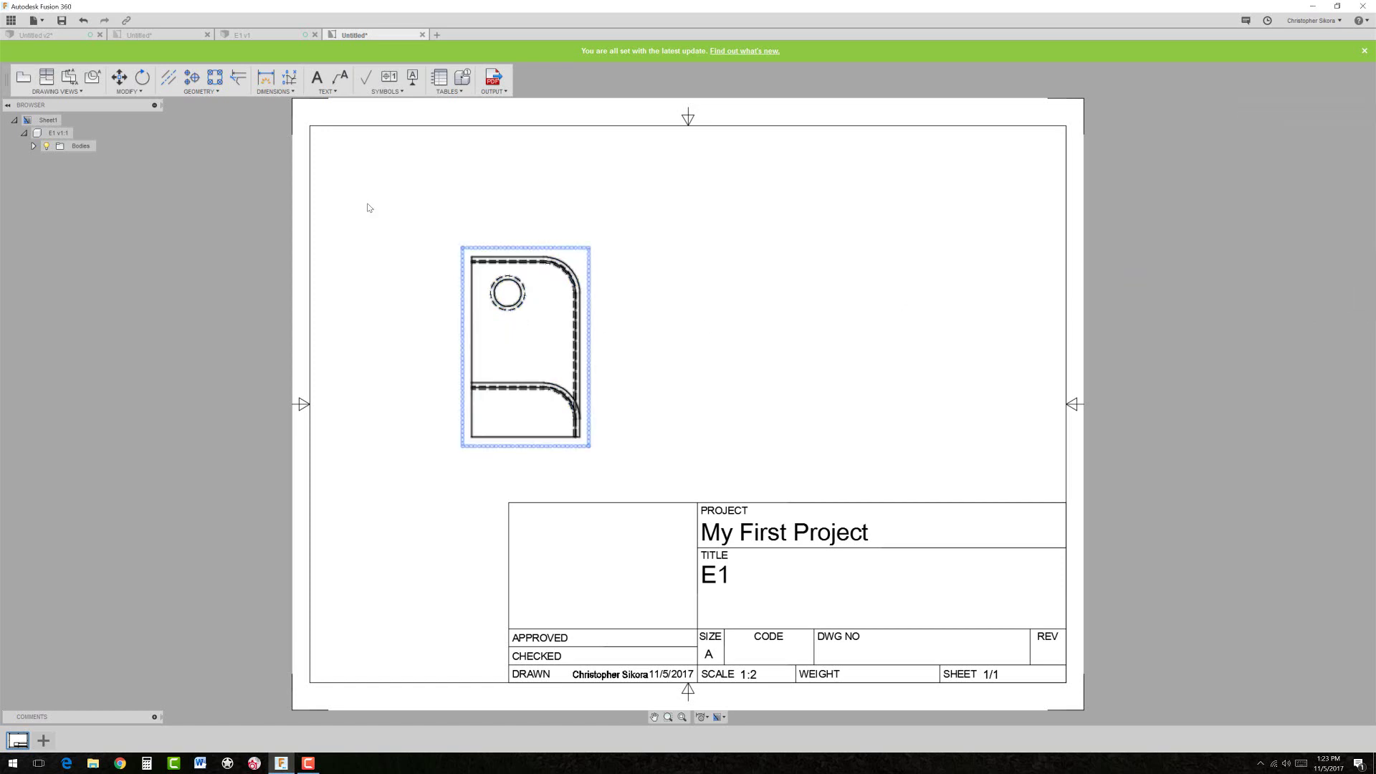
pyautogui.click(551, 308)
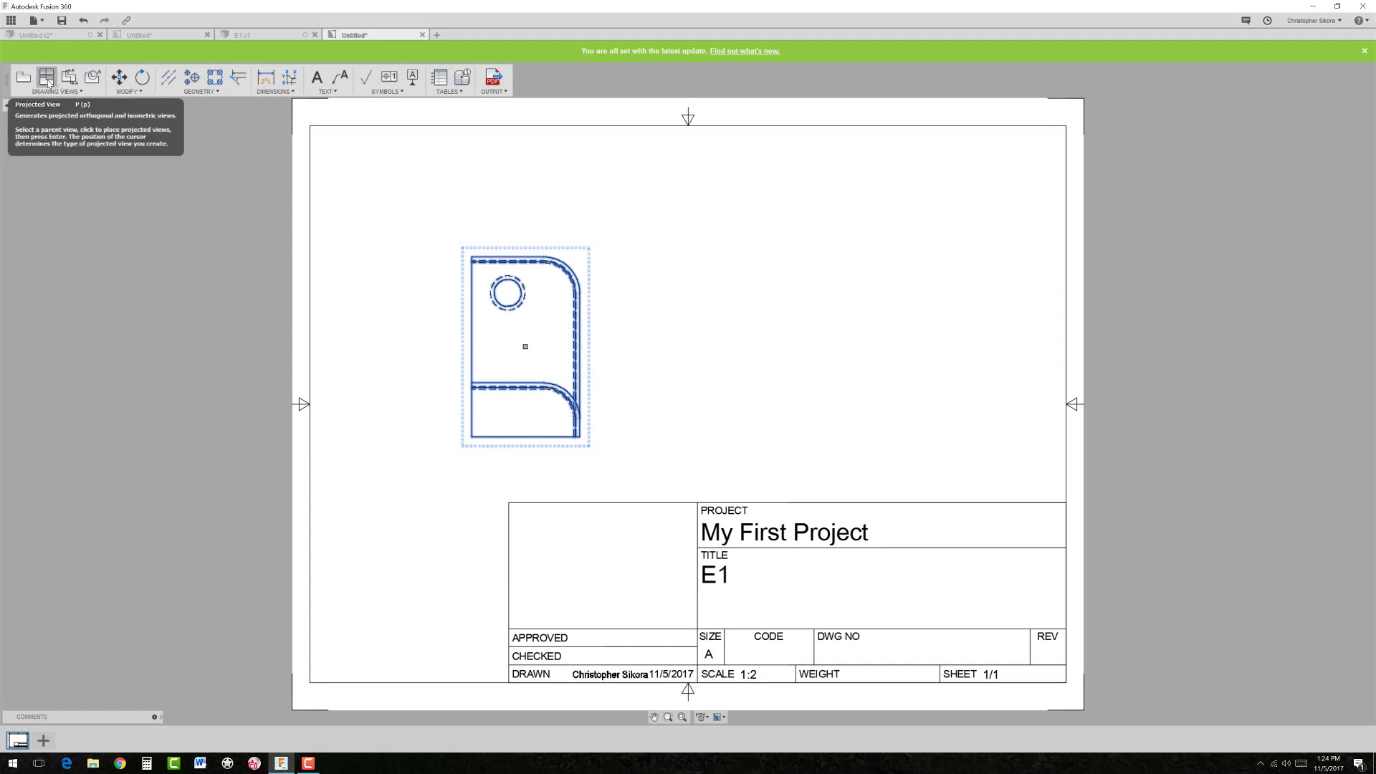
# - Project a view below the base view and an isometric view at upper right, then nudge the isometric down-right
pyautogui.click(48, 82)
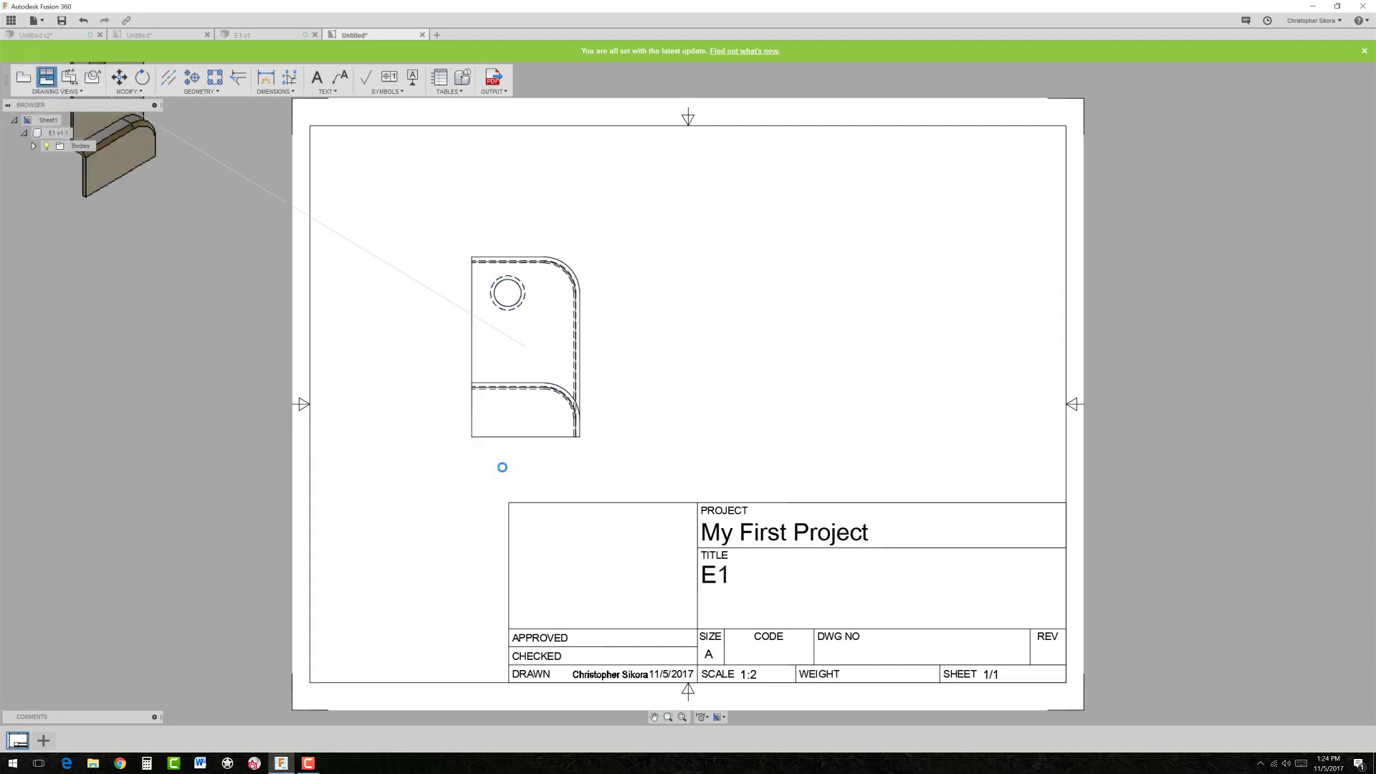
pyautogui.click(617, 477)
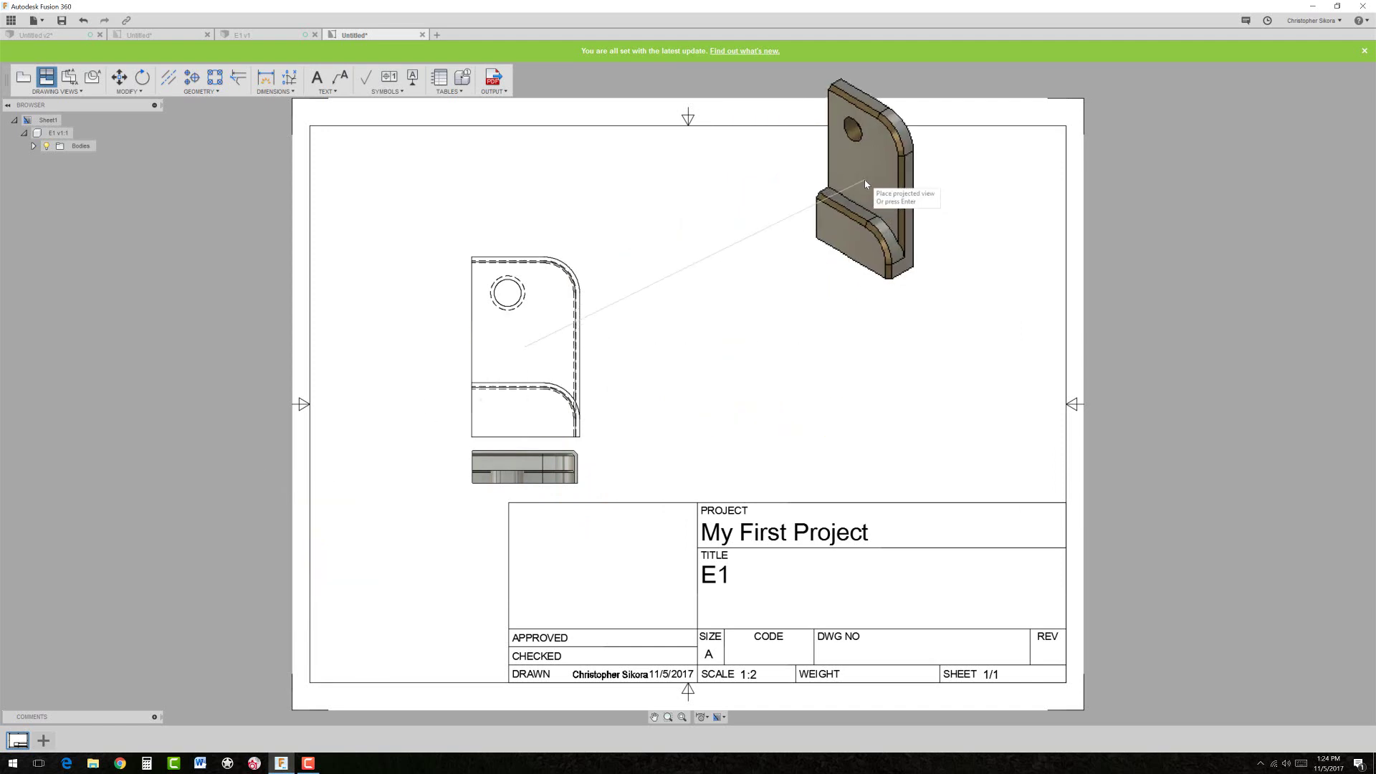
pyautogui.click(824, 241)
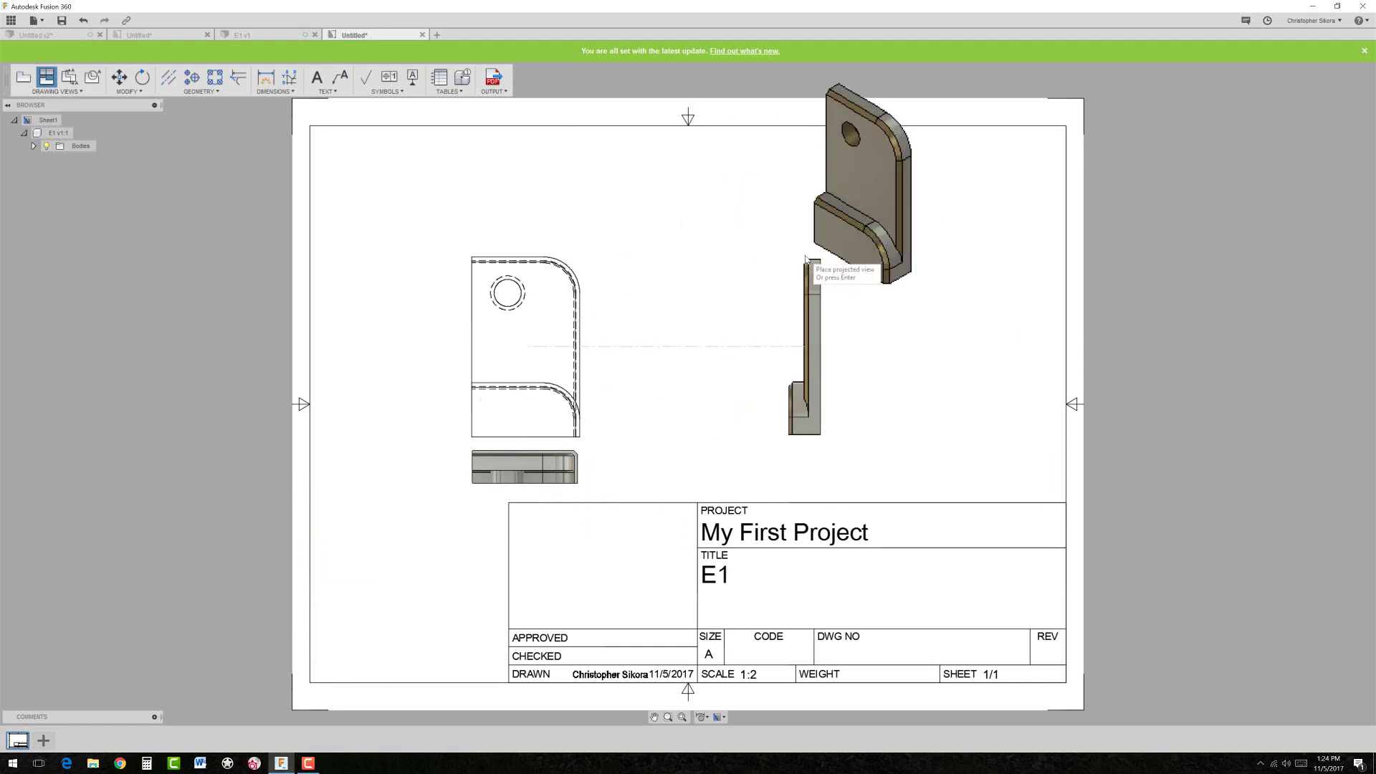
pyautogui.rightClick(714, 313)
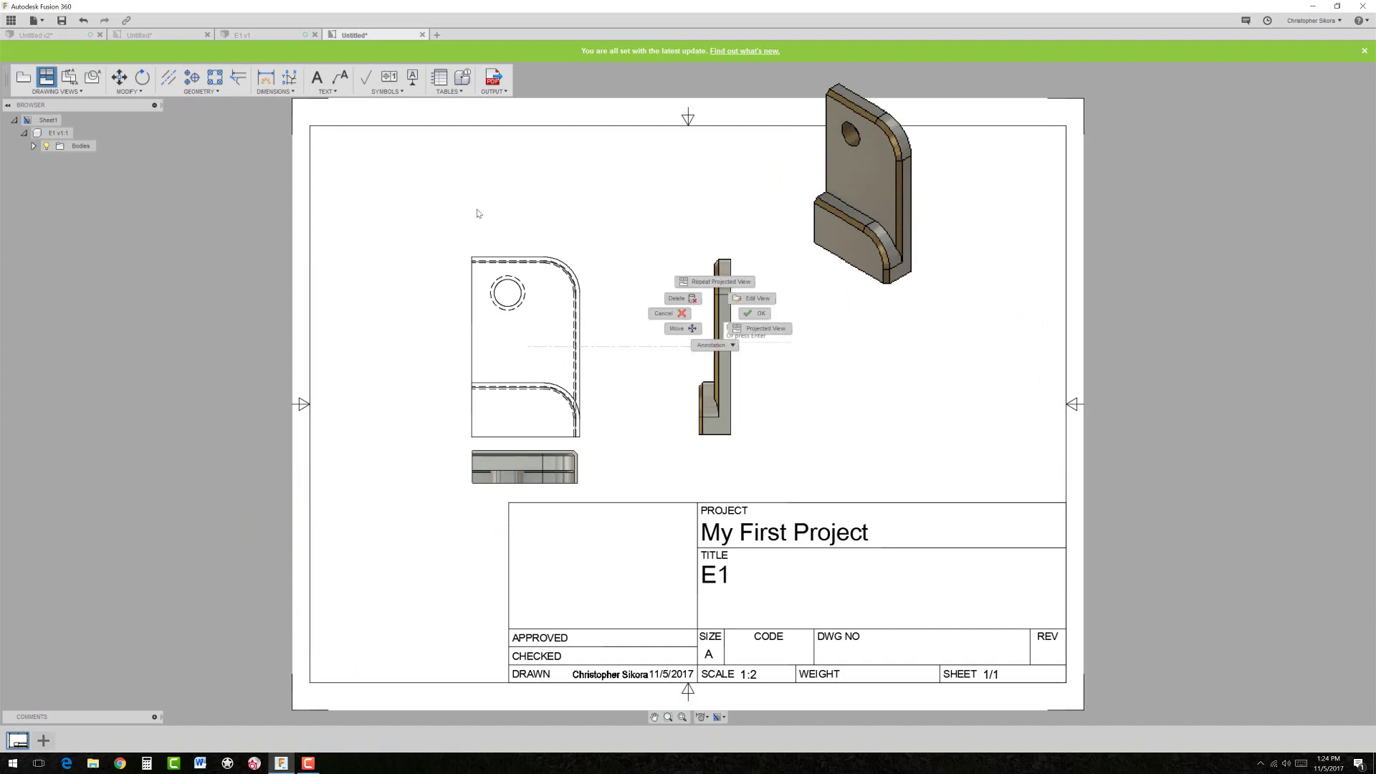
pyautogui.click(745, 315)
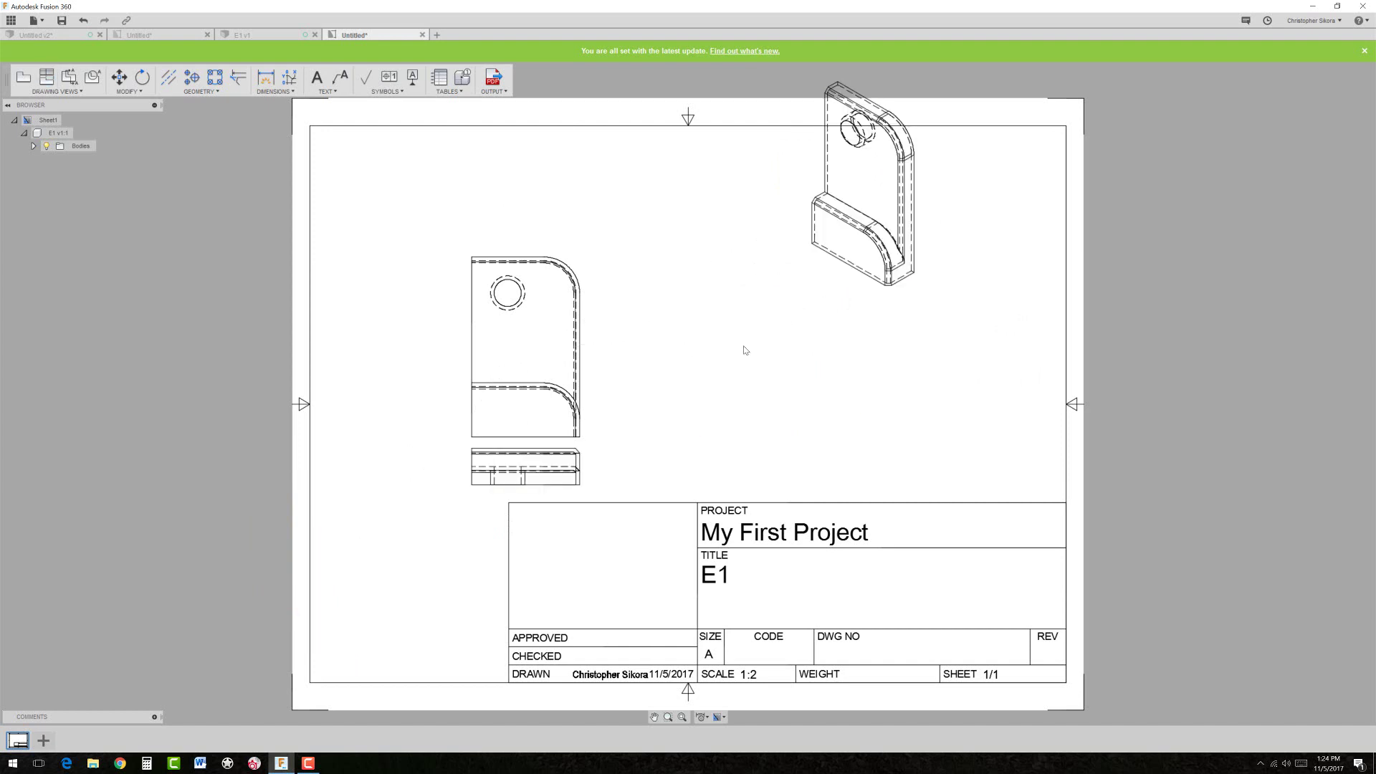
pyautogui.click(878, 232)
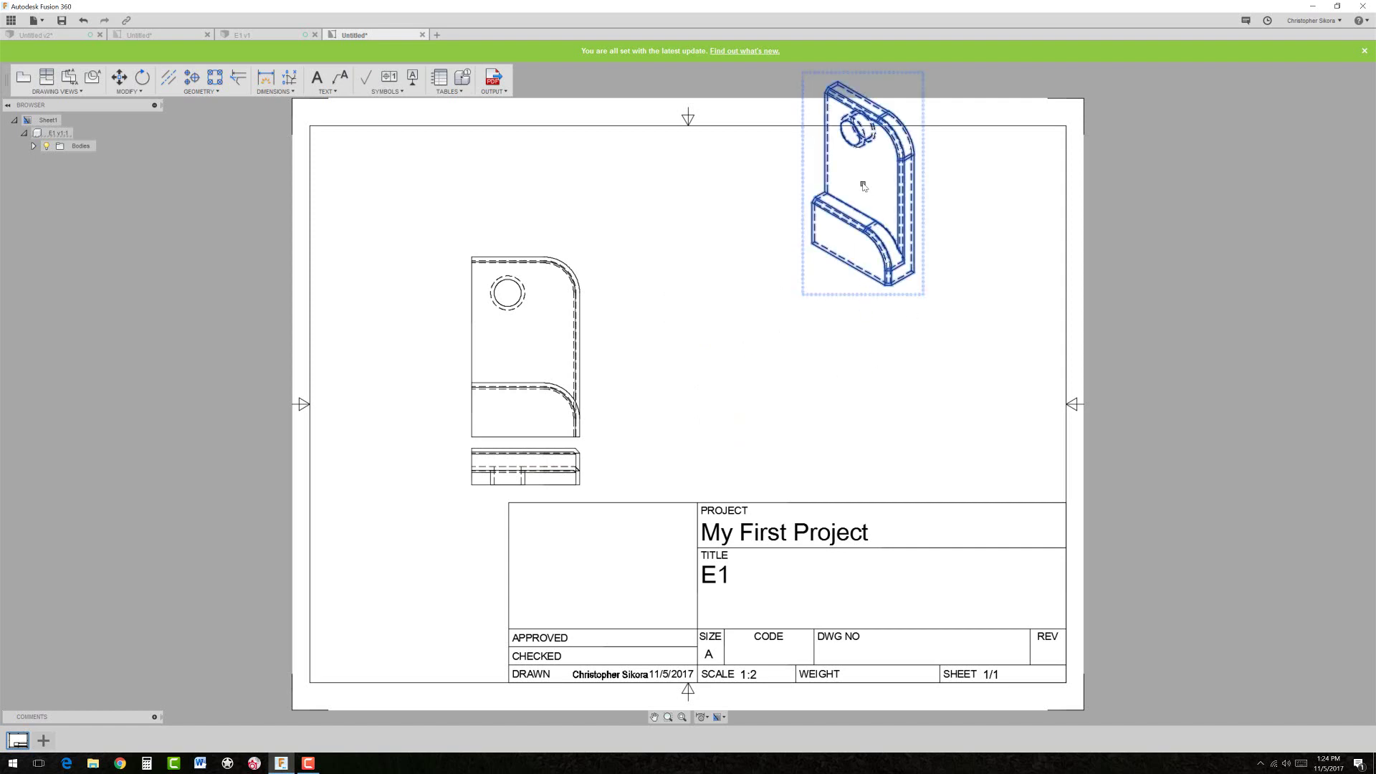
pyautogui.click(973, 255)
pyautogui.click(819, 357)
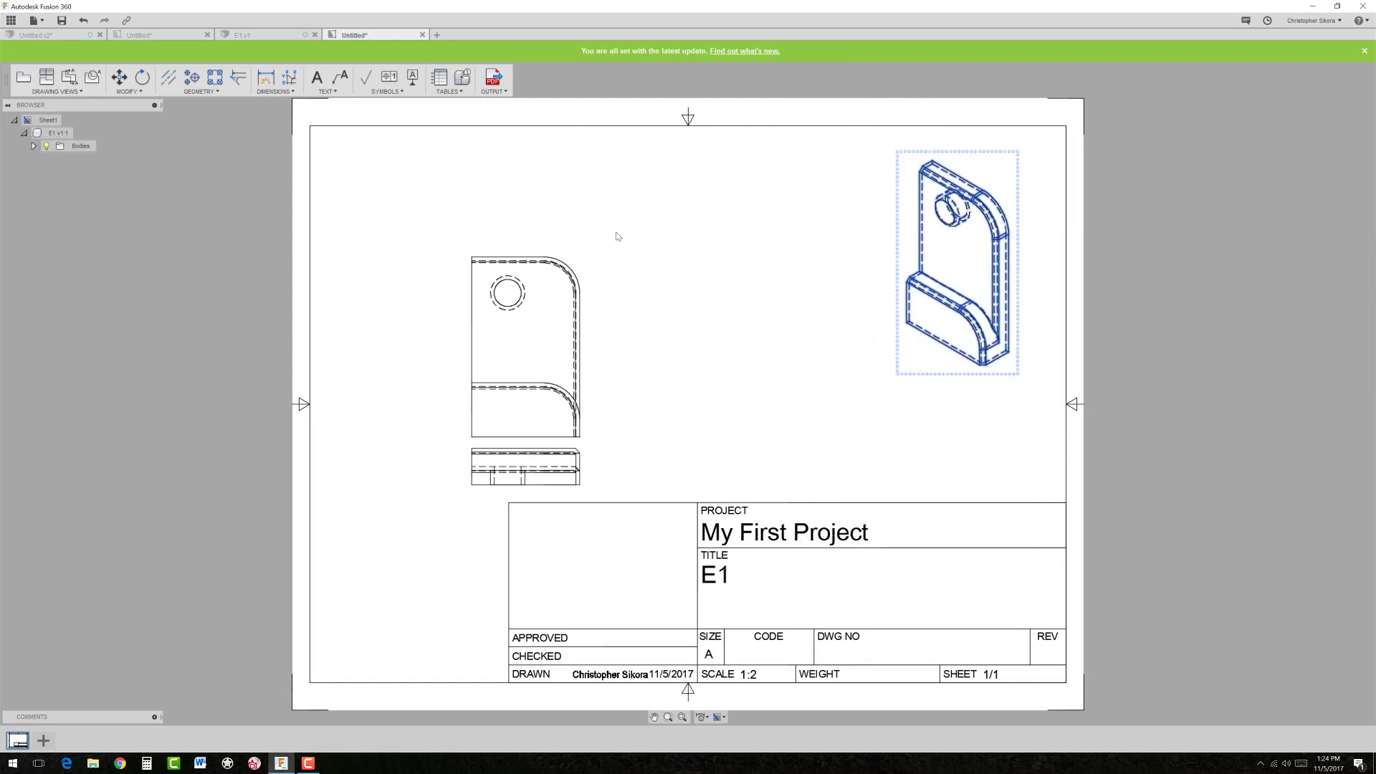
# - Switch the isometric view's display style to Shaded in its Drawing View settings
pyautogui.doubleClick(924, 351)
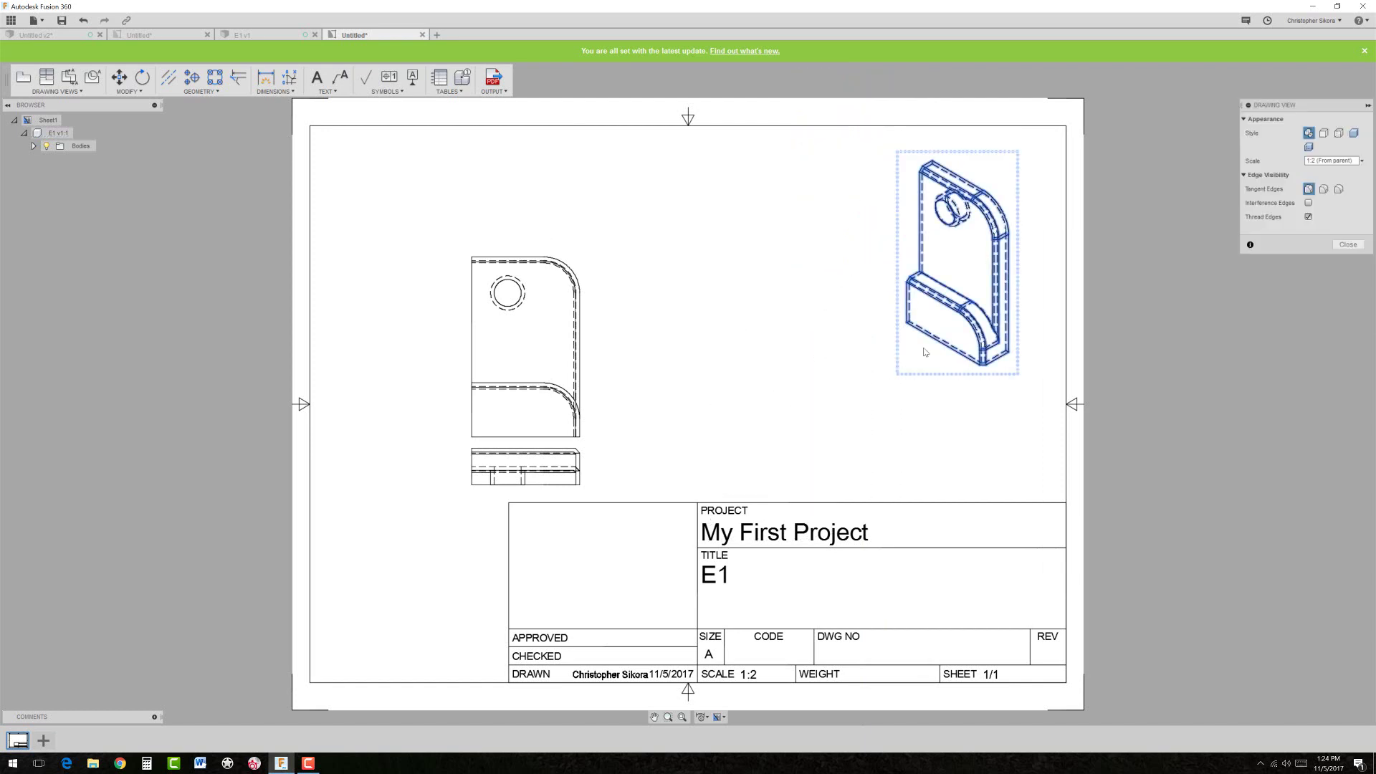
pyautogui.click(1309, 147)
pyautogui.click(1346, 244)
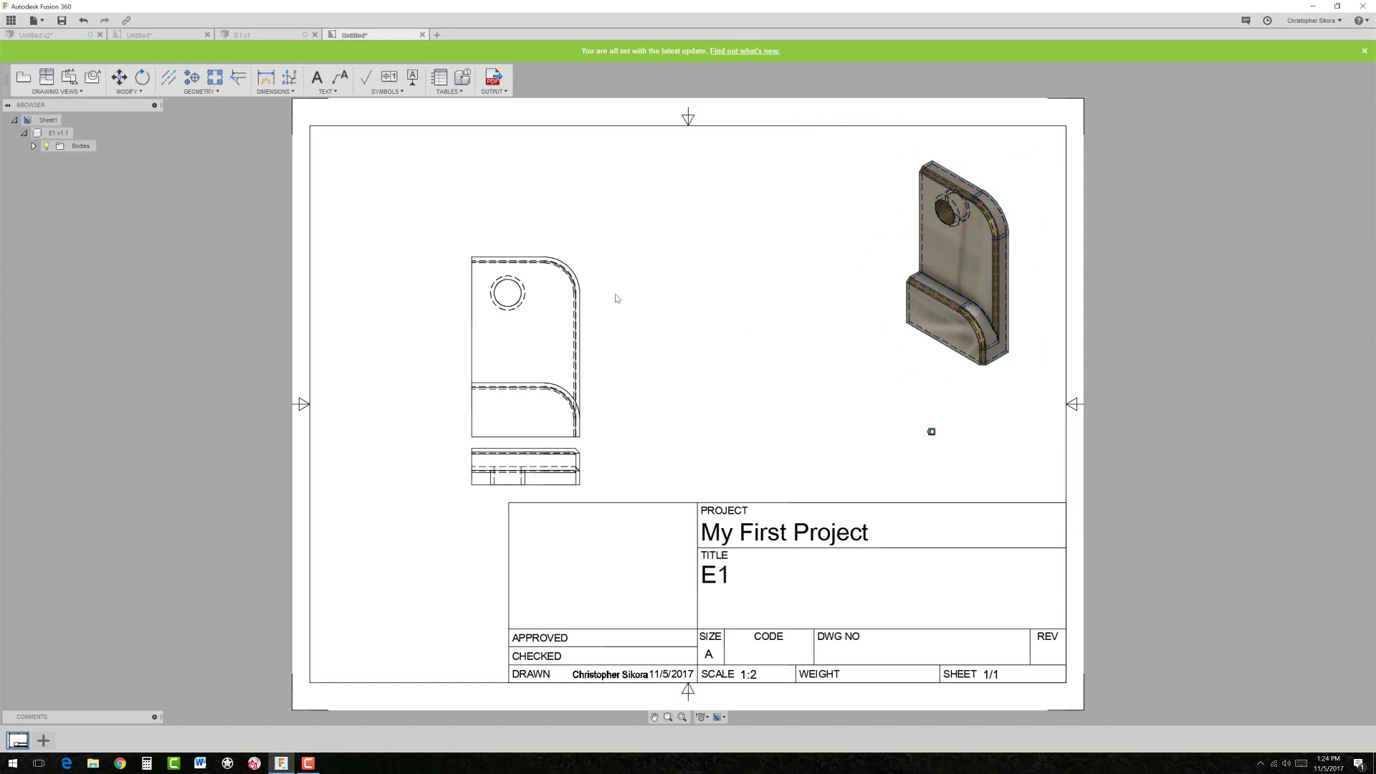
pyautogui.click(977, 272)
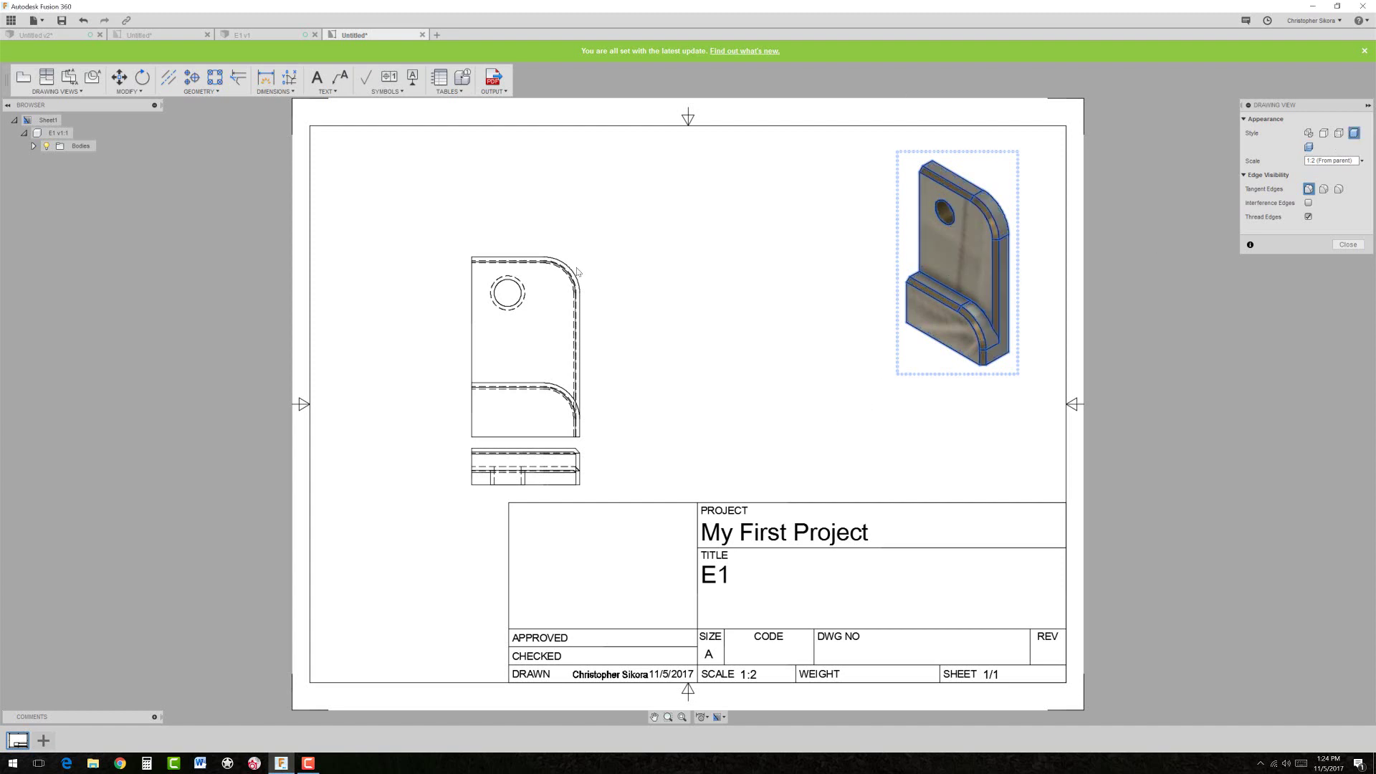
pyautogui.click(1348, 244)
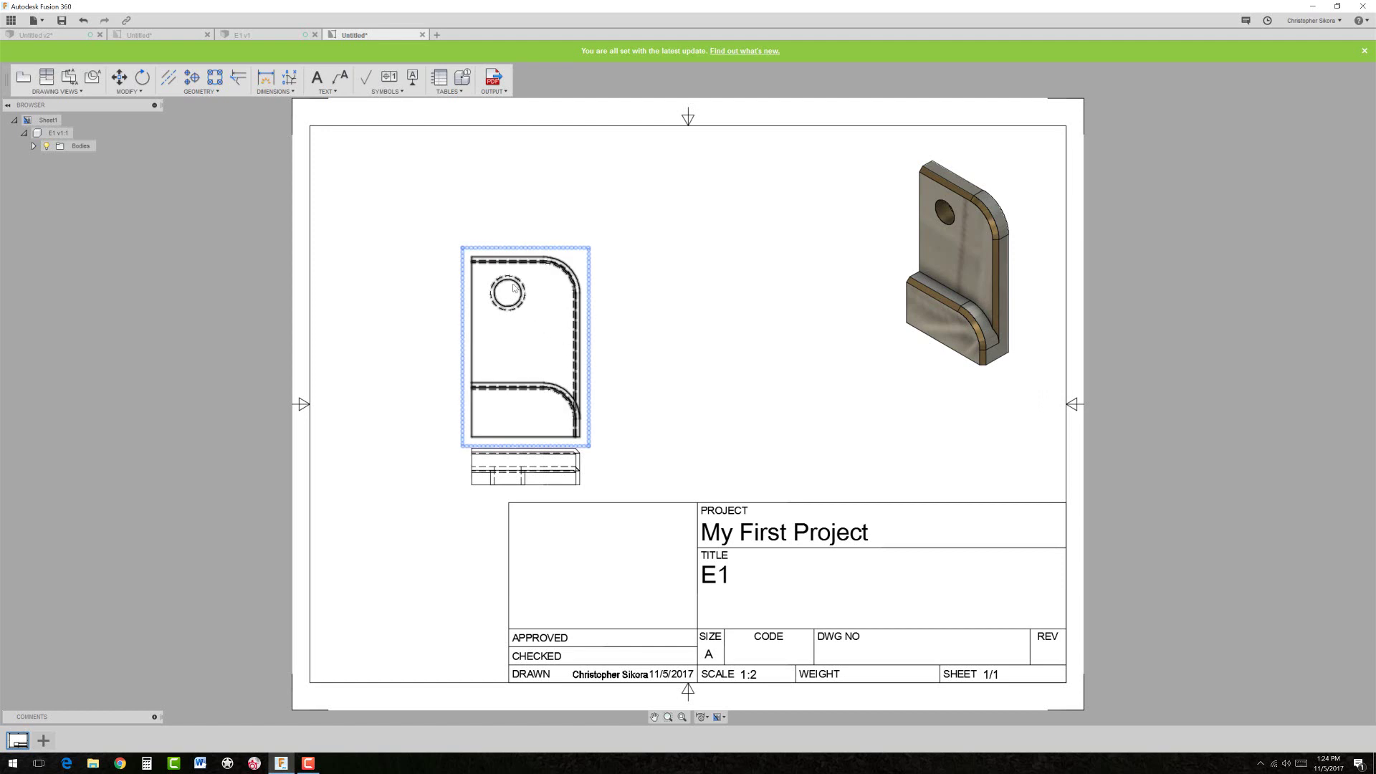
# - Draw section line A-A vertically up through the base view's hole and place the section to its right
pyautogui.click(75, 91)
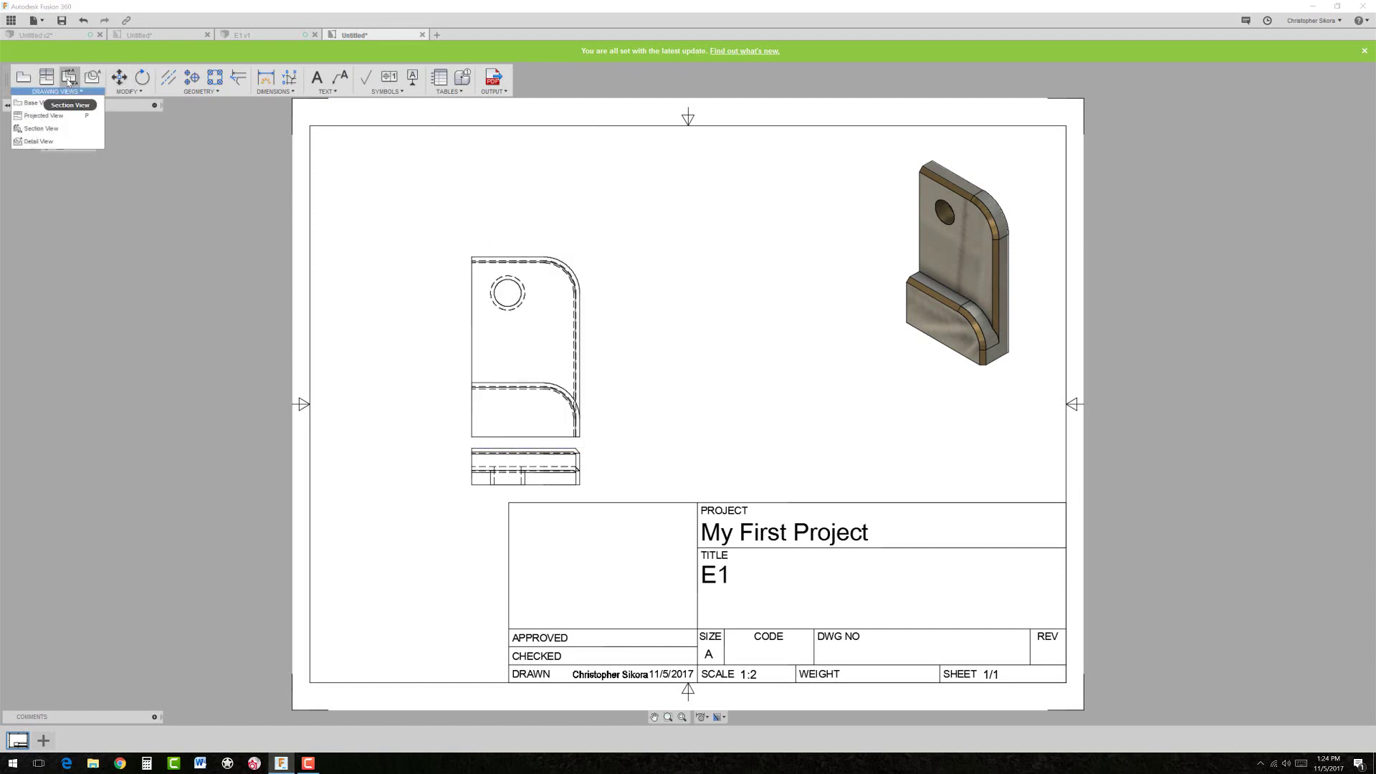
pyautogui.click(44, 115)
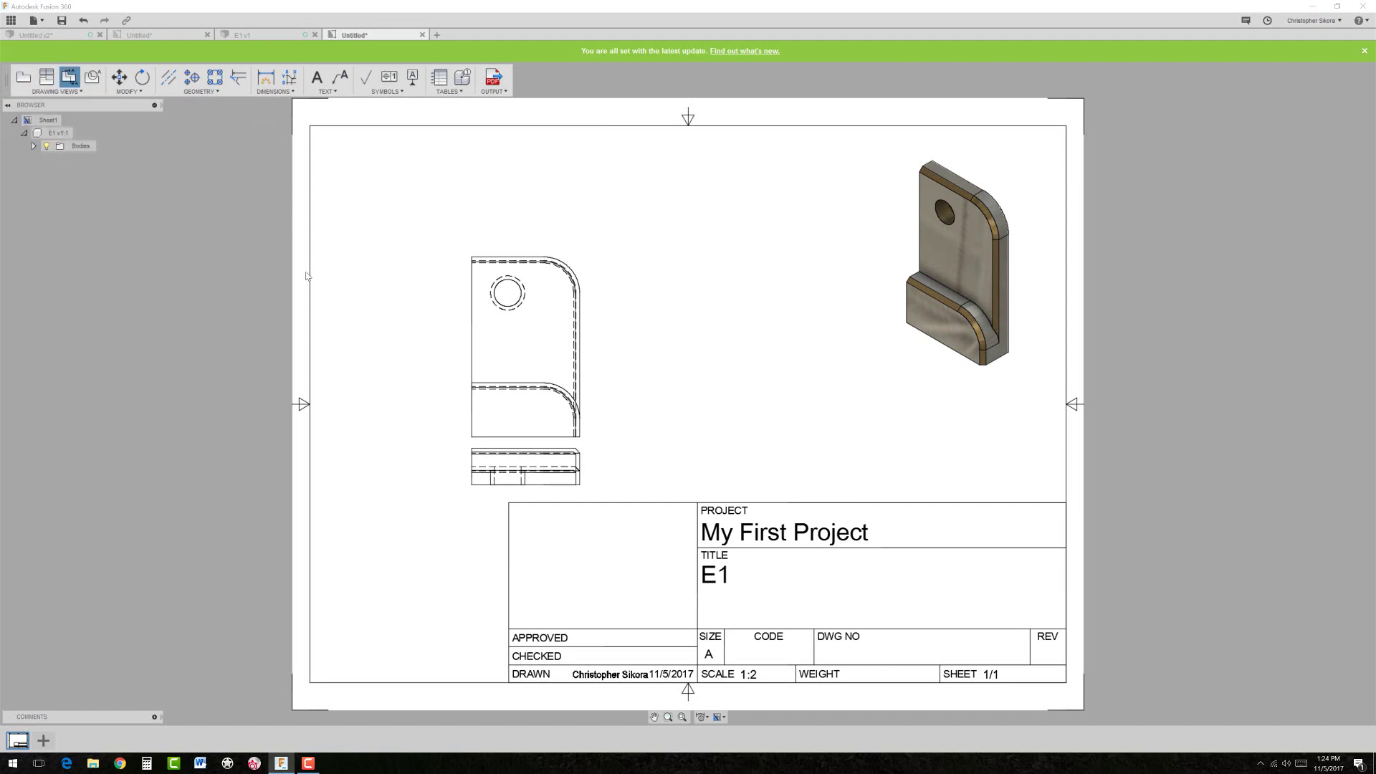
pyautogui.click(507, 308)
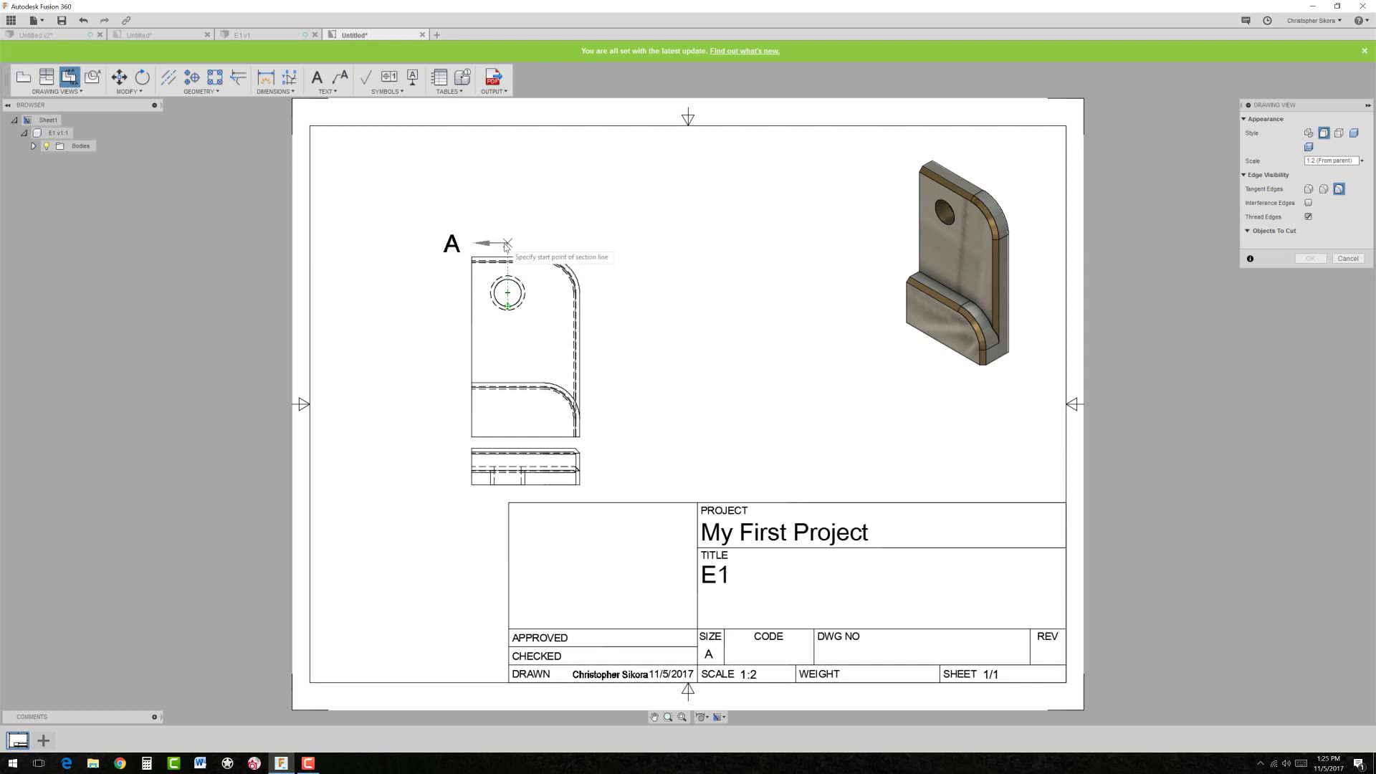
pyautogui.click(507, 442)
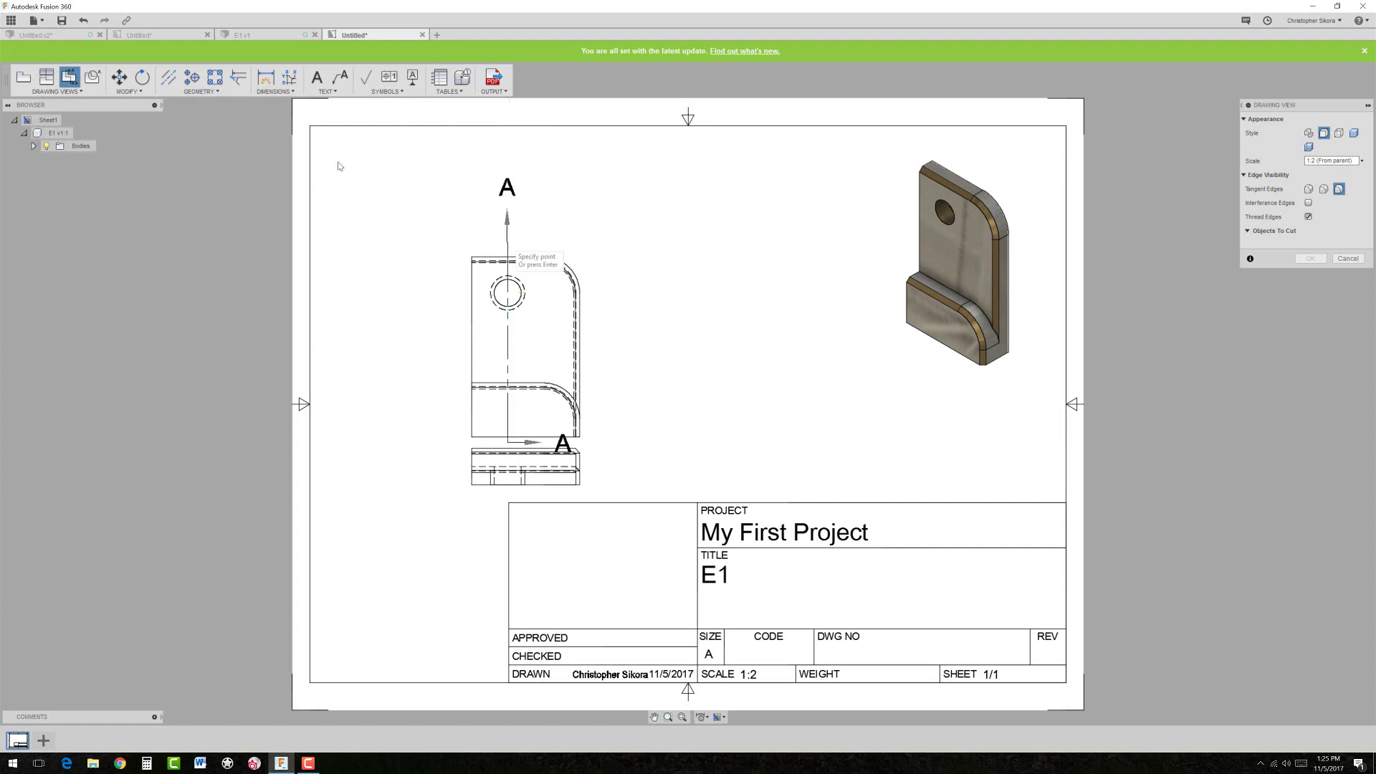
pyautogui.click(508, 243)
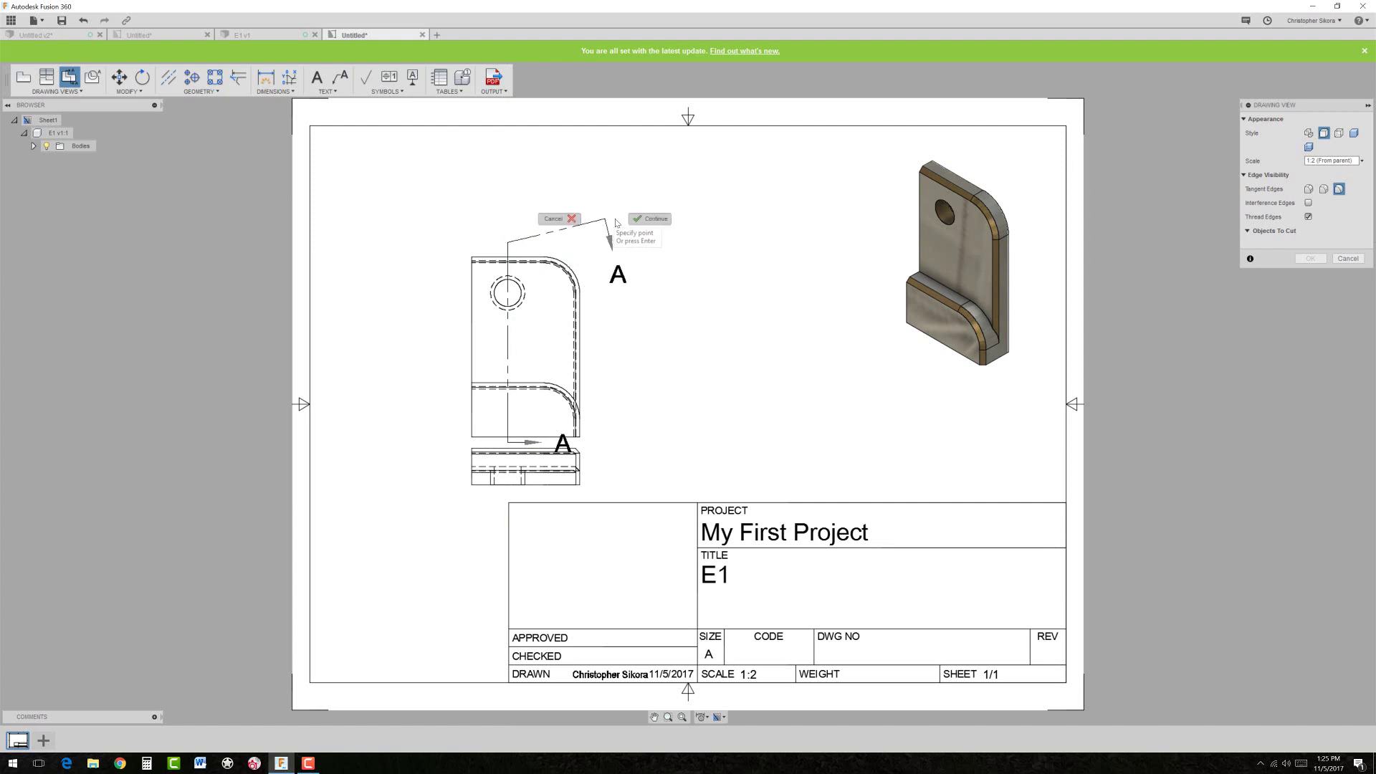
pyautogui.click(648, 220)
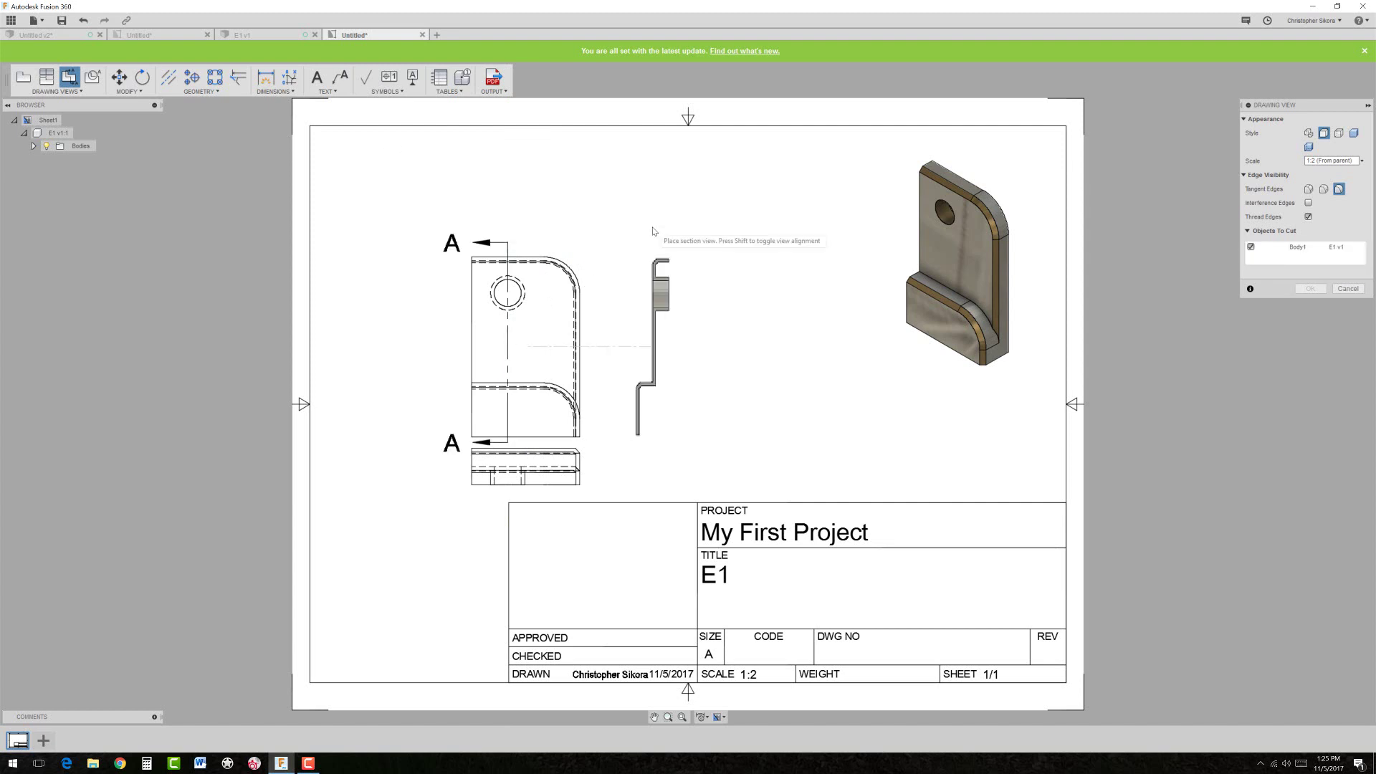
pyautogui.click(667, 370)
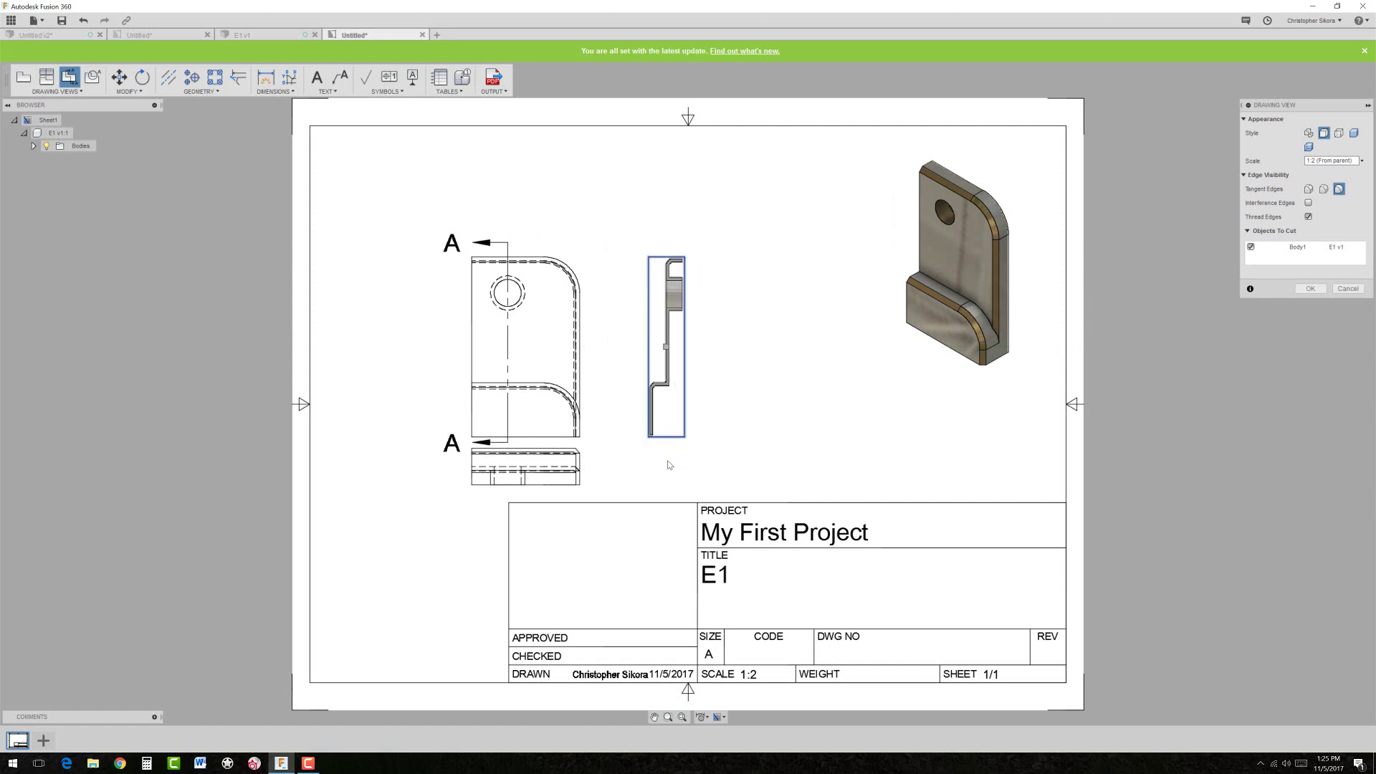
pyautogui.click(1310, 288)
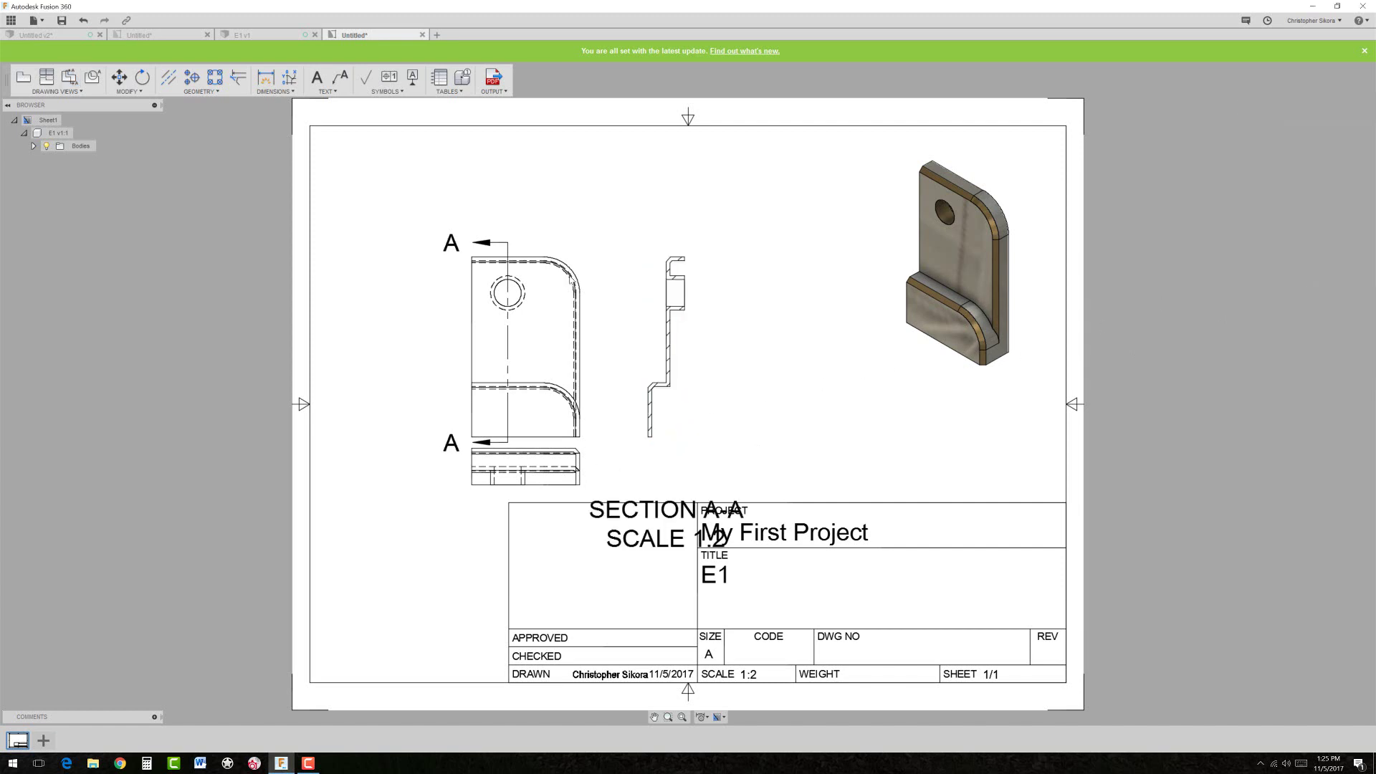
# - Move the base view higher and slightly left on the sheet
pyautogui.click(530, 355)
pyautogui.click(526, 348)
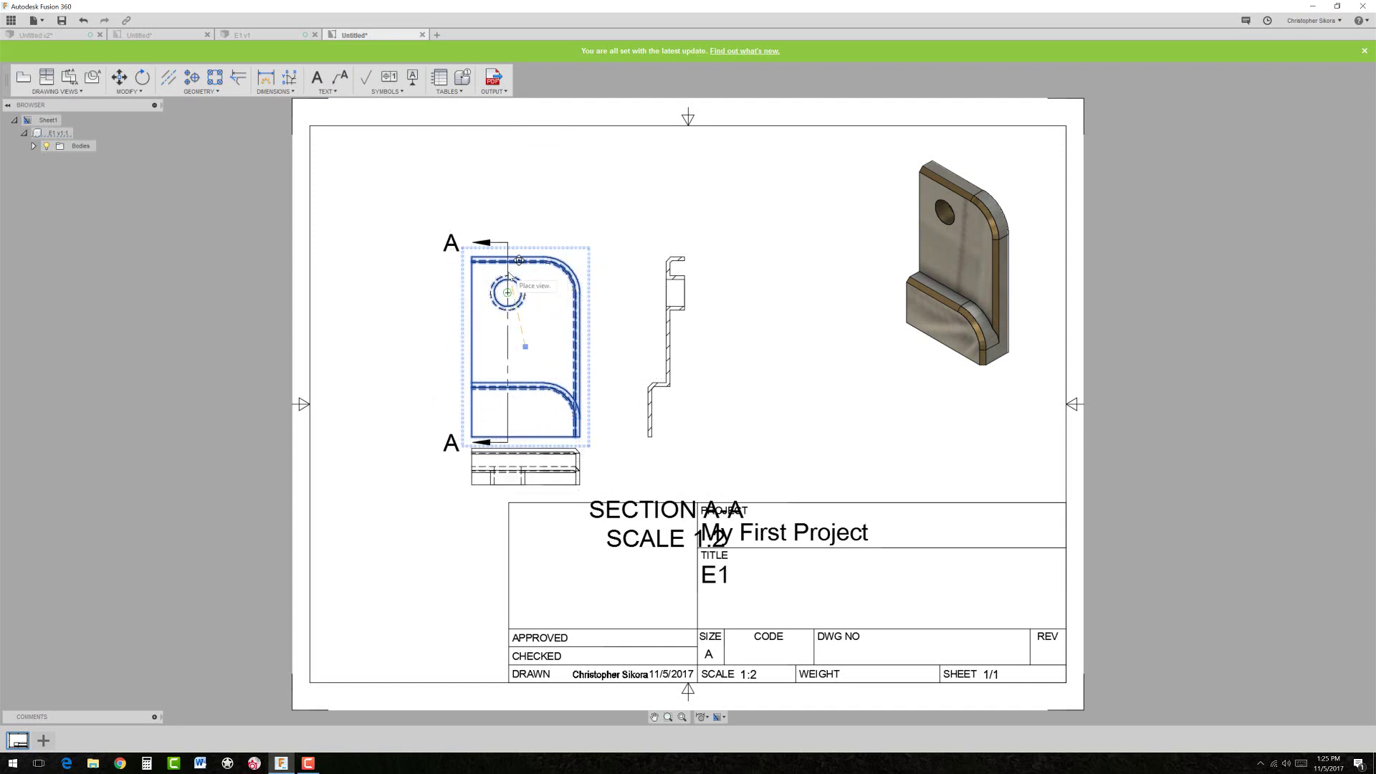
pyautogui.click(507, 292)
# - Drag the SECTION A-A label up under its view and extend the section line's lower end
pyautogui.click(666, 457)
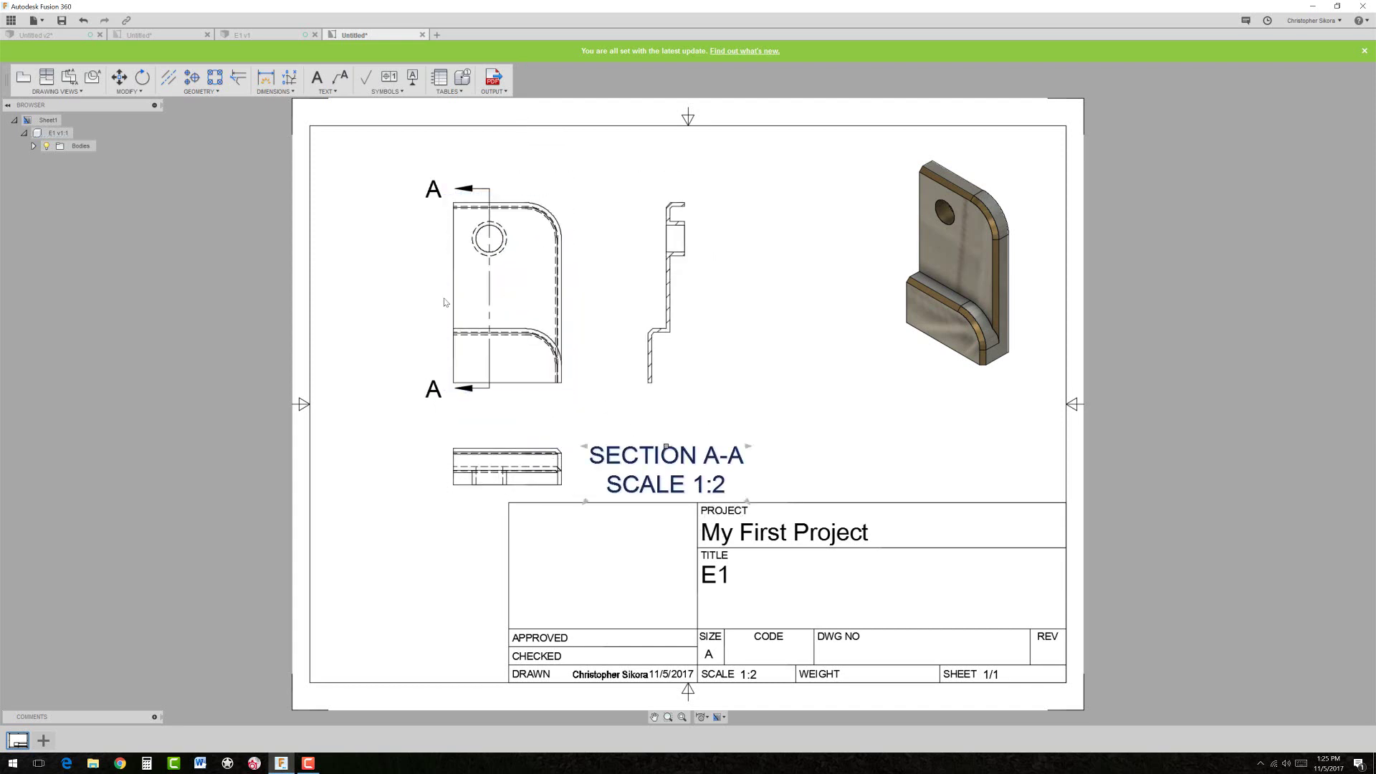
pyautogui.moveTo(666, 447); pyautogui.dragTo(667, 406)
pyautogui.click(843, 467)
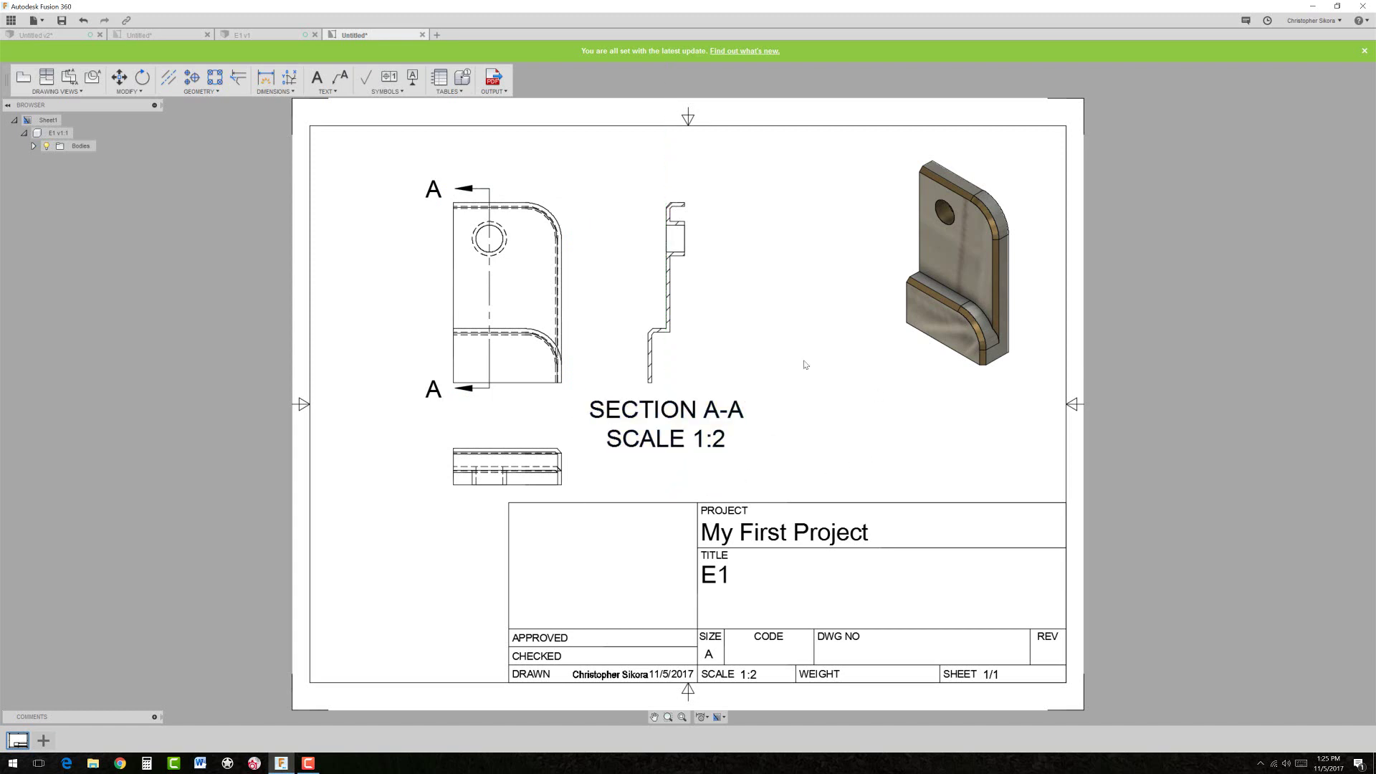
pyautogui.click(489, 369)
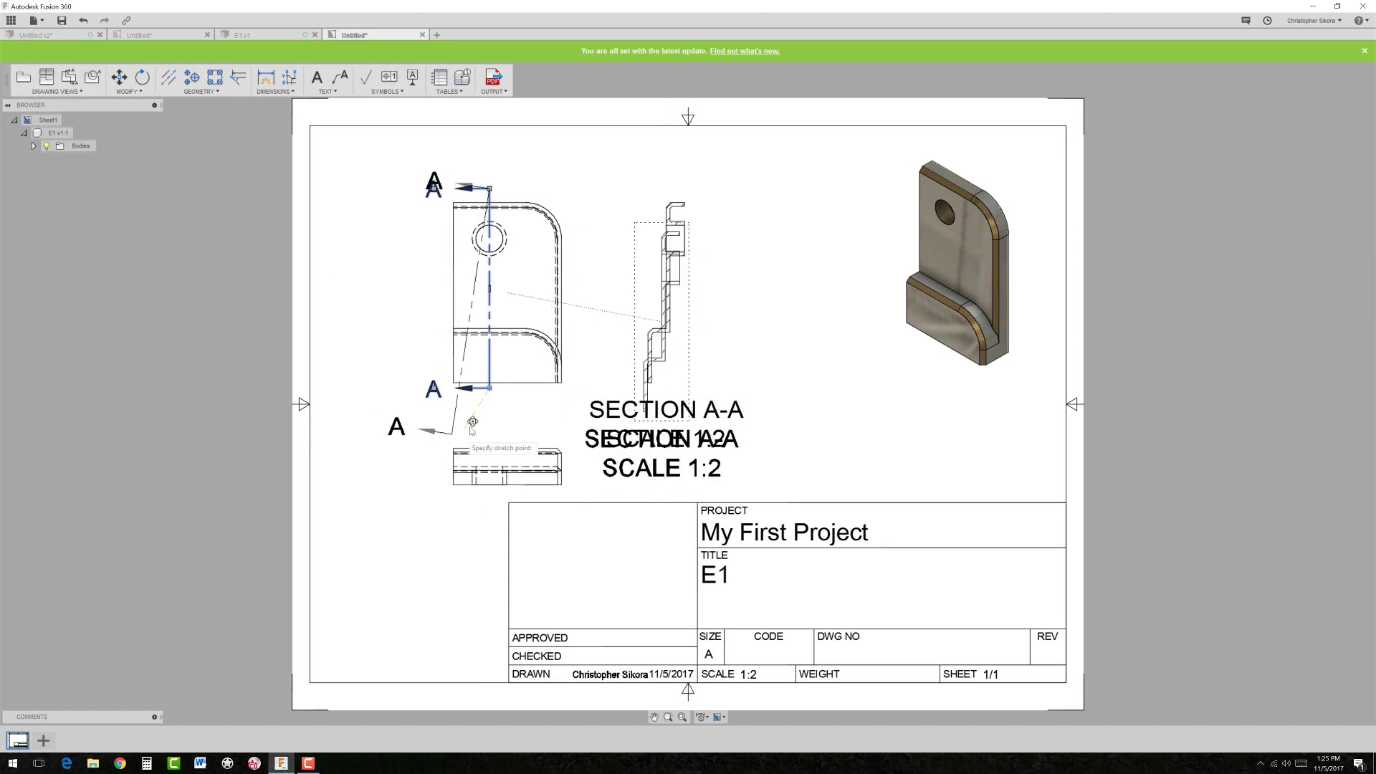
pyautogui.click(487, 403)
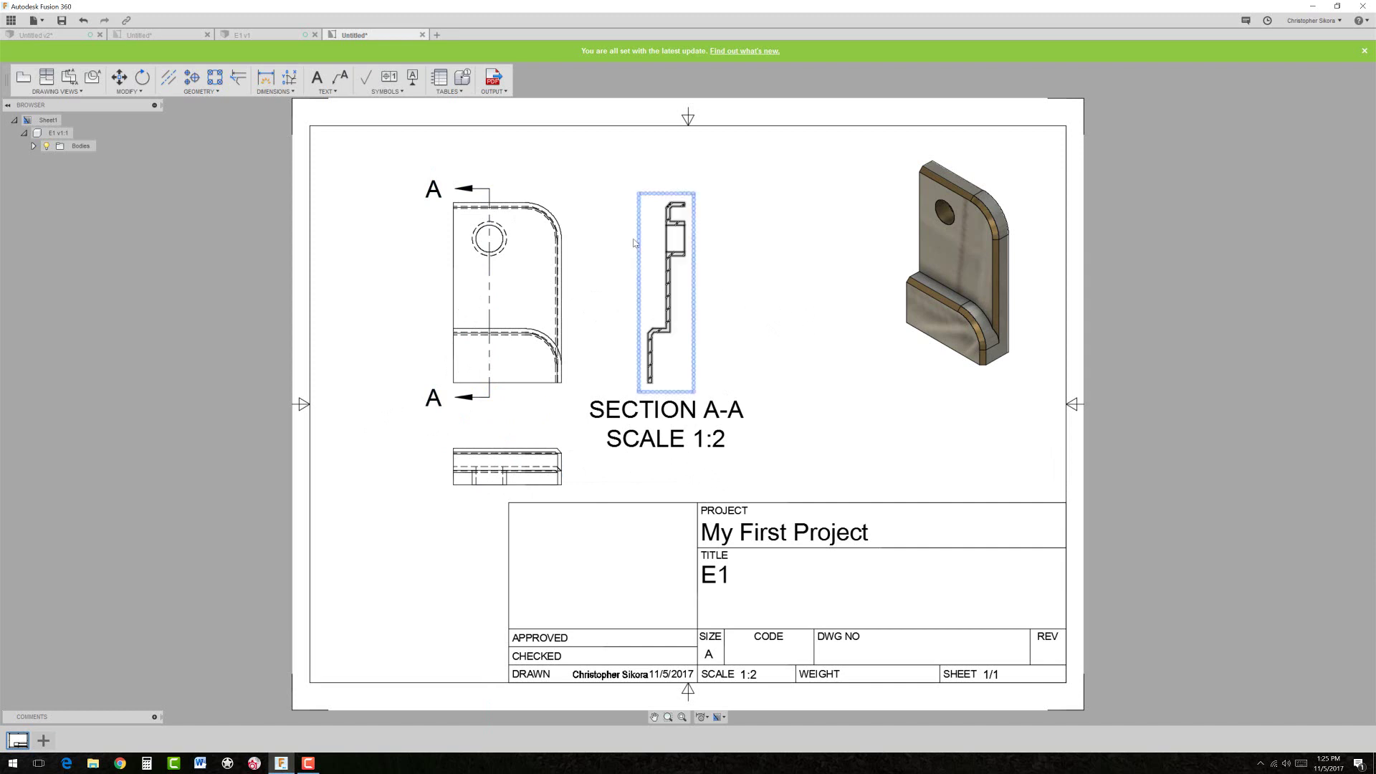
# - Keep the ANSI31 hatch pattern and set the section's hatch scale factor to 0.5
pyautogui.scroll(2, 670, 272)
pyautogui.scroll(3, 670, 272)
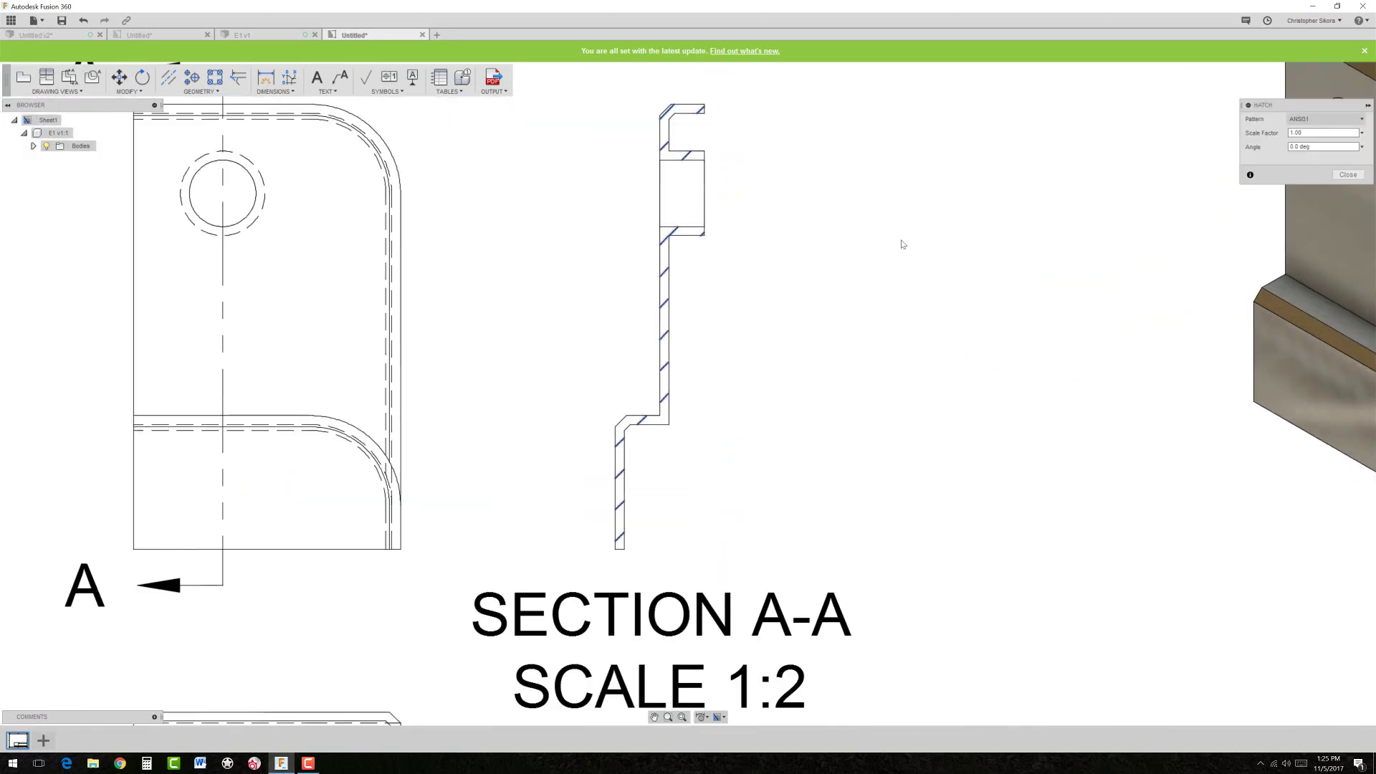
pyautogui.click(1311, 119)
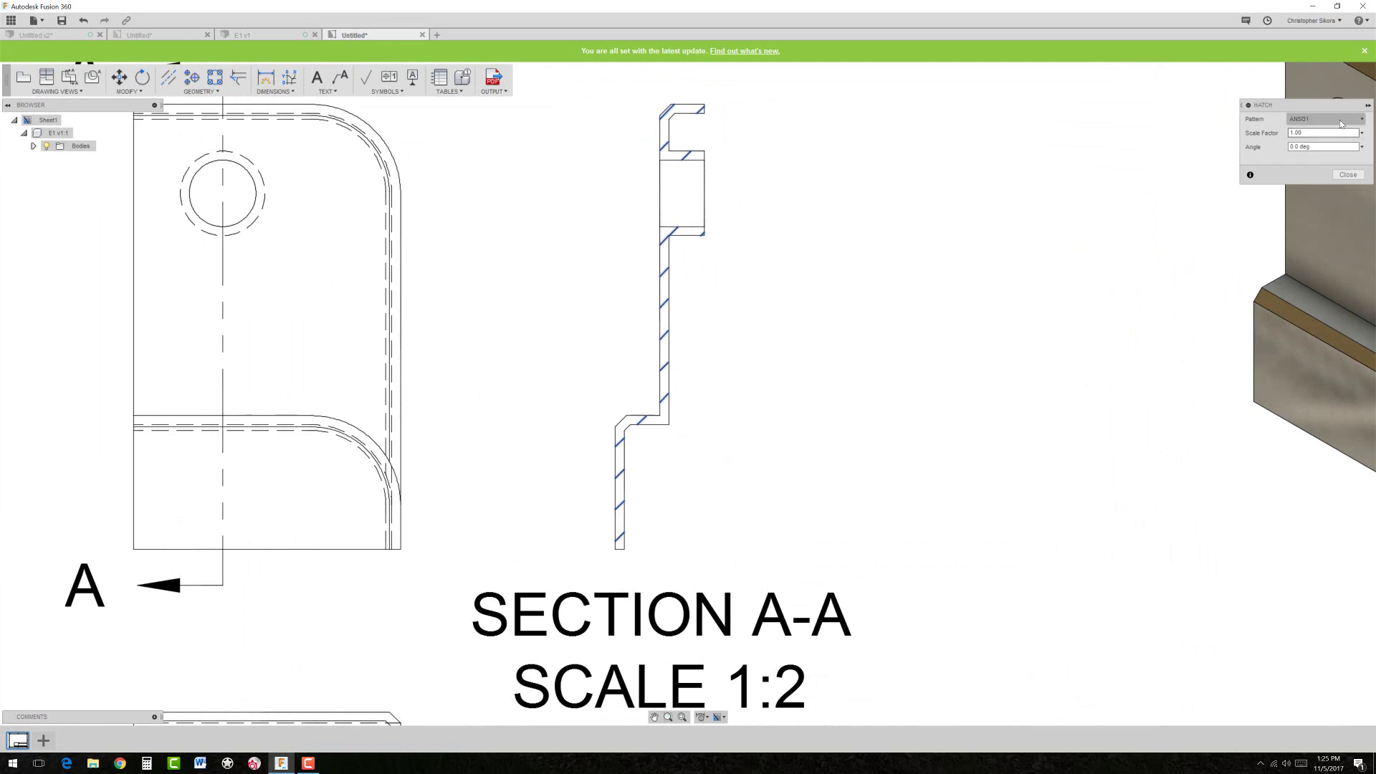
pyautogui.click(900, 81)
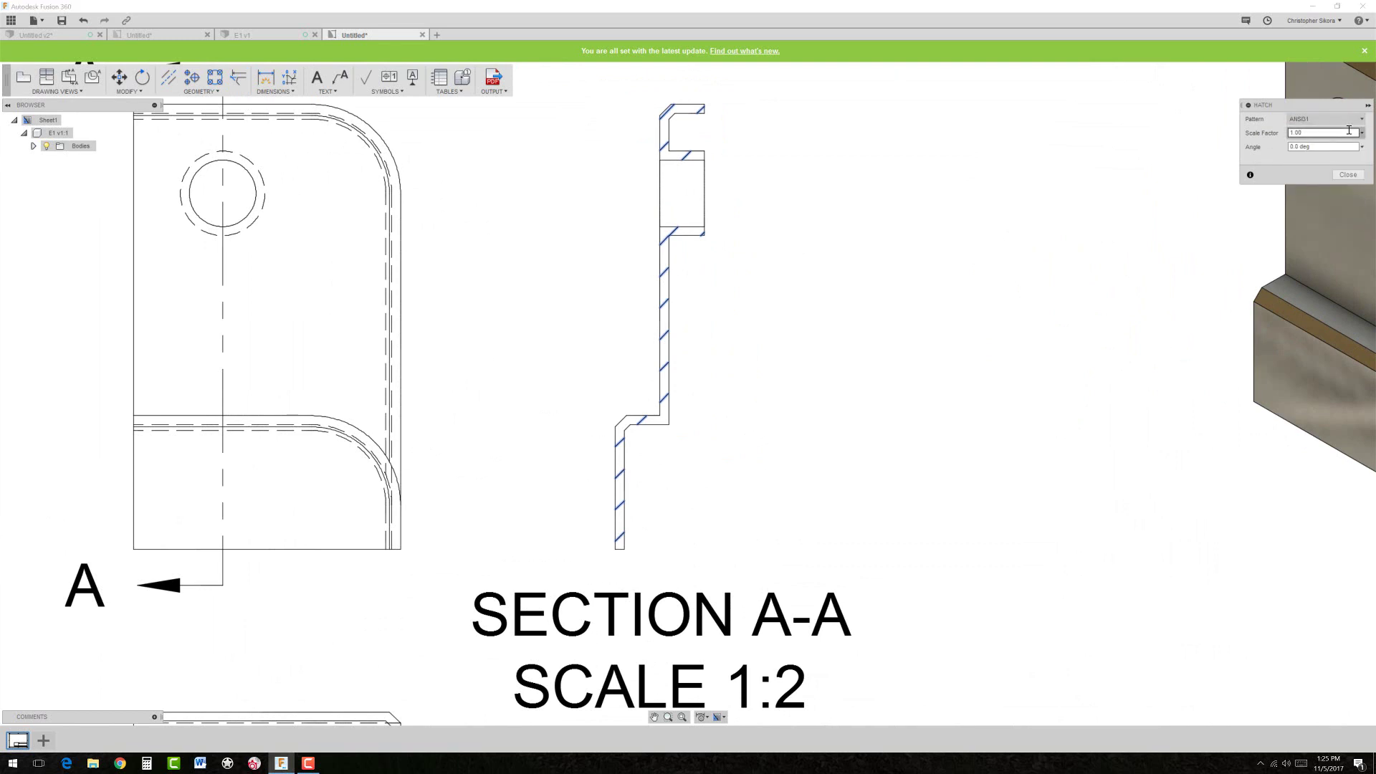
pyautogui.moveTo(1357, 133); pyautogui.dragTo(1284, 133)
pyautogui.write('.5')
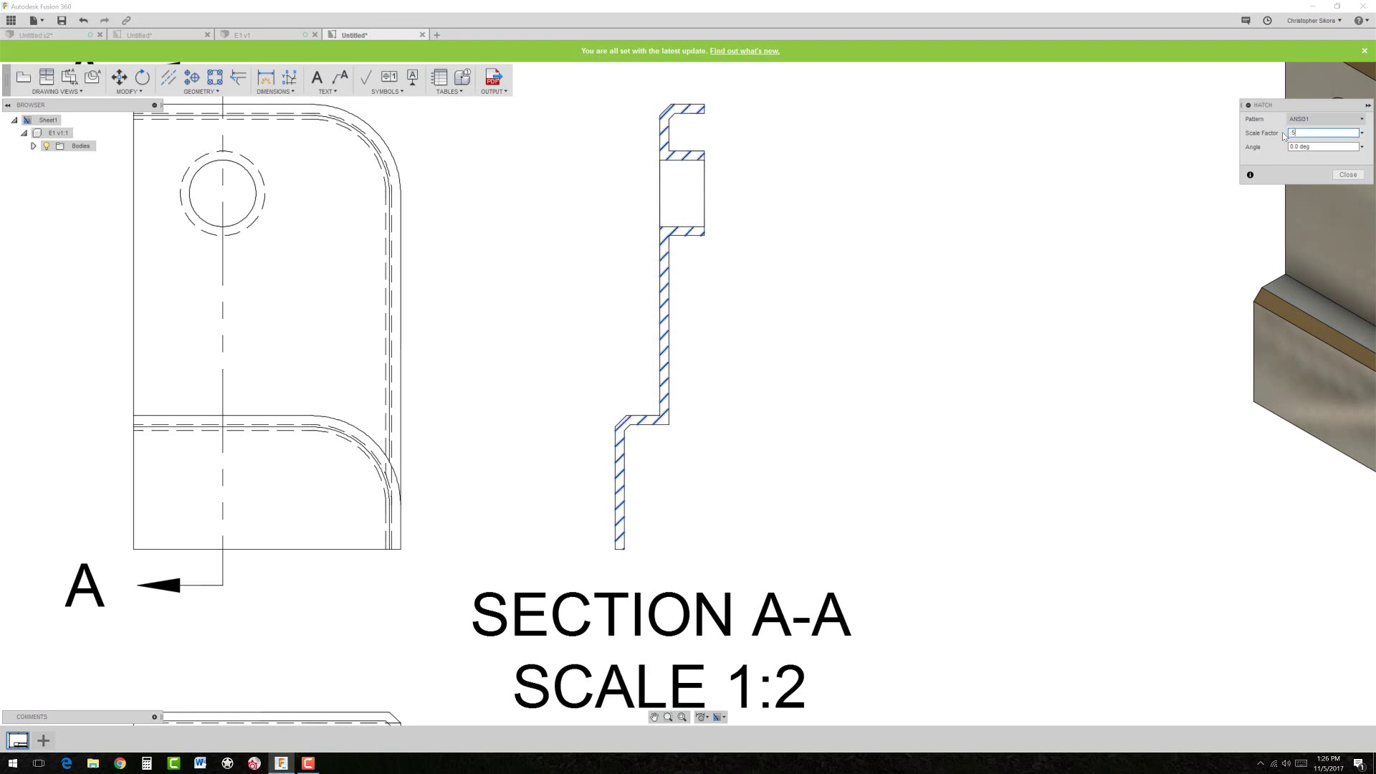
pyautogui.press('Return')
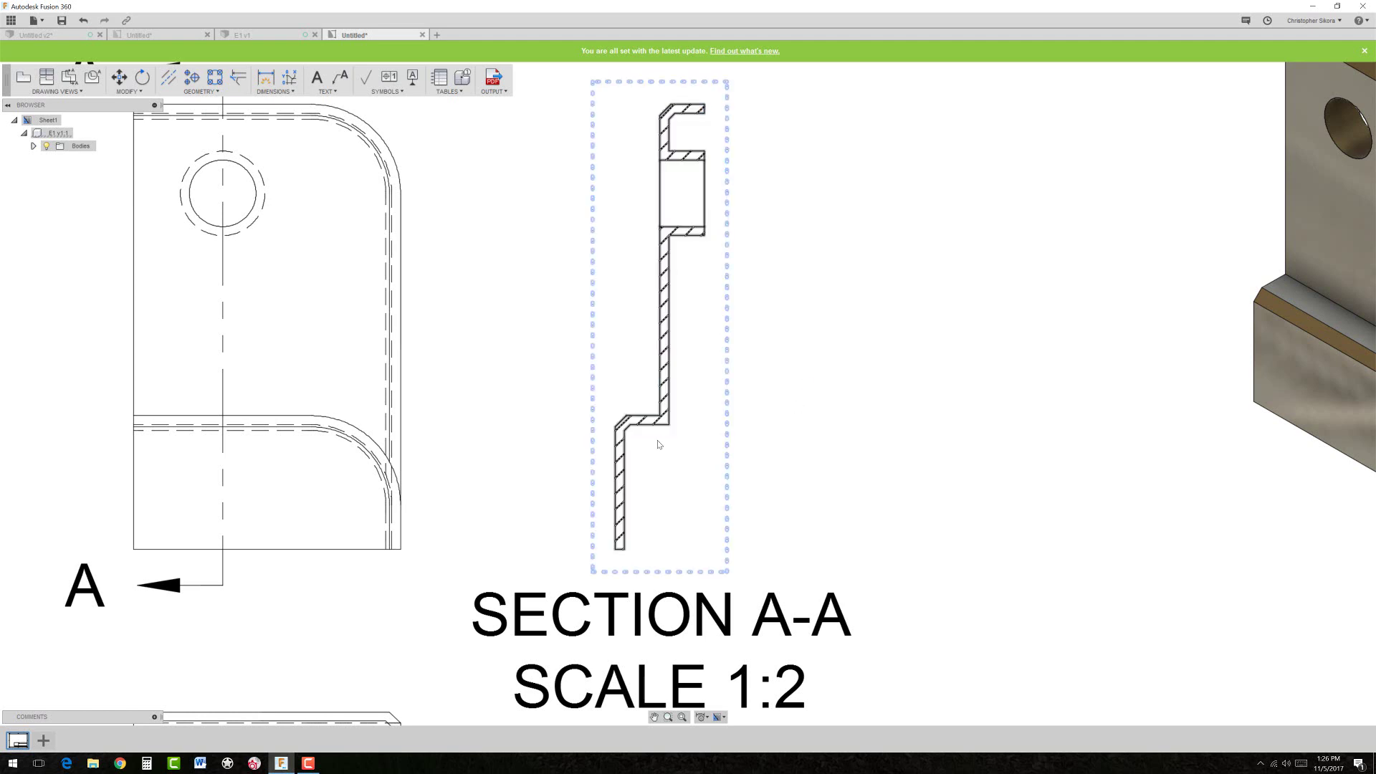
pyautogui.scroll(-2, 548, 435)
pyautogui.scroll(-1, 546, 435)
pyautogui.scroll(-2, 545, 435)
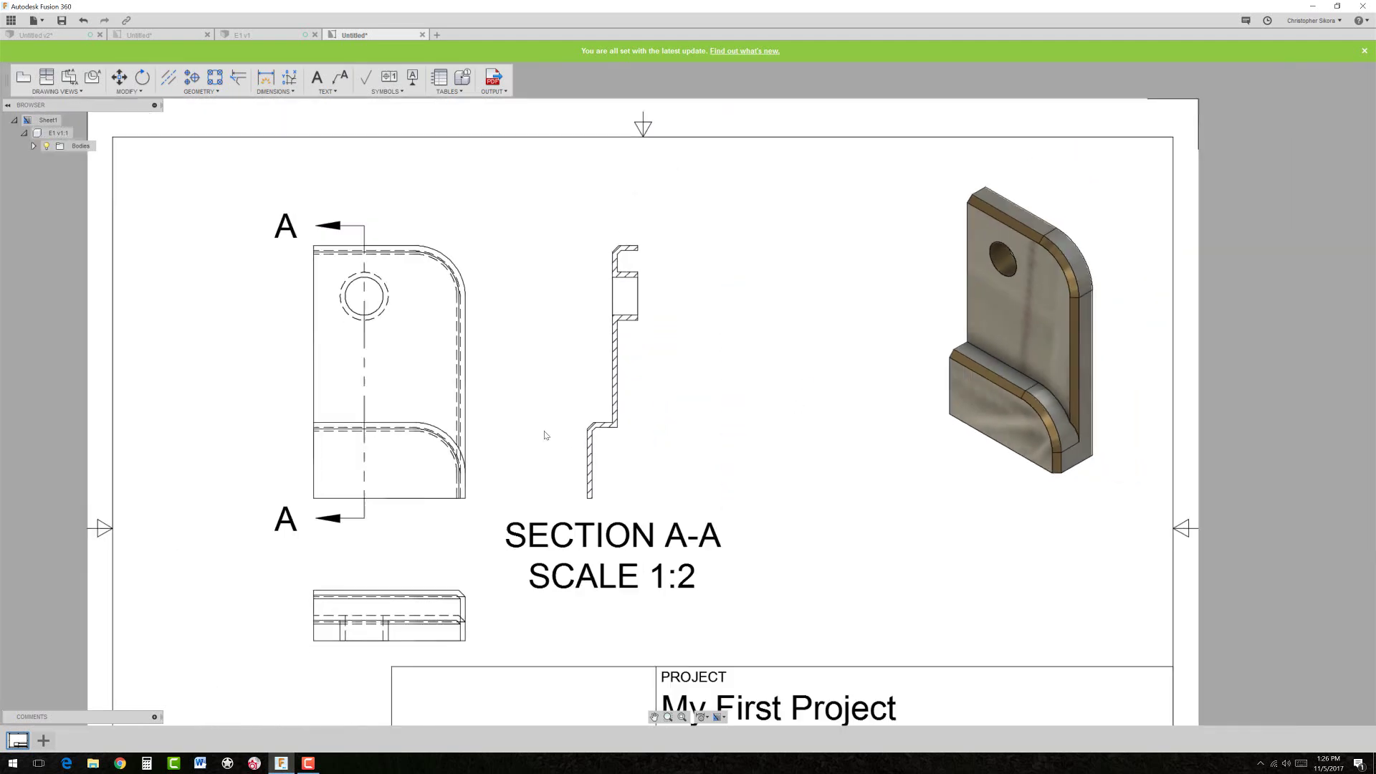
# - Start a detail view on section A-A, then cancel the attempt with Esc
pyautogui.click(92, 76)
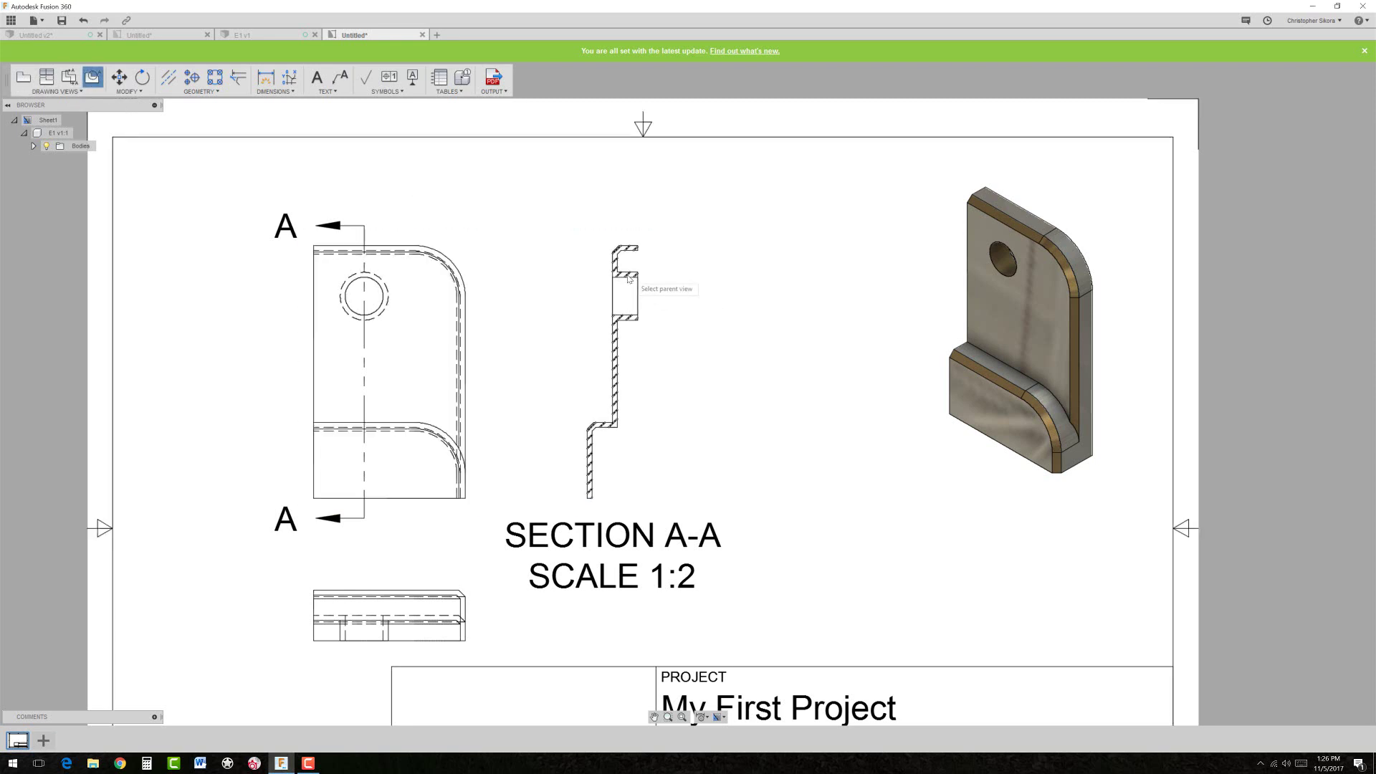
pyautogui.click(625, 268)
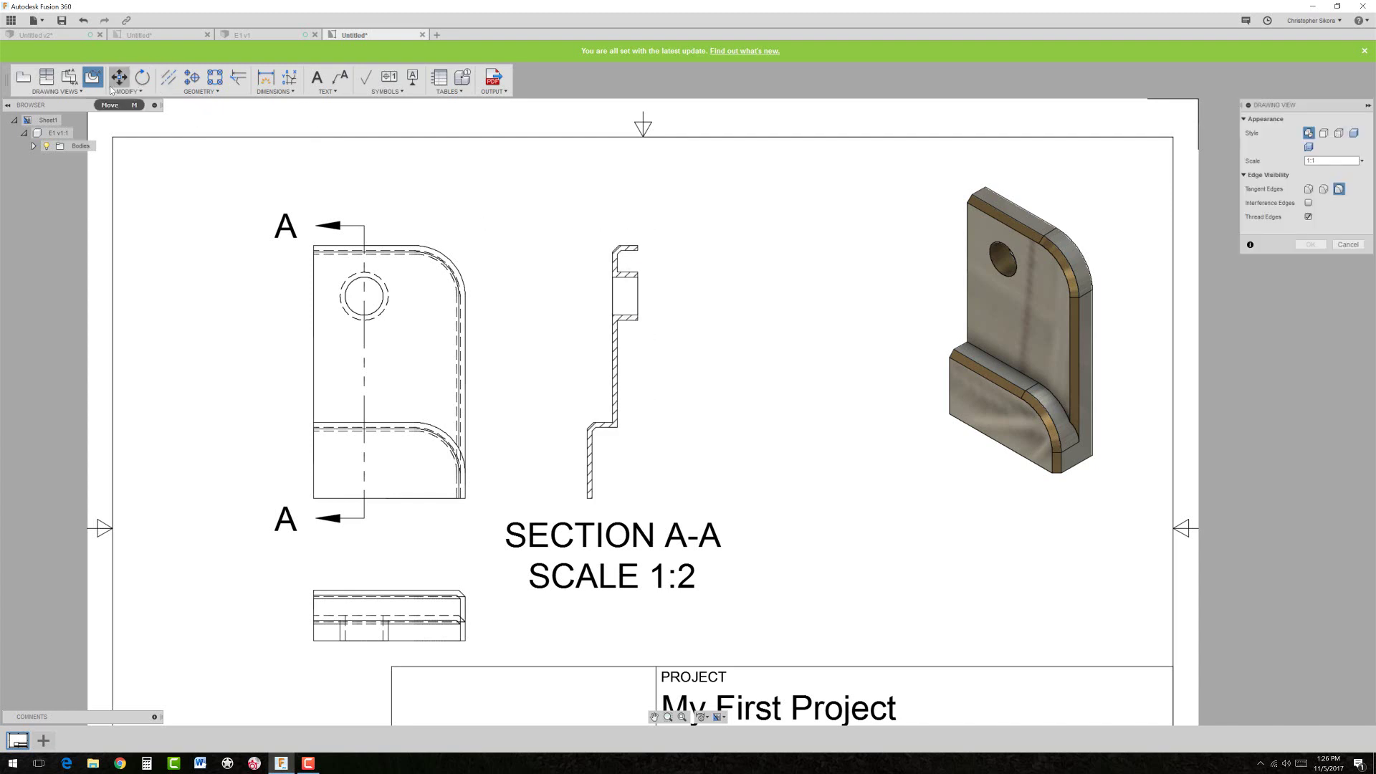
pyautogui.rightClick(623, 270)
pyautogui.click(625, 271)
pyautogui.press('Escape')
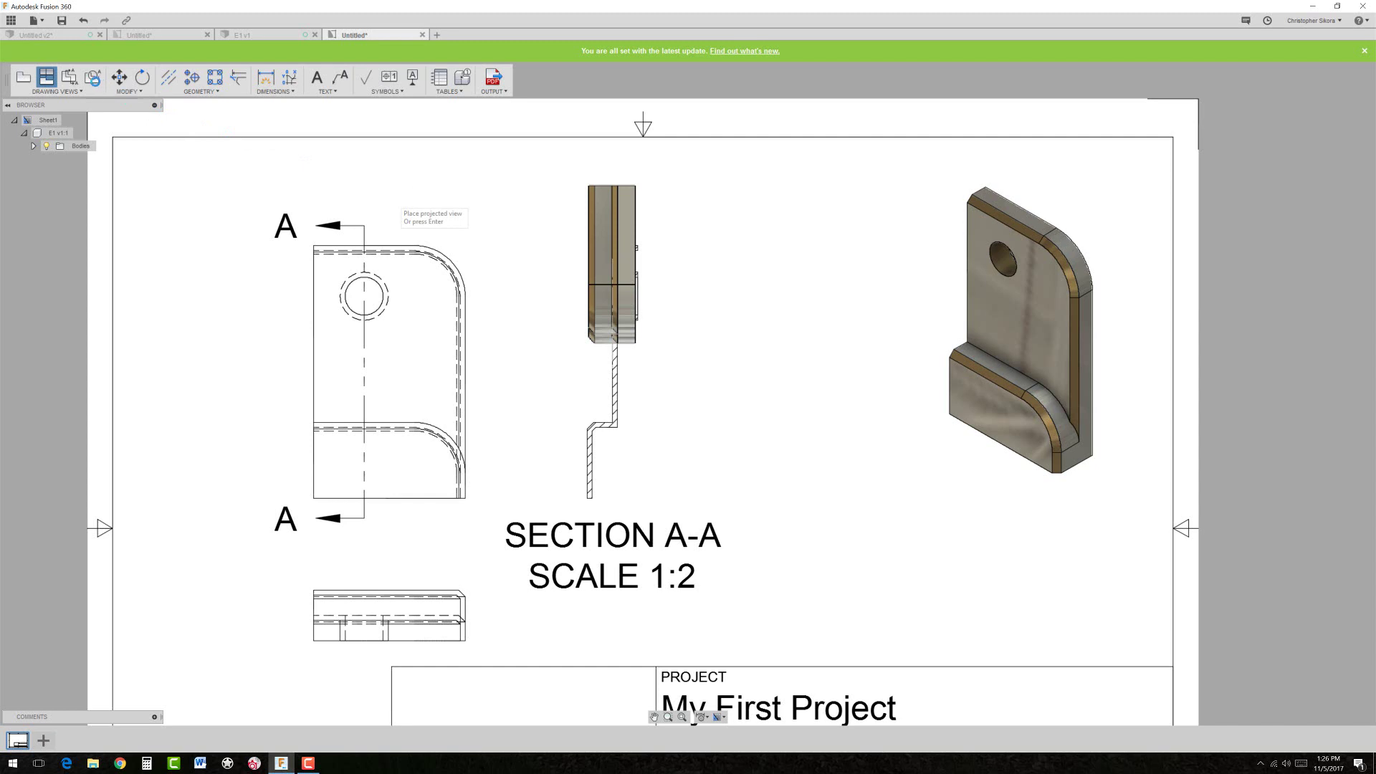
pyautogui.press('Escape')
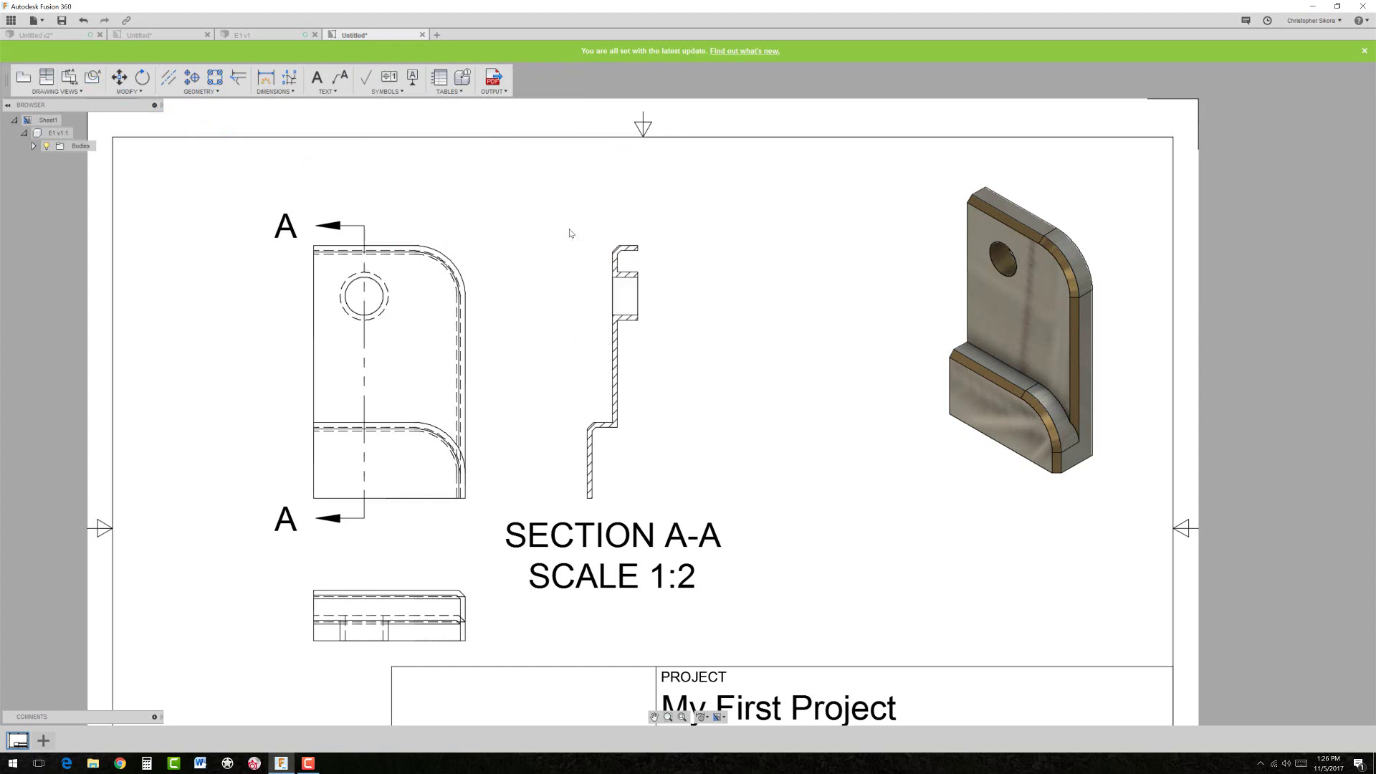
# - Create Detail B centred on section A-A's top hook, placed at 1:1 to its right
pyautogui.click(92, 77)
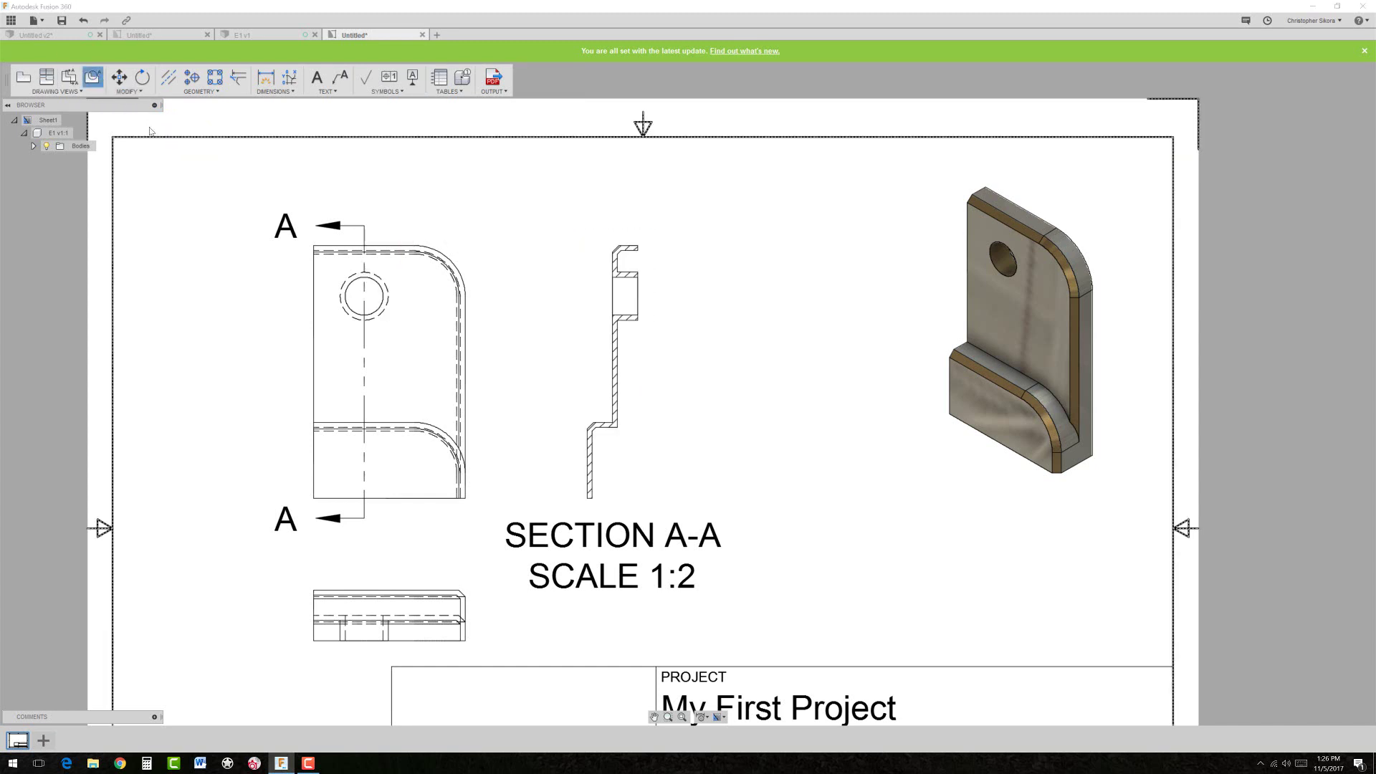
pyautogui.click(632, 264)
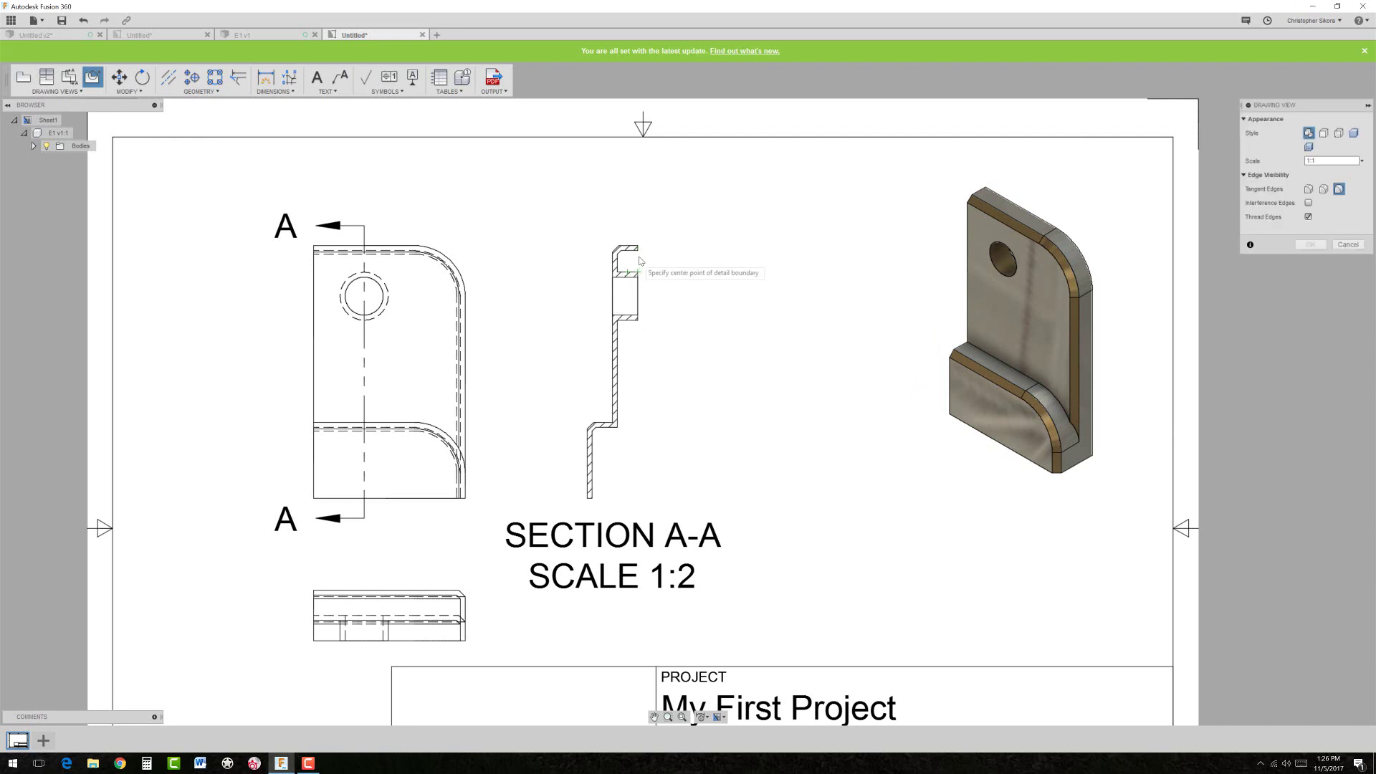
pyautogui.click(656, 239)
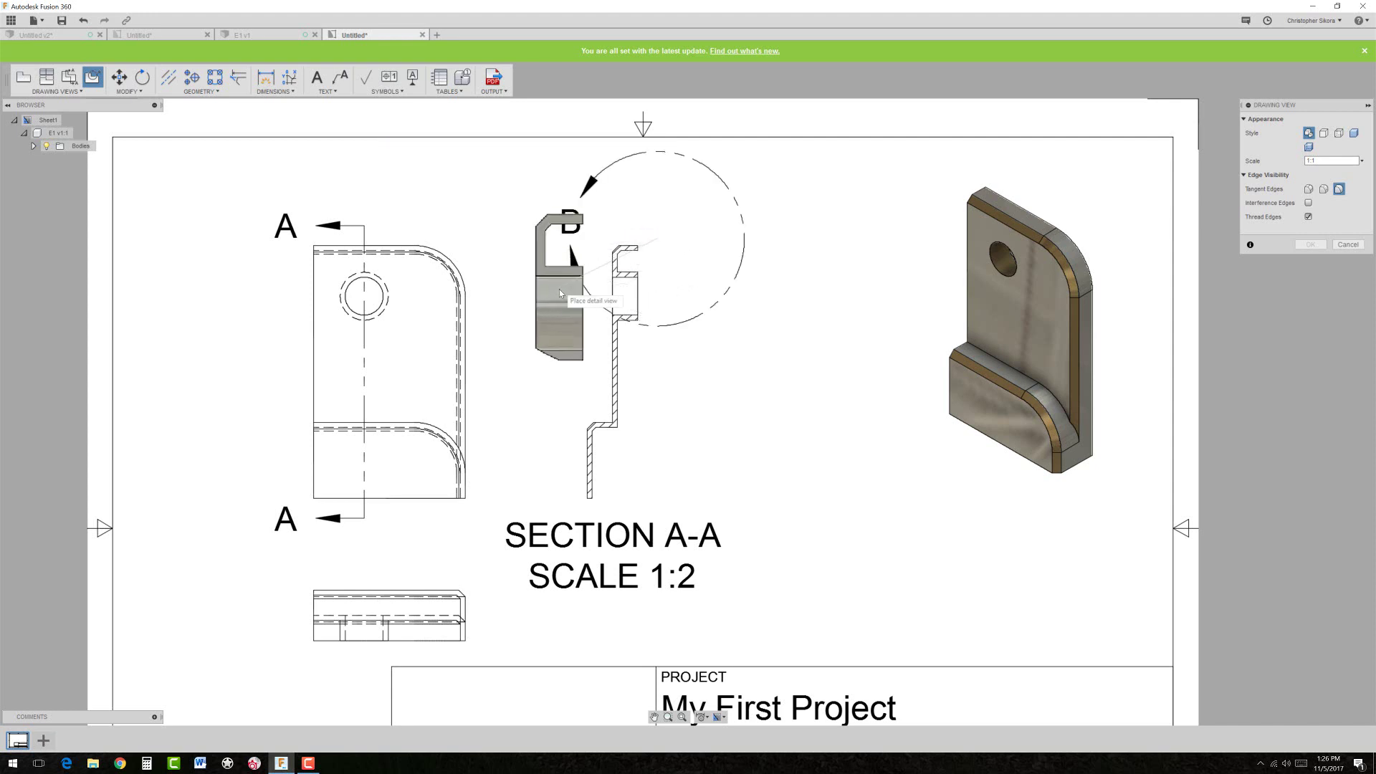
pyautogui.click(811, 332)
pyautogui.click(1311, 245)
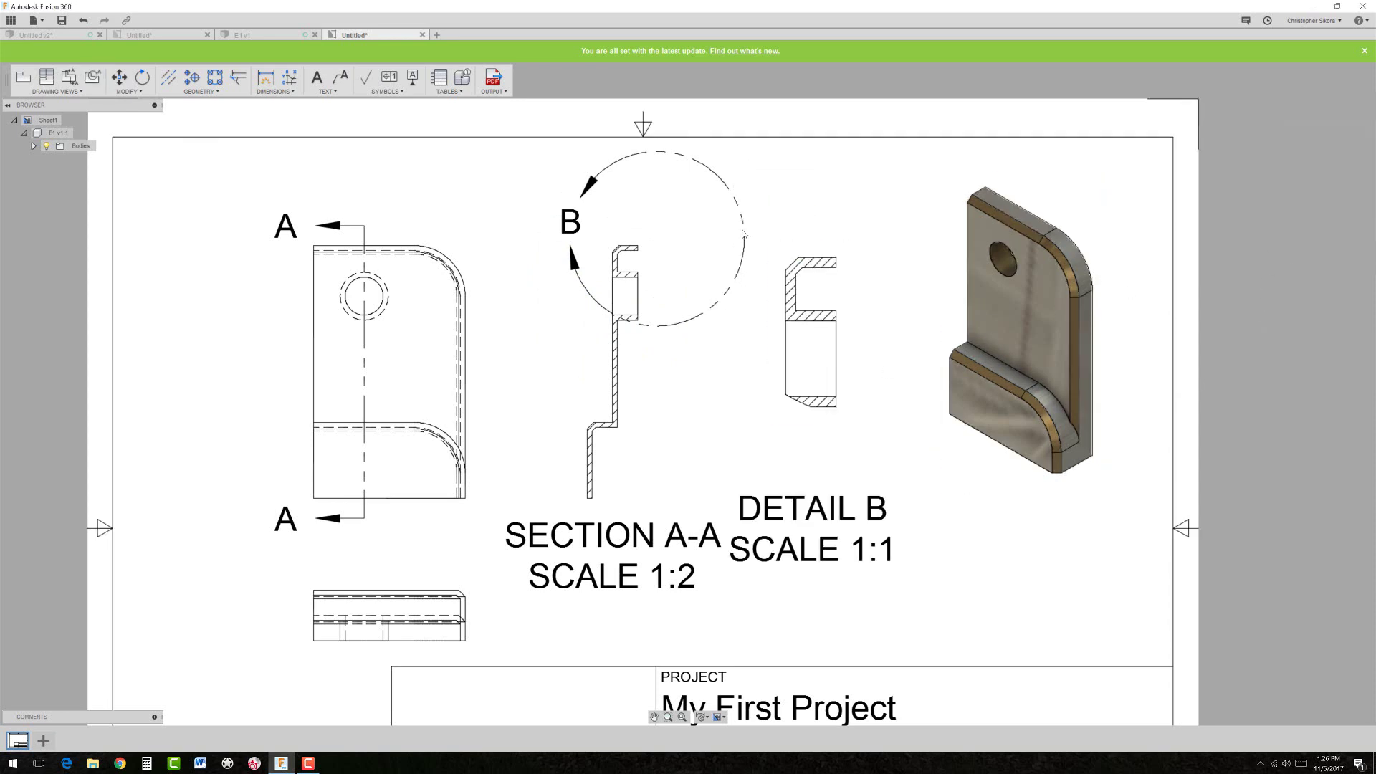
# - Shrink the Detail B boundary circle by dragging its edge grip
pyautogui.click(745, 235)
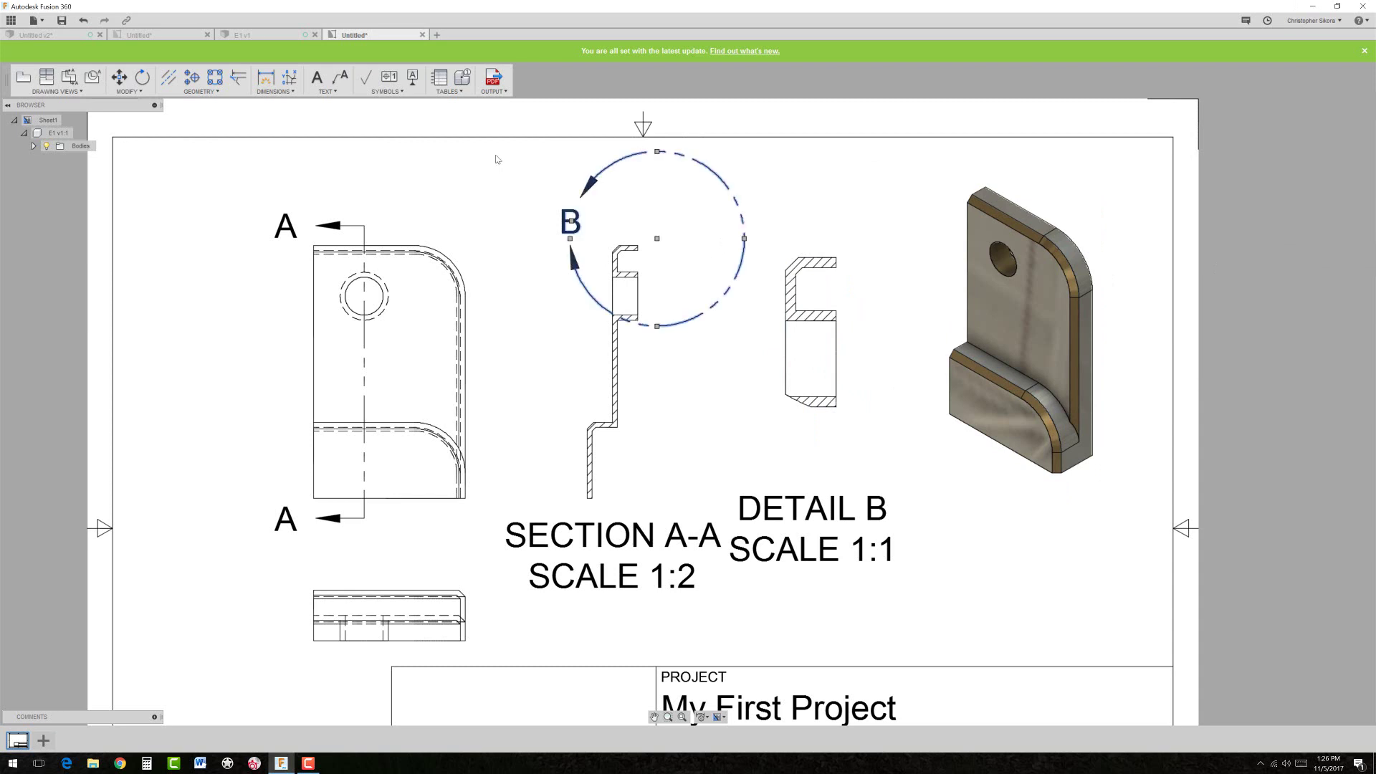
pyautogui.click(745, 239)
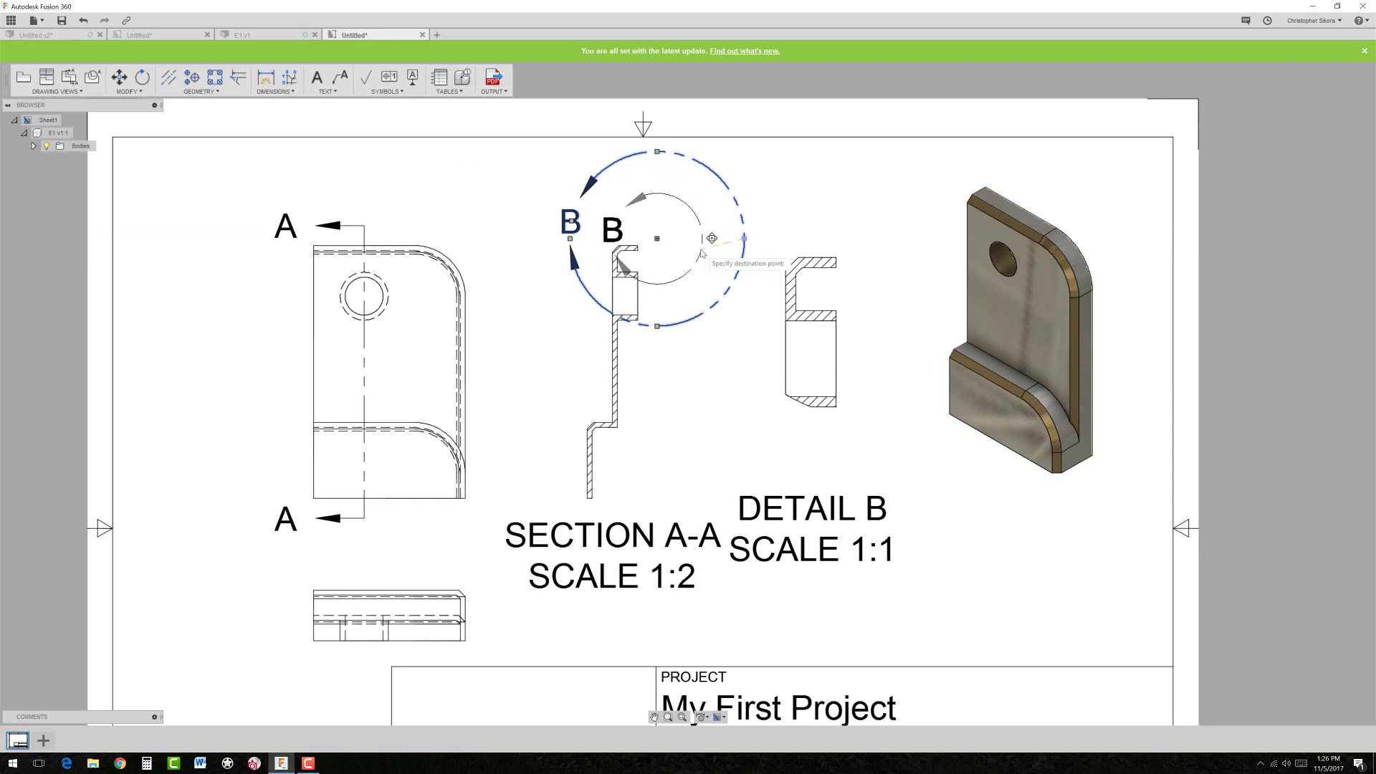
pyautogui.click(701, 247)
pyautogui.click(657, 239)
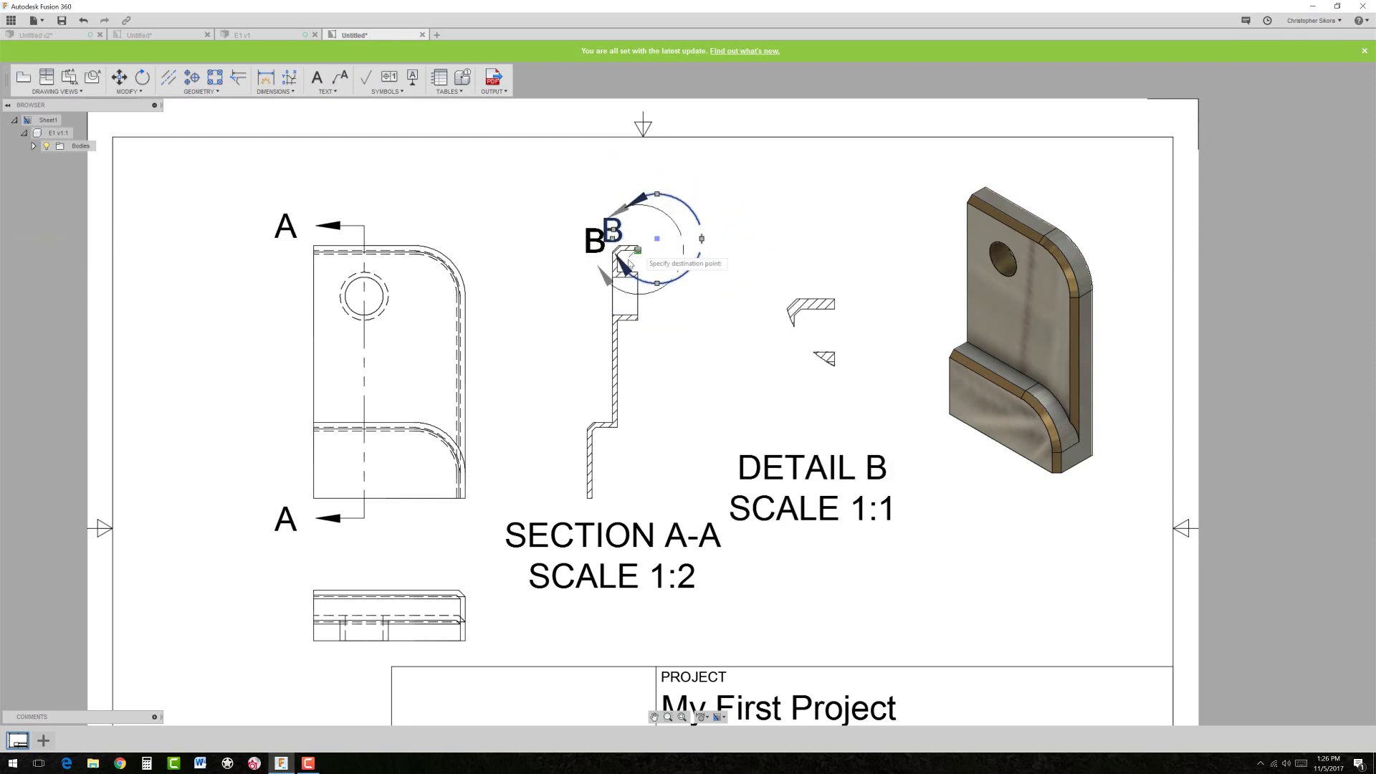
pyautogui.rightClick(637, 250)
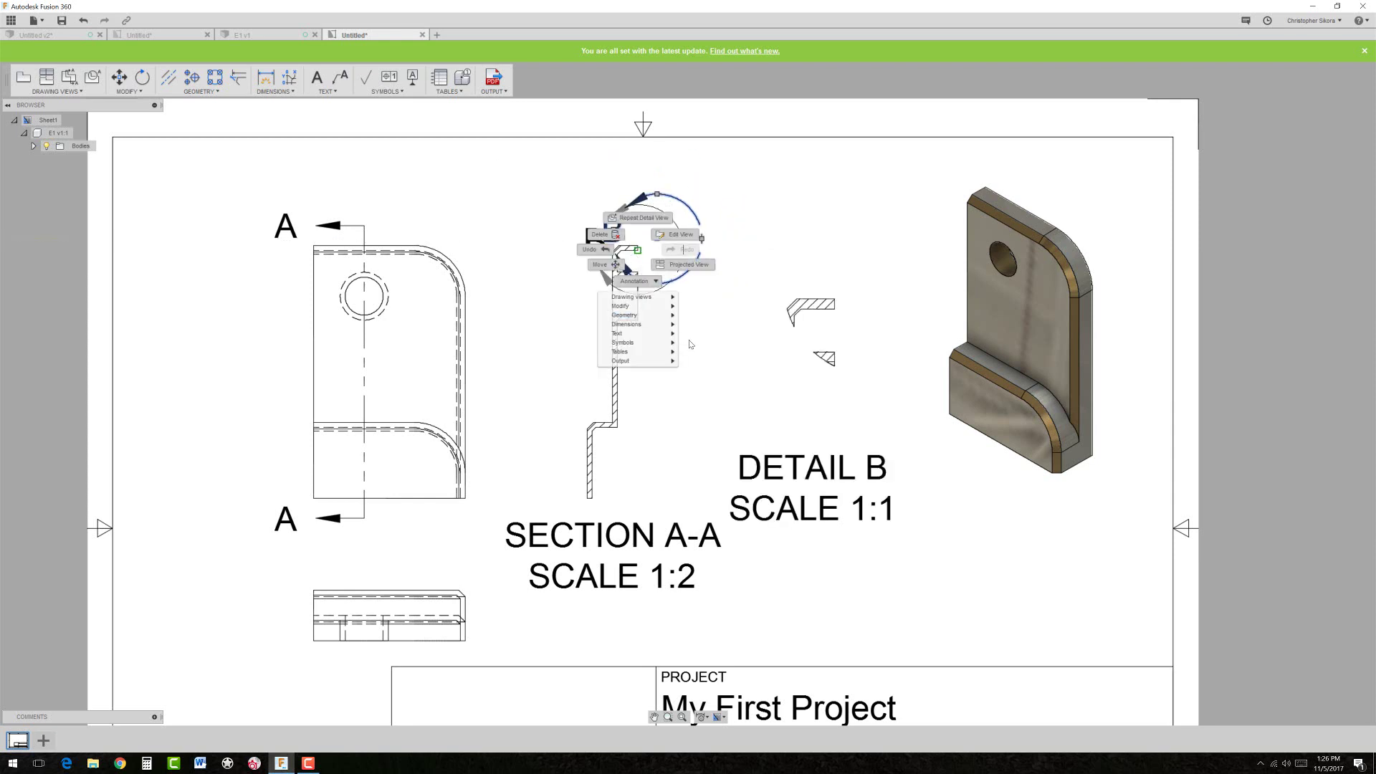
pyautogui.click(488, 215)
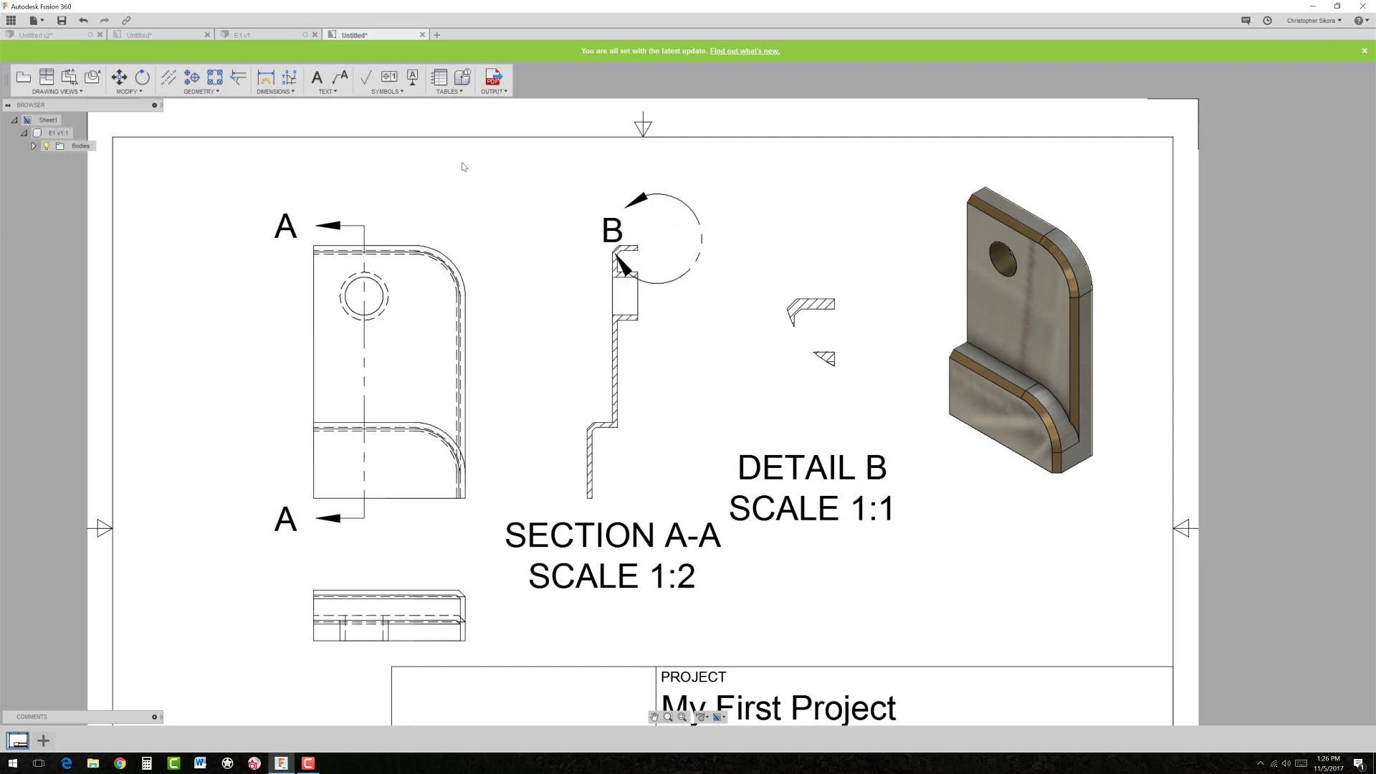
# - Move the Detail B circle's centre onto the section's top notch
pyautogui.click(658, 242)
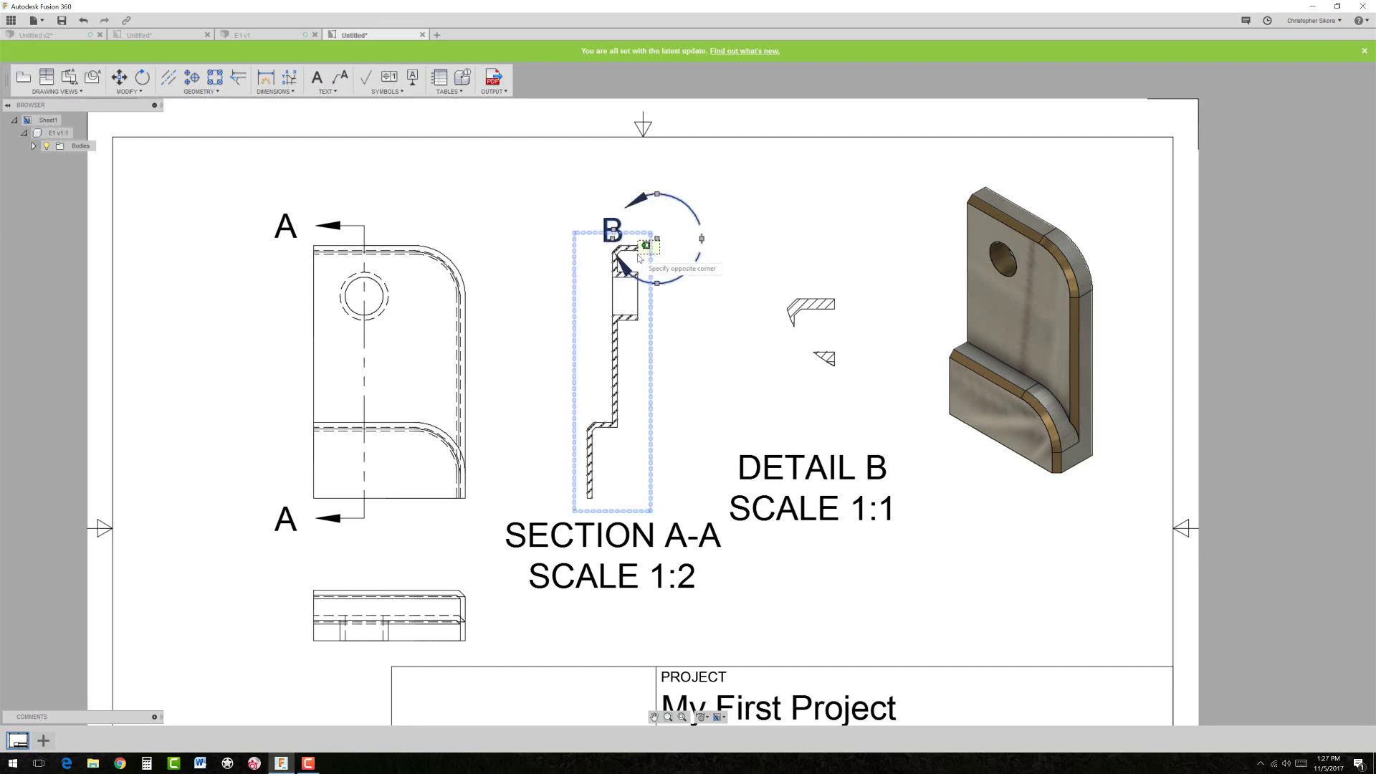
pyautogui.click(658, 242)
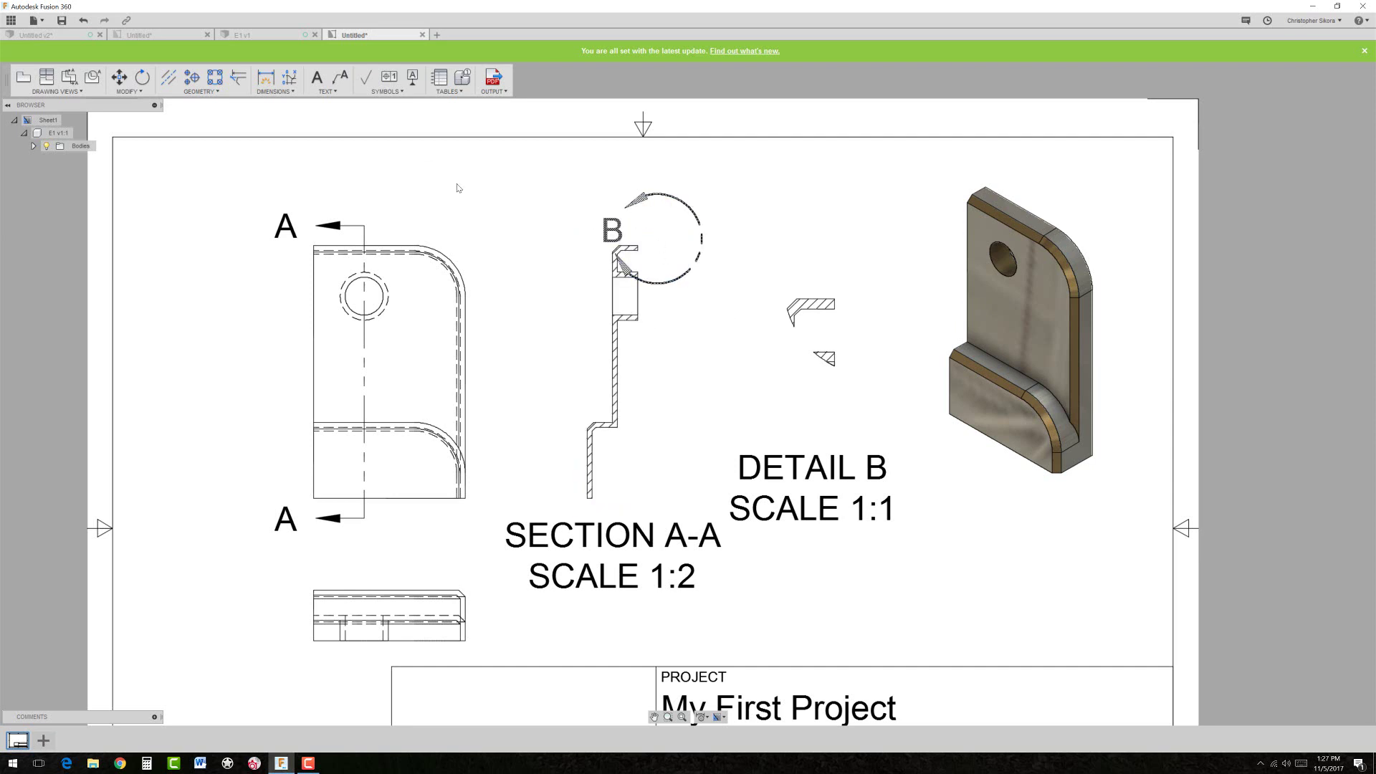
pyautogui.click(657, 240)
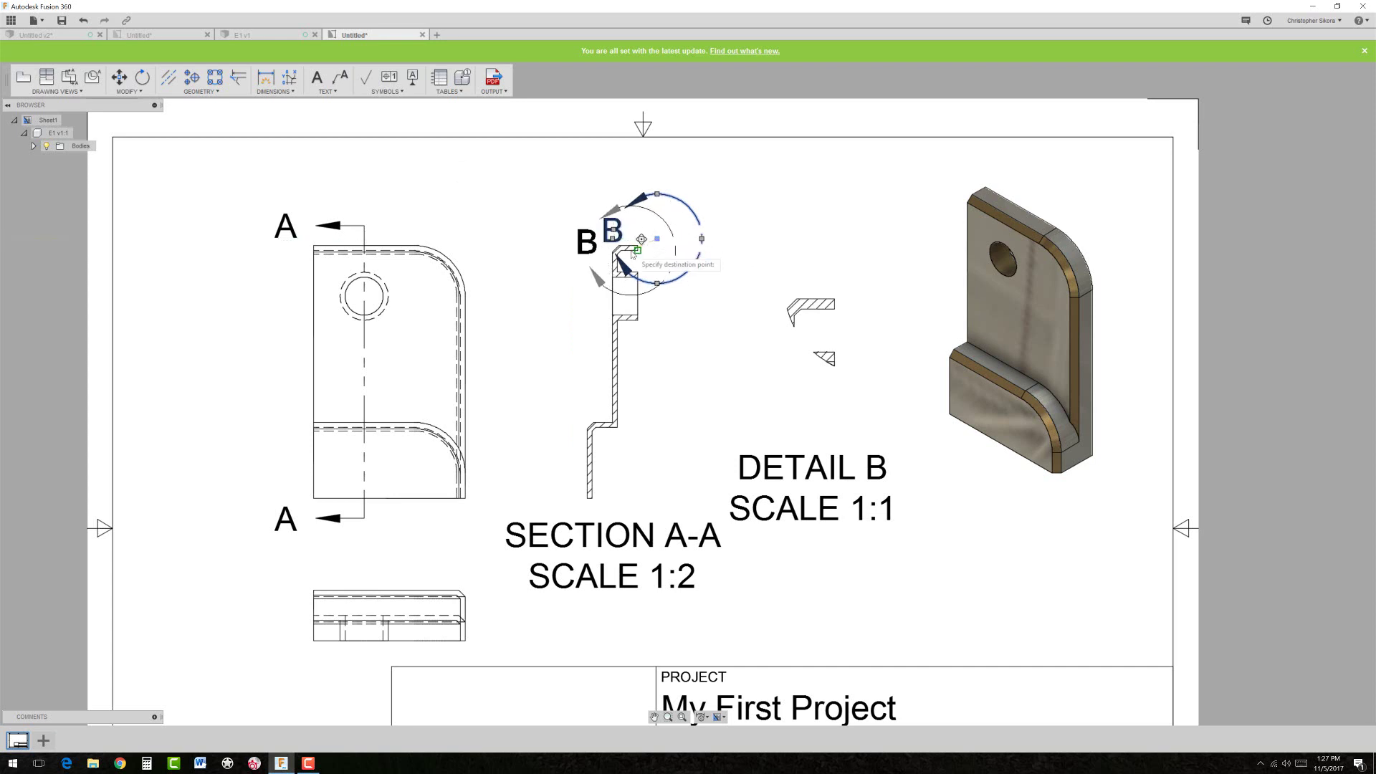
pyautogui.click(638, 250)
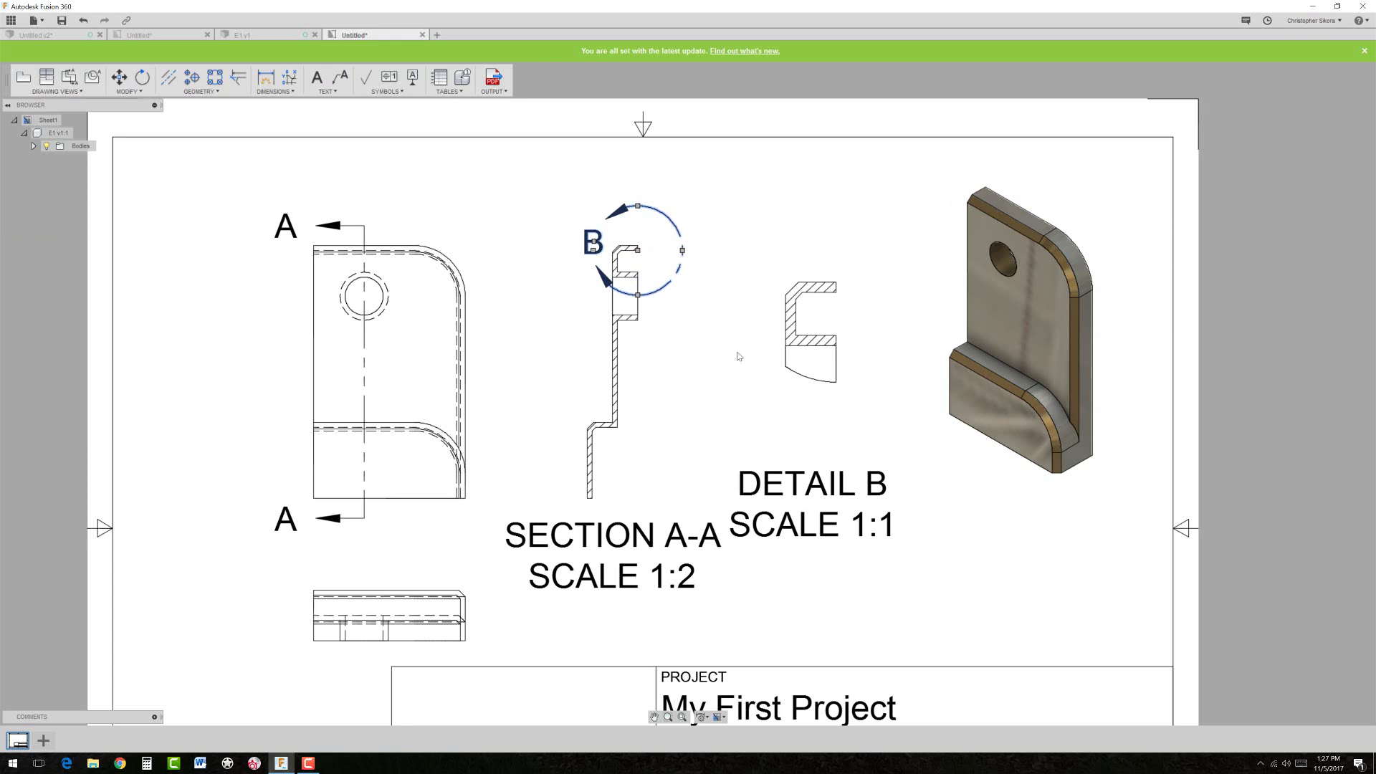
pyautogui.click(719, 262)
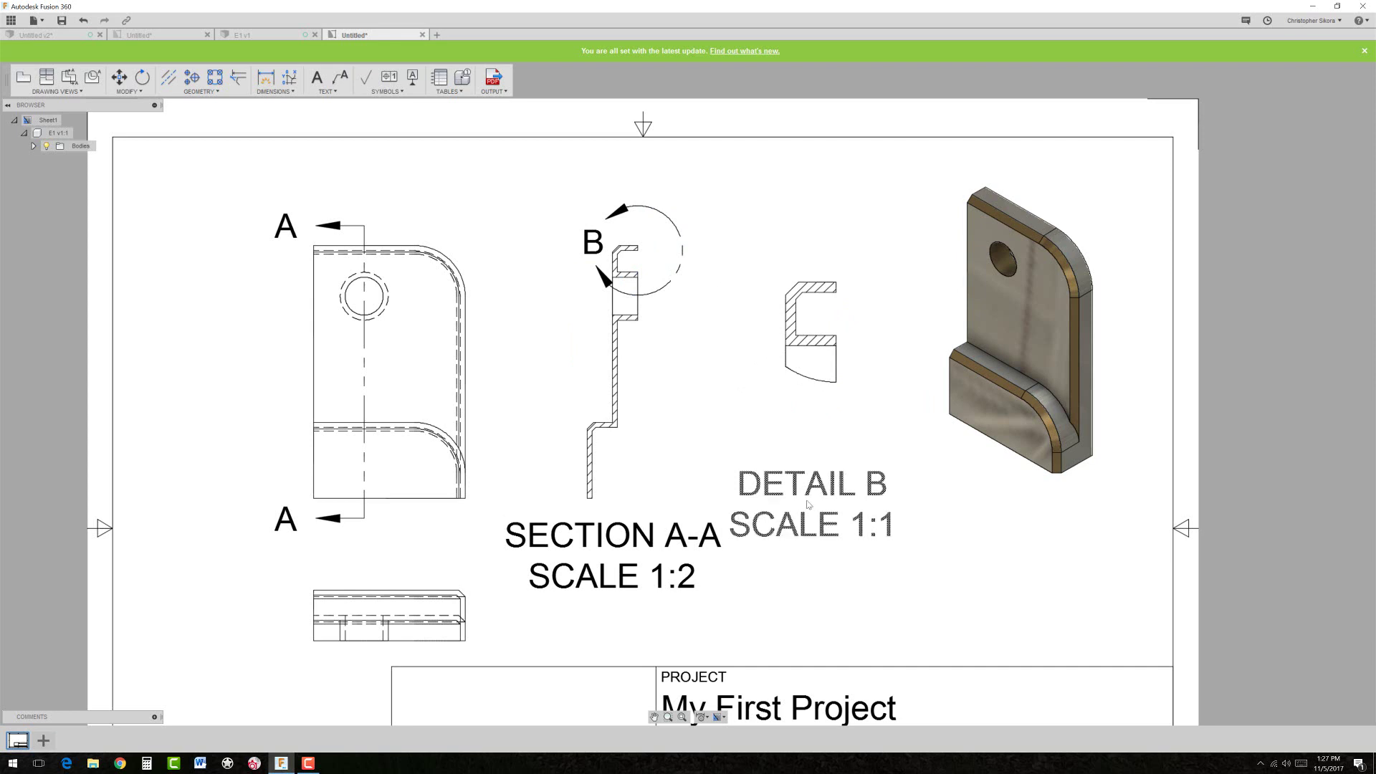
# - Drag the DETAIL B SCALE 1:1 label up to sit just under the detail view
pyautogui.moveTo(827, 481); pyautogui.dragTo(812, 415)
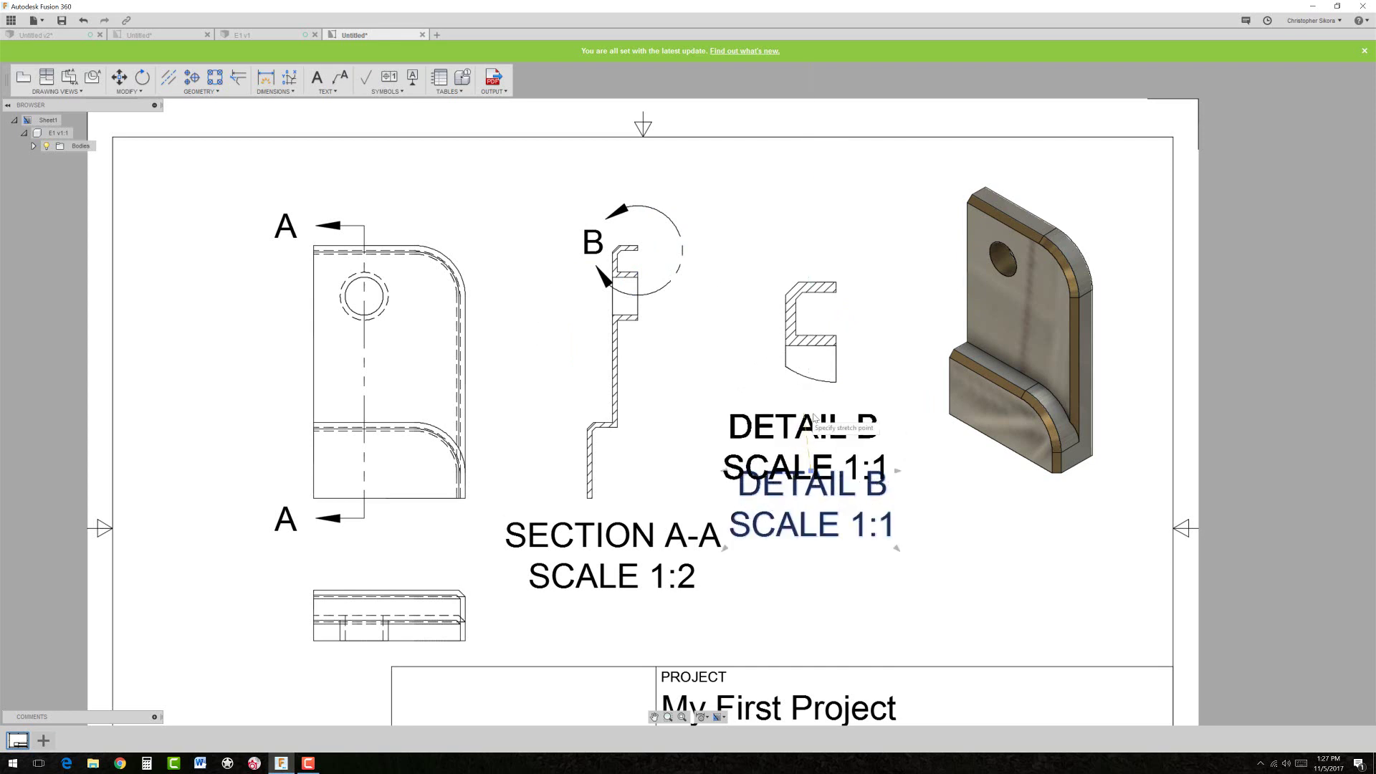
pyautogui.click(812, 414)
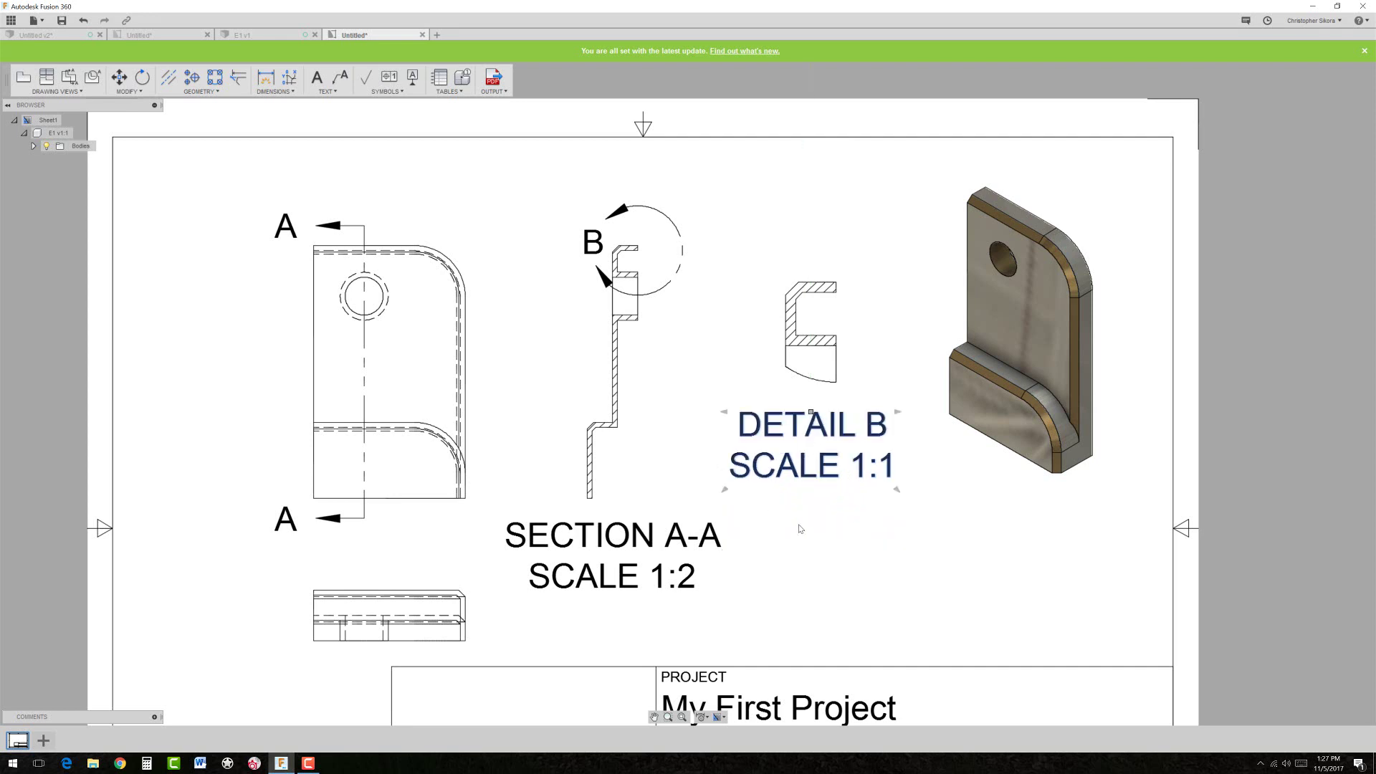
pyautogui.press('Escape')
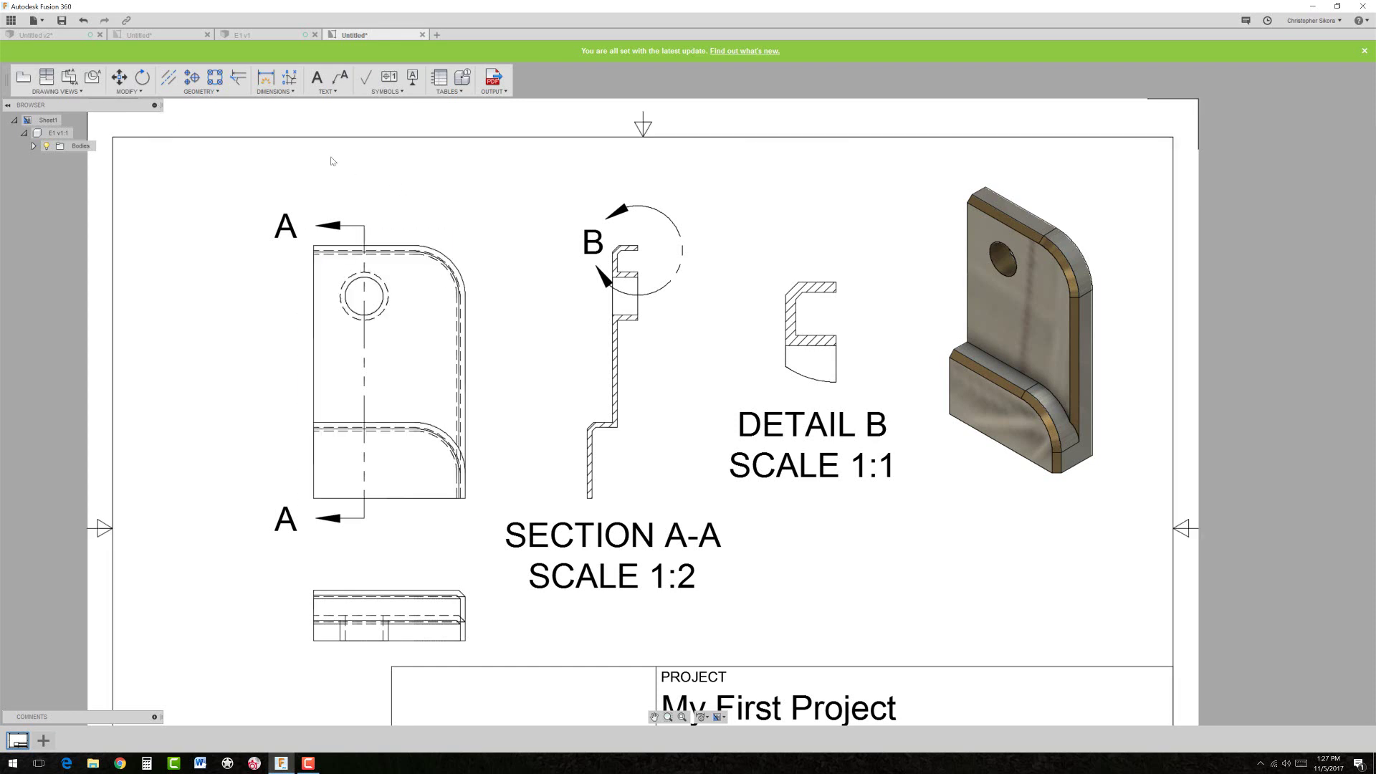
# - Dimension the front view's 5 overall height and the section view's 1.38 step height
pyautogui.click(267, 83)
pyautogui.click(413, 498)
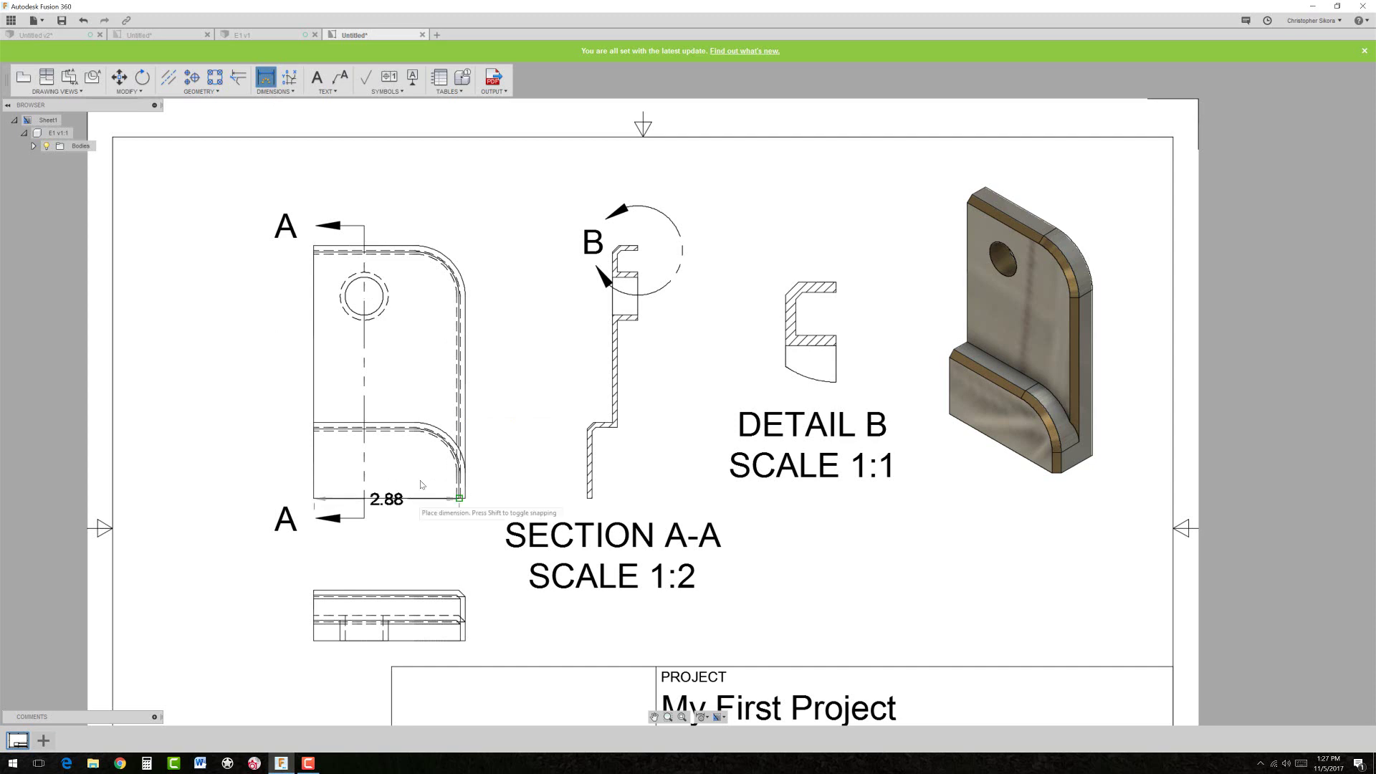
pyautogui.click(414, 247)
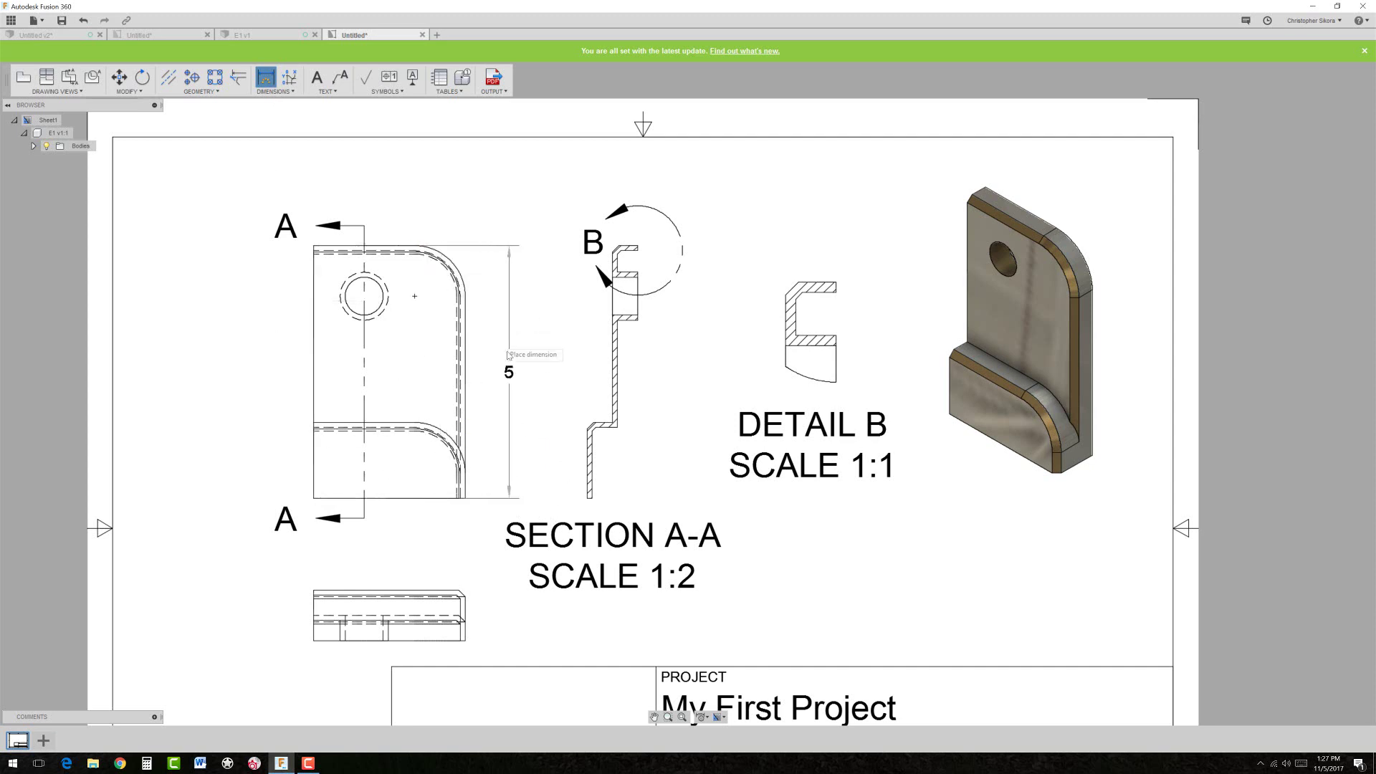
pyautogui.click(539, 367)
pyautogui.click(472, 498)
pyautogui.click(600, 427)
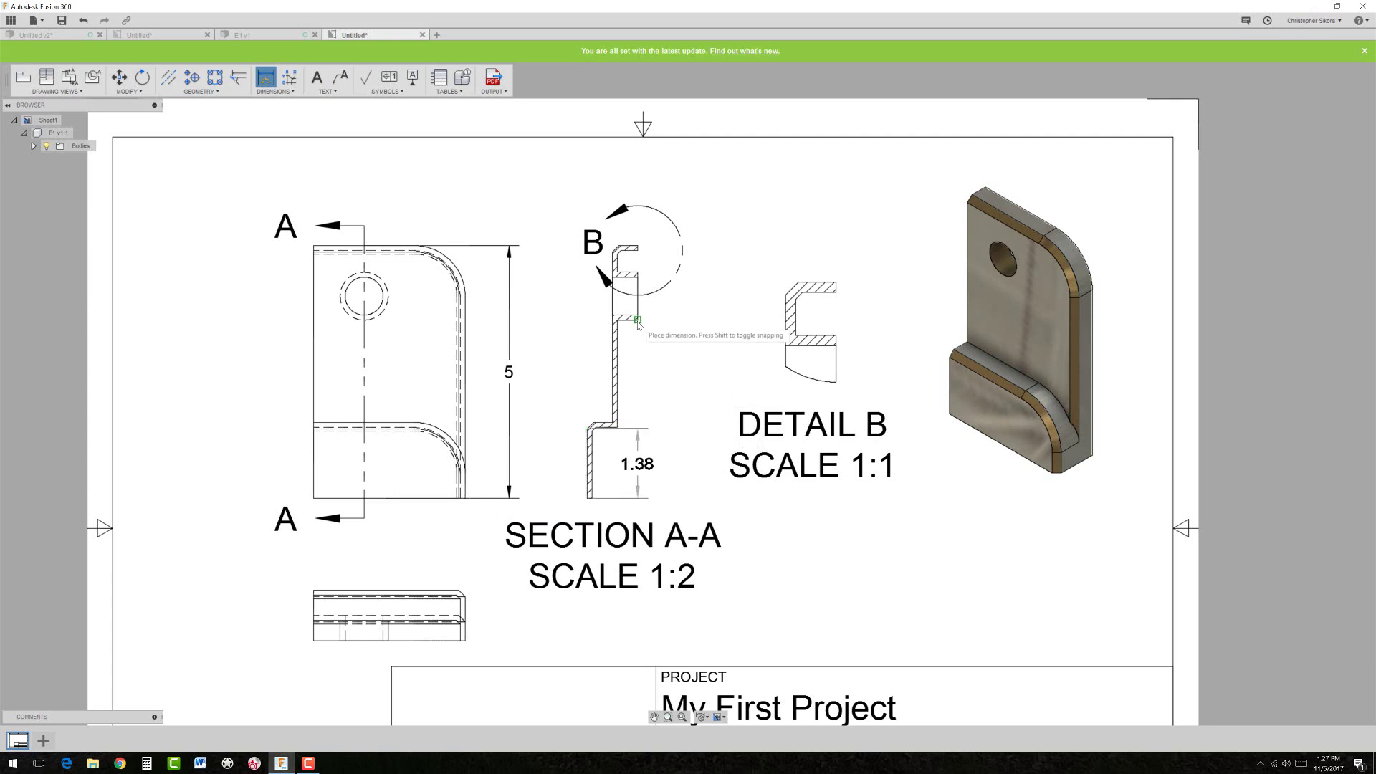
pyautogui.click(635, 473)
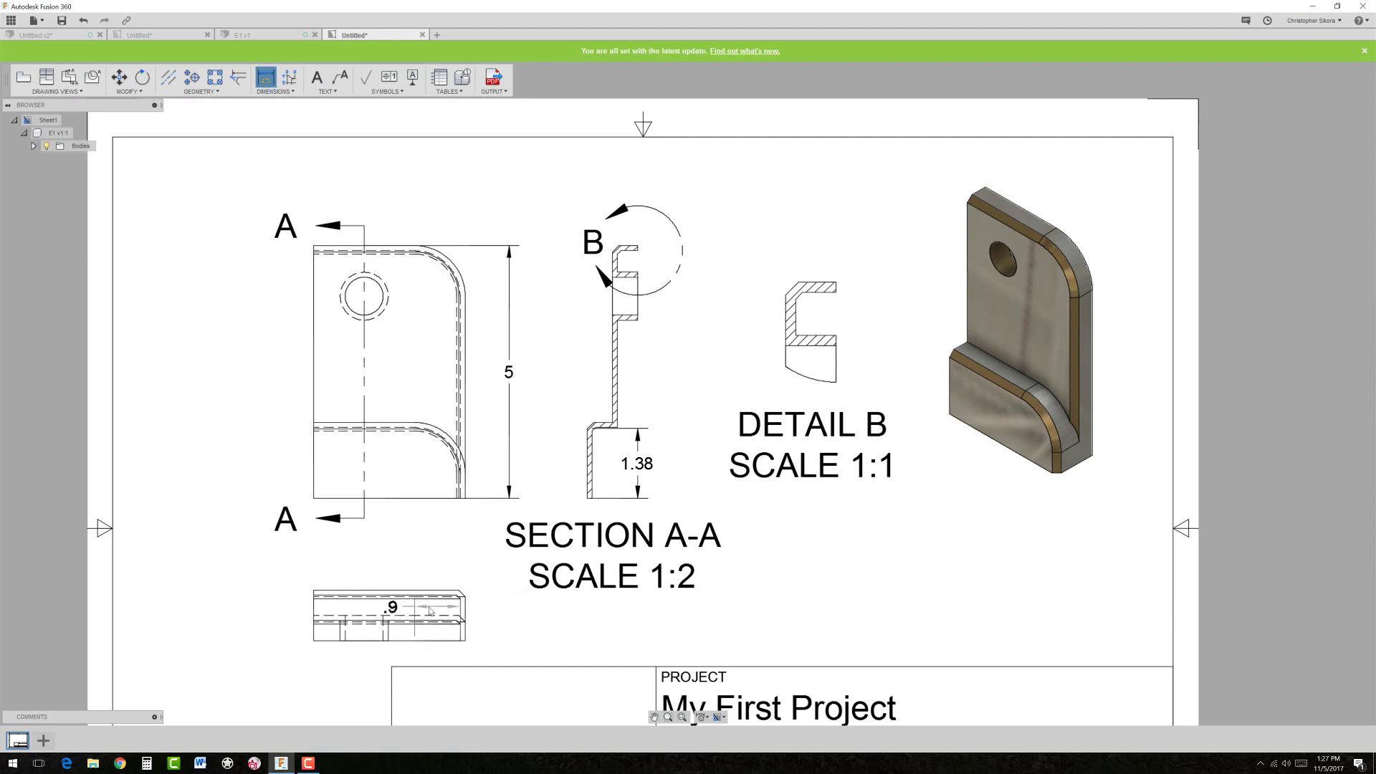
# - Add the 1 height dimension beside the bottom view and delete the 1.38 dimension
pyautogui.click(390, 605)
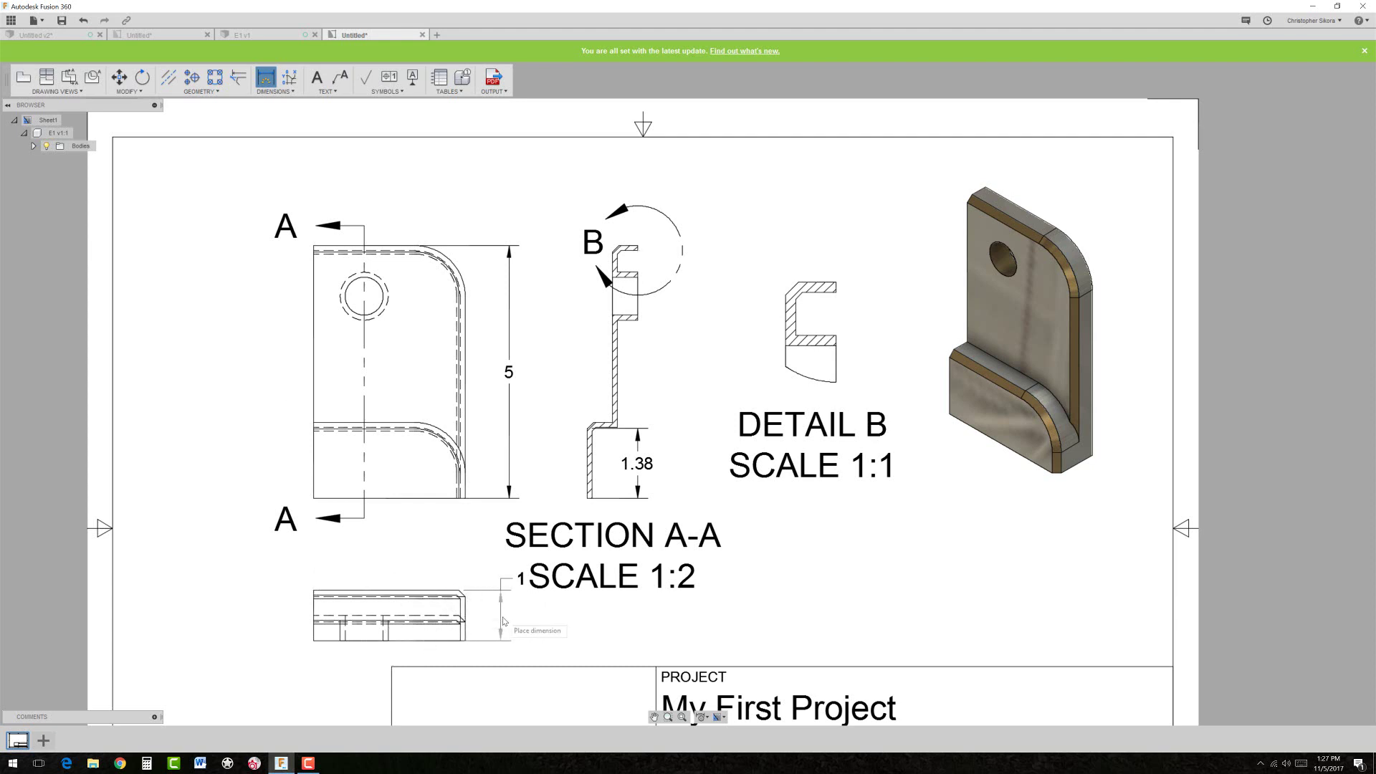
pyautogui.click(513, 582)
pyautogui.click(592, 498)
pyautogui.click(622, 426)
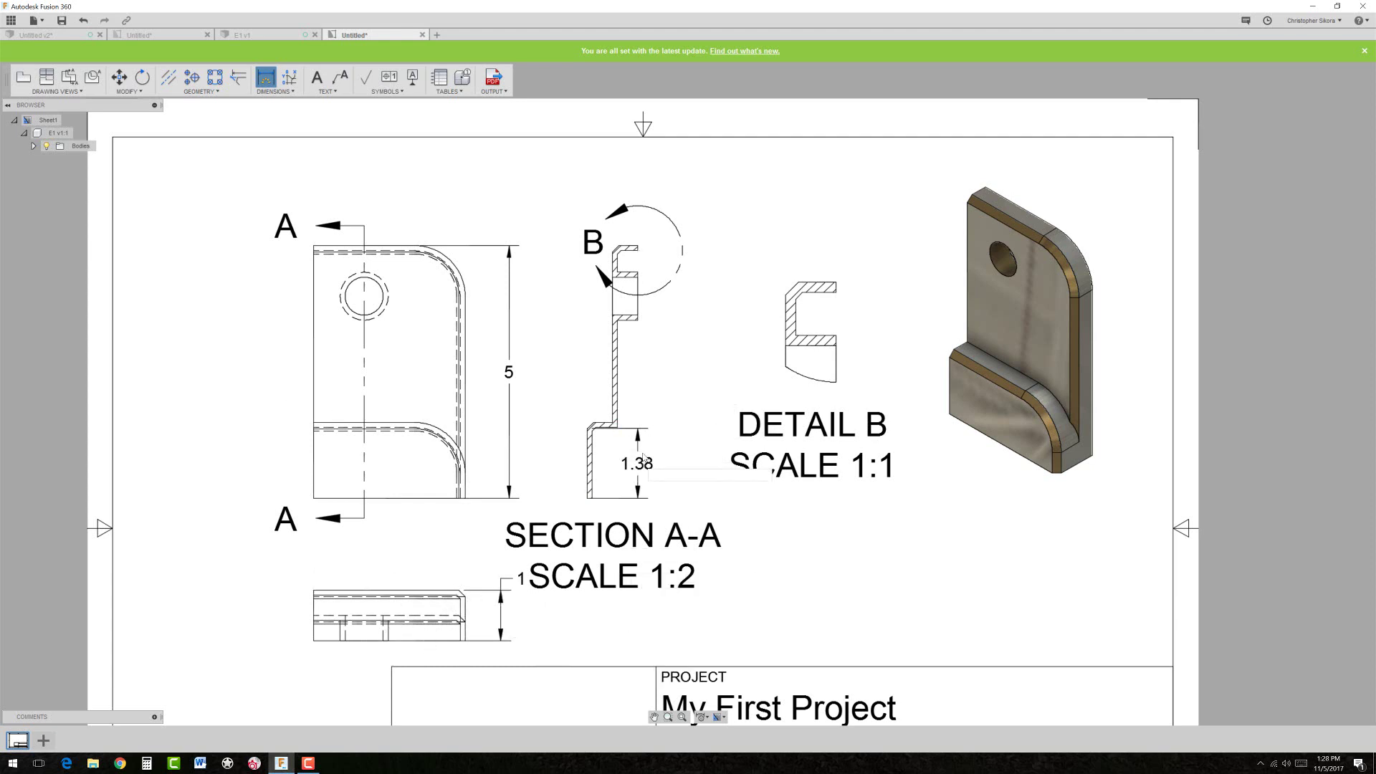
pyautogui.click(637, 463)
pyautogui.press('Escape')
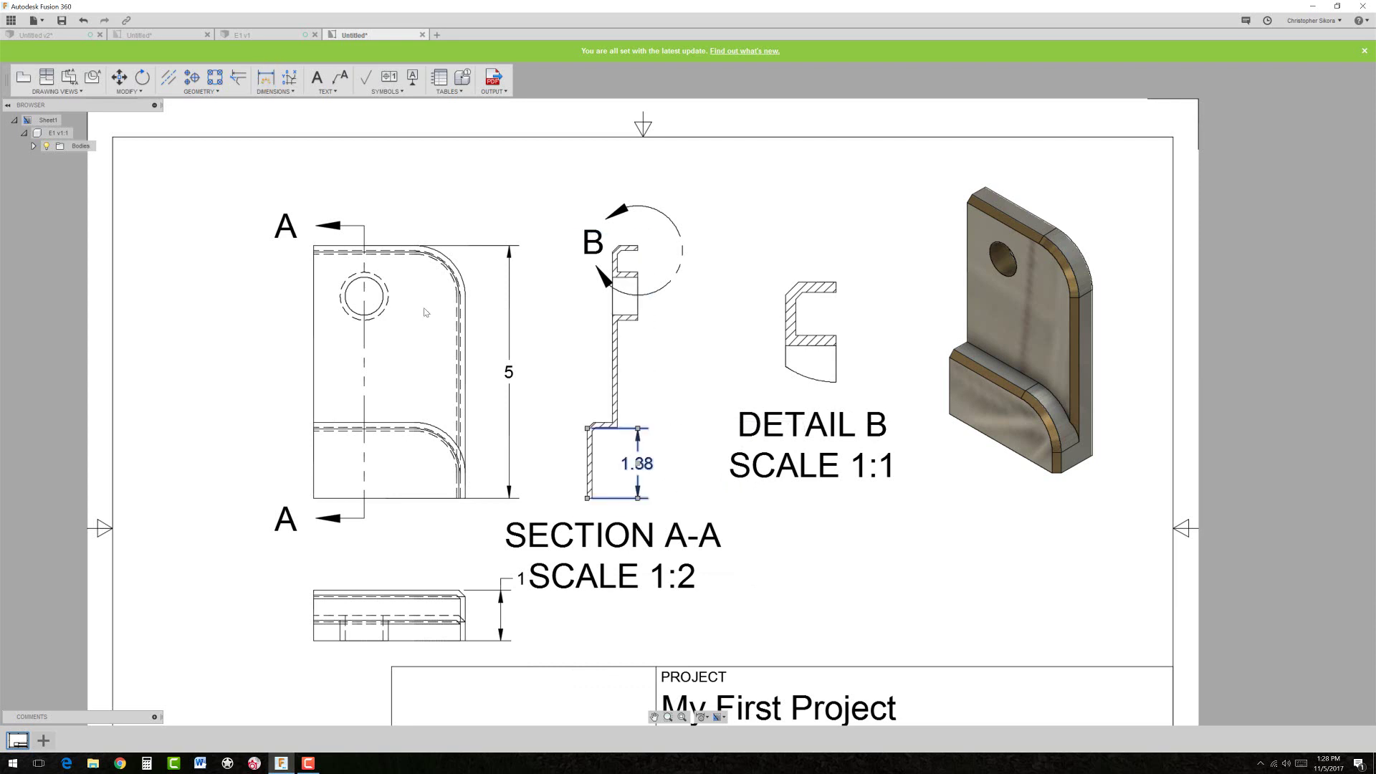
pyautogui.press('Delete')
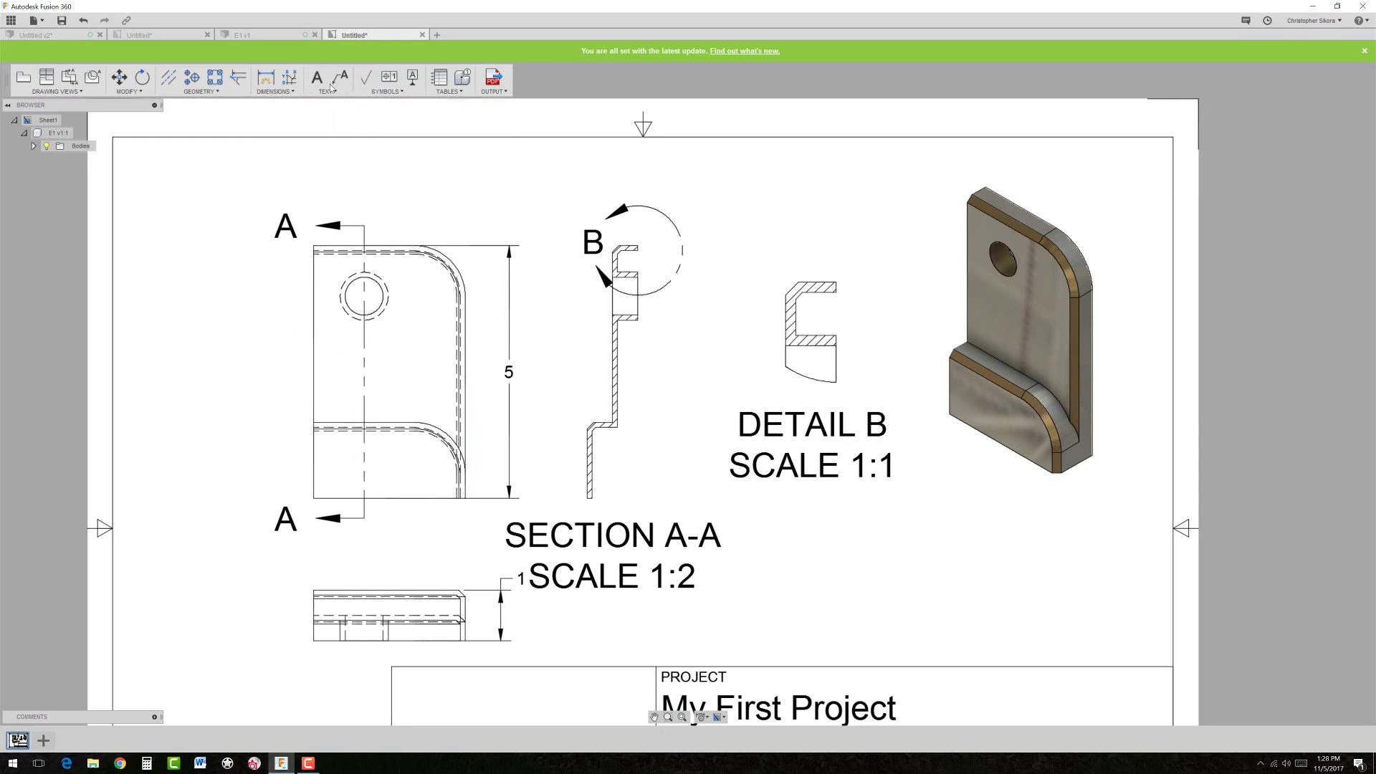
# - Add center marks to the front view's hole and its top and bottom rounded corners
pyautogui.click(192, 80)
pyautogui.click(352, 314)
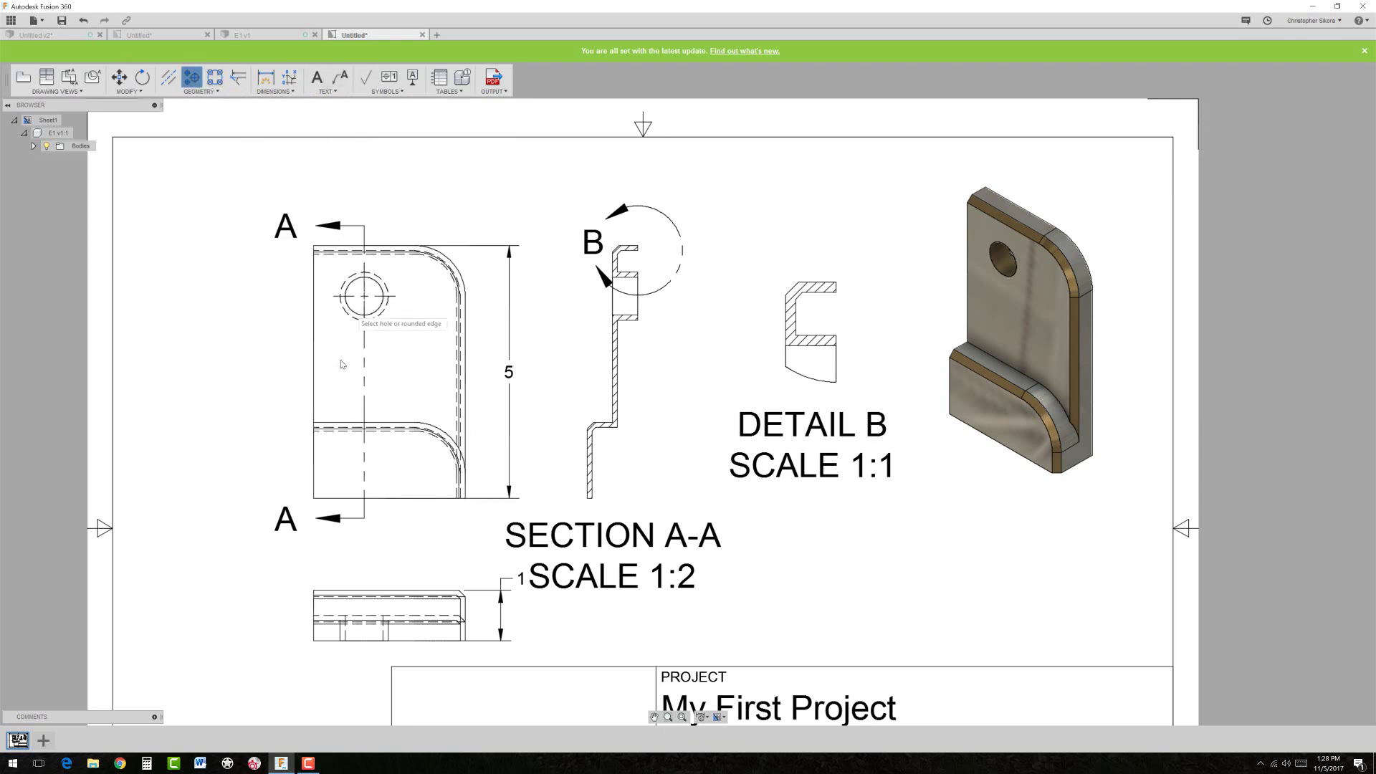
pyautogui.click(450, 266)
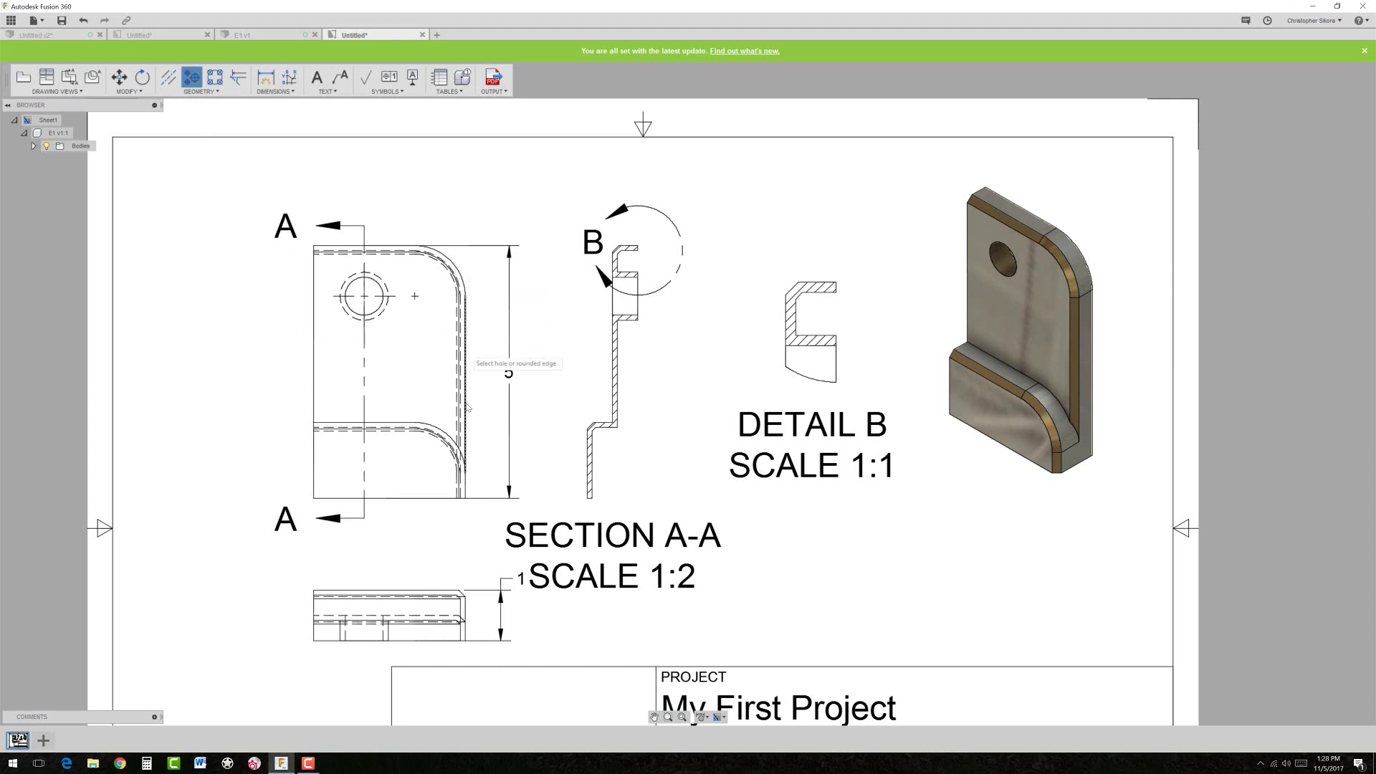
pyautogui.click(448, 443)
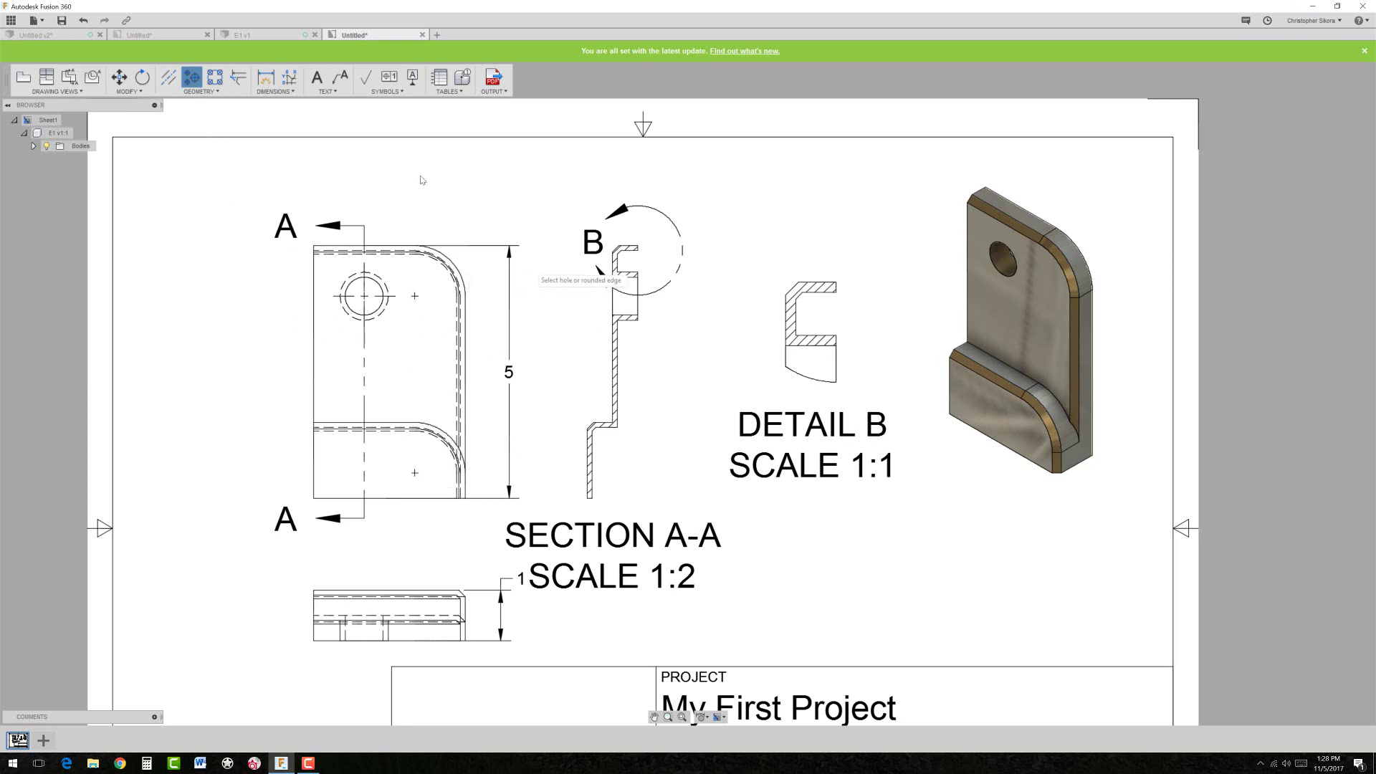
# - Add a leader note reading 'NO DRAFT' pointing at the Detail B edge
pyautogui.click(339, 84)
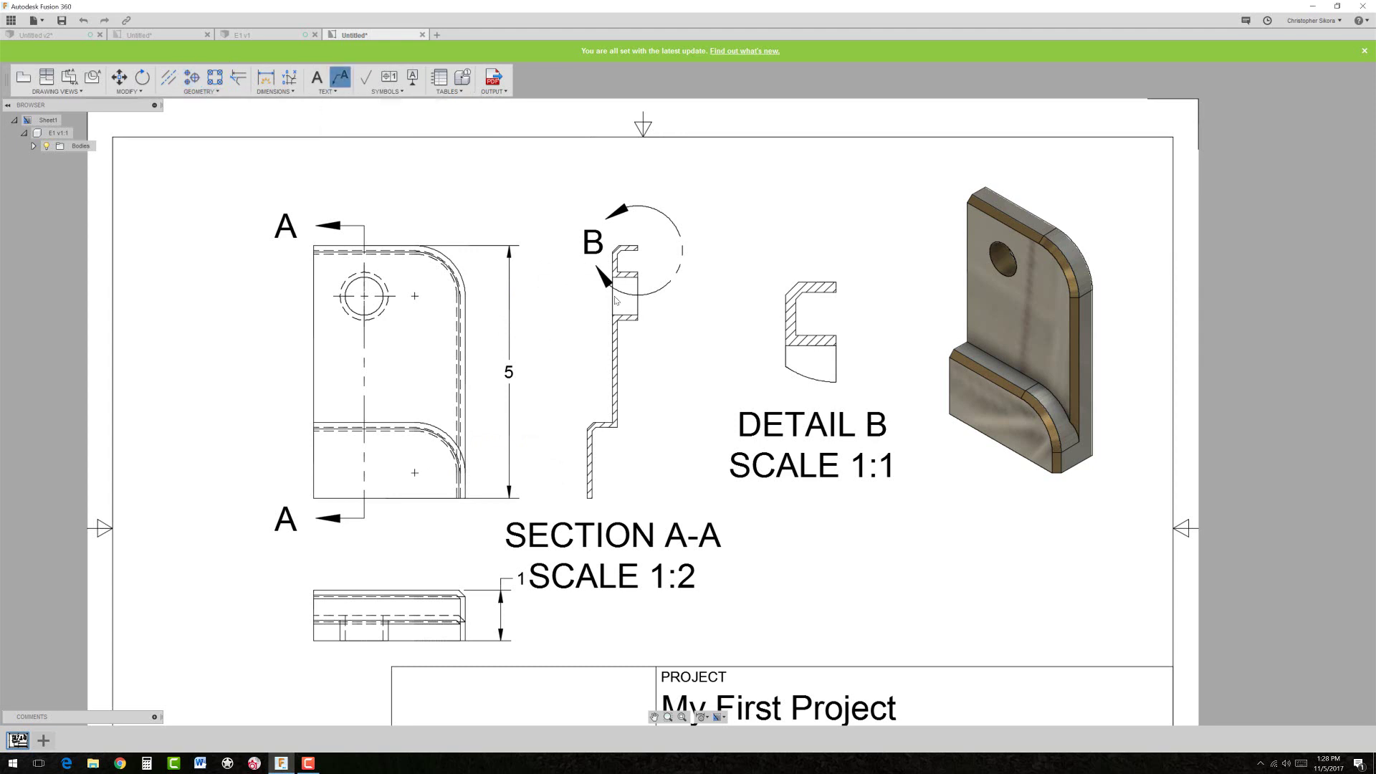
pyautogui.click(838, 349)
pyautogui.click(885, 304)
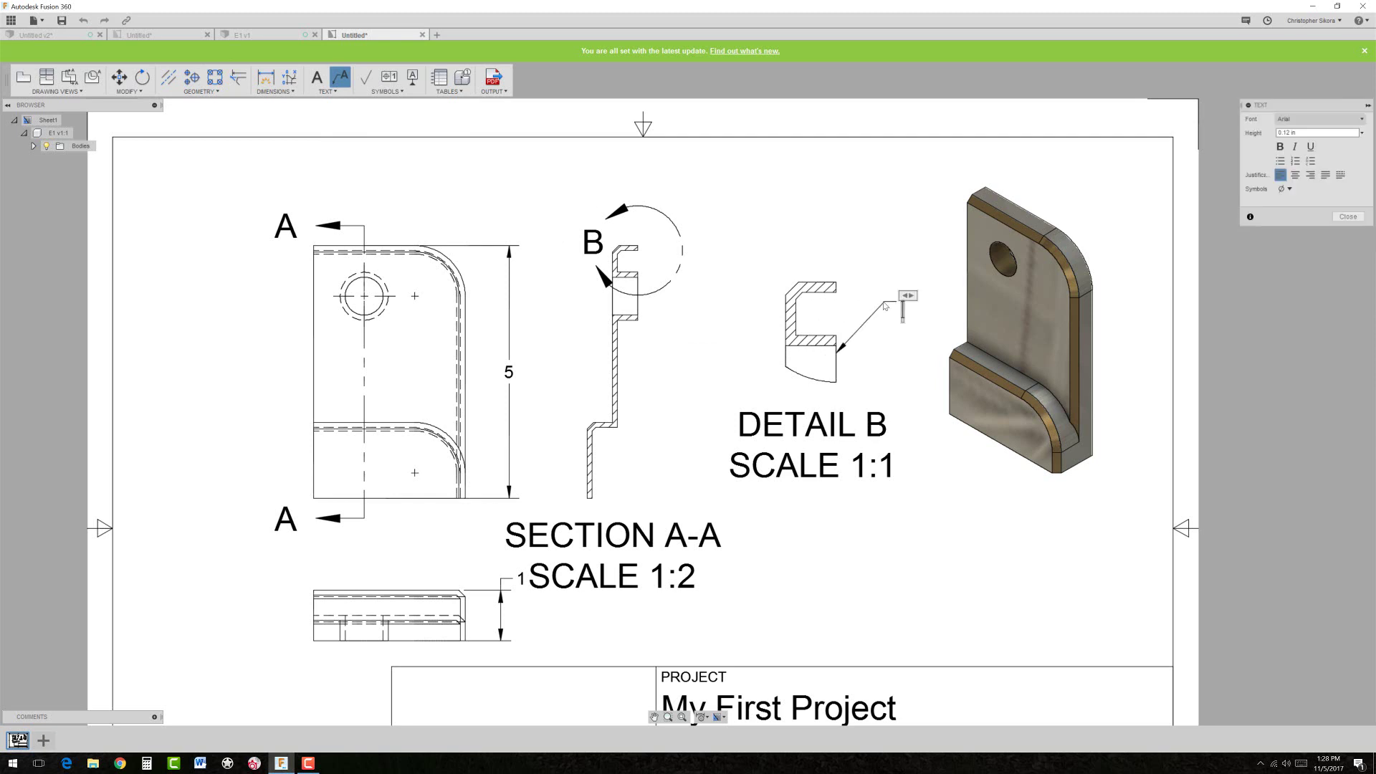
pyautogui.write('NO DRAFT')
pyautogui.click(892, 347)
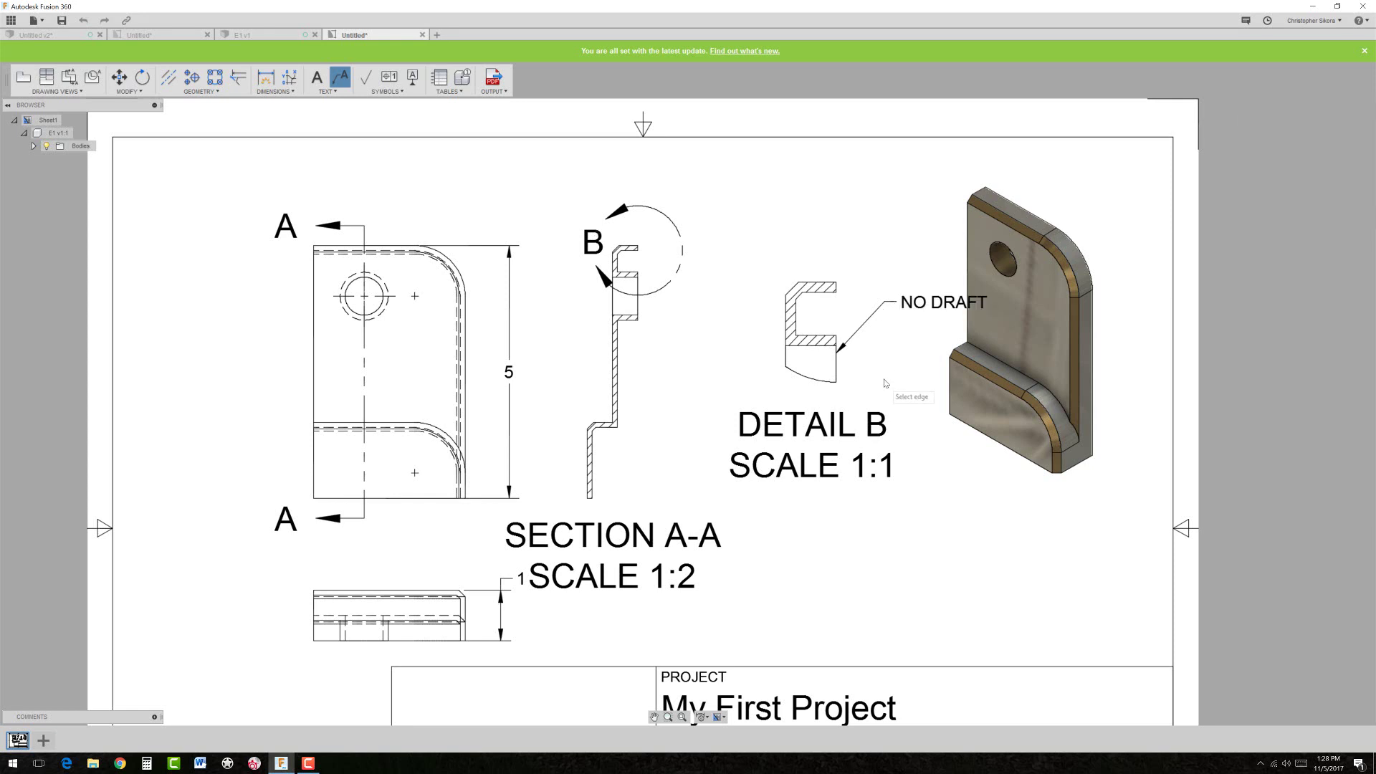
pyautogui.press('Escape')
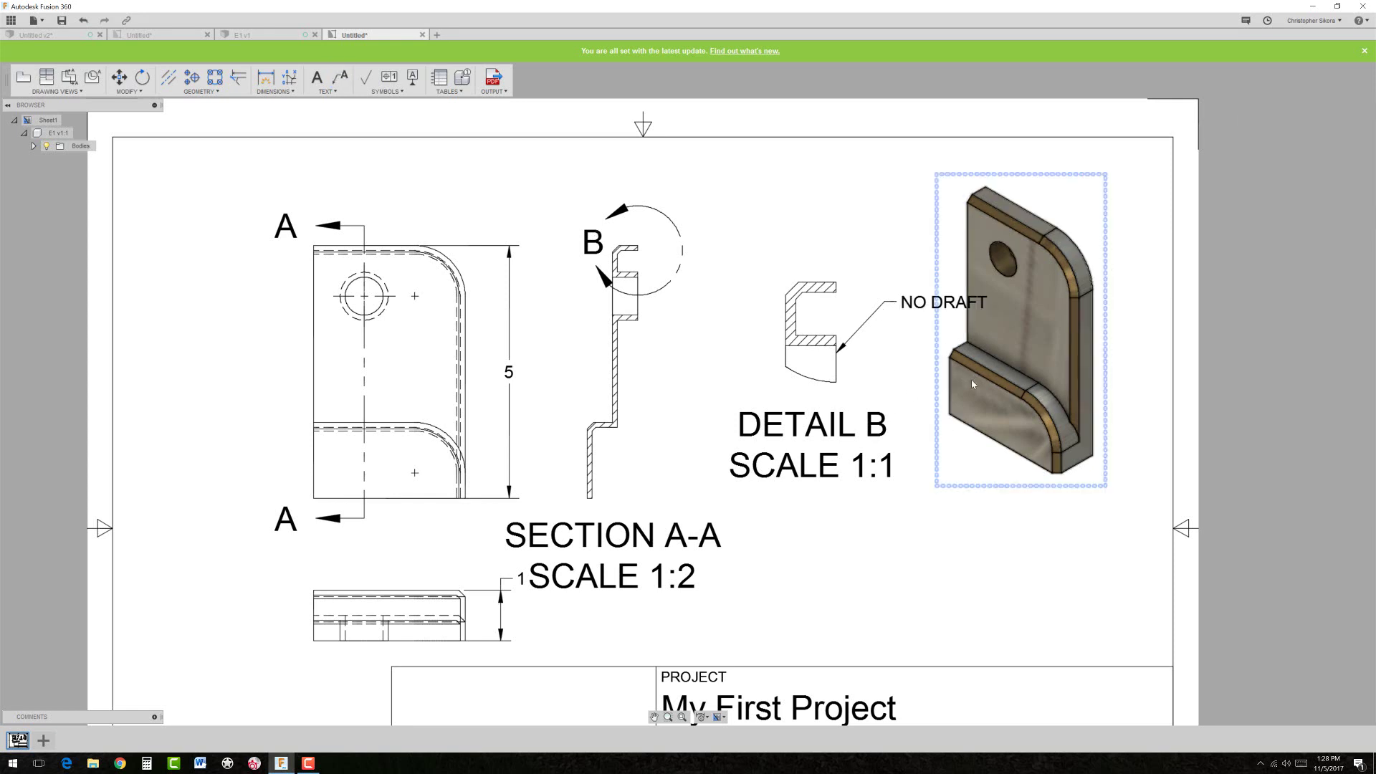
# - Drag the isometric view lower and further right on the sheet
pyautogui.click(988, 442)
pyautogui.click(1021, 330)
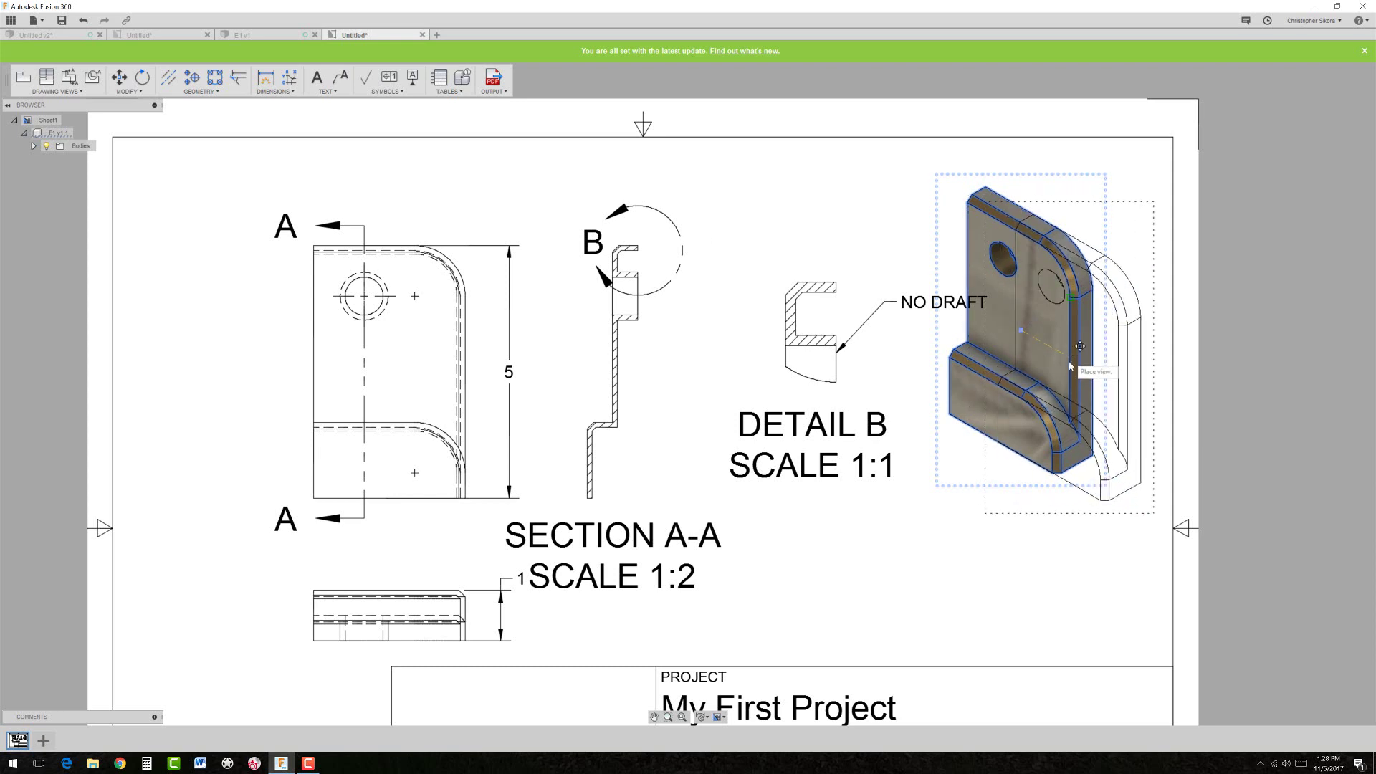
pyautogui.click(1072, 402)
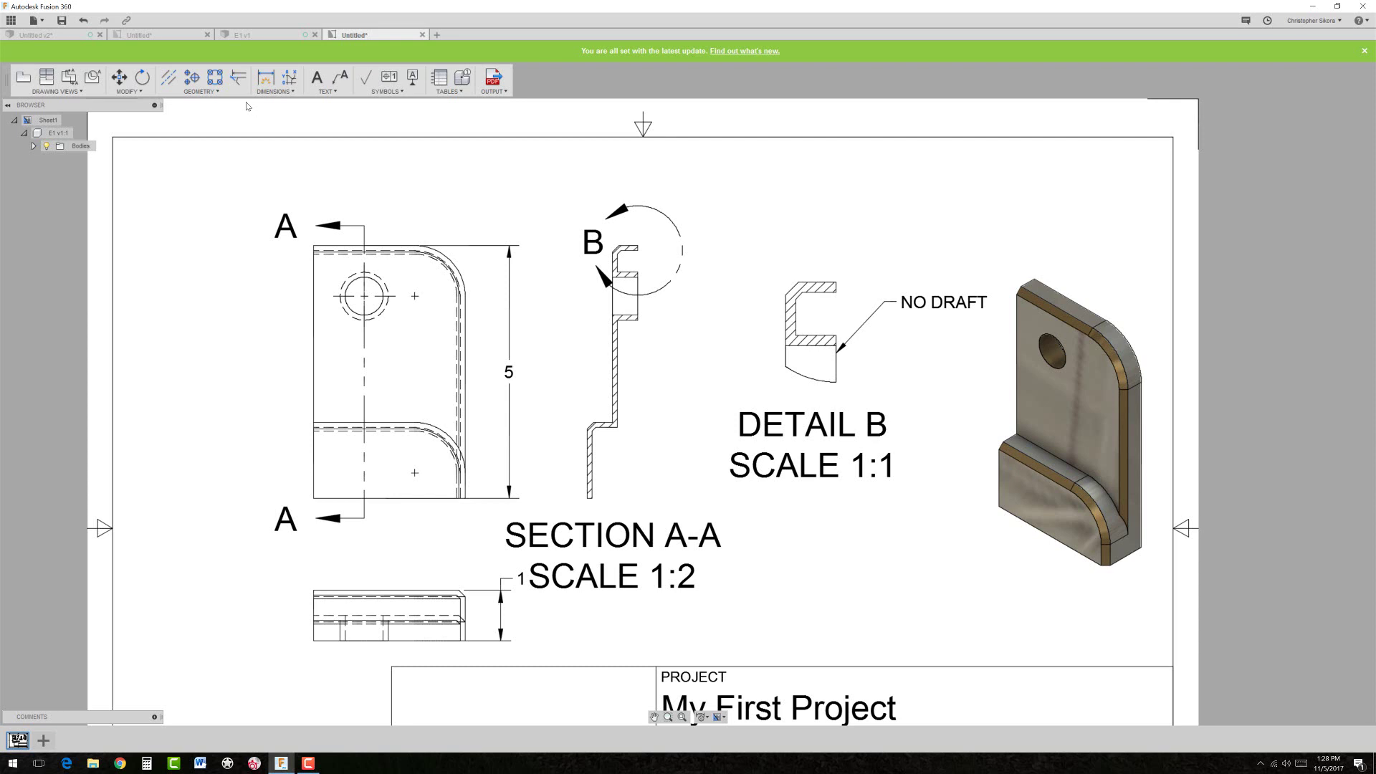
pyautogui.scroll(-2, 370, 289)
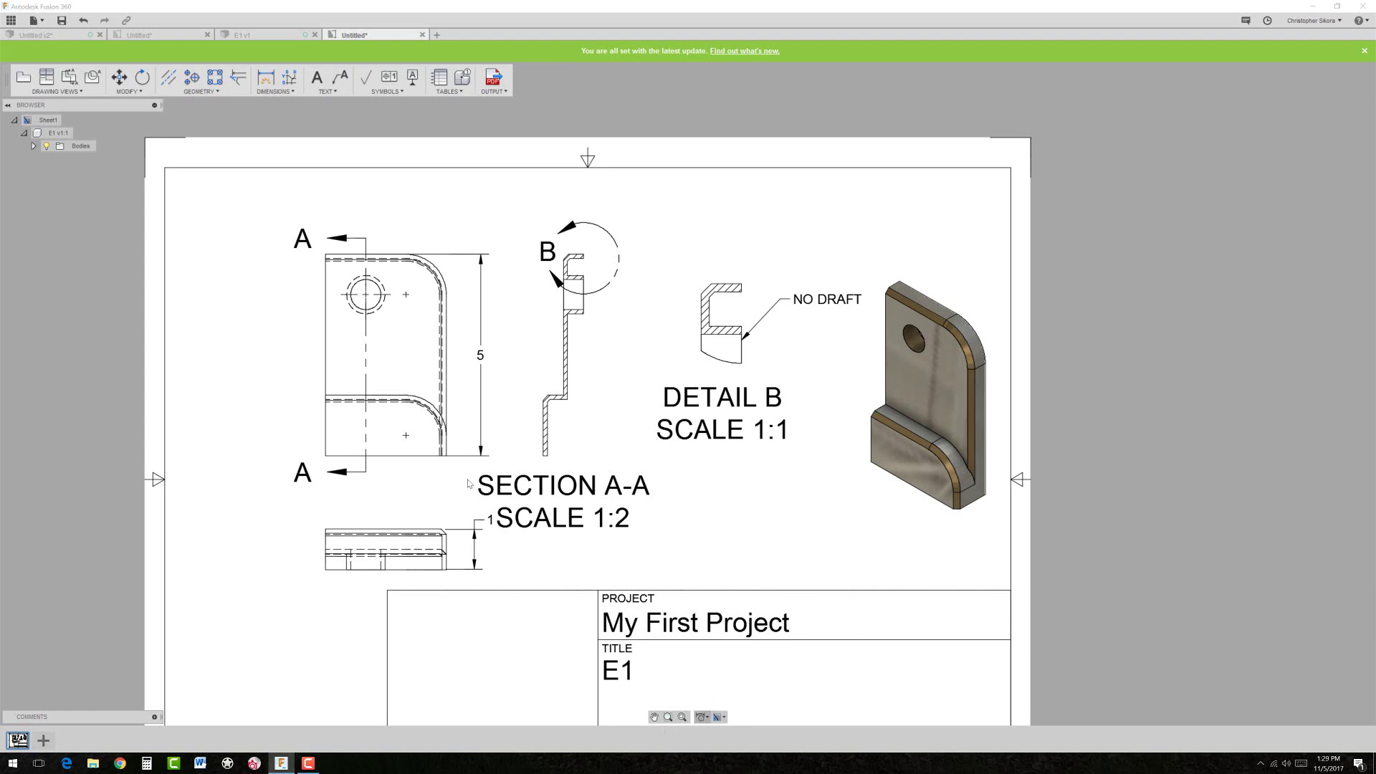
# - Set annotation font to Aquiline, text height 0.1 in, and linear precision 0.123
pyautogui.click(701, 717)
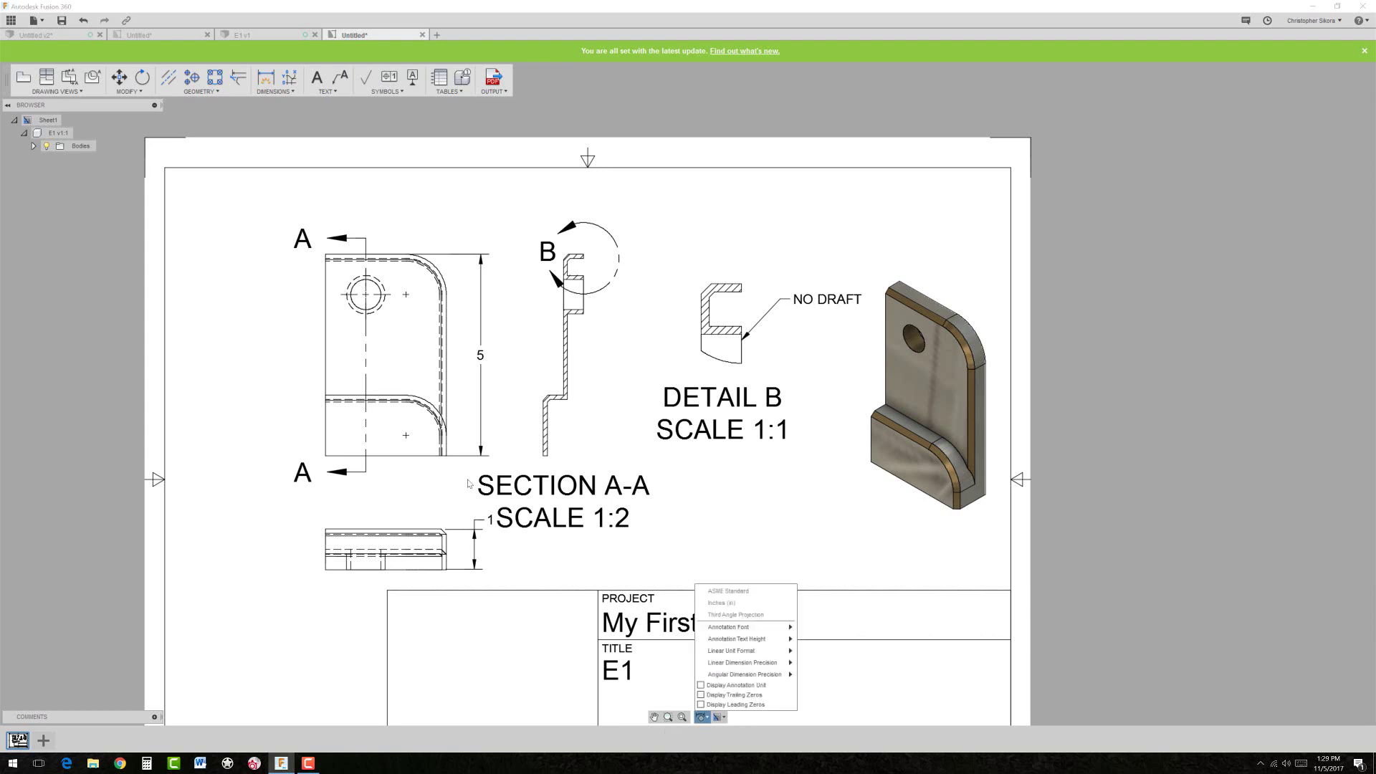
pyautogui.click(743, 628)
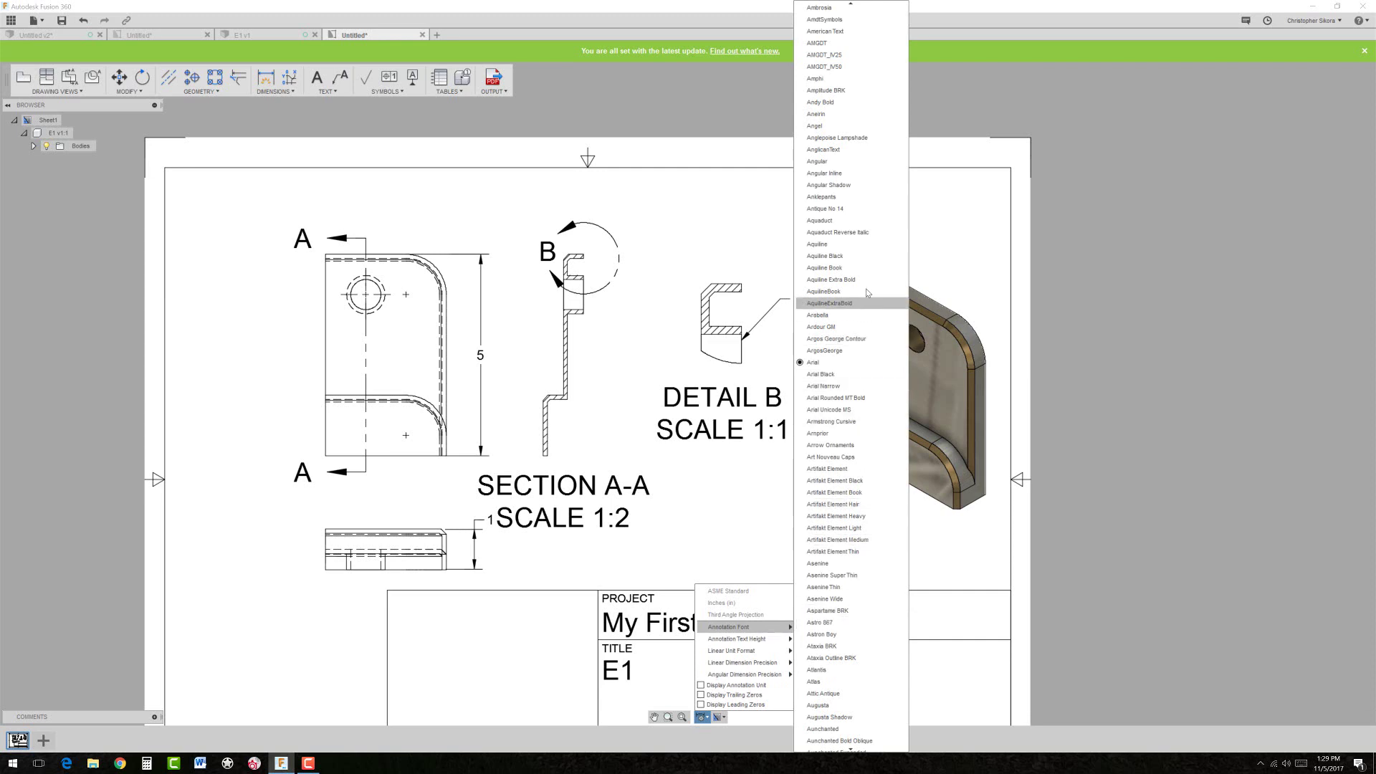
pyautogui.click(817, 243)
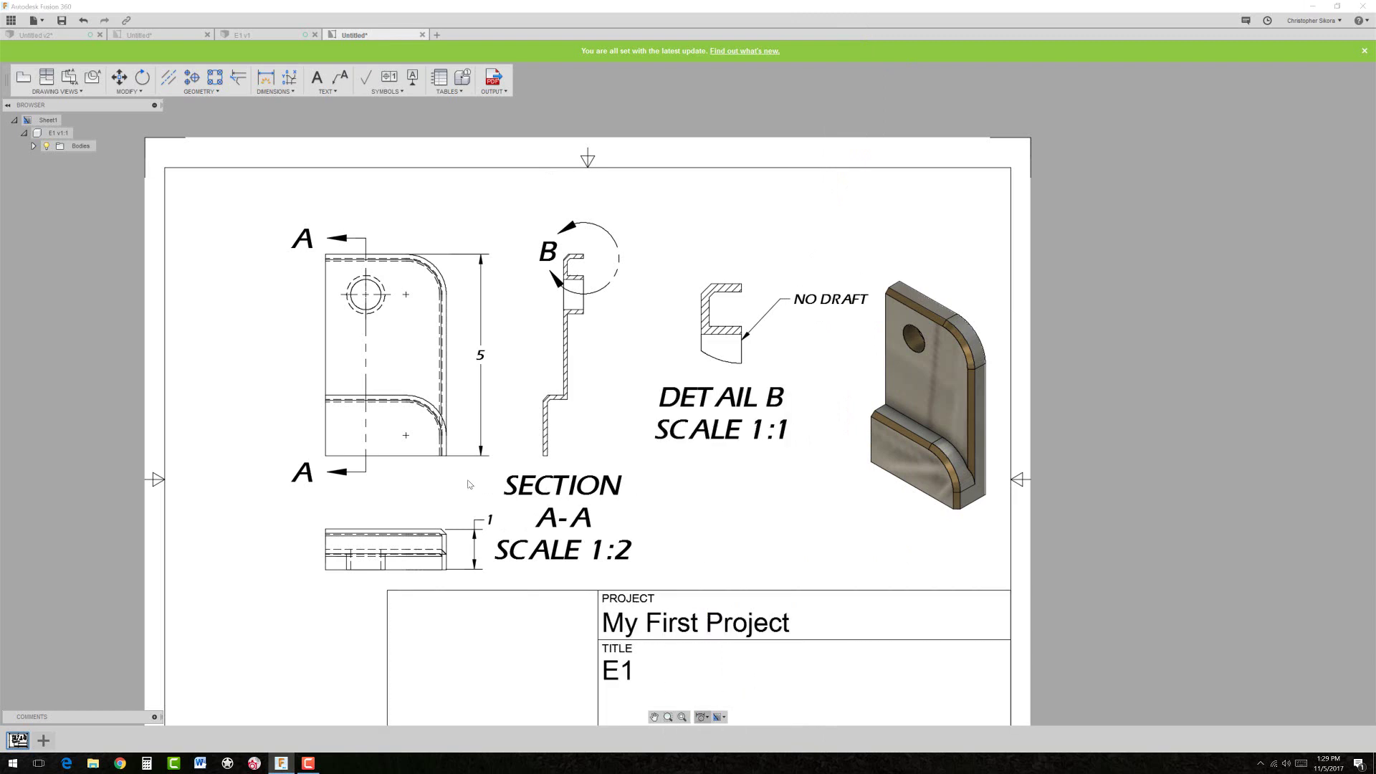
pyautogui.click(703, 717)
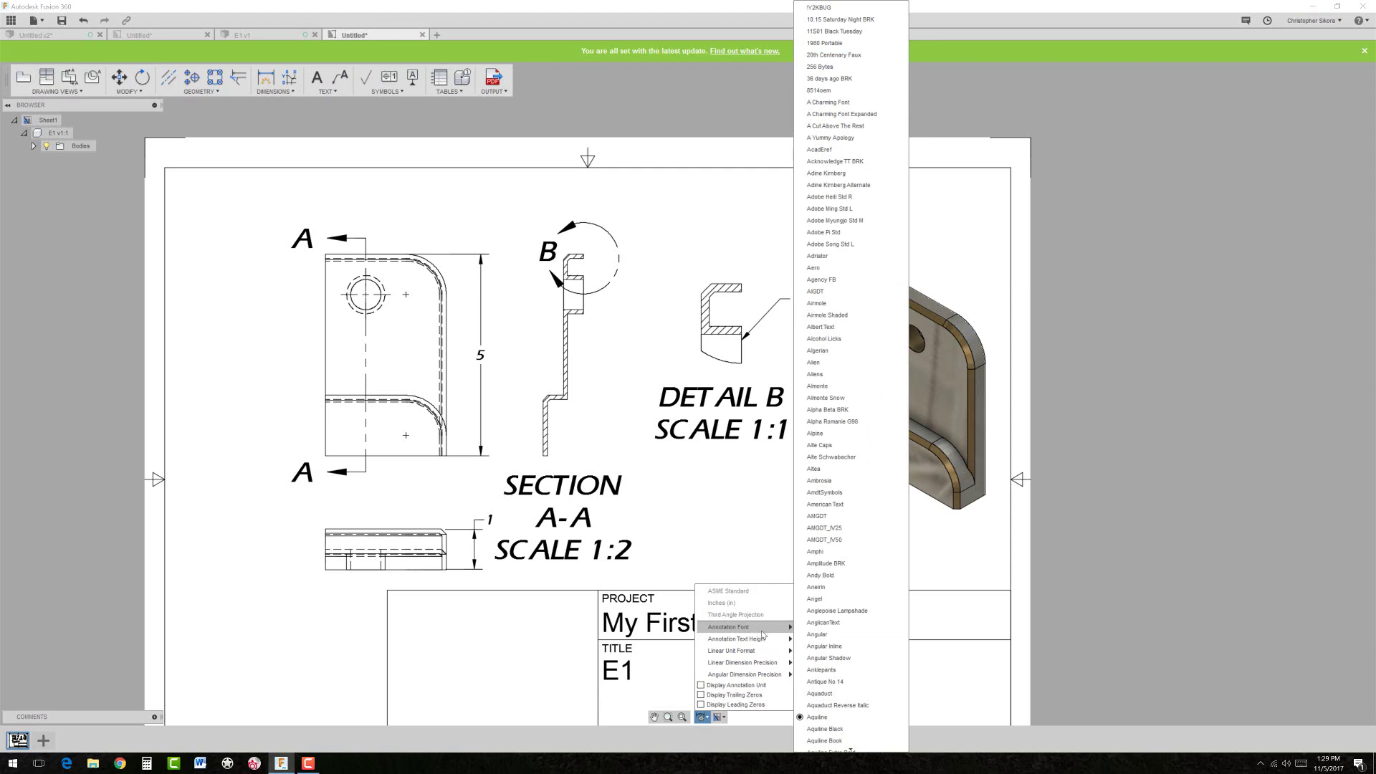
pyautogui.moveTo(737, 639)
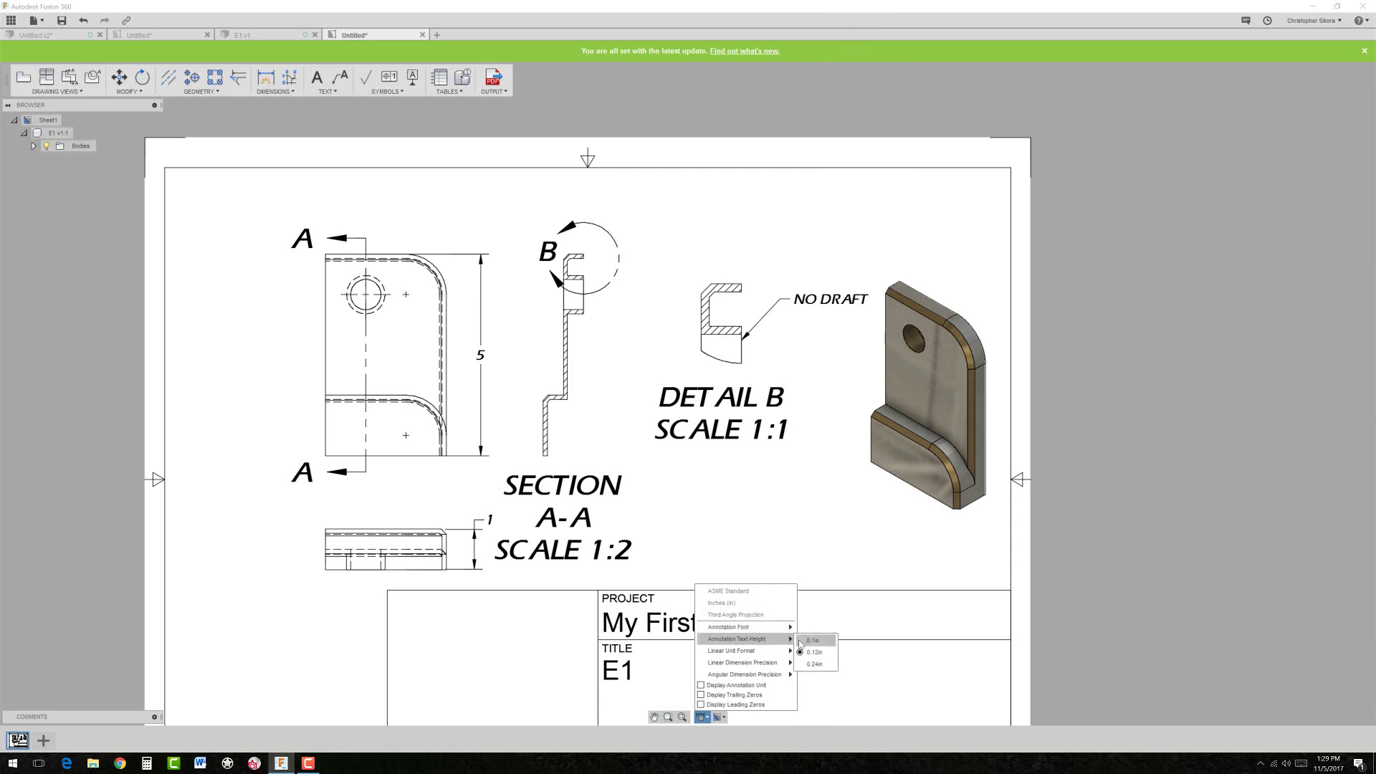
pyautogui.click(813, 640)
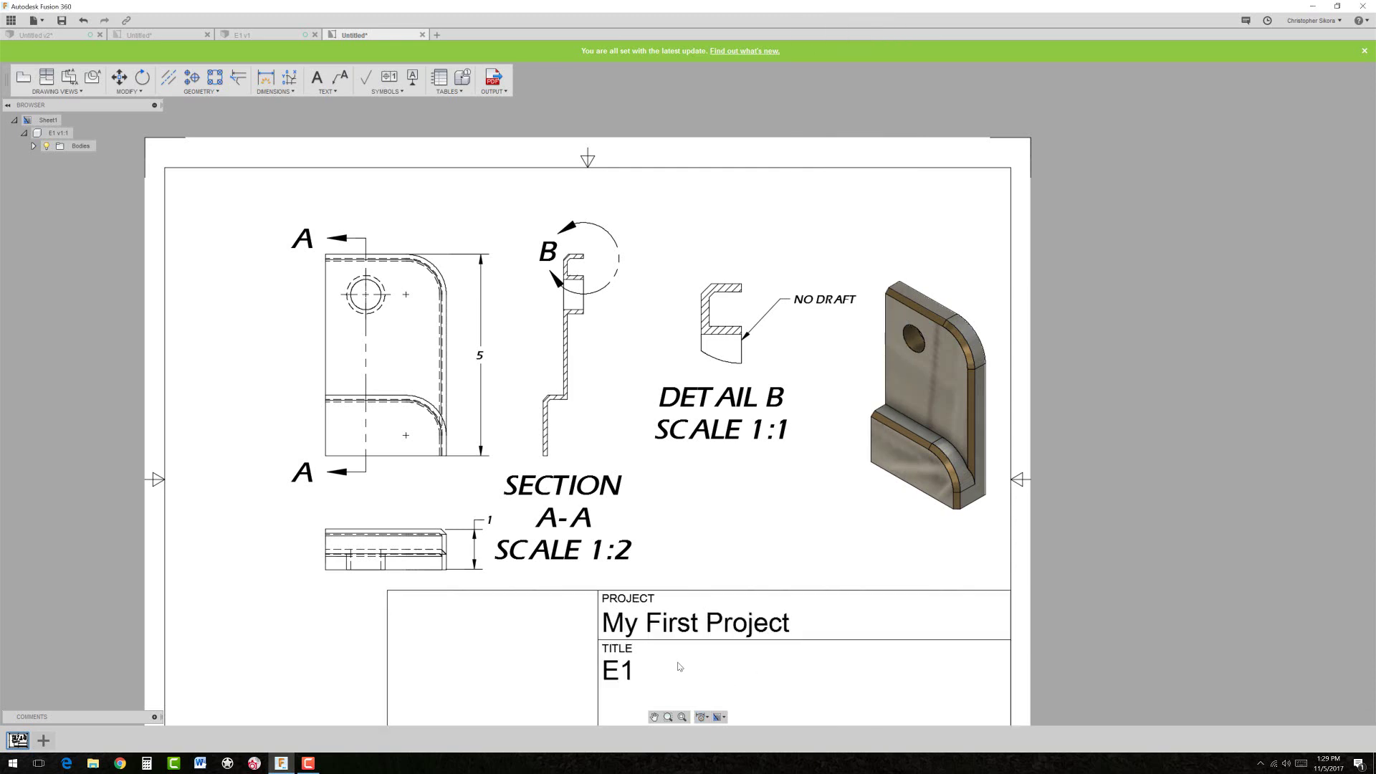
pyautogui.click(701, 717)
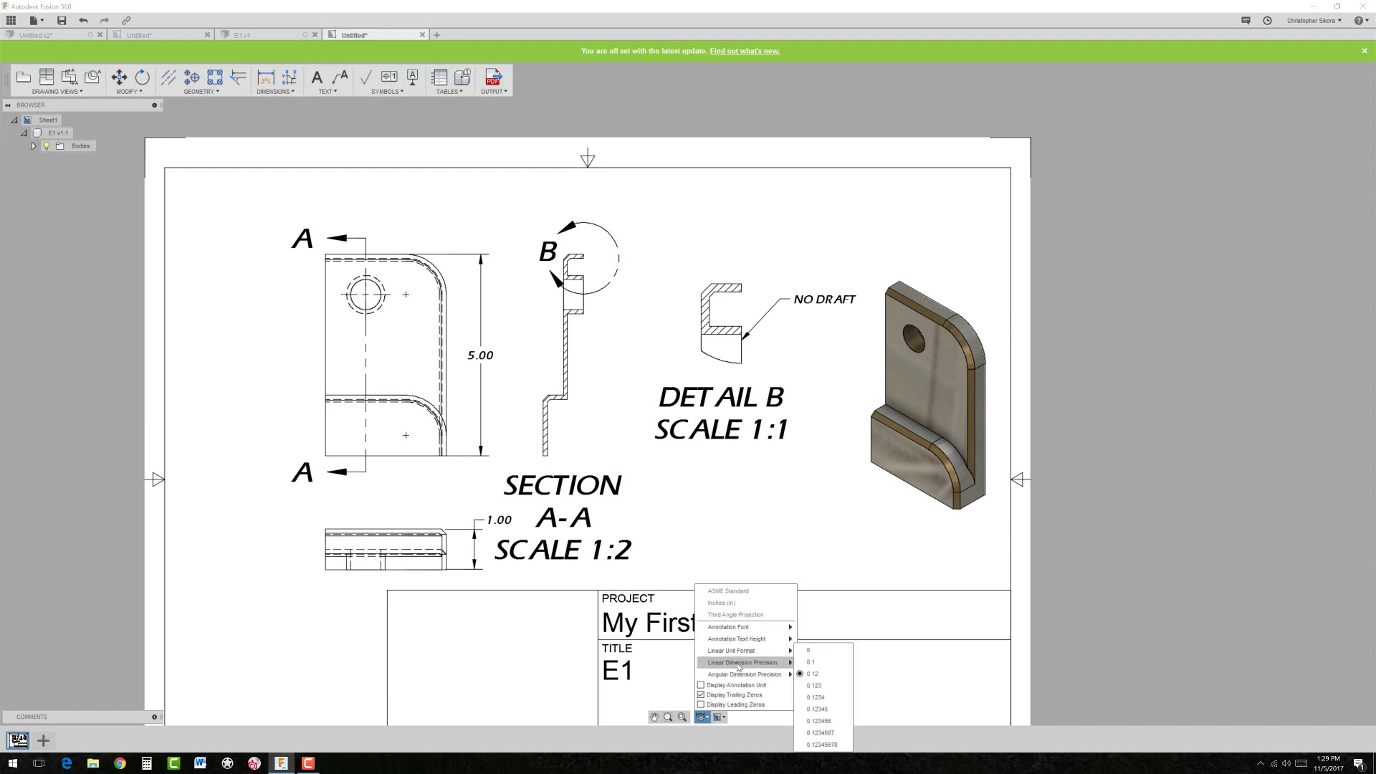
pyautogui.moveTo(744, 662)
pyautogui.click(804, 685)
pyautogui.click(701, 717)
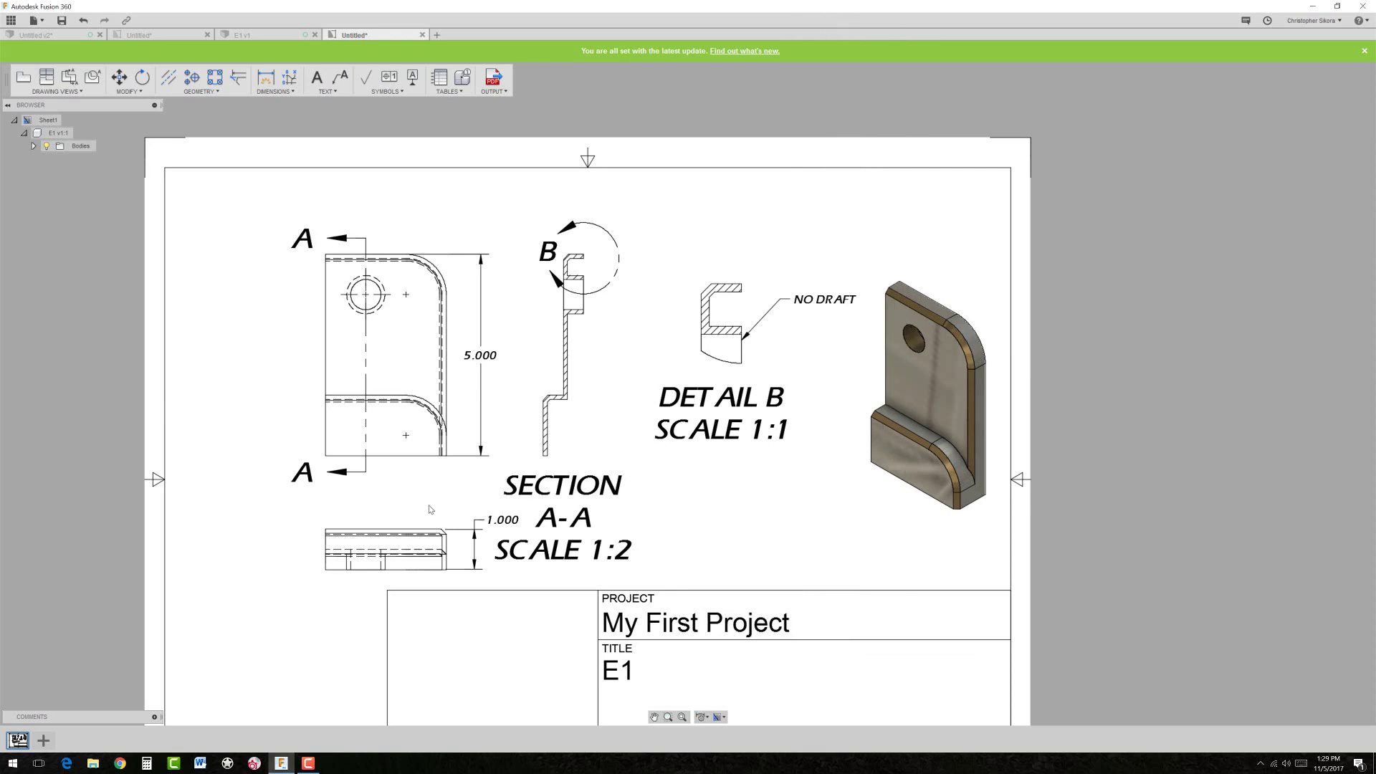
# - Shift the front view and its projected views slightly left on the sheet
pyautogui.click(352, 355)
pyautogui.moveTo(385, 354); pyautogui.dragTo(364, 354)
pyautogui.click(513, 364)
pyautogui.scroll(-2, 768, 516)
pyautogui.scroll(-2, 735, 399)
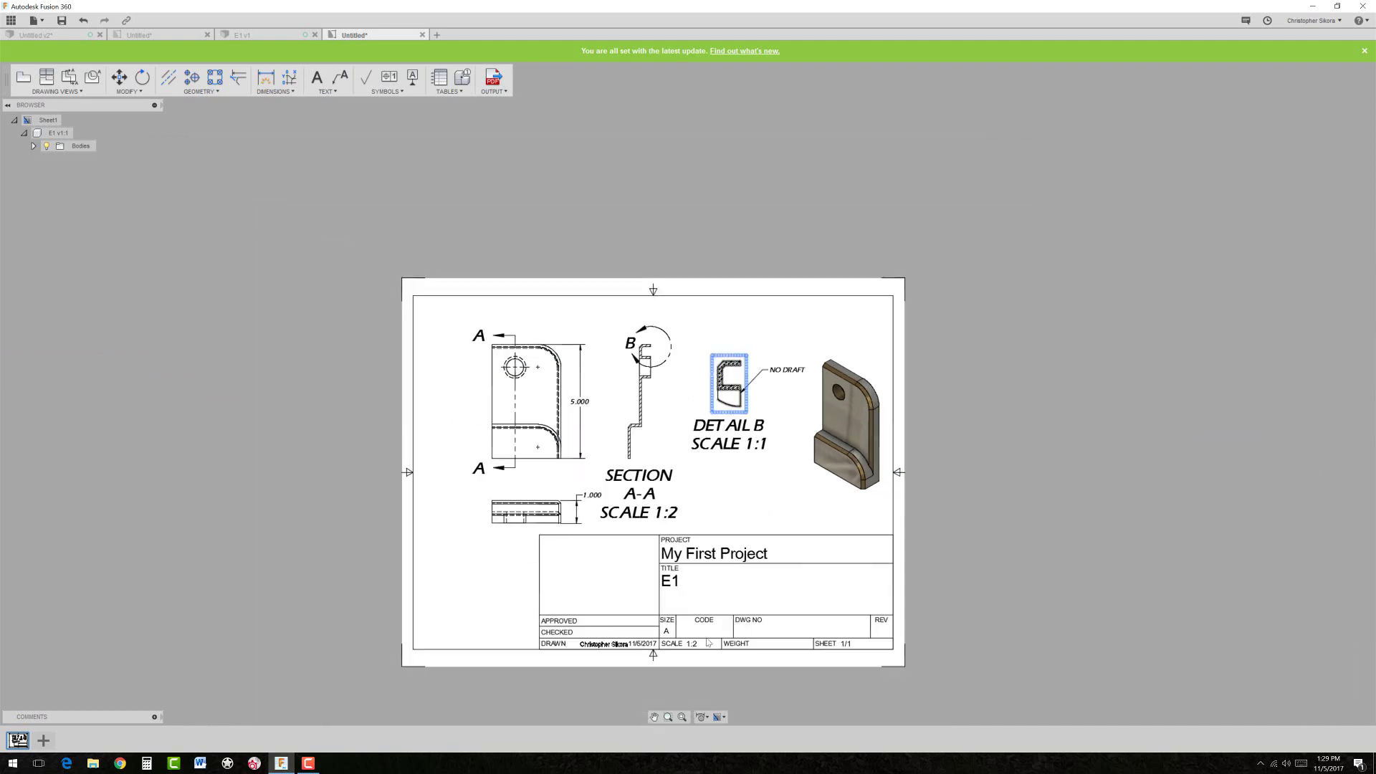
pyautogui.scroll(1, 731, 502)
pyautogui.scroll(1, 716, 568)
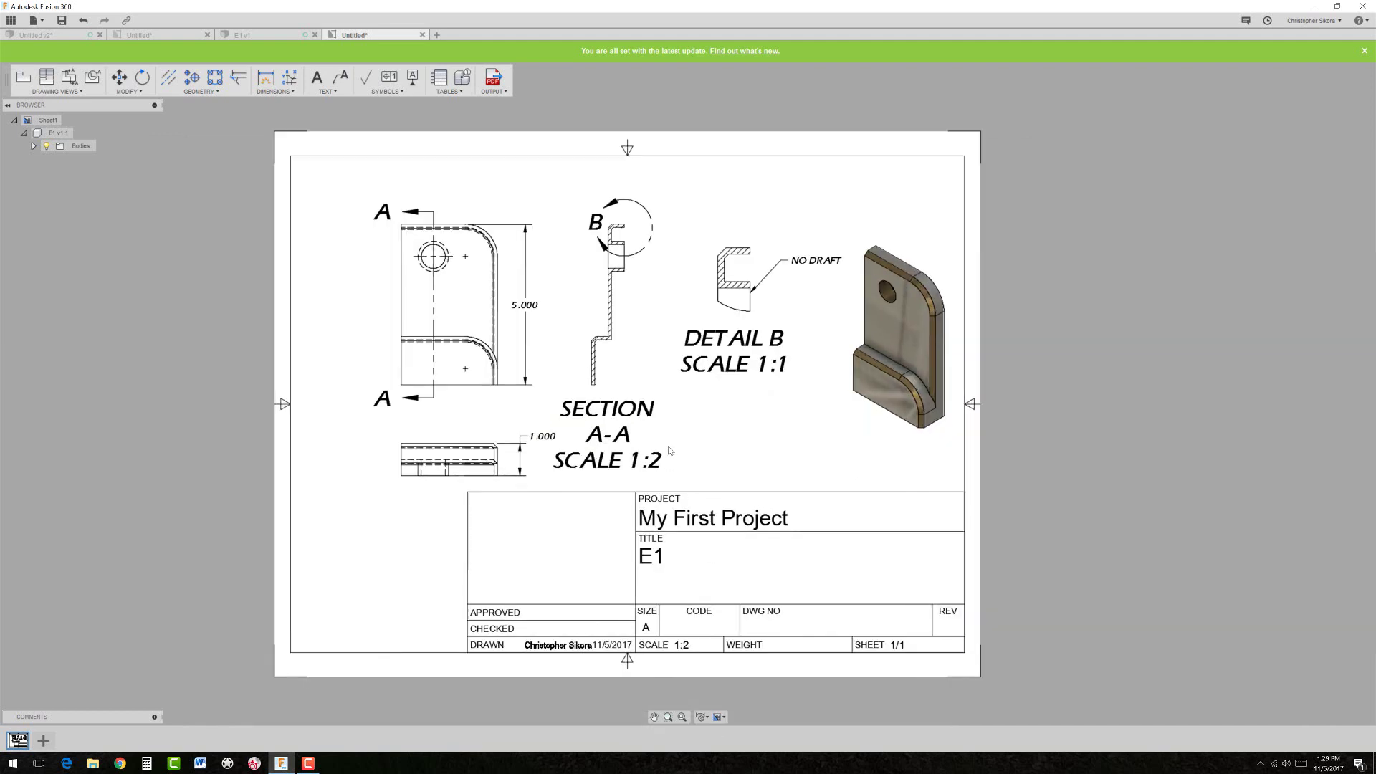